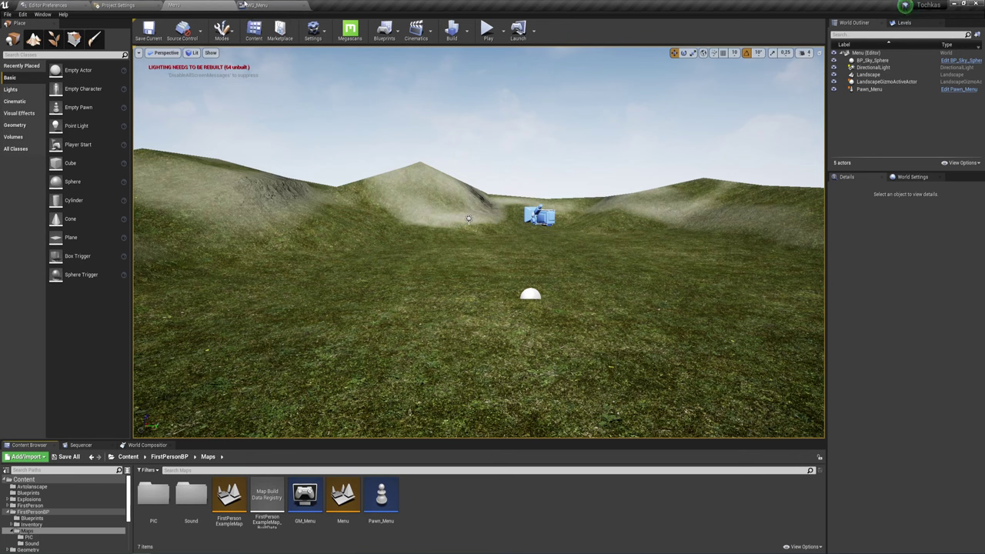
Step: Open the WG_Menu widget, glance over its Event Graph, and return to the Designer layout
{"action": "left_click", "coordinate": [254, 5]}
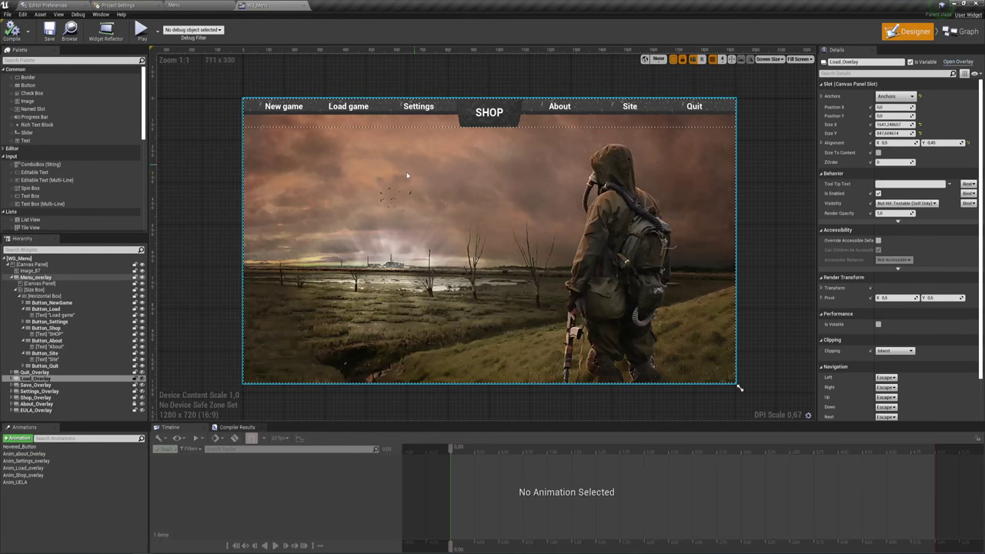
{"action": "left_click", "coordinate": [955, 39]}
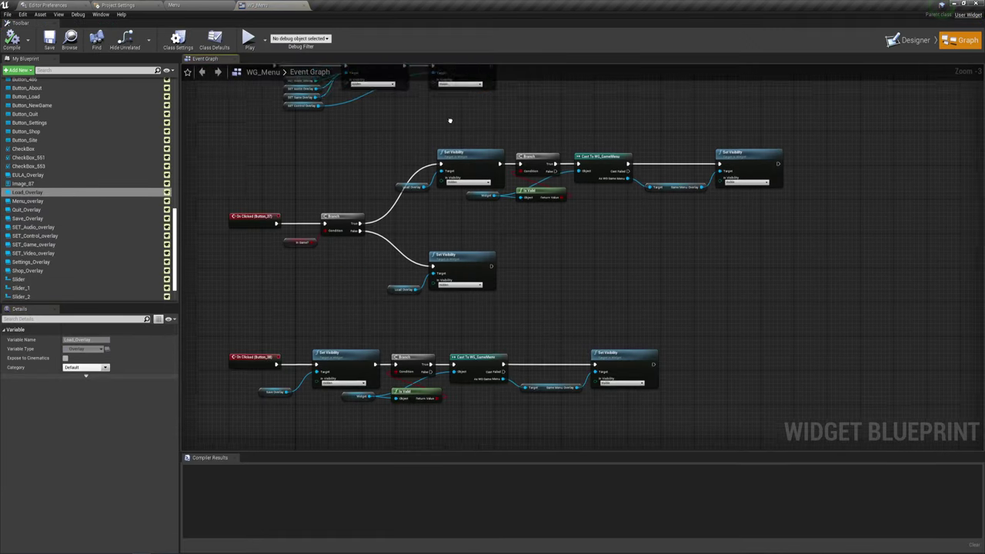
{"action": "right_click_drag", "start_coordinate": [451, 121], "coordinate": [446, 274]}
{"action": "left_click", "coordinate": [910, 39]}
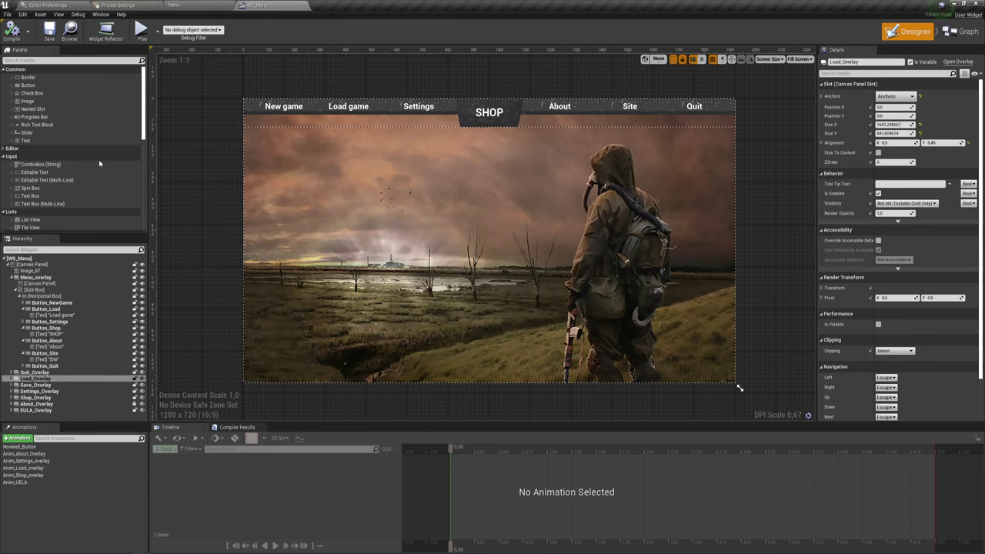
Step: Drop a new Overlay from the Palette into the root Canvas Panel and mark it Is Variable
{"action": "scroll", "coordinate": [48, 128], "scroll_direction": "down", "scroll_amount": 3}
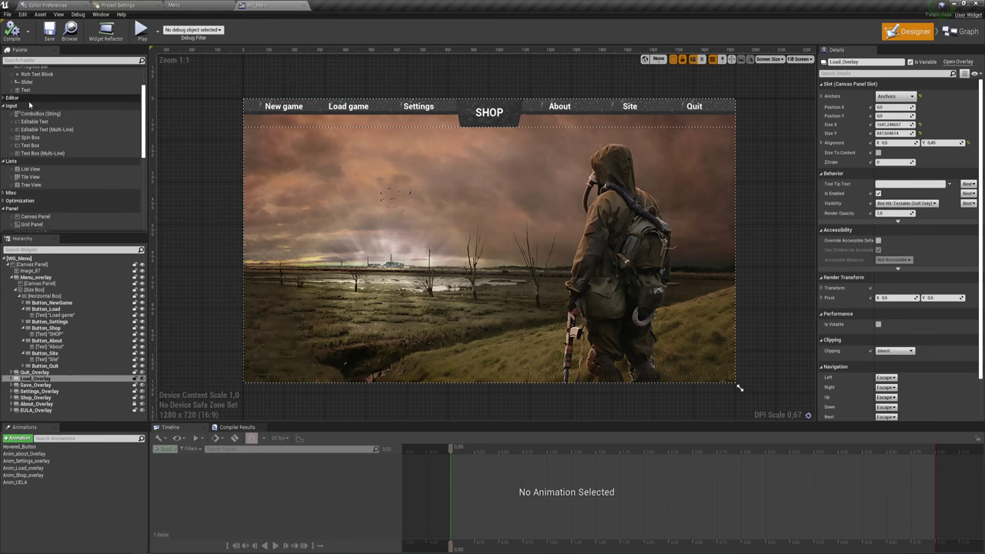
{"action": "scroll", "coordinate": [27, 174], "scroll_direction": "down", "scroll_amount": 1}
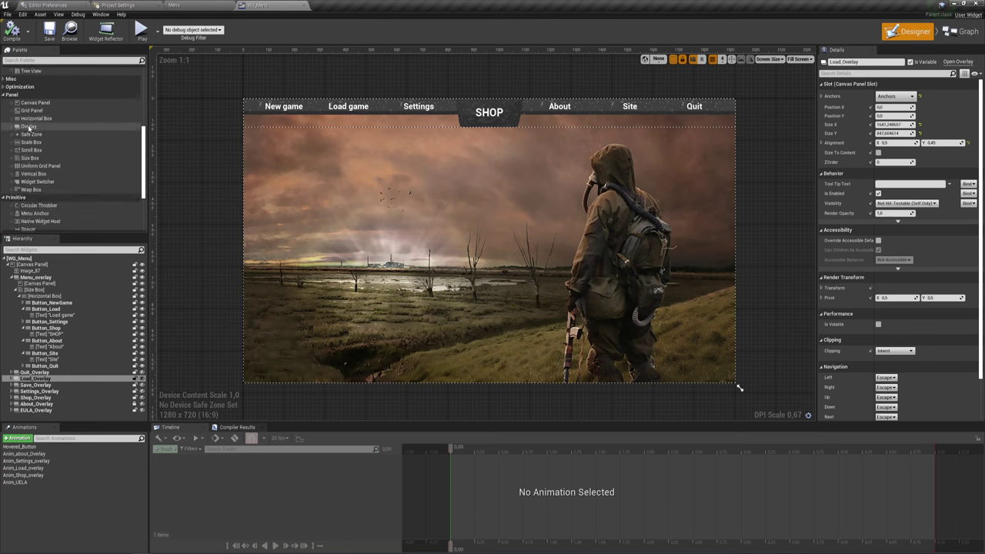
{"action": "left_click_drag", "start_coordinate": [29, 126], "coordinate": [356, 194]}
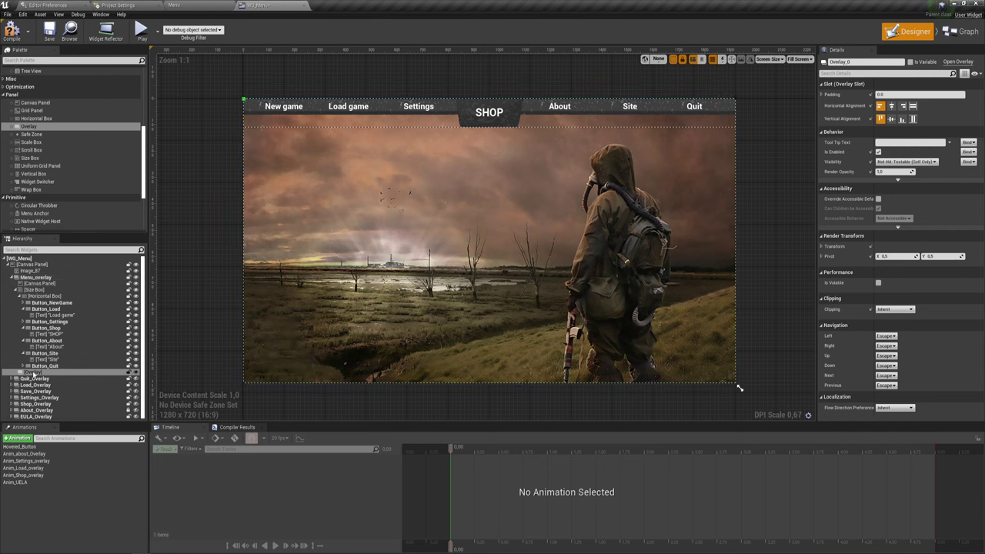
{"action": "left_click_drag", "start_coordinate": [33, 372], "coordinate": [30, 266]}
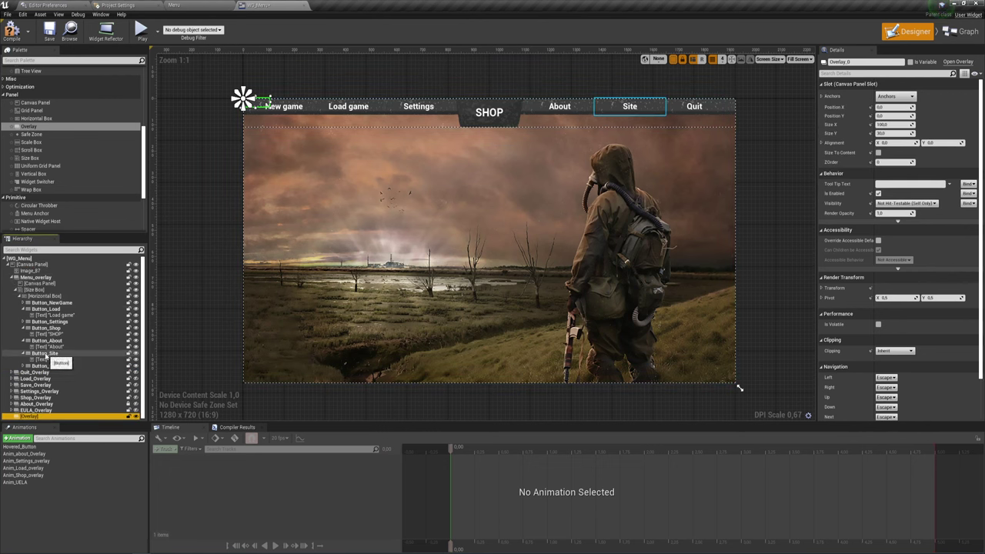
{"action": "left_click", "coordinate": [911, 63]}
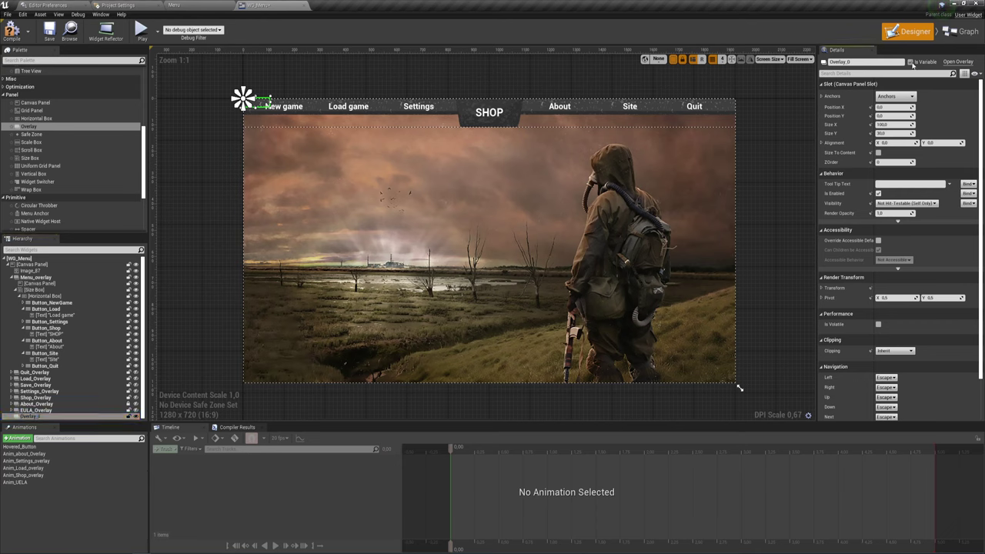
Step: Rename Overlay_0 to Intro_Overlay in the Hierarchy
{"action": "left_click", "coordinate": [40, 417]}
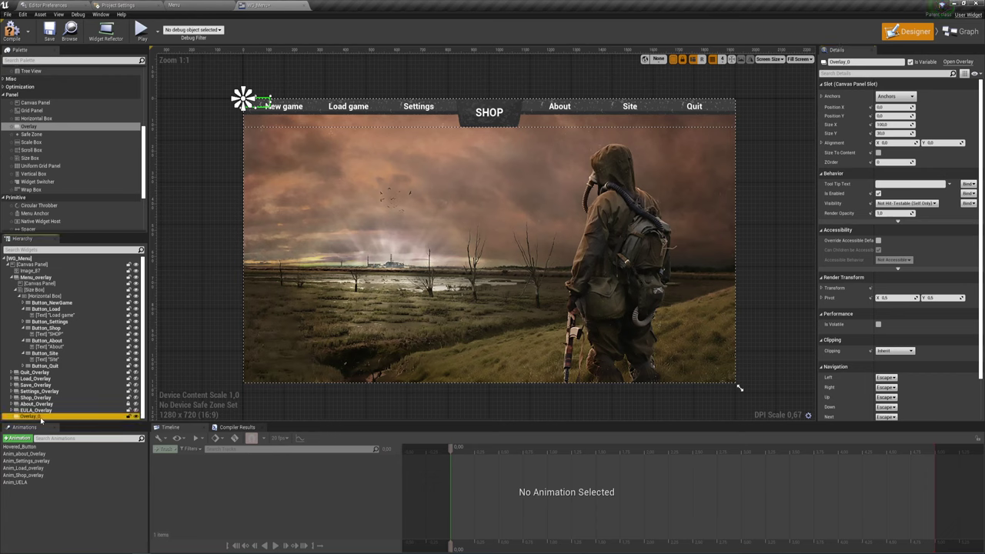
{"action": "left_click", "coordinate": [41, 417]}
{"action": "key", "text": "BackSpace"}
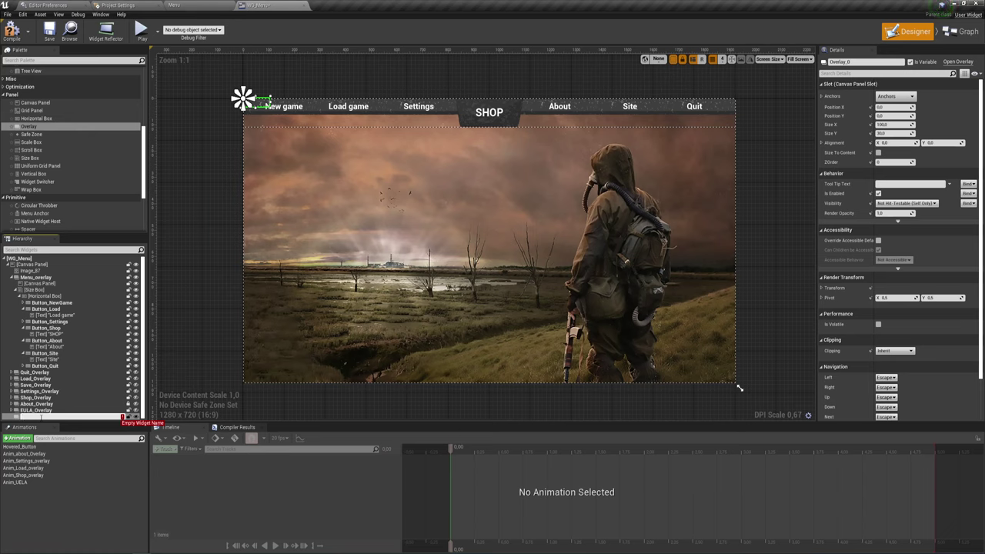
{"action": "type", "text": "Intro_Overlay"}
{"action": "key", "text": "Return"}
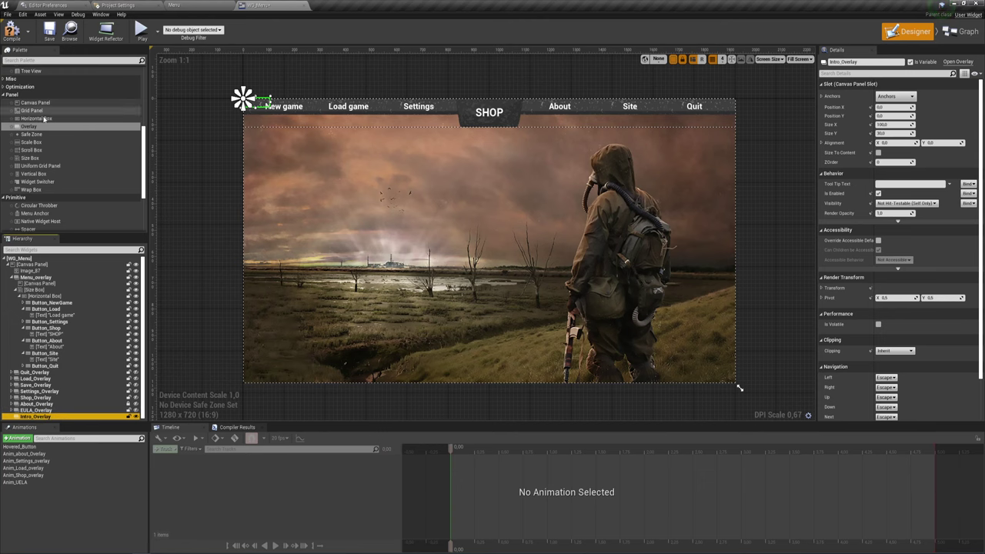
Step: Pick an Image widget from the Palette to add into Intro_Overlay
{"action": "scroll", "coordinate": [44, 120], "scroll_direction": "up", "scroll_amount": 4}
{"action": "scroll", "coordinate": [44, 120], "scroll_direction": "up", "scroll_amount": 2}
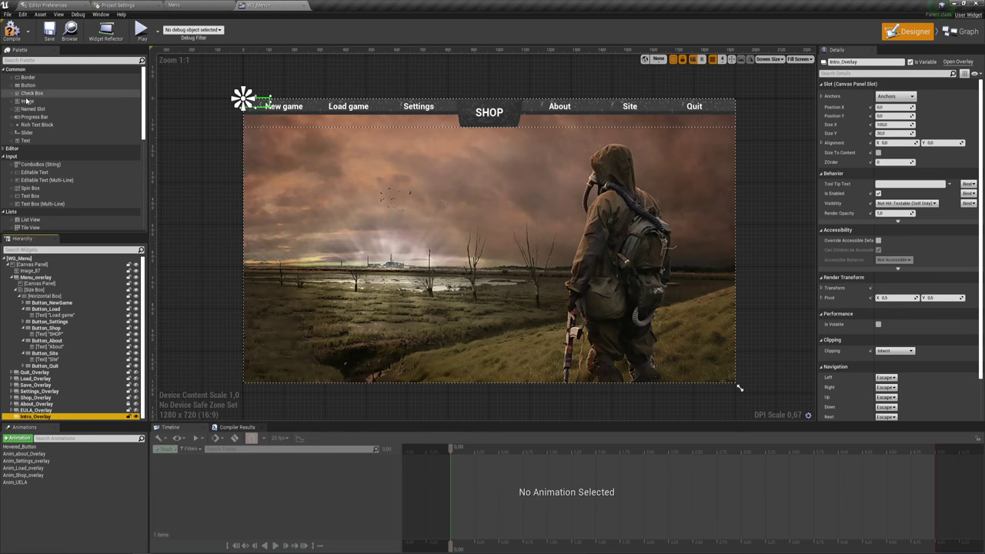
{"action": "left_click", "coordinate": [27, 101]}
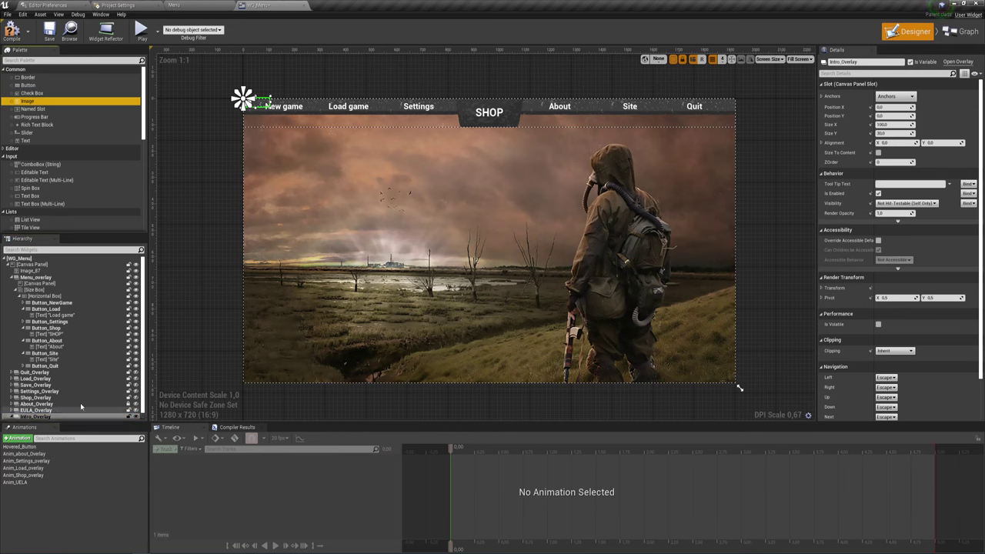
Step: Anchor Intro_Overlay to full-screen stretch with Offset Right and Offset Bottom at 0
{"action": "left_click", "coordinate": [895, 97]}
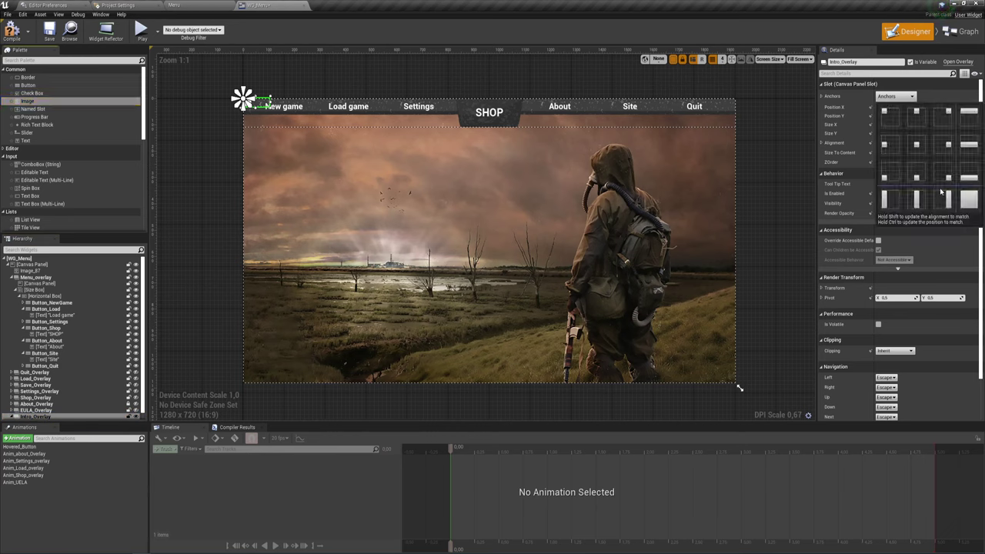
{"action": "left_click", "coordinate": [970, 201]}
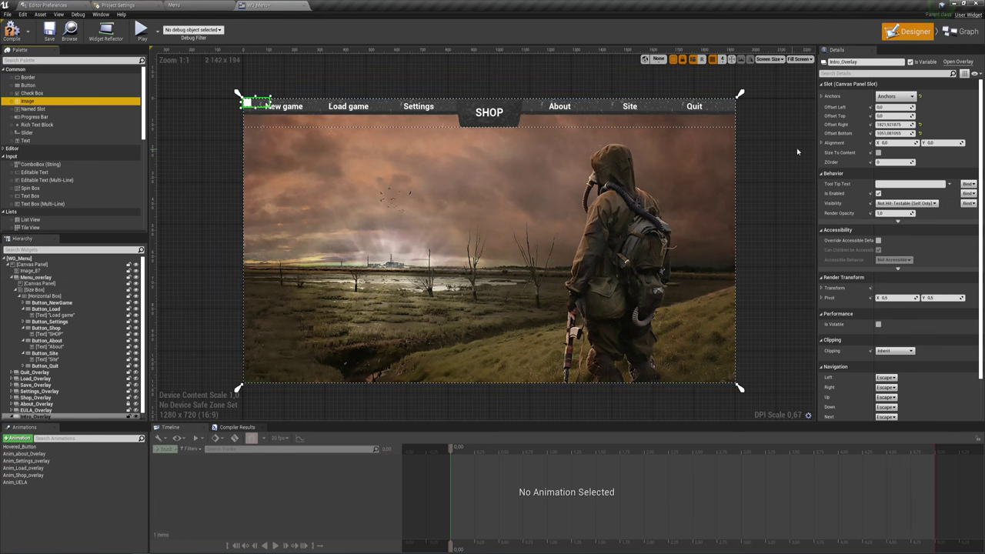
{"action": "left_click", "coordinate": [893, 124]}
{"action": "type", "text": "0"}
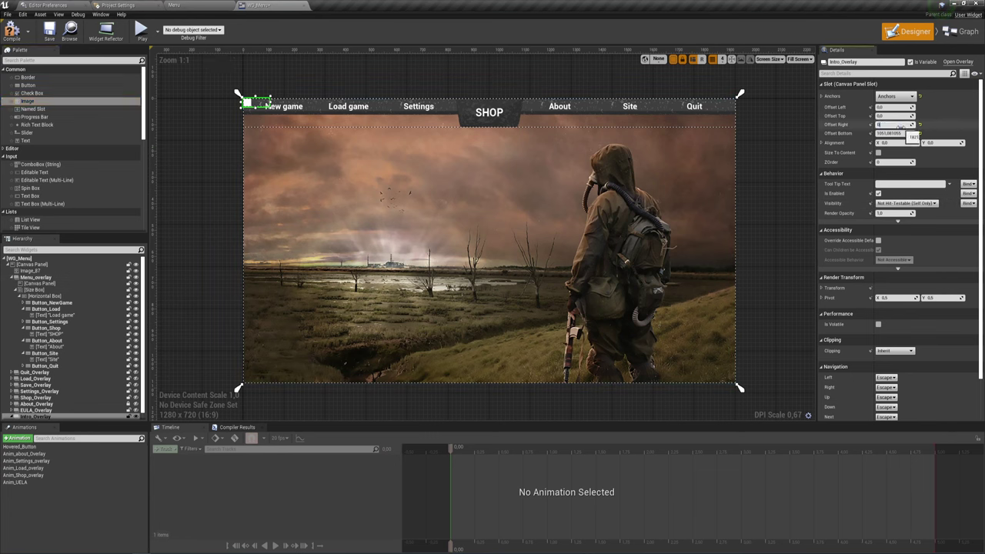
{"action": "key", "text": "Return"}
{"action": "left_click", "coordinate": [895, 133]}
{"action": "type", "text": "0"}
{"action": "key", "text": "Return"}
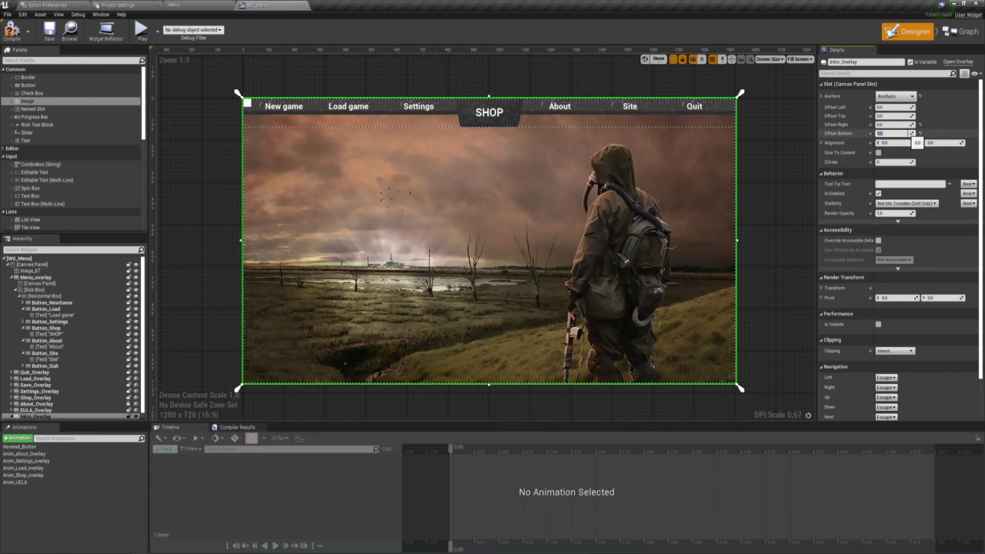
{"action": "left_click", "coordinate": [900, 125]}
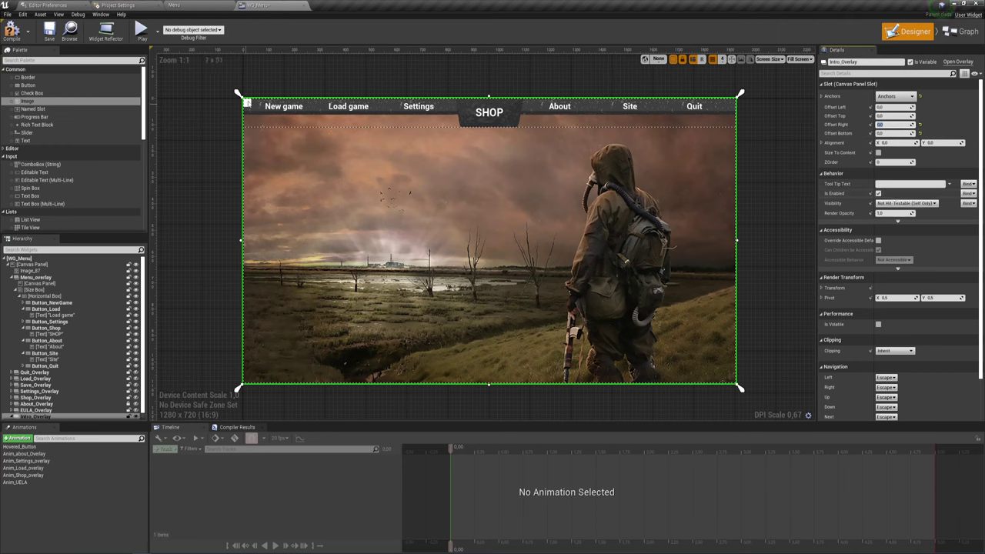
Step: Set Image_185 to fill Intro_Overlay both horizontally and vertically
{"action": "scroll", "coordinate": [37, 404], "scroll_direction": "down", "scroll_amount": 1}
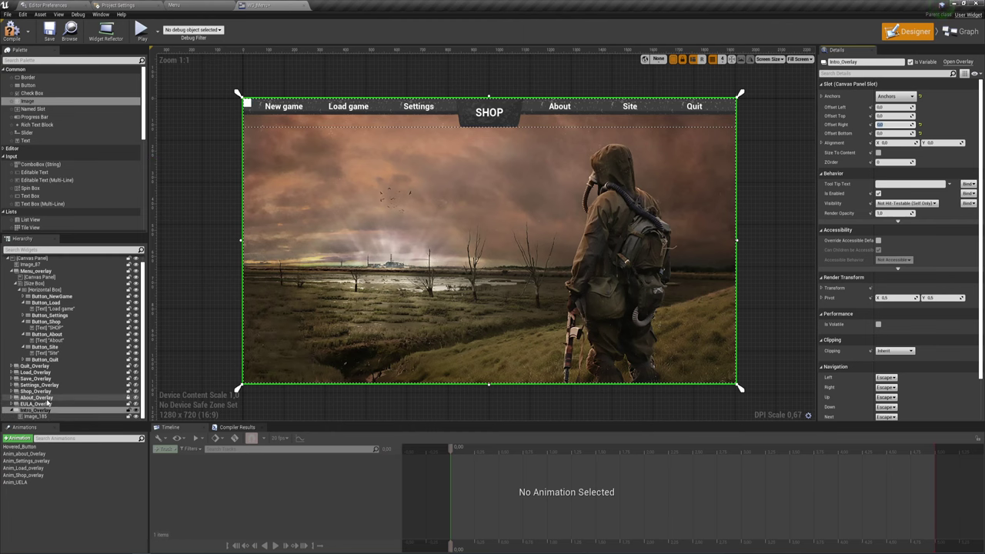
{"action": "left_click", "coordinate": [35, 417]}
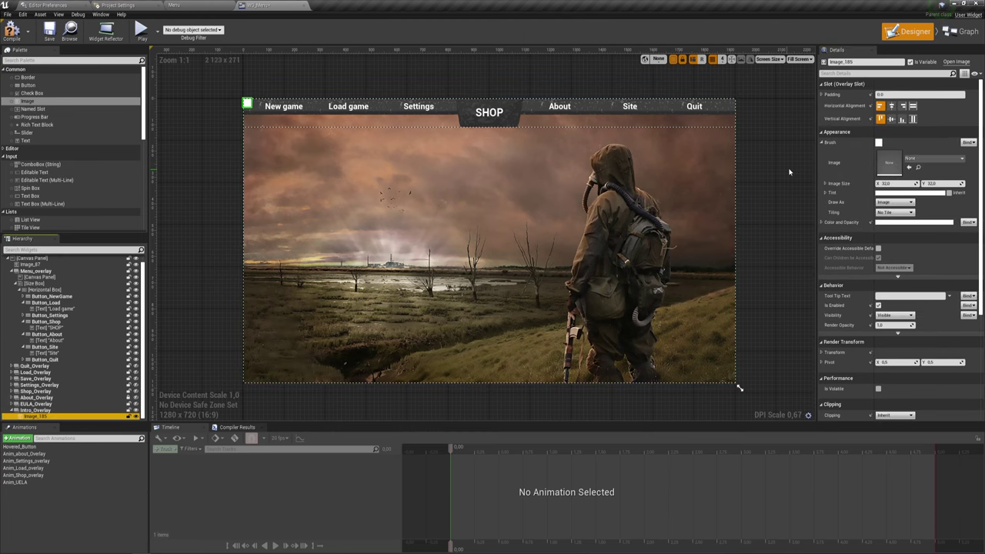
{"action": "left_click", "coordinate": [913, 106]}
{"action": "left_click", "coordinate": [913, 118]}
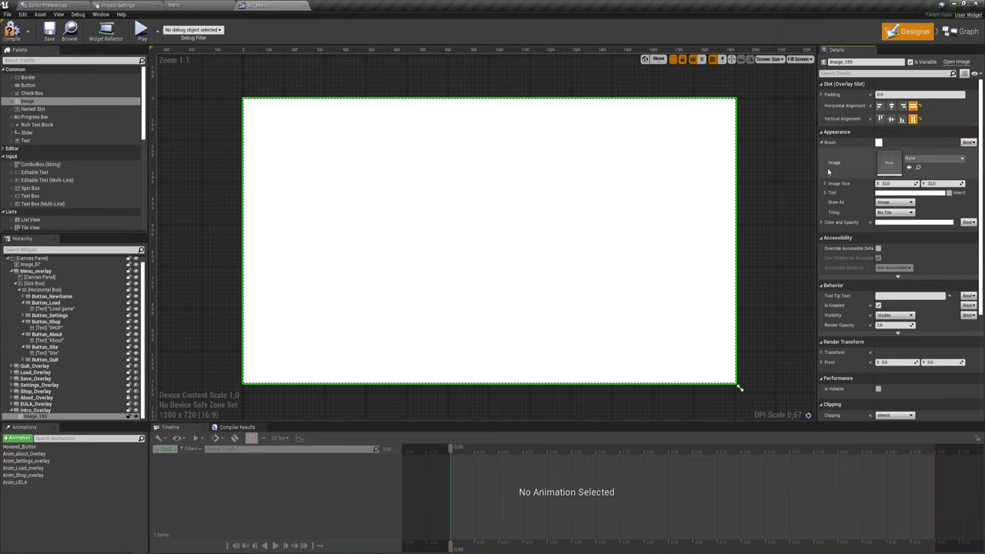
Step: Add a Border inside Intro_Overlay above Image_185 and set its Brush Color to black
{"action": "left_click", "coordinate": [32, 79]}
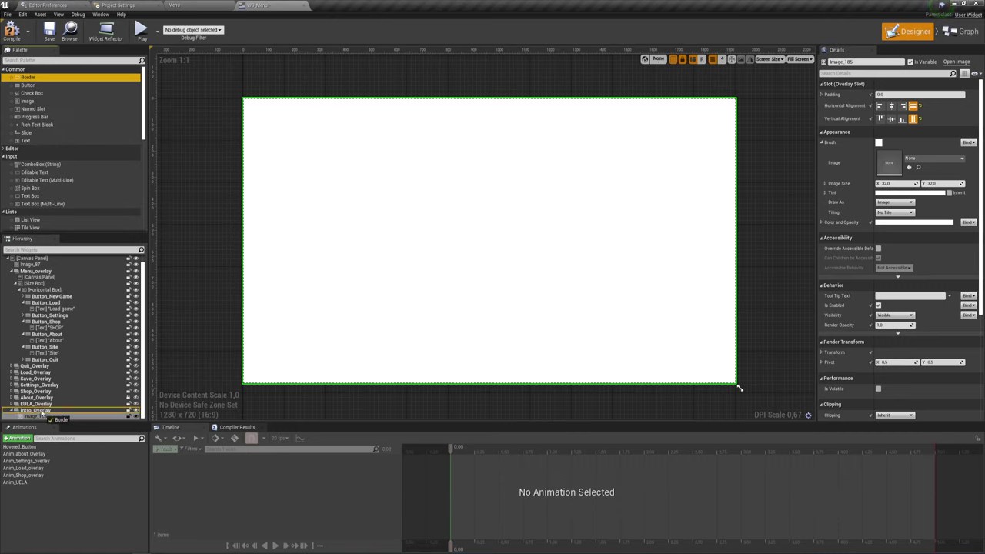
{"action": "left_click_drag", "start_coordinate": [42, 413], "coordinate": [39, 413]}
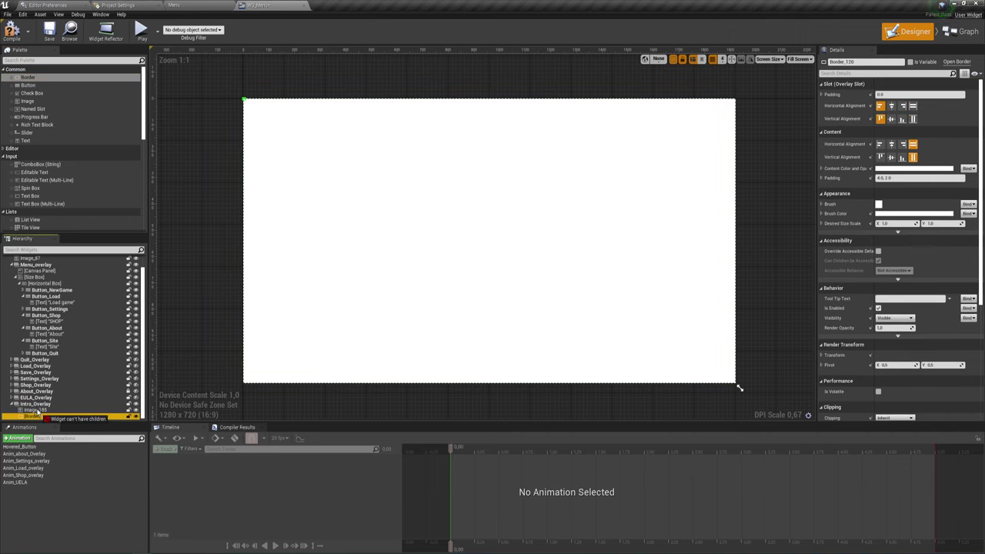
{"action": "left_click_drag", "start_coordinate": [36, 416], "coordinate": [34, 410]}
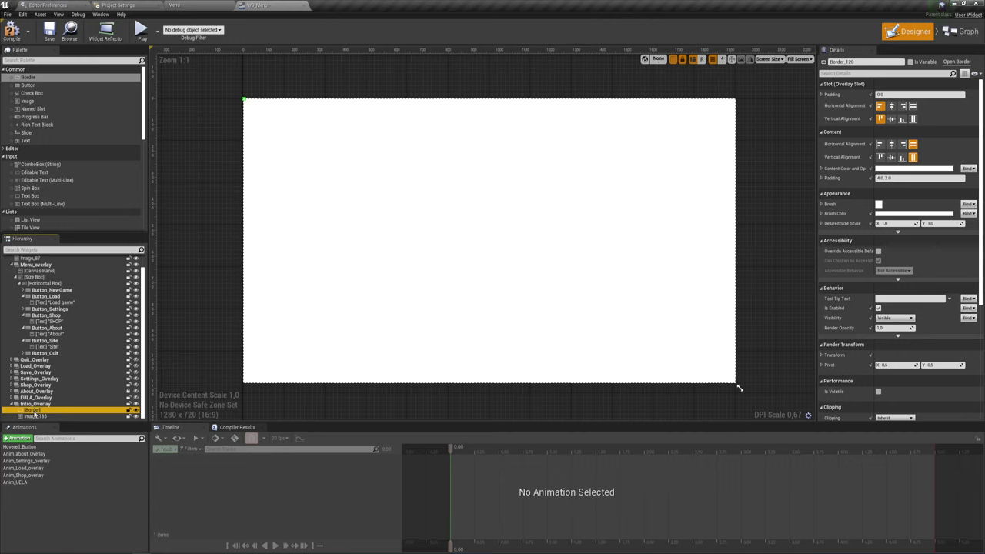
{"action": "double_click", "coordinate": [35, 413]}
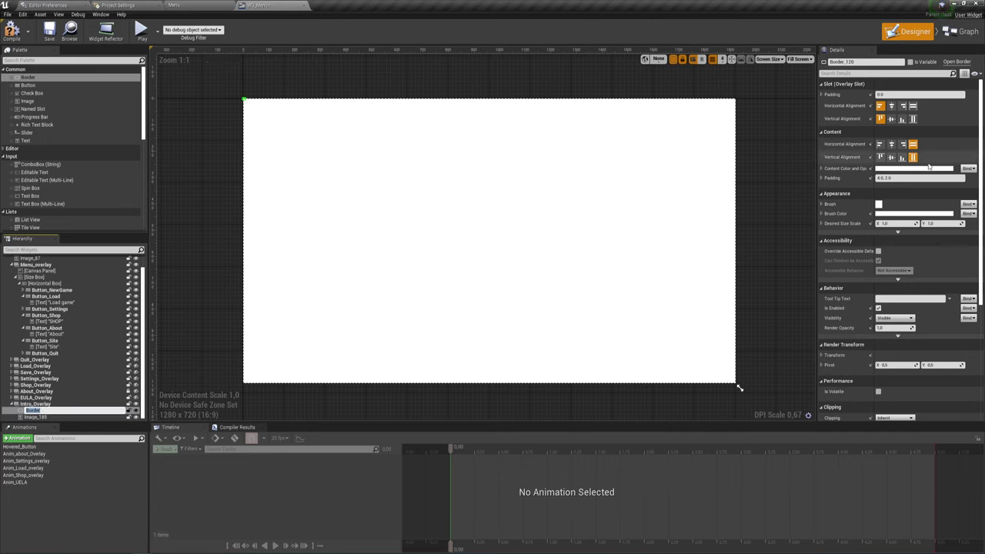
{"action": "left_click", "coordinate": [878, 214]}
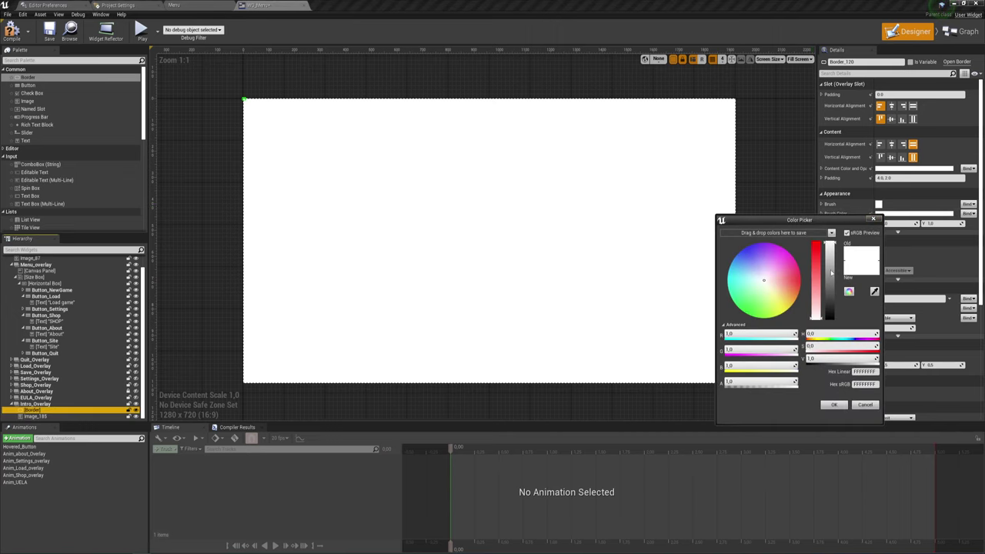
{"action": "left_click_drag", "start_coordinate": [829, 261], "coordinate": [829, 317]}
{"action": "left_click", "coordinate": [834, 403]}
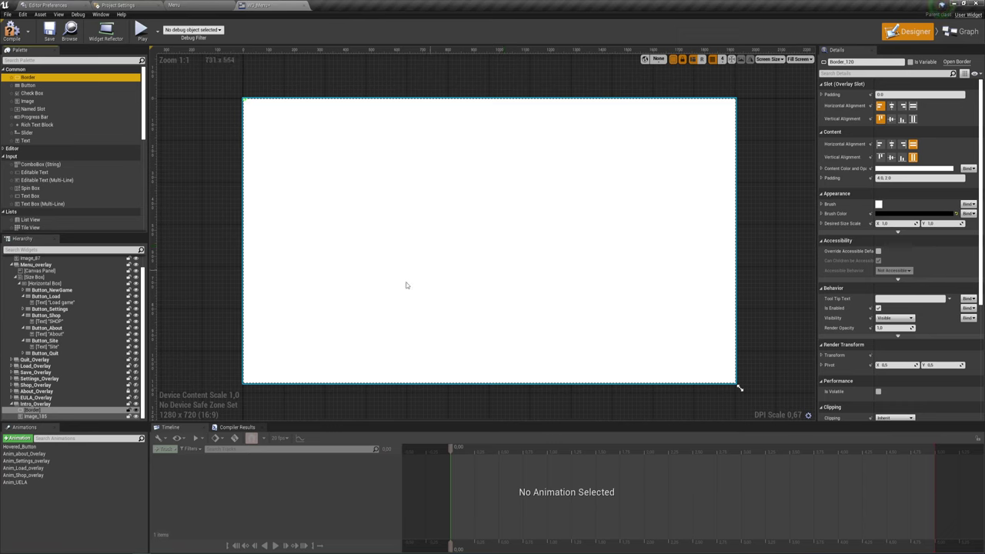
Step: Duplicate Image_185 and try nesting it inside the Border
{"action": "right_click", "coordinate": [37, 416]}
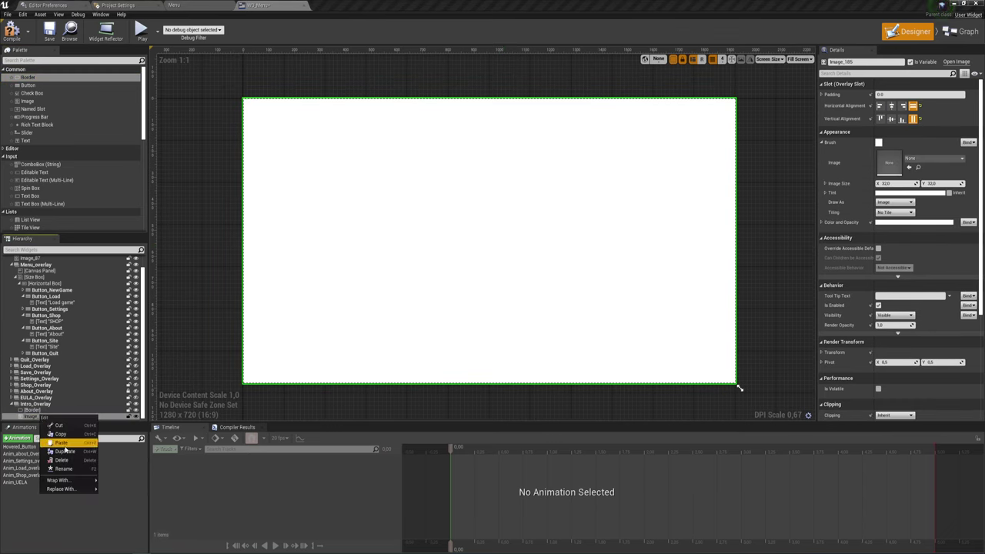
{"action": "left_click", "coordinate": [65, 451]}
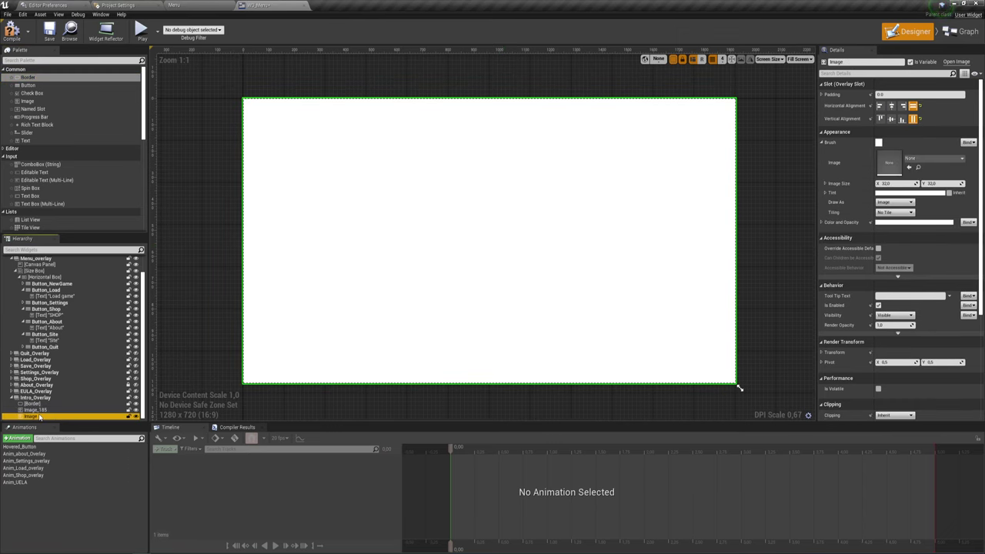
{"action": "left_click", "coordinate": [46, 410]}
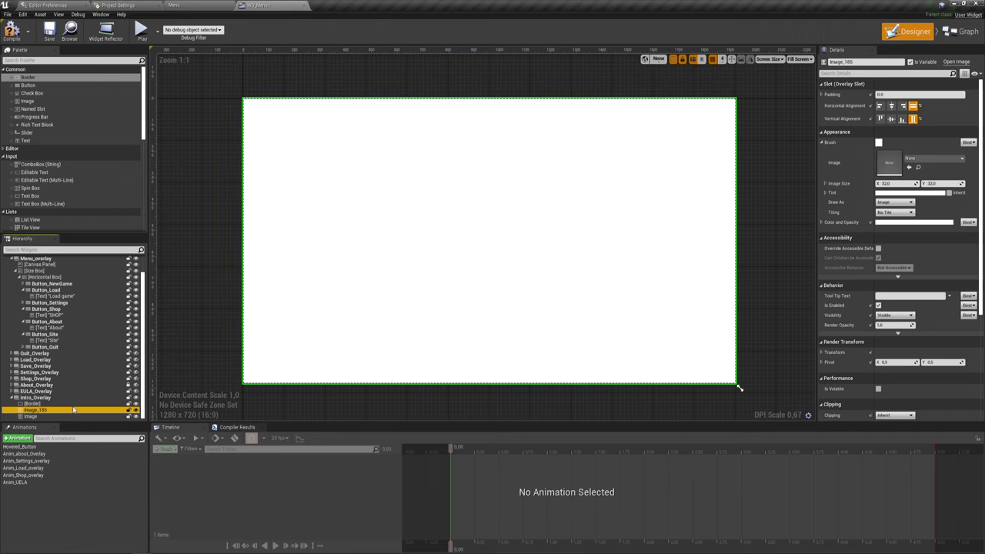
{"action": "left_click_drag", "start_coordinate": [73, 409], "coordinate": [33, 407]}
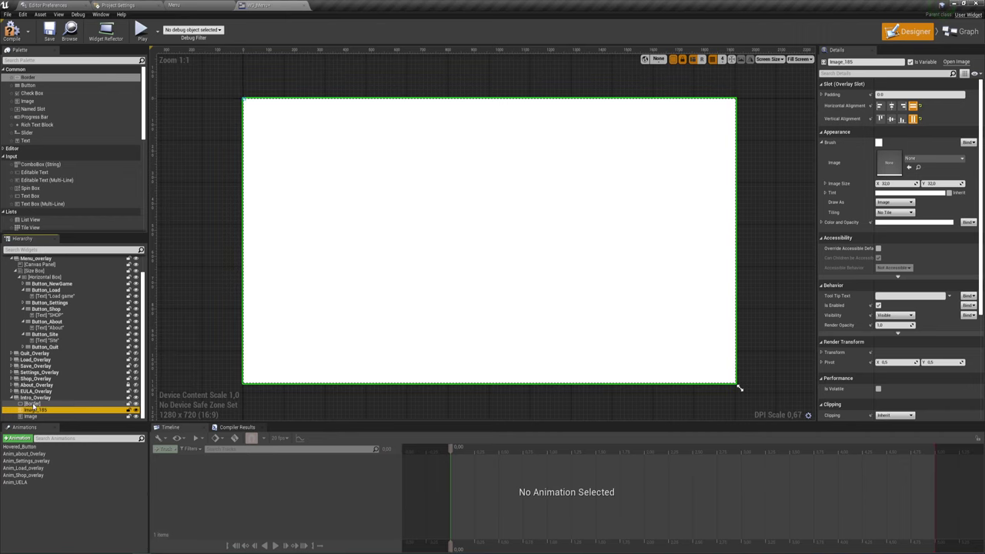
Step: Reposition the image in the Hierarchy and switch to the Menu level editor
{"action": "left_click_drag", "start_coordinate": [34, 407], "coordinate": [32, 415]}
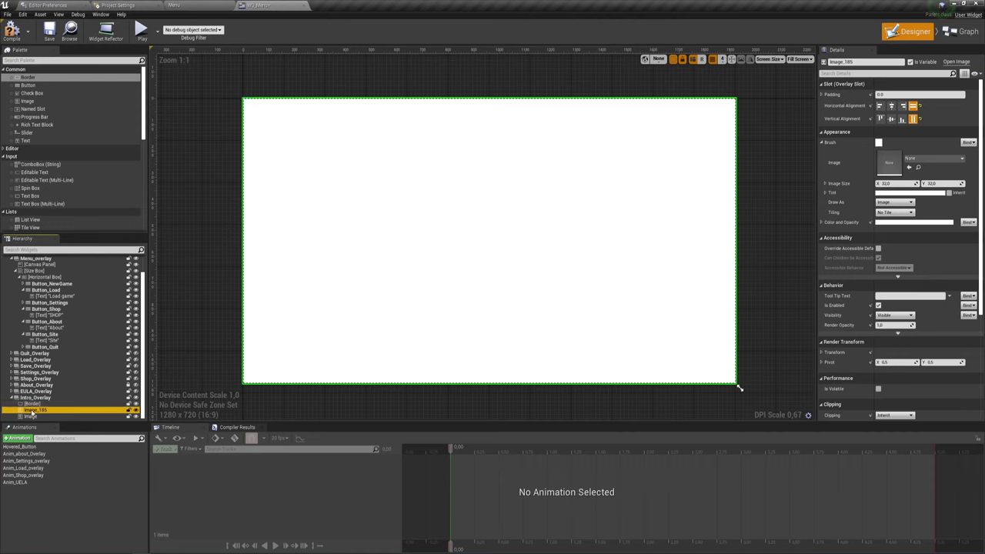
{"action": "left_click_drag", "start_coordinate": [32, 414], "coordinate": [67, 4]}
{"action": "left_click", "coordinate": [191, 4]}
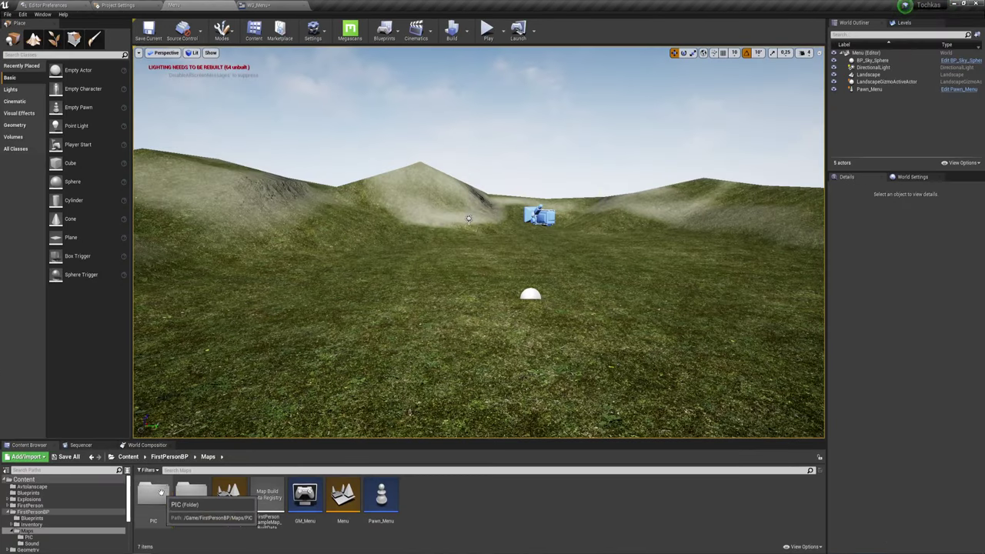
Step: Set Image_185's brush to Picture01 and the duplicated image's to Picture02, then select Intro_Overlay
{"action": "left_click", "coordinate": [344, 517]}
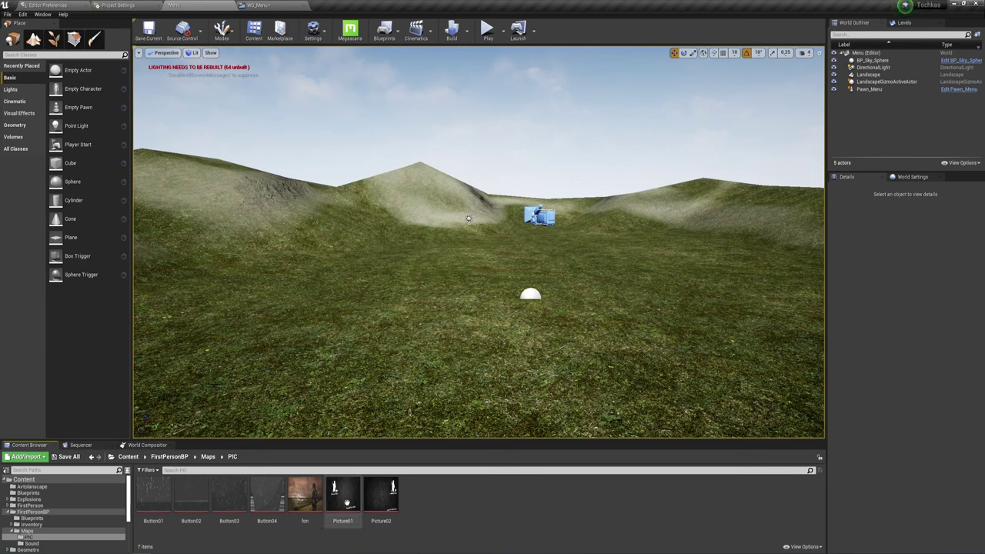
{"action": "left_click_drag", "start_coordinate": [345, 532], "coordinate": [905, 172]}
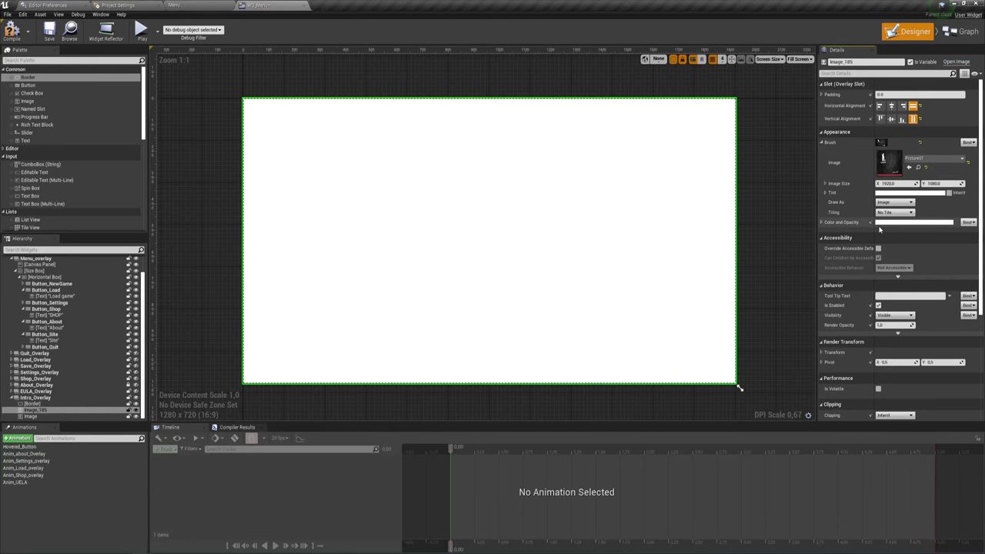
{"action": "left_click", "coordinate": [31, 416]}
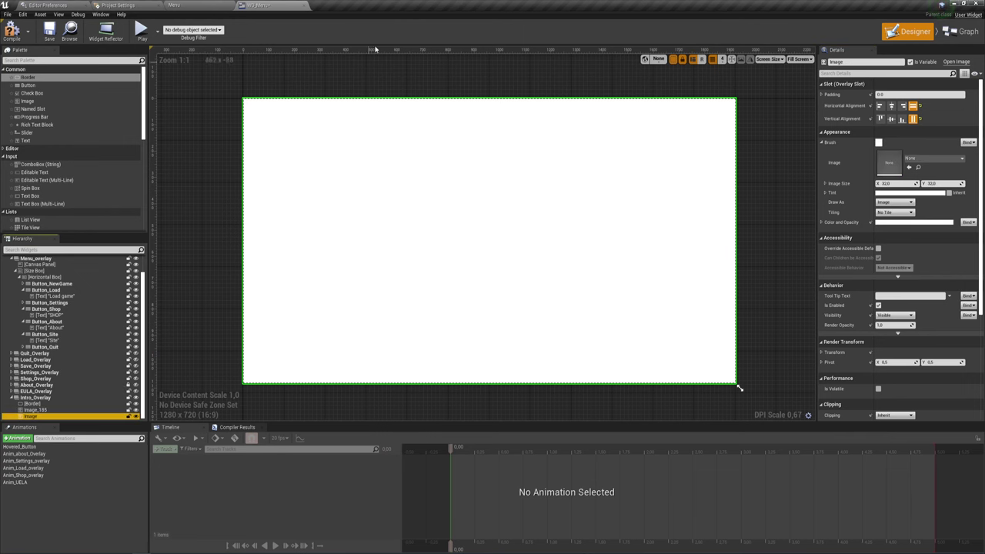
{"action": "left_click", "coordinate": [182, 4]}
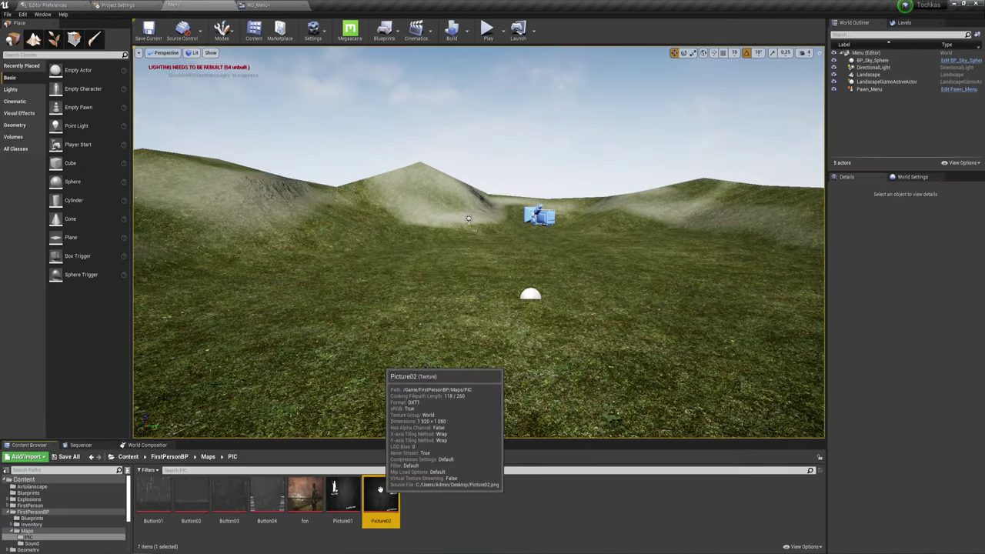
{"action": "left_click", "coordinate": [254, 4]}
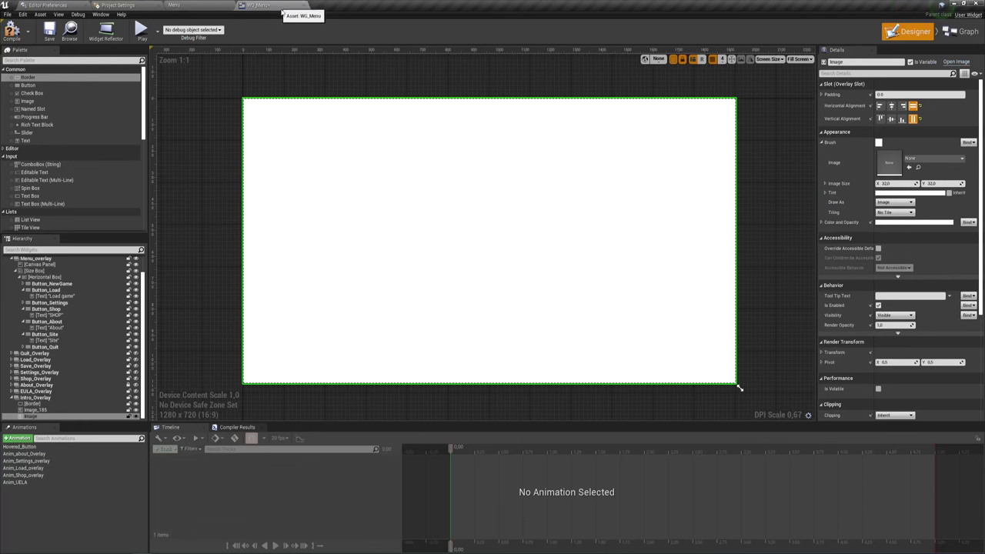
{"action": "left_click", "coordinate": [909, 167]}
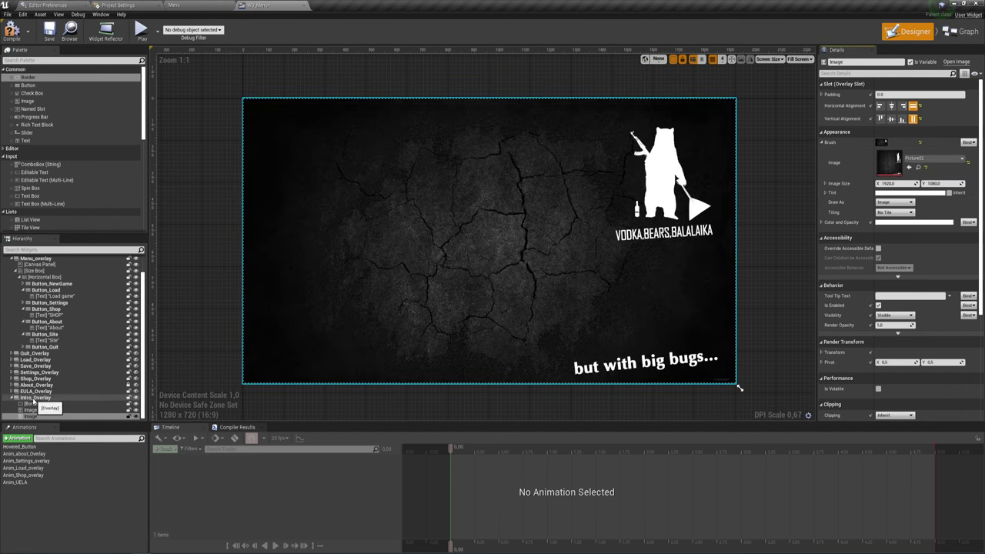
{"action": "left_click", "coordinate": [36, 397]}
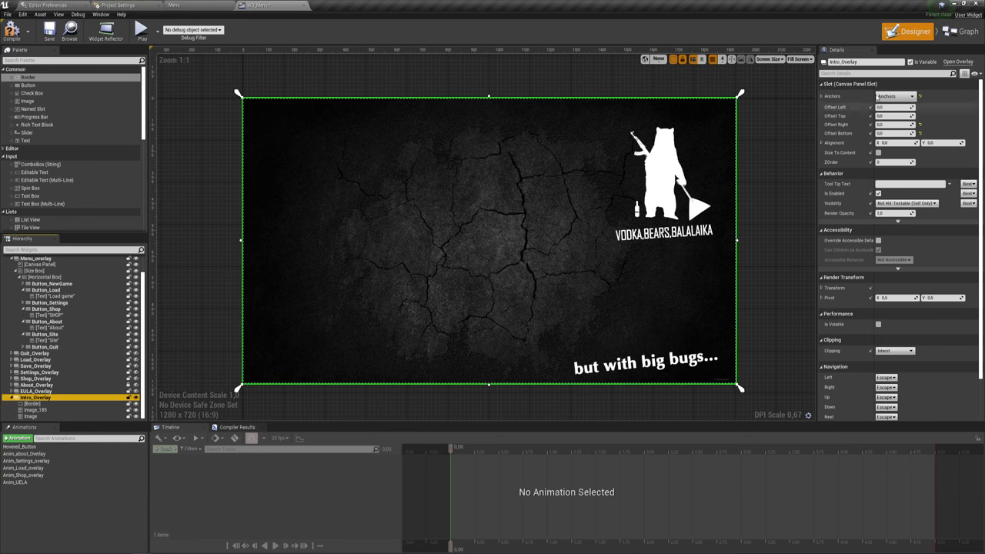
{"action": "left_click", "coordinate": [963, 31]}
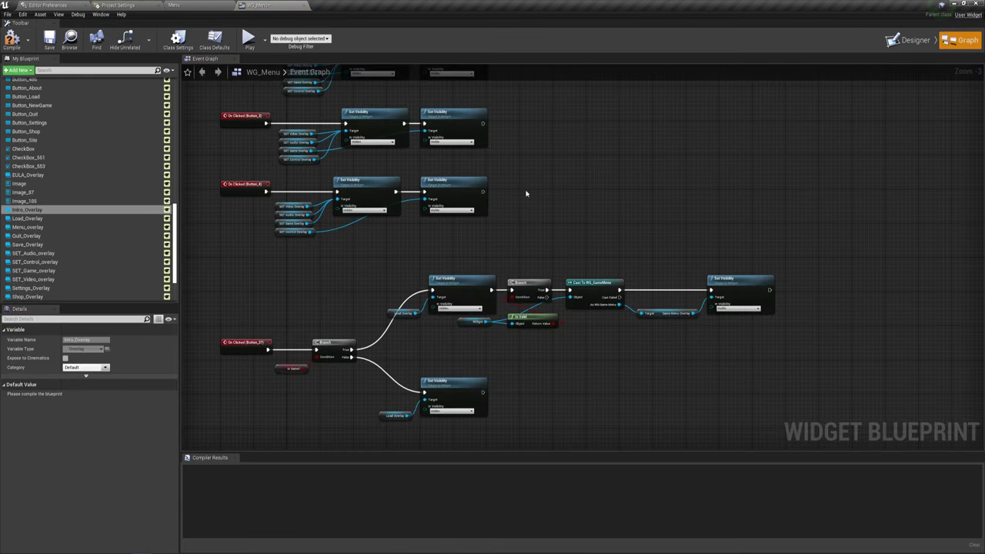
Step: Zoom out and back in on the Event Construct nodes that hide the menu overlays
{"action": "scroll", "coordinate": [550, 154], "scroll_direction": "down", "scroll_amount": 3}
{"action": "scroll", "coordinate": [592, 160], "scroll_direction": "down", "scroll_amount": 2}
{"action": "scroll", "coordinate": [558, 309], "scroll_direction": "down", "scroll_amount": 2}
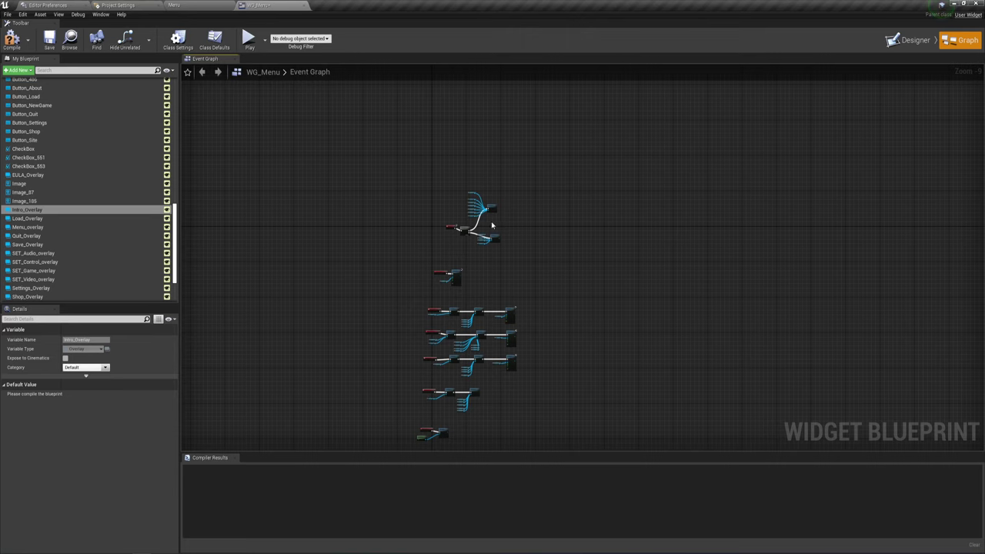
{"action": "scroll", "coordinate": [491, 225], "scroll_direction": "up", "scroll_amount": 6}
{"action": "scroll", "coordinate": [554, 242], "scroll_direction": "up", "scroll_amount": 2}
{"action": "scroll", "coordinate": [565, 231], "scroll_direction": "up", "scroll_amount": 2}
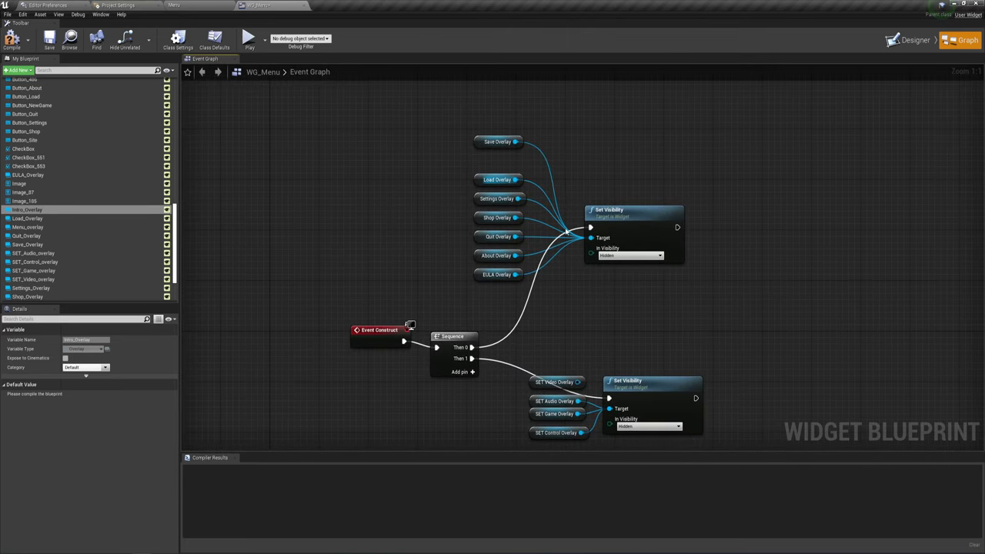
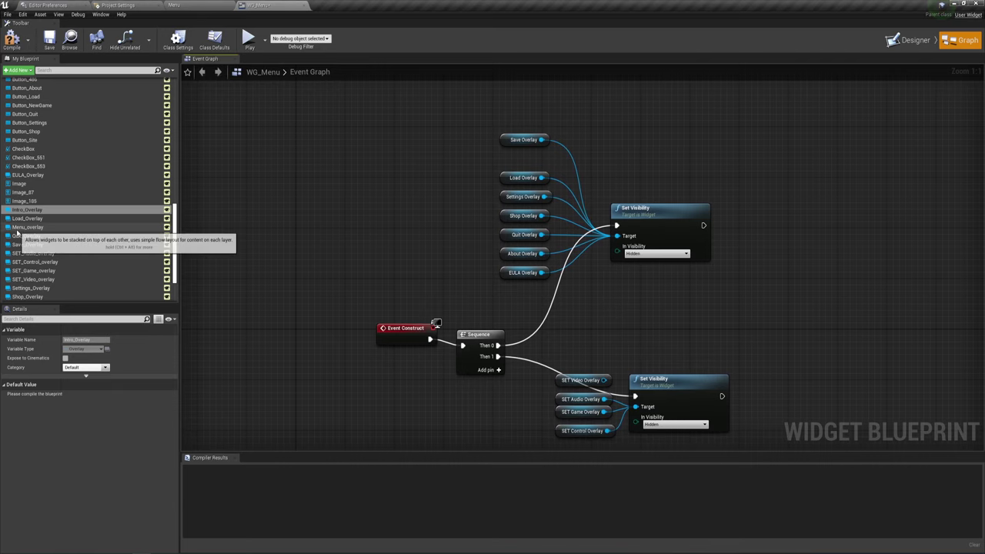
Step: Place a Menu Overlay reference in the graph and connect it to the Set Visibility target
{"action": "left_click_drag", "start_coordinate": [18, 228], "coordinate": [504, 159]}
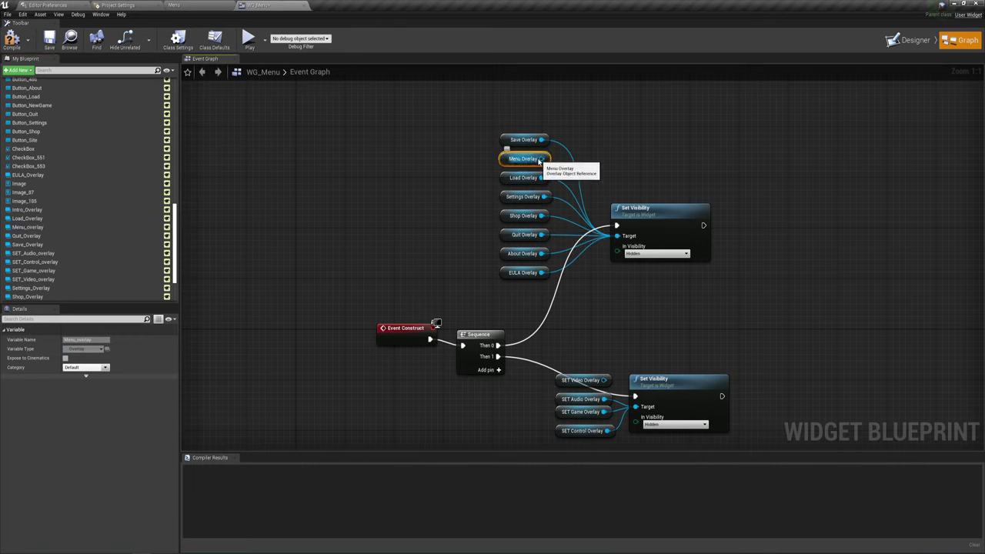
{"action": "left_click", "coordinate": [542, 159], "text": "alt"}
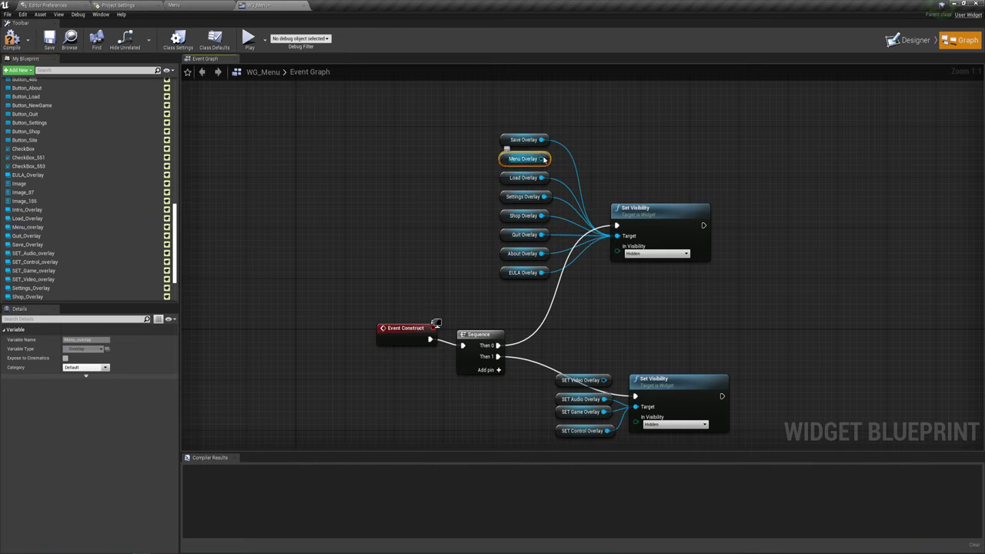
{"action": "left_click_drag", "start_coordinate": [542, 159], "coordinate": [616, 236]}
Step: Shift Event Construct and Sequence left, add a Then 2 pin, and wire it to the lower Set Visibility
{"action": "right_click_drag", "start_coordinate": [515, 288], "coordinate": [605, 266]}
{"action": "left_click_drag", "start_coordinate": [458, 260], "coordinate": [560, 377]}
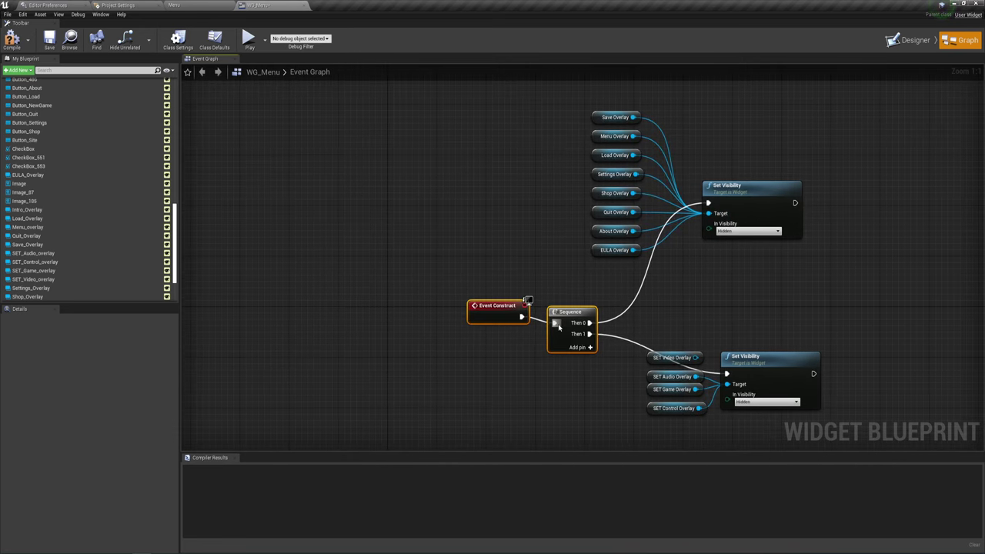
{"action": "left_click_drag", "start_coordinate": [559, 327], "coordinate": [536, 352]}
{"action": "mouse_move", "coordinate": [475, 352]}
{"action": "left_mouse_down"}
{"action": "mouse_move", "coordinate": [569, 308]}
{"action": "mouse_move", "coordinate": [391, 242]}
{"action": "mouse_move", "coordinate": [589, 265]}
{"action": "mouse_move", "coordinate": [708, 203]}
{"action": "left_mouse_up"}
{"action": "left_click", "coordinate": [505, 244], "text": "alt"}
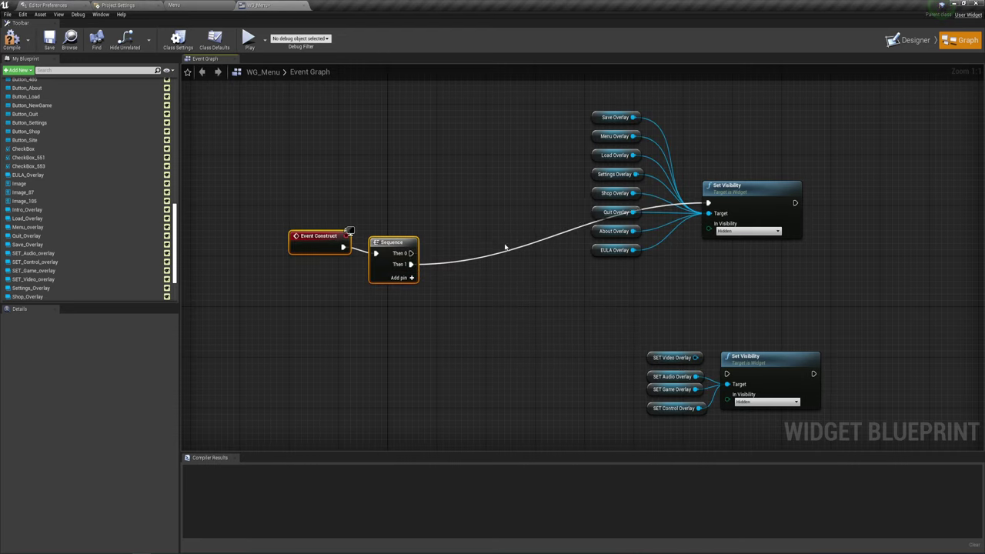
{"action": "left_click", "coordinate": [412, 278]}
{"action": "left_click_drag", "start_coordinate": [411, 275], "coordinate": [728, 374]}
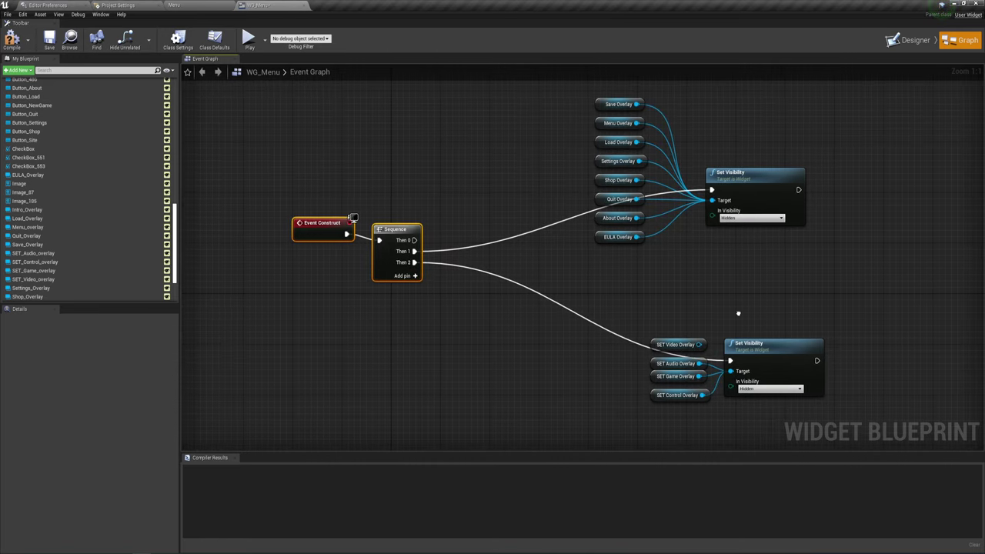
Step: Rearrange the lower and upper overlay Set Visibility groups neatly beside the Sequence node
{"action": "left_click_drag", "start_coordinate": [642, 297], "coordinate": [743, 433]}
{"action": "mouse_move", "coordinate": [510, 298]}
{"action": "right_mouse_down"}
{"action": "mouse_move", "coordinate": [562, 372]}
{"action": "mouse_move", "coordinate": [551, 374]}
{"action": "mouse_move", "coordinate": [577, 347]}
{"action": "right_mouse_up"}
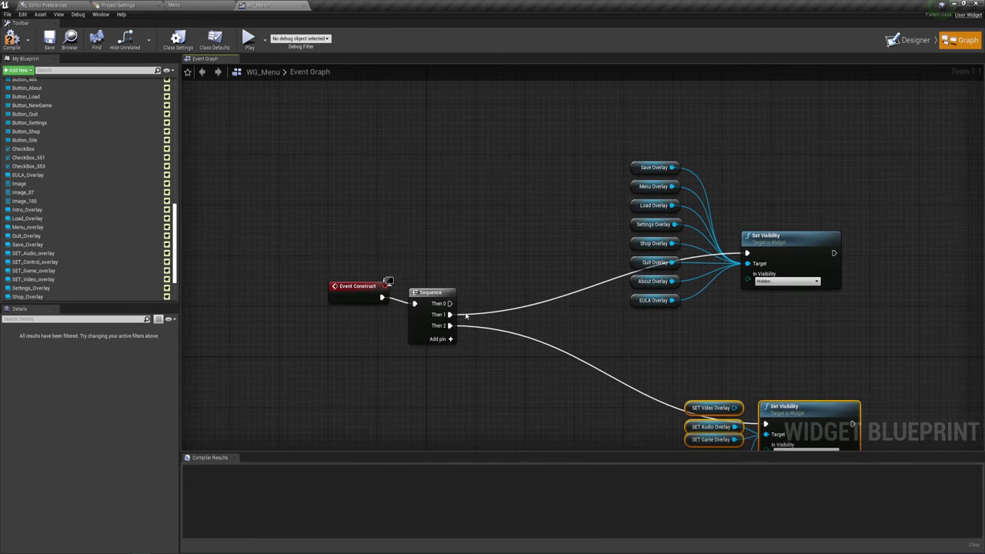
{"action": "left_click_drag", "start_coordinate": [348, 296], "coordinate": [351, 301]}
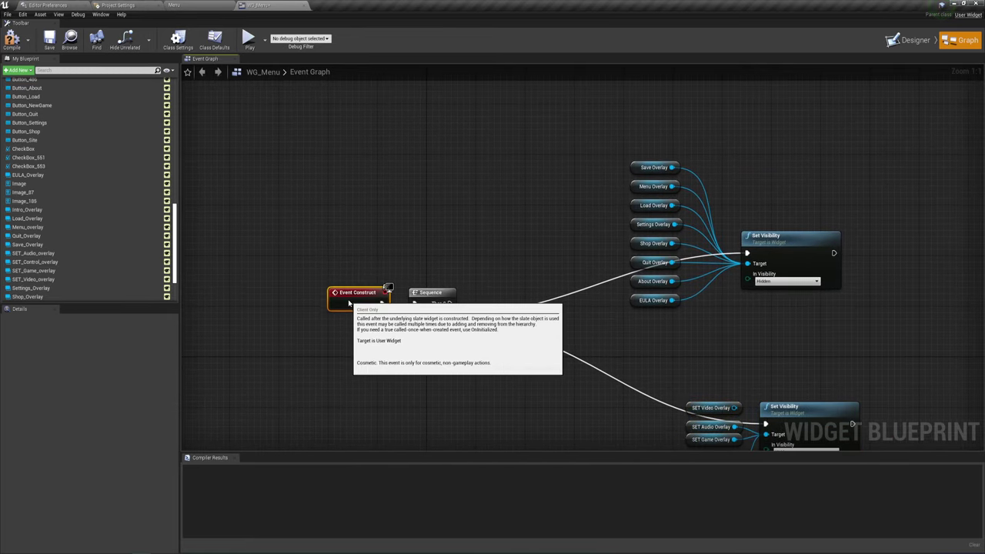
{"action": "left_click", "coordinate": [462, 351]}
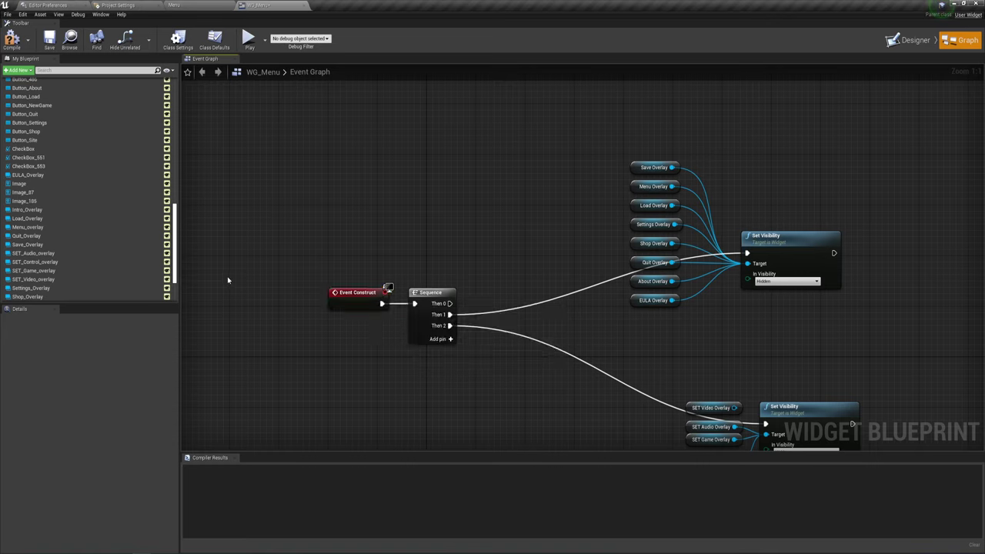
{"action": "left_click_drag", "start_coordinate": [621, 338], "coordinate": [707, 162]}
{"action": "left_click", "coordinate": [794, 235], "text": "ctrl"}
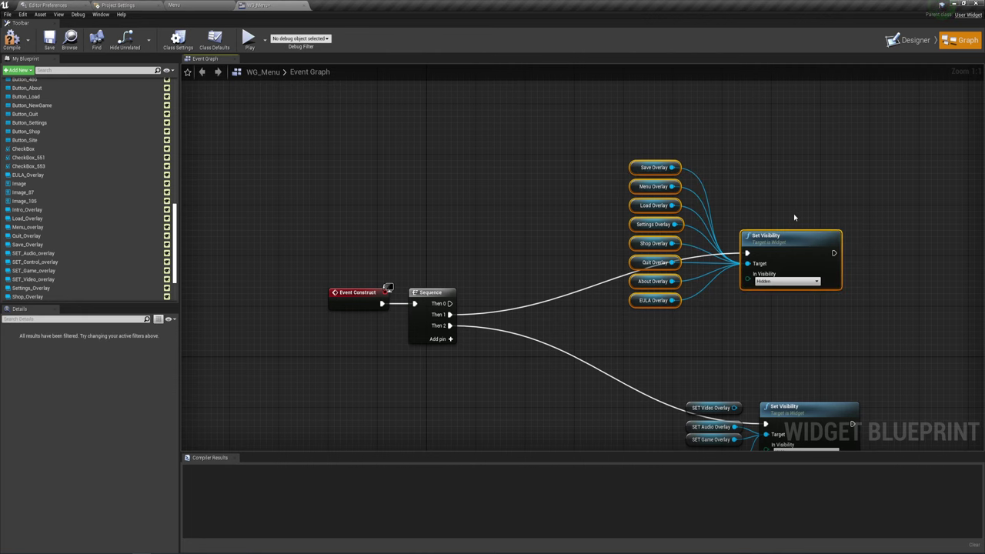
{"action": "mouse_move", "coordinate": [777, 237]}
{"action": "left_mouse_down"}
{"action": "mouse_move", "coordinate": [722, 168]}
{"action": "mouse_move", "coordinate": [575, 193]}
{"action": "left_mouse_up"}
{"action": "right_click_drag", "start_coordinate": [551, 271], "coordinate": [520, 271]}
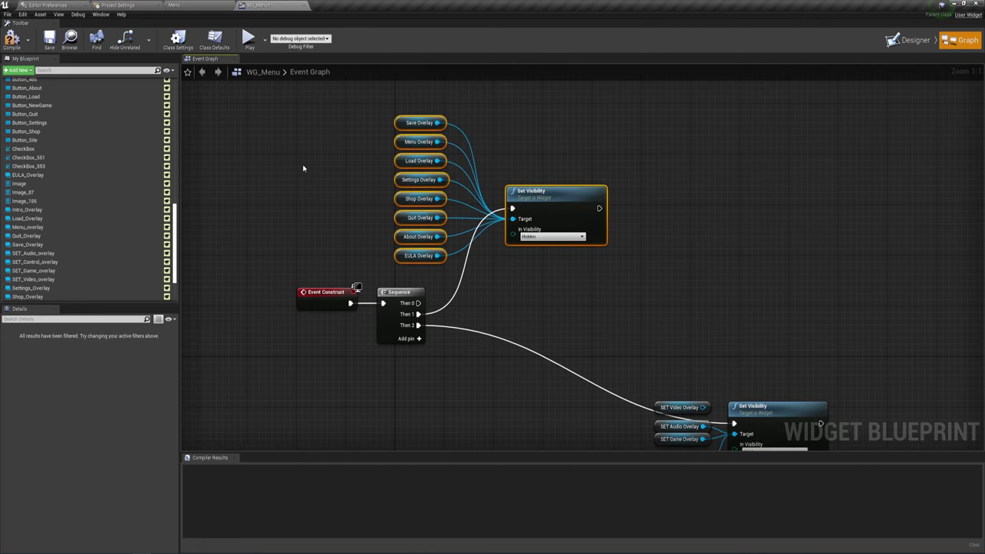
{"action": "scroll", "coordinate": [23, 285], "scroll_direction": "down", "scroll_amount": 5}
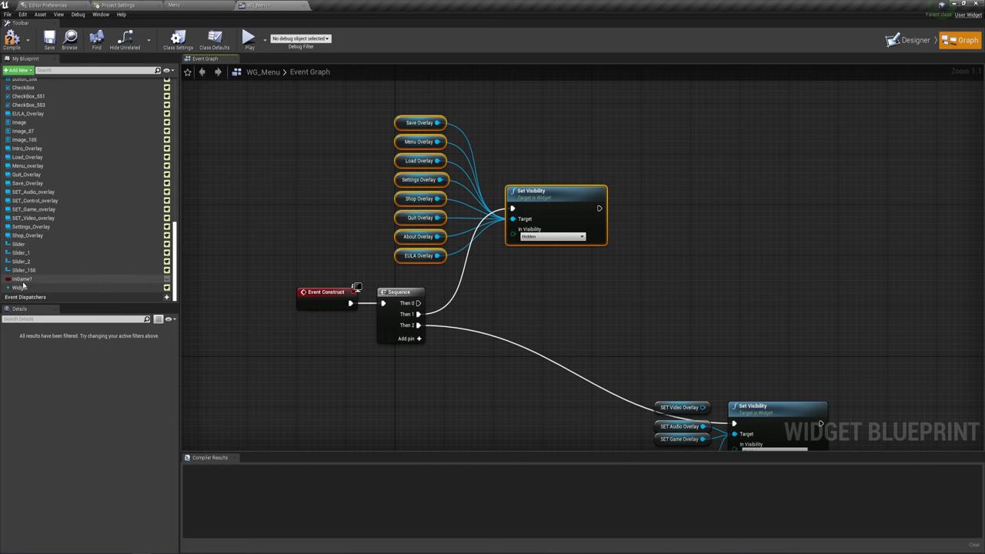
Step: Back in the Designer, add a new widget animation in the Animations panel
{"action": "left_click", "coordinate": [894, 43]}
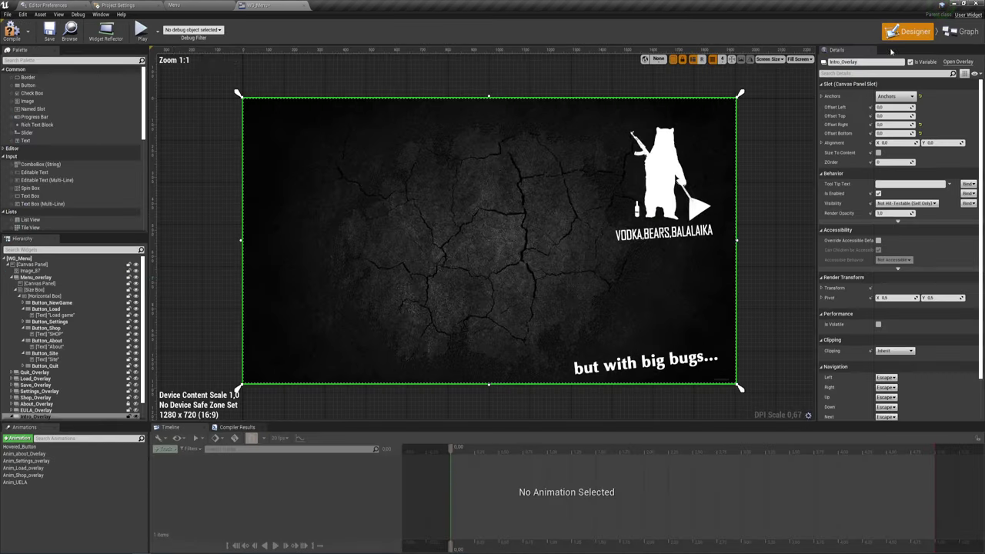
{"action": "scroll", "coordinate": [39, 385], "scroll_direction": "down", "scroll_amount": 1}
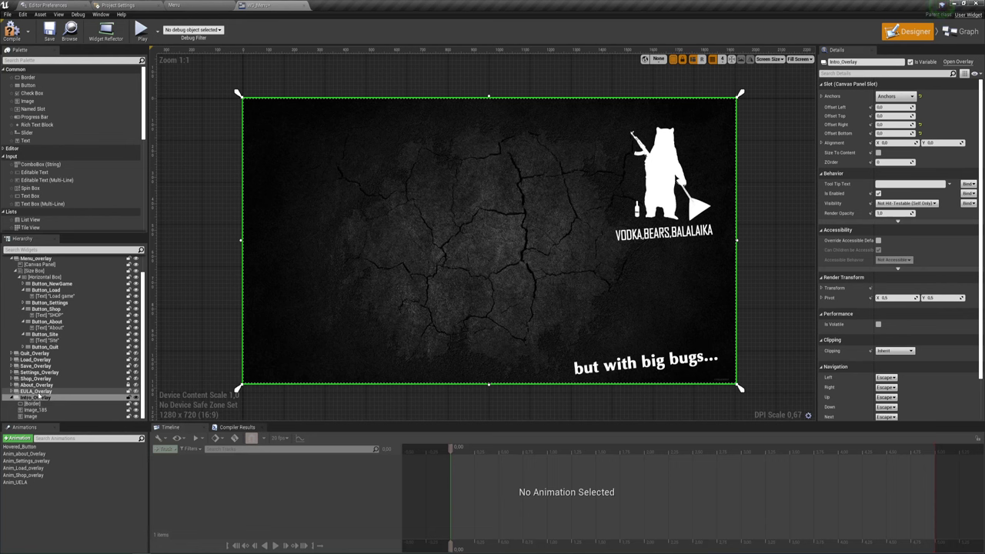
{"action": "left_click", "coordinate": [961, 32]}
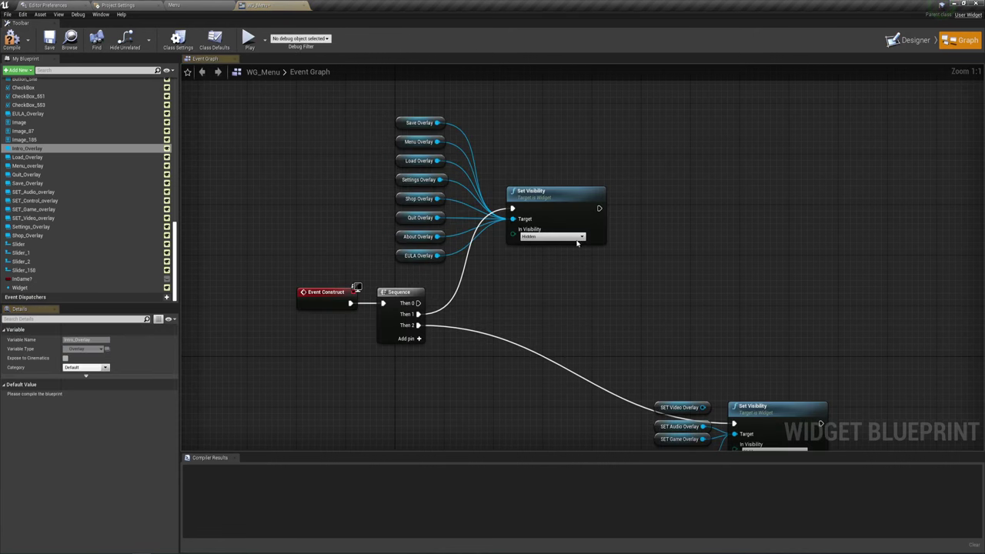
{"action": "right_click_drag", "start_coordinate": [567, 275], "coordinate": [539, 270]}
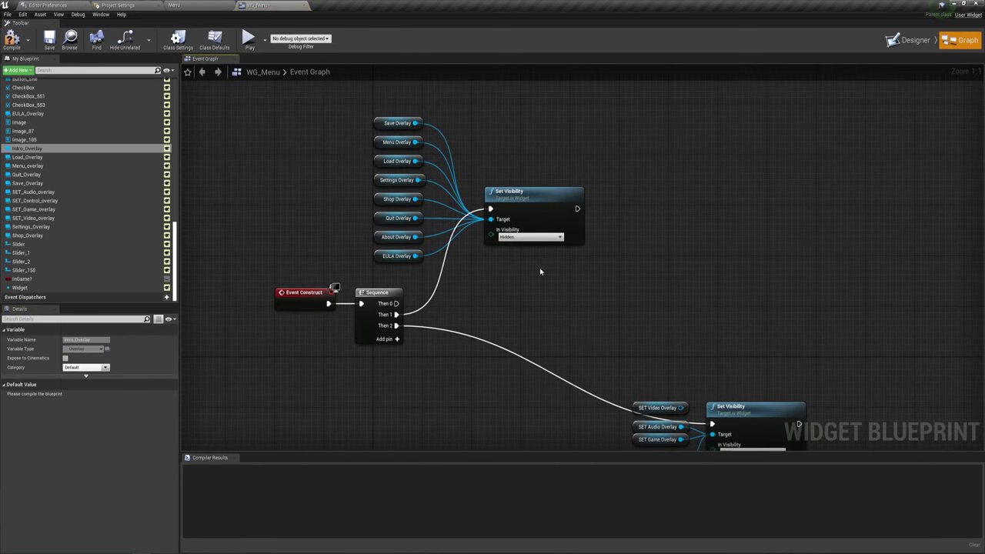
{"action": "left_click", "coordinate": [912, 42]}
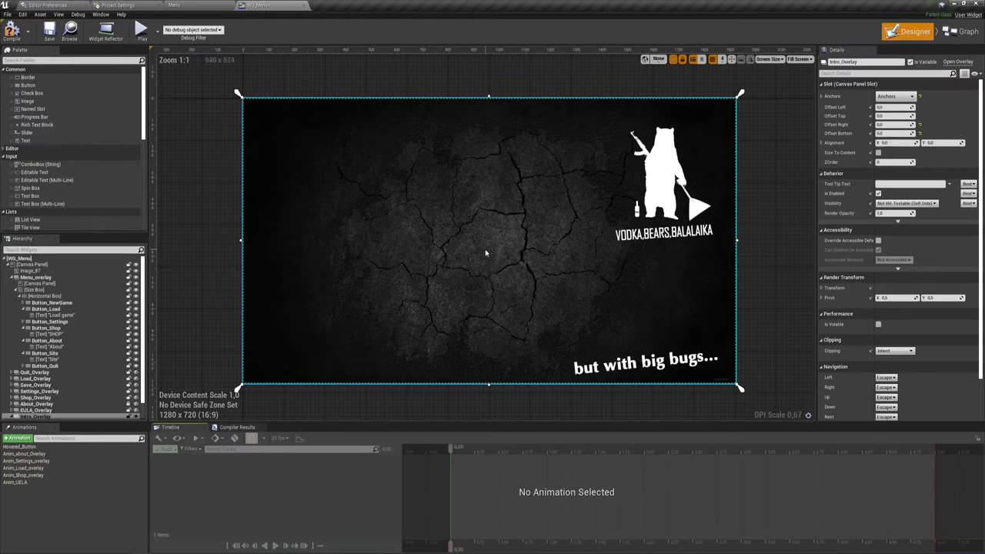
{"action": "scroll", "coordinate": [401, 265], "scroll_direction": "up", "scroll_amount": 1}
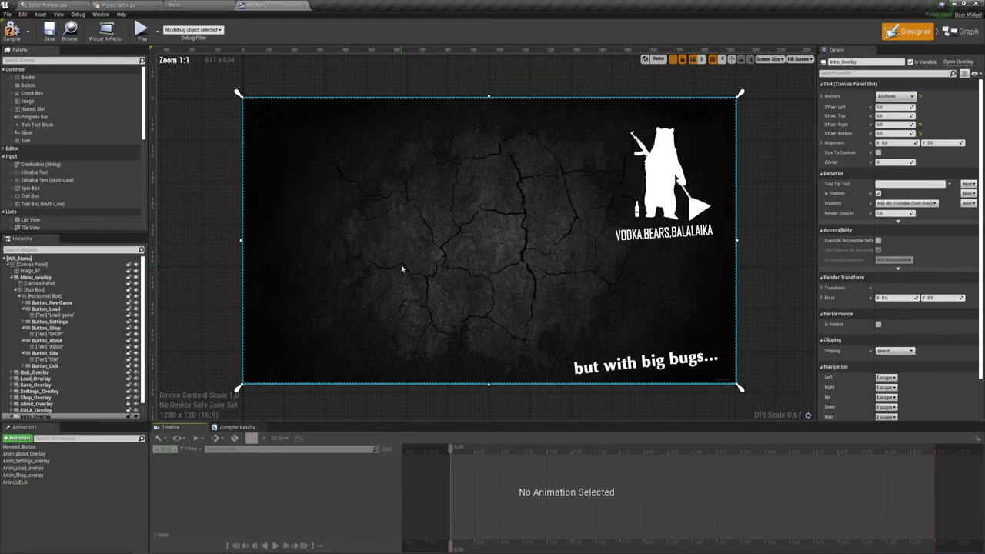
{"action": "right_click_drag", "start_coordinate": [770, 283], "coordinate": [764, 264]}
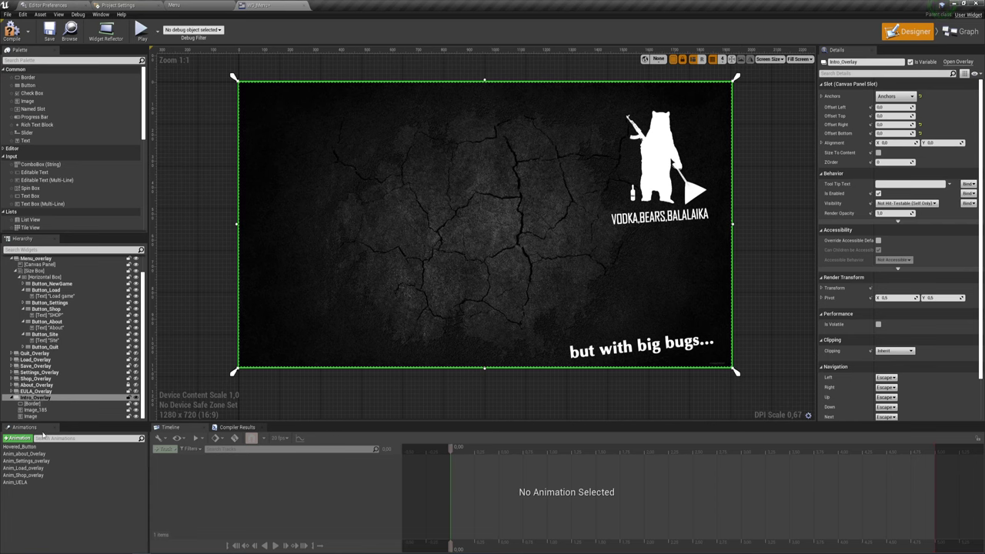
{"action": "left_click", "coordinate": [19, 438]}
{"action": "type", "text": "Anim_Intro"}
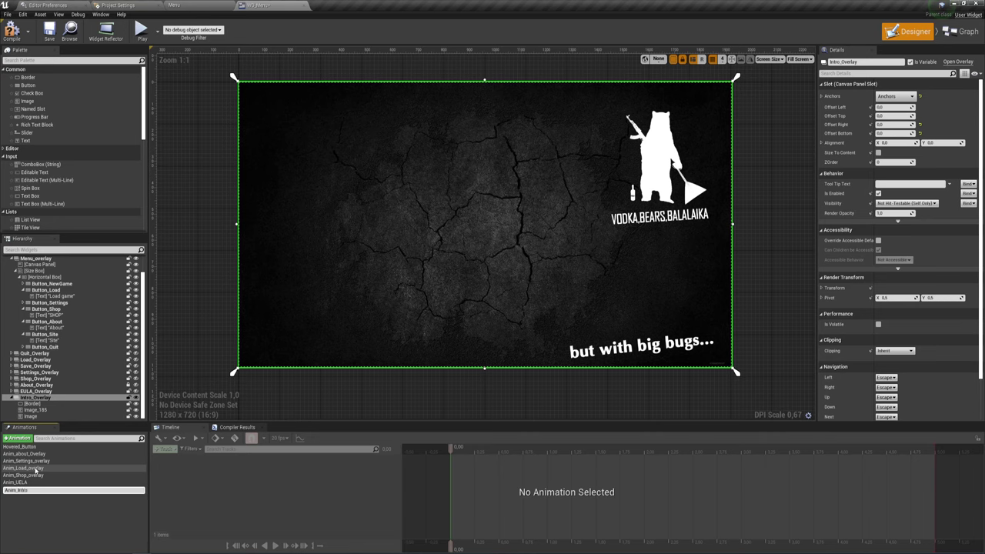
Step: Confirm the name Anim_Intro and add an Image_185 track to it
{"action": "key", "text": "Return"}
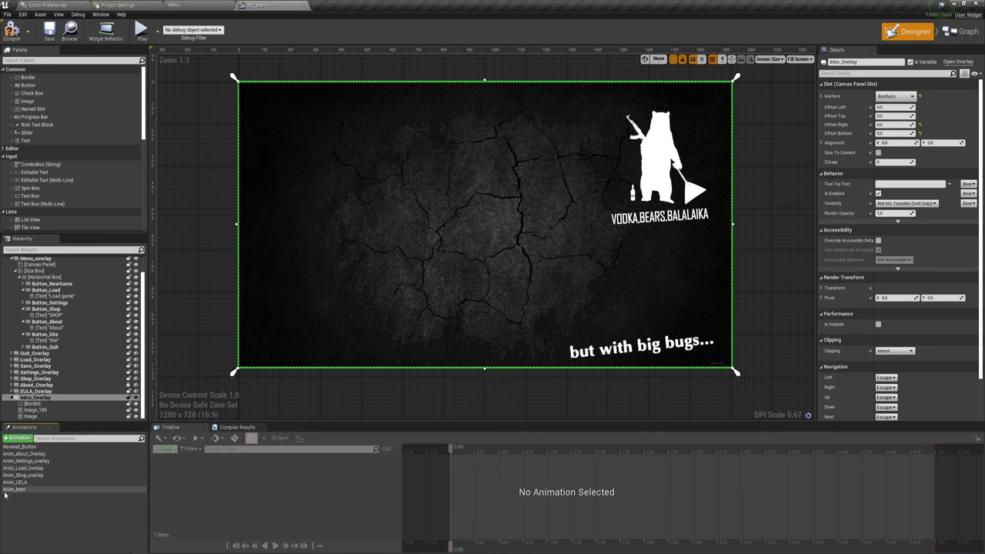
{"action": "left_click", "coordinate": [34, 410]}
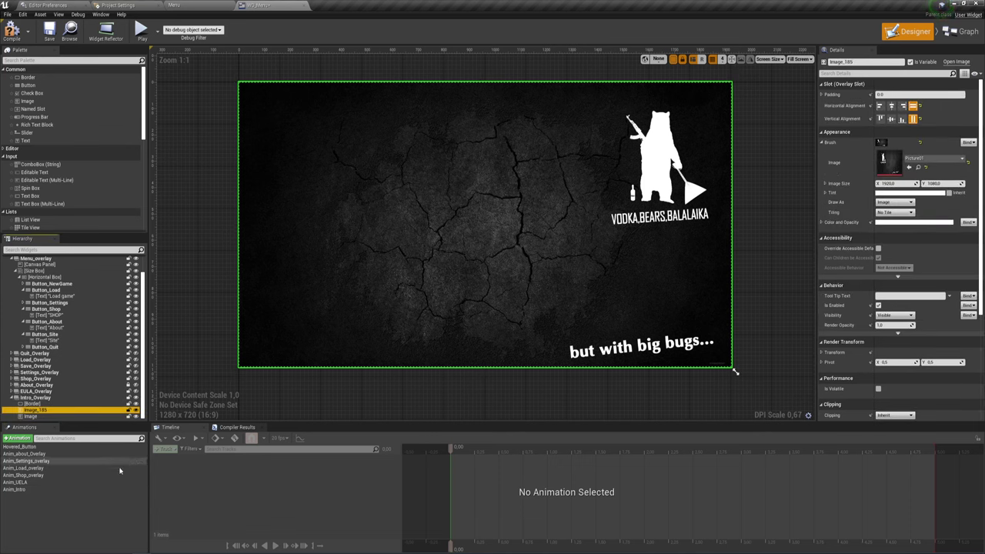
{"action": "left_click", "coordinate": [23, 489]}
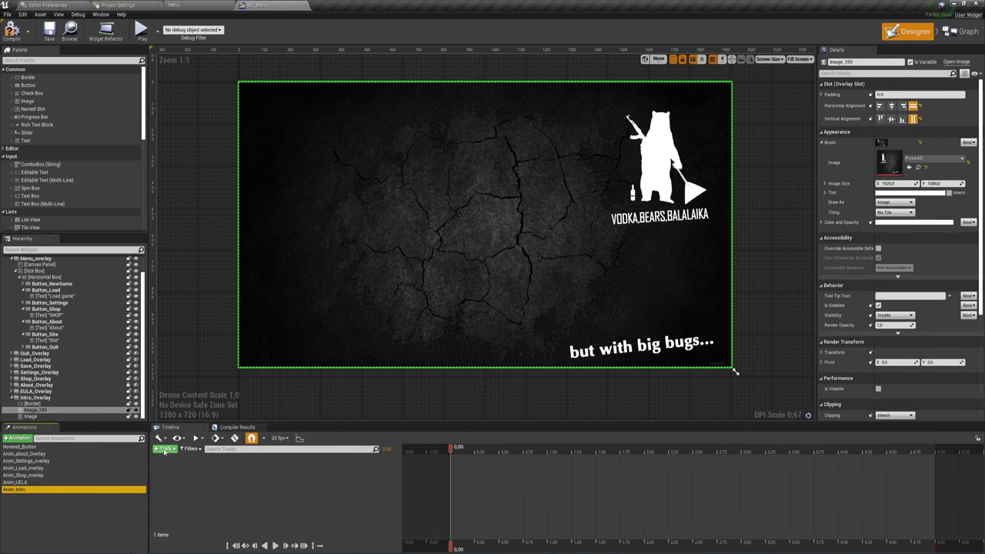
{"action": "left_click", "coordinate": [164, 448]}
{"action": "left_click", "coordinate": [177, 462]}
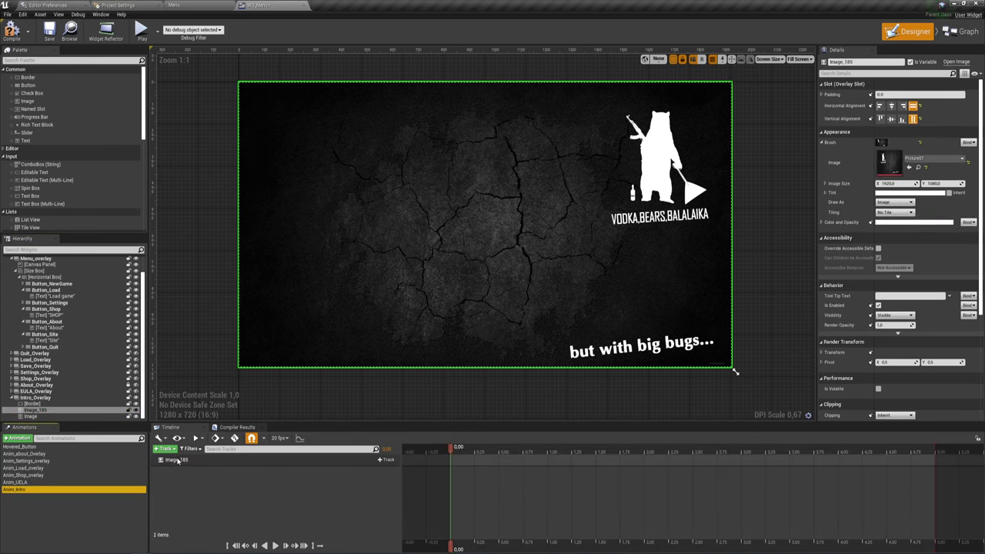
Step: Add an Image track, then remove the unwanted Transform track from it
{"action": "left_click", "coordinate": [31, 415]}
{"action": "left_click", "coordinate": [164, 448]}
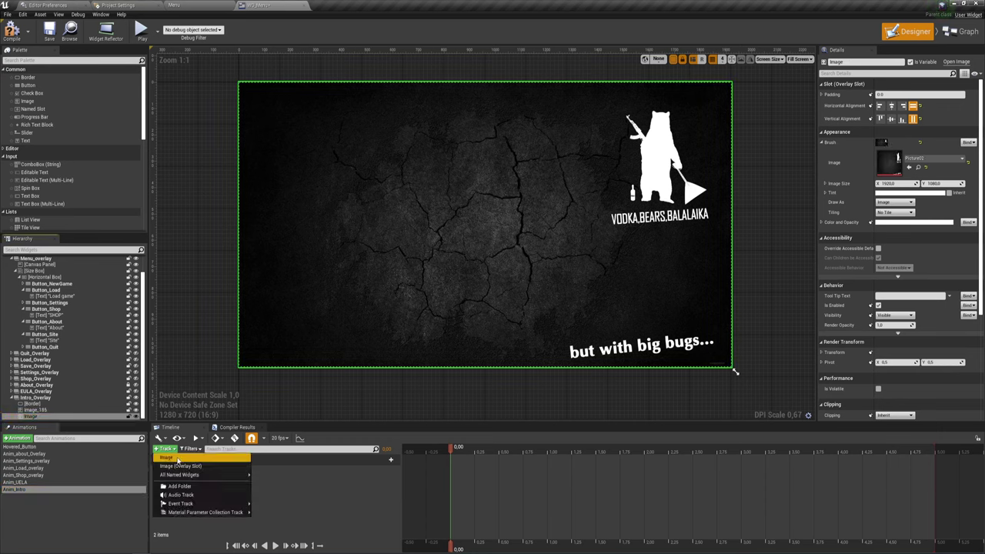
{"action": "left_click", "coordinate": [179, 461]}
{"action": "left_click", "coordinate": [385, 459]}
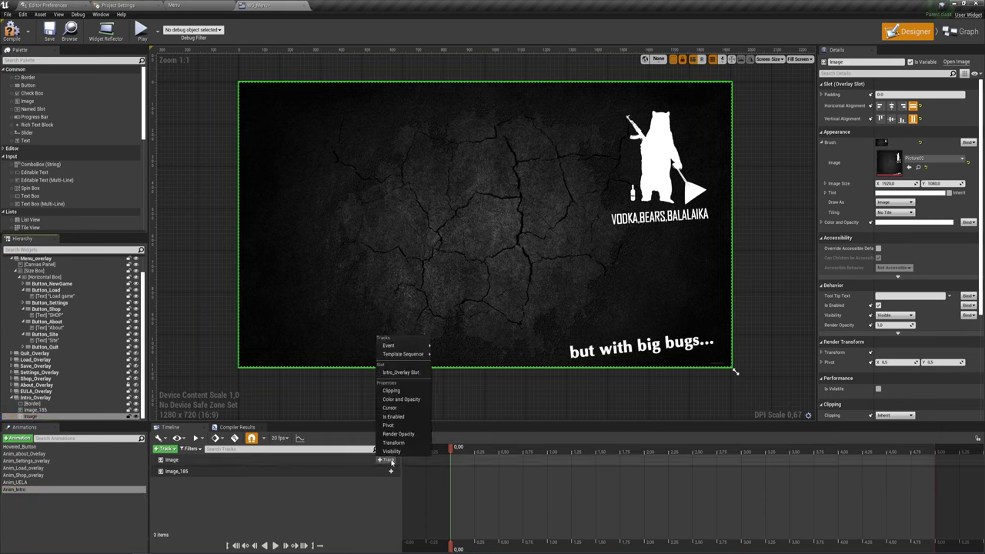
{"action": "left_click", "coordinate": [393, 444]}
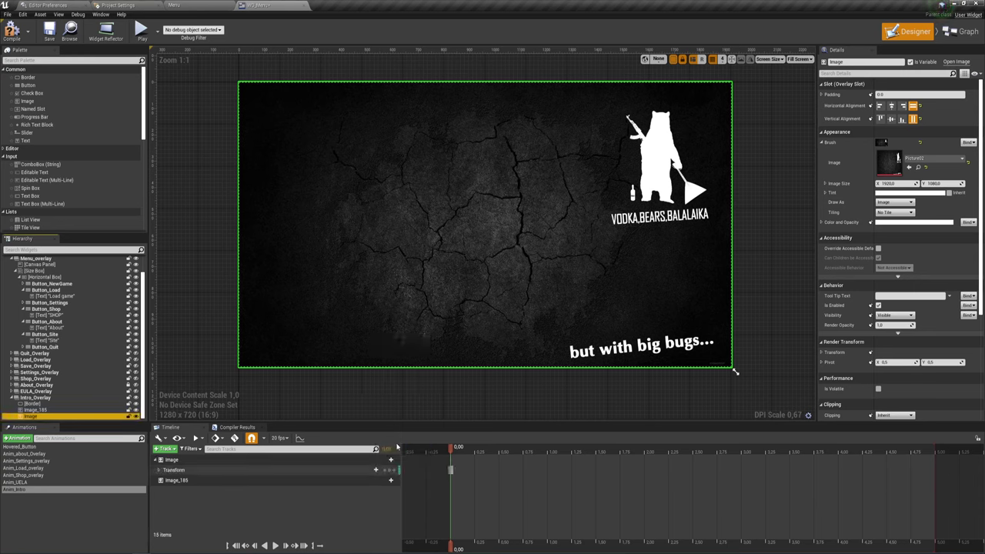
{"action": "left_click", "coordinate": [160, 470]}
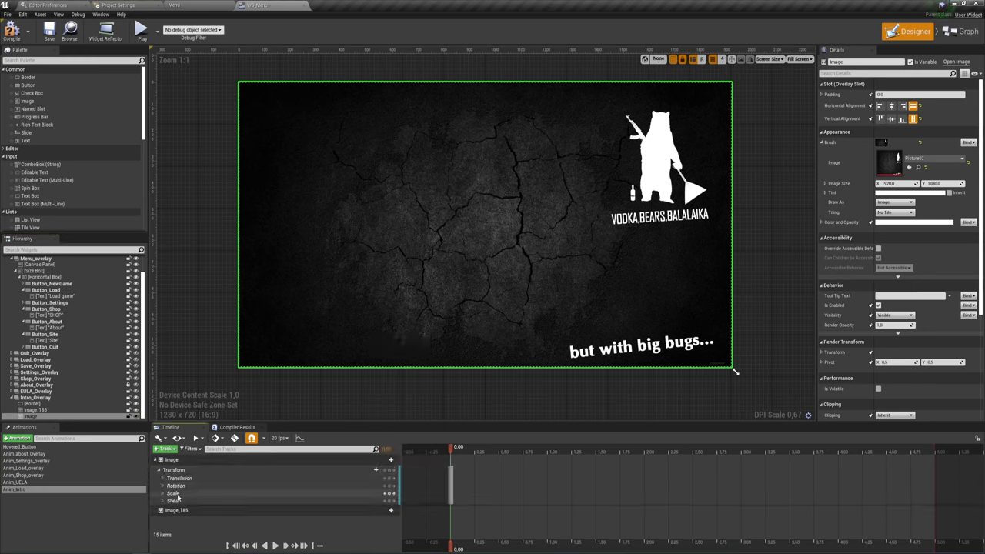
{"action": "left_click", "coordinate": [163, 479]}
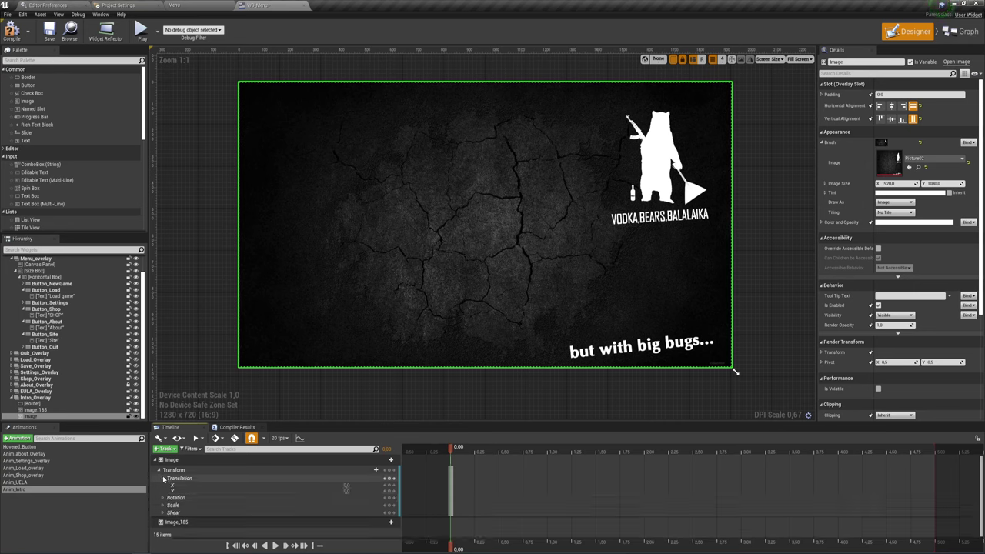
{"action": "left_click", "coordinate": [163, 479]}
{"action": "left_click", "coordinate": [159, 470]}
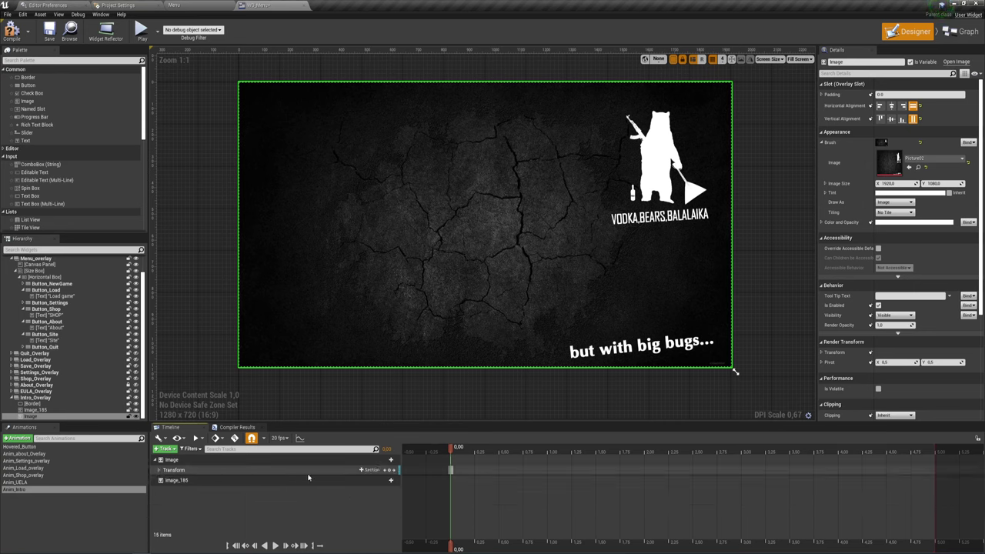
{"action": "left_click", "coordinate": [185, 472]}
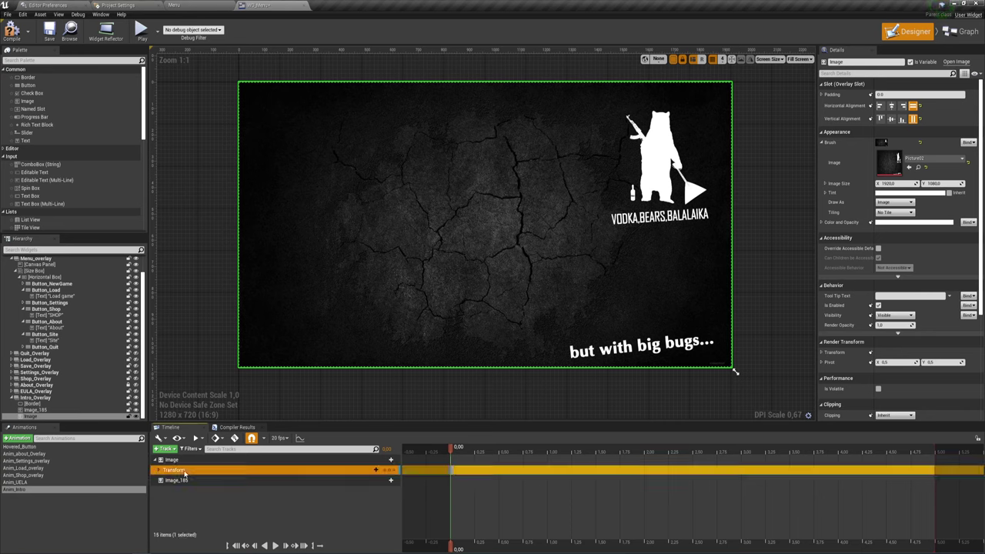
{"action": "key", "text": "Delete"}
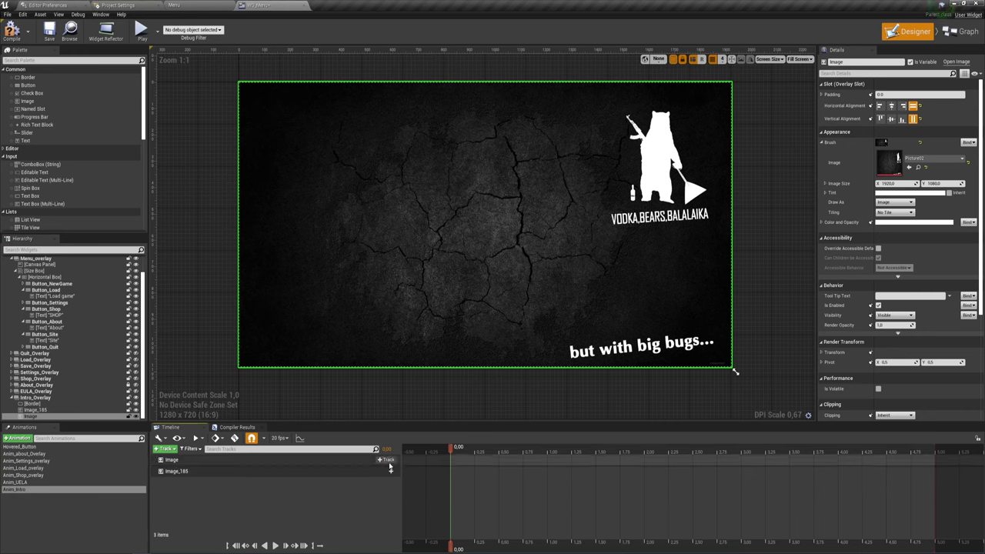
Step: Add Color and Opacity tracks to Image and Image_185, expand them, and enlarge the timeline
{"action": "left_click", "coordinate": [385, 471]}
{"action": "left_click", "coordinate": [401, 400]}
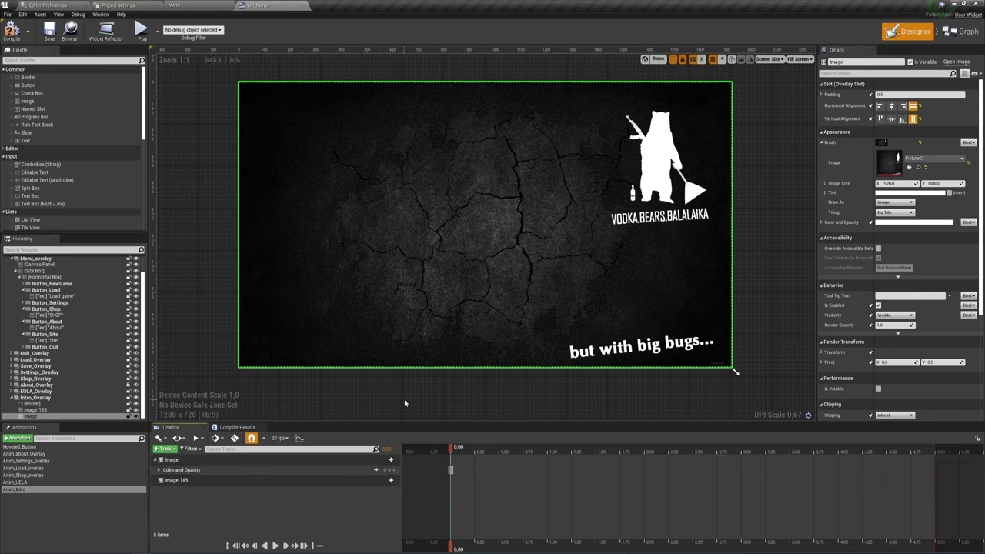
{"action": "left_click", "coordinate": [387, 480]}
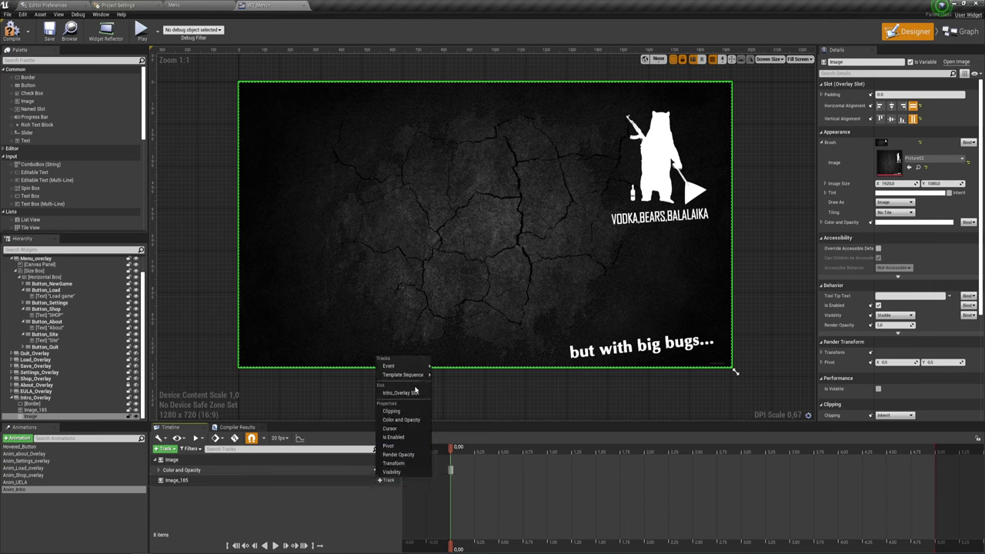
{"action": "left_click", "coordinate": [404, 421]}
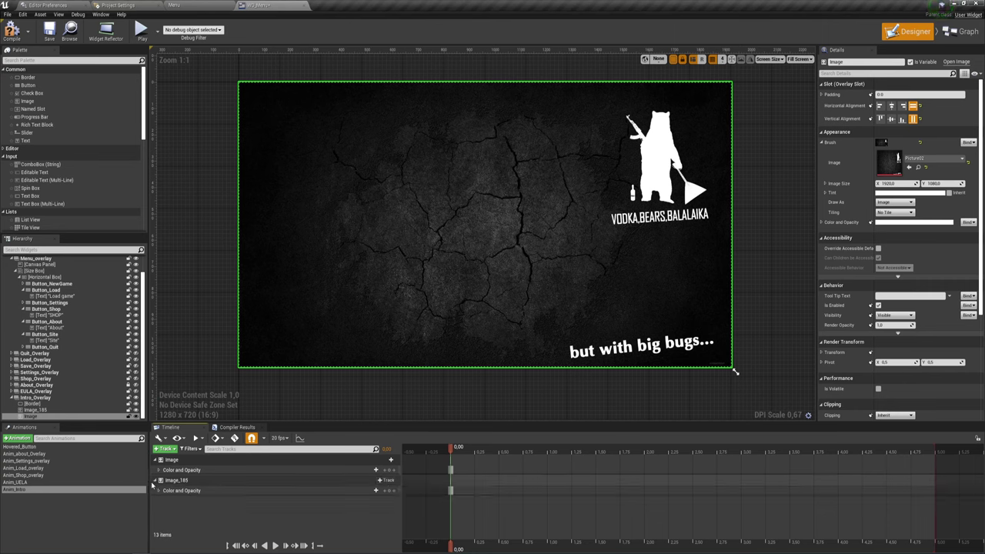
{"action": "left_click", "coordinate": [159, 469]}
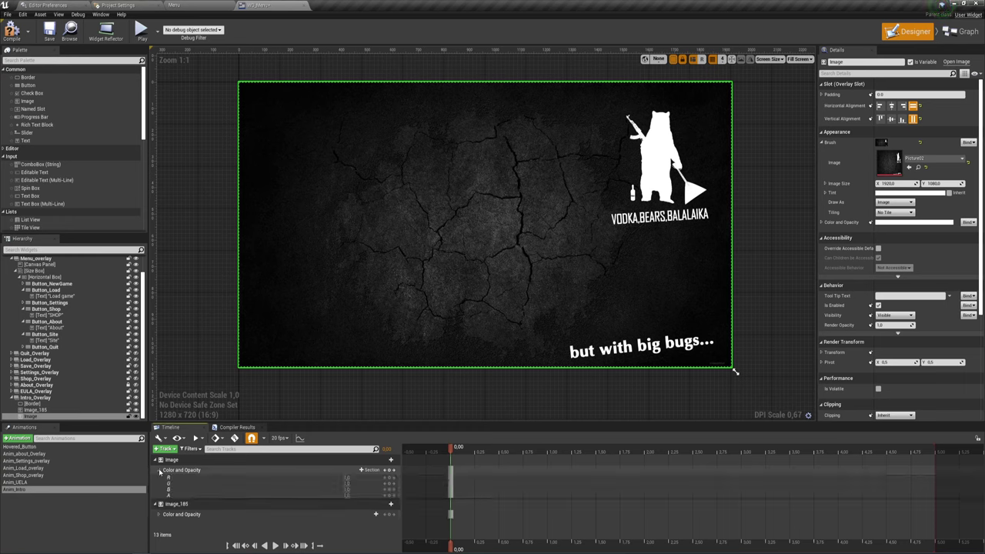
{"action": "left_click", "coordinate": [159, 514]}
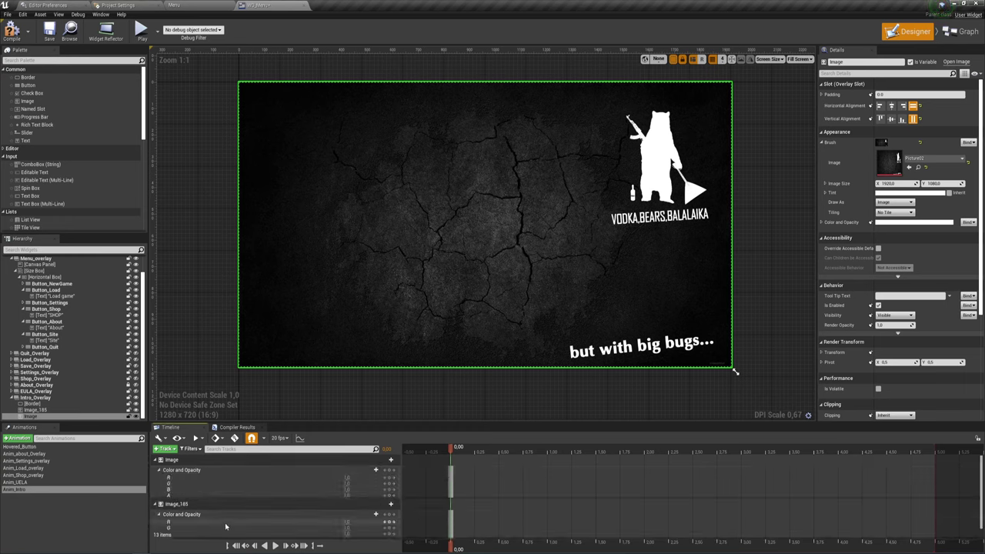
{"action": "scroll", "coordinate": [233, 490], "scroll_direction": "down", "scroll_amount": 1}
{"action": "scroll", "coordinate": [233, 491], "scroll_direction": "up", "scroll_amount": 1}
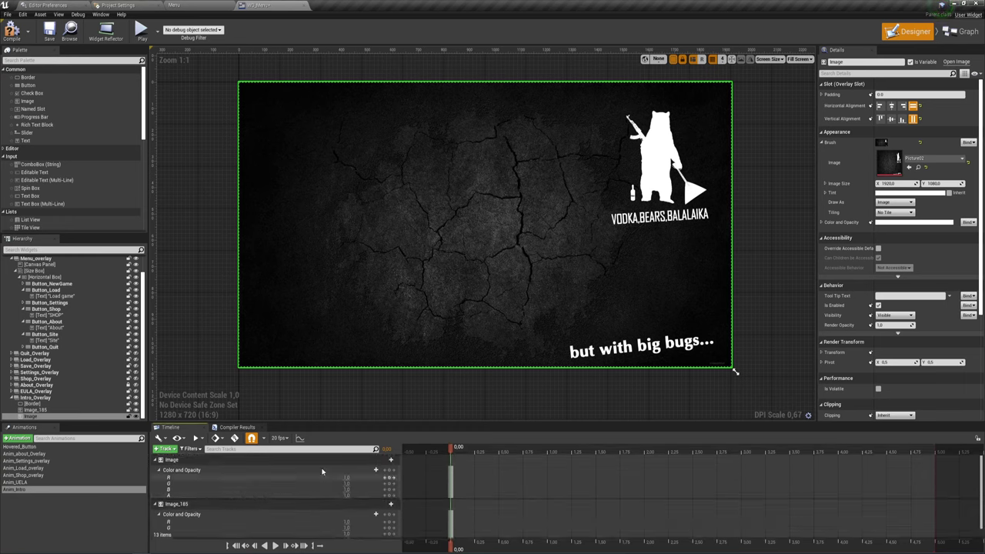
{"action": "left_click_drag", "start_coordinate": [352, 422], "coordinate": [363, 349]}
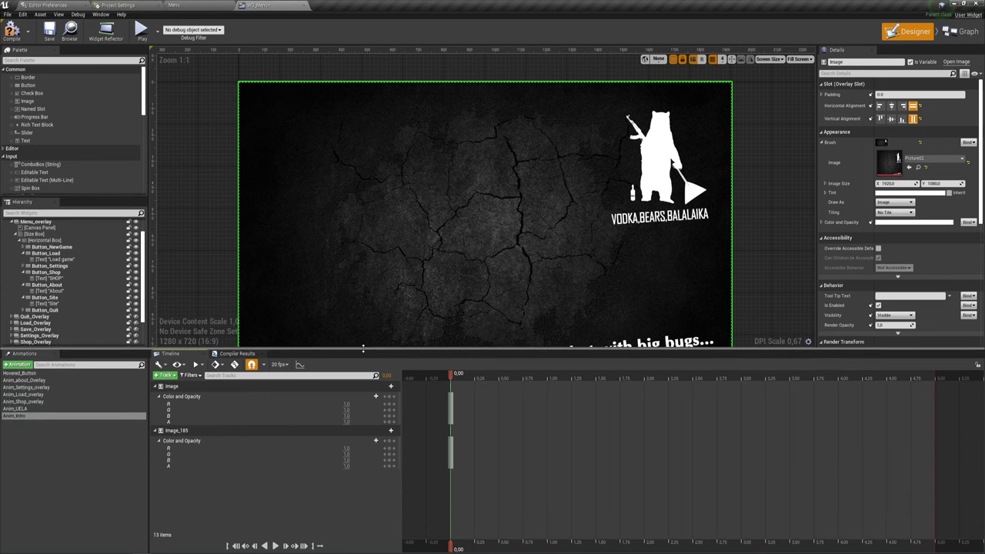
Step: Zoom out the designer and key the Image's Color and Opacity alpha to 0 at time 0
{"action": "scroll", "coordinate": [395, 315], "scroll_direction": "down", "scroll_amount": 2}
{"action": "right_click_drag", "start_coordinate": [395, 315], "coordinate": [398, 264]}
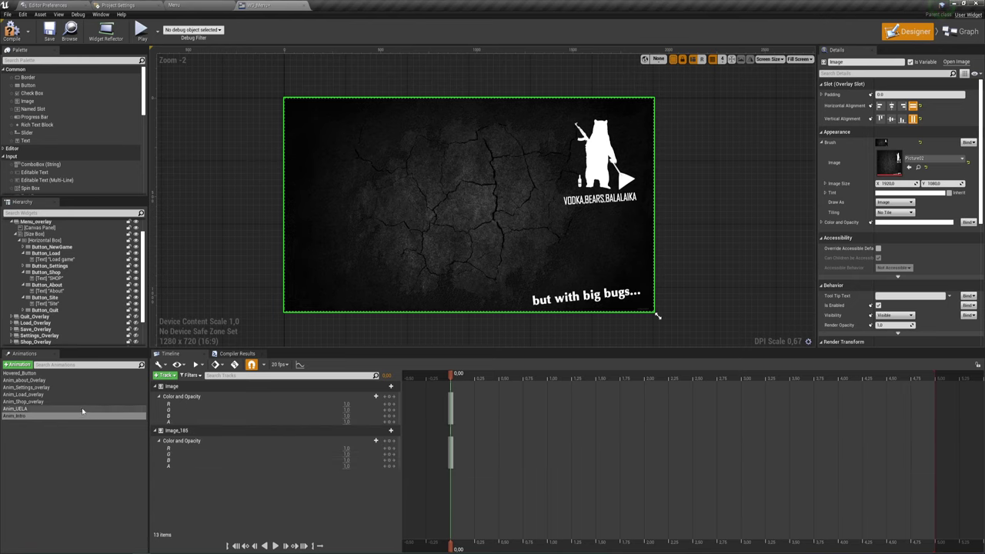
{"action": "scroll", "coordinate": [38, 331], "scroll_direction": "down", "scroll_amount": 3}
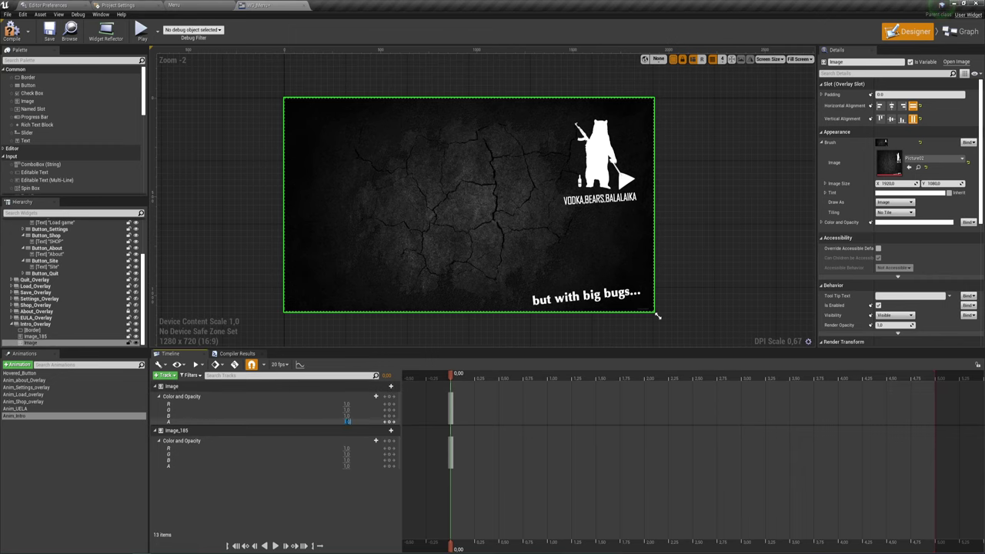
{"action": "type", "text": "0"}
{"action": "key", "text": "Return"}
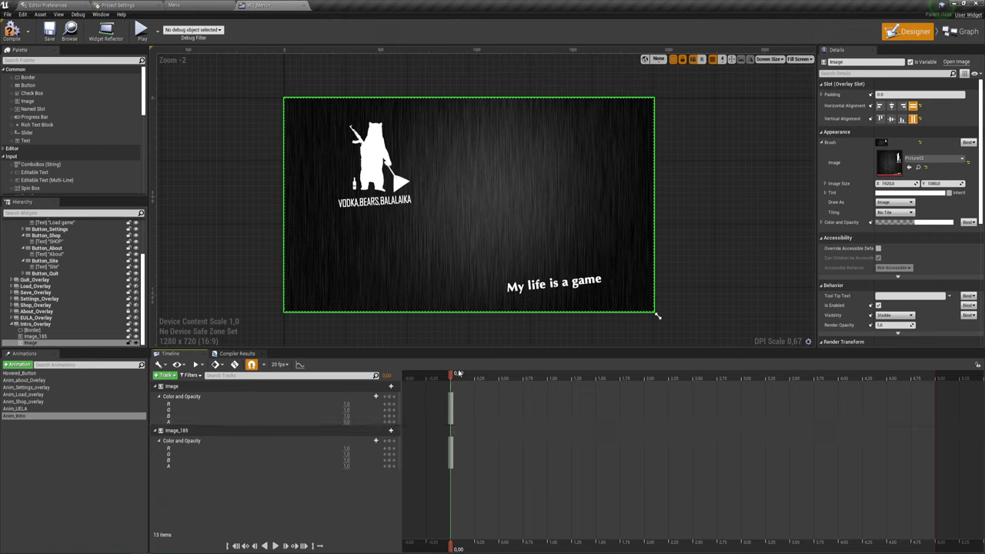
Step: Scrub the timeline between 2 and 3 seconds to preview the fade
{"action": "left_click_drag", "start_coordinate": [451, 376], "coordinate": [695, 393]}
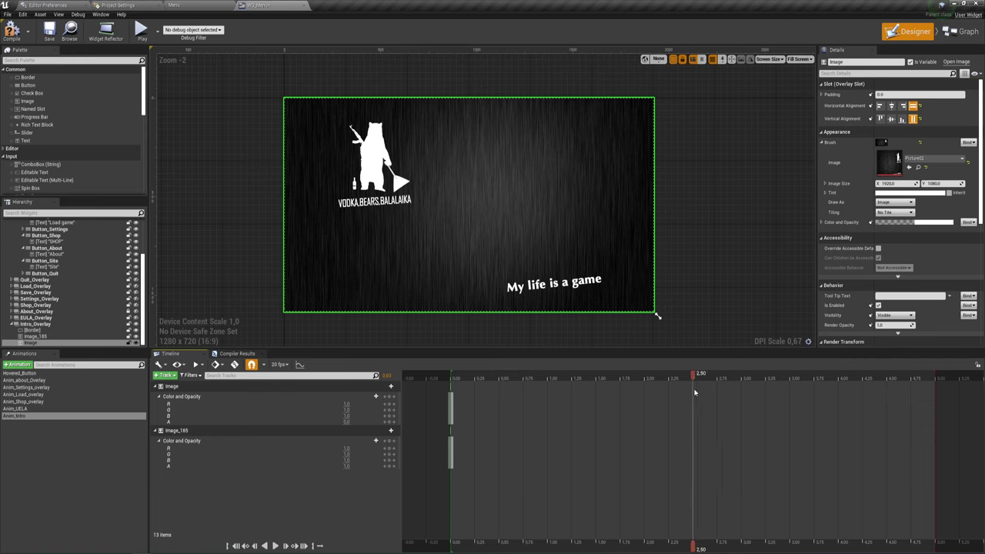
{"action": "mouse_move", "coordinate": [695, 393]}
{"action": "left_mouse_down"}
{"action": "mouse_move", "coordinate": [739, 394]}
{"action": "mouse_move", "coordinate": [643, 395]}
{"action": "left_mouse_up"}
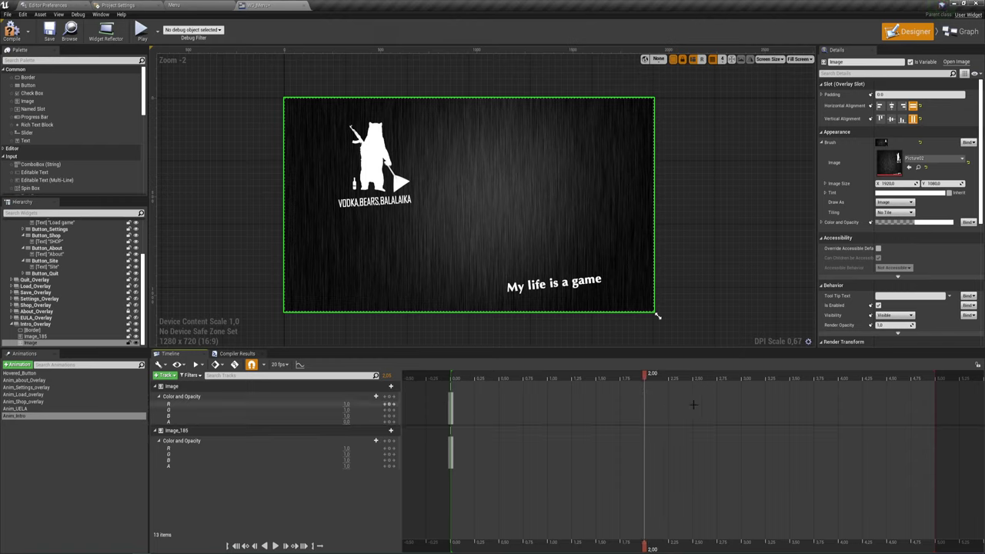
{"action": "mouse_move", "coordinate": [652, 380]}
{"action": "left_mouse_down"}
{"action": "mouse_move", "coordinate": [743, 380]}
{"action": "mouse_move", "coordinate": [645, 378]}
{"action": "left_mouse_up"}
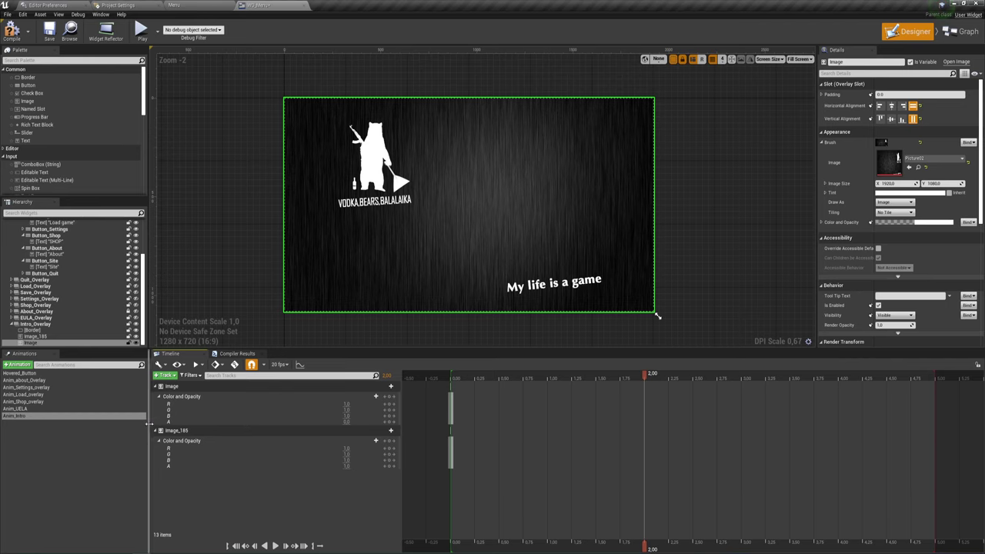
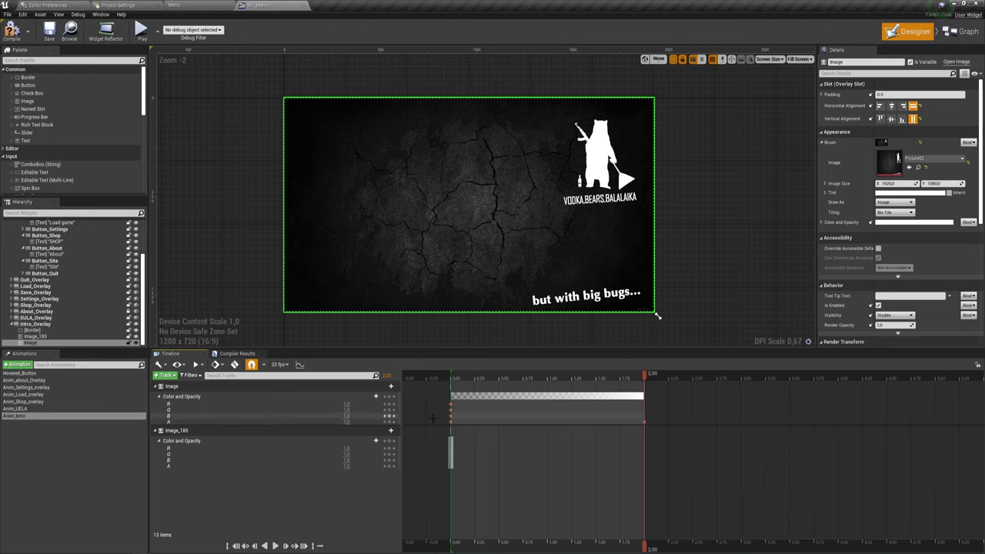
Step: Drag the Image fade's end keyframe from 2.00 to 3.00 seconds and preview the intro animation
{"action": "left_click_drag", "start_coordinate": [646, 375], "coordinate": [741, 374]}
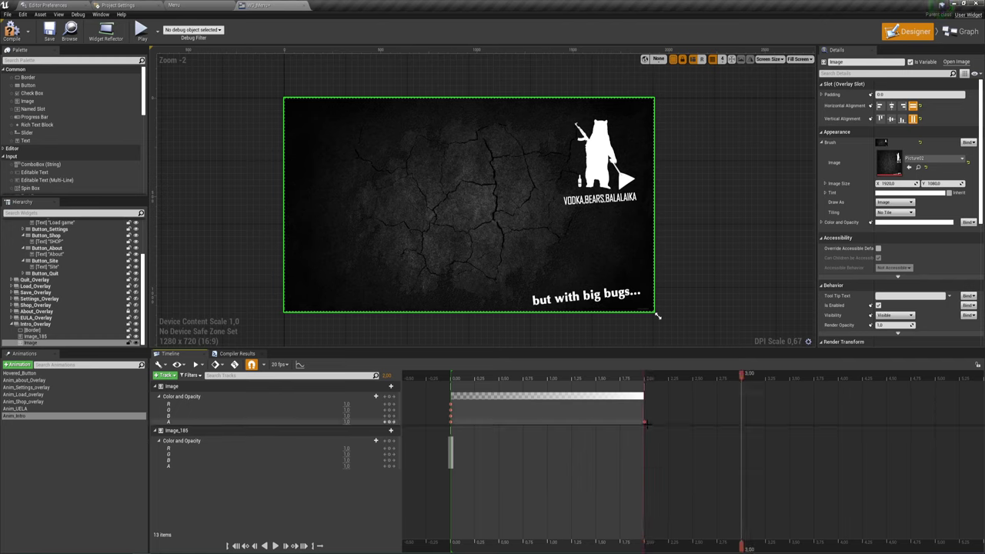
{"action": "left_click_drag", "start_coordinate": [644, 421], "coordinate": [741, 422]}
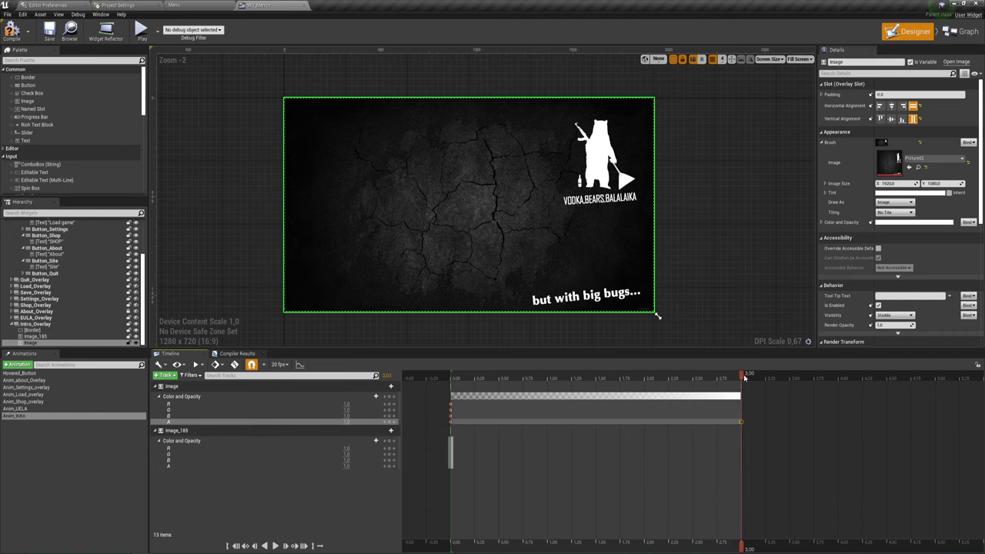
{"action": "mouse_move", "coordinate": [746, 377]}
{"action": "left_mouse_down"}
{"action": "mouse_move", "coordinate": [722, 385]}
{"action": "mouse_move", "coordinate": [742, 385]}
{"action": "left_mouse_up"}
{"action": "mouse_move", "coordinate": [743, 384]}
{"action": "left_mouse_down"}
{"action": "mouse_move", "coordinate": [450, 393]}
{"action": "mouse_move", "coordinate": [741, 388]}
{"action": "left_mouse_up"}
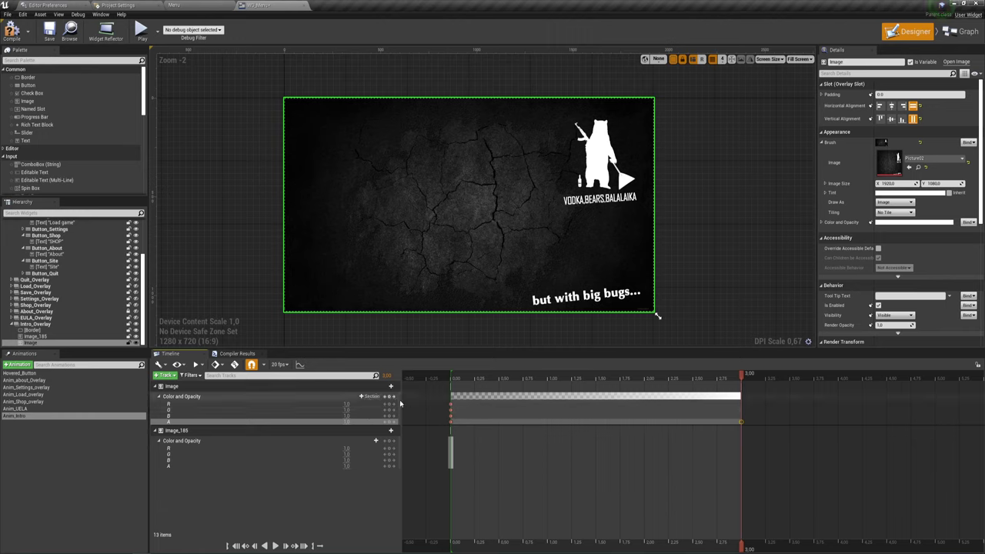
{"action": "mouse_move", "coordinate": [742, 376]}
{"action": "left_mouse_down"}
{"action": "mouse_move", "coordinate": [452, 406]}
{"action": "mouse_move", "coordinate": [740, 406]}
{"action": "left_mouse_up"}
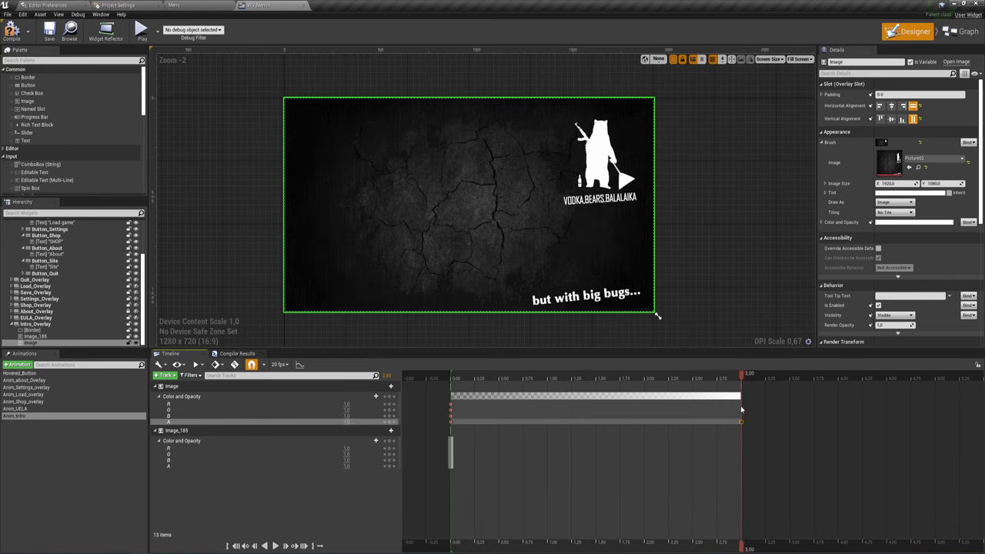
Step: Delete the Image_185 track and stretch the Color and Opacity section's end to 4.00 seconds
{"action": "left_click", "coordinate": [180, 430]}
{"action": "key", "text": "Delete"}
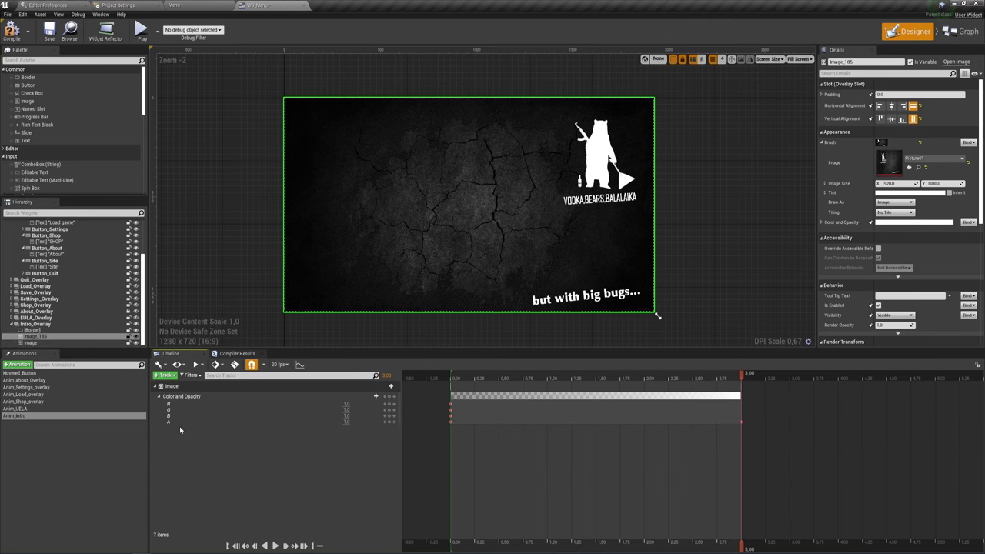
{"action": "left_click_drag", "start_coordinate": [731, 380], "coordinate": [741, 385]}
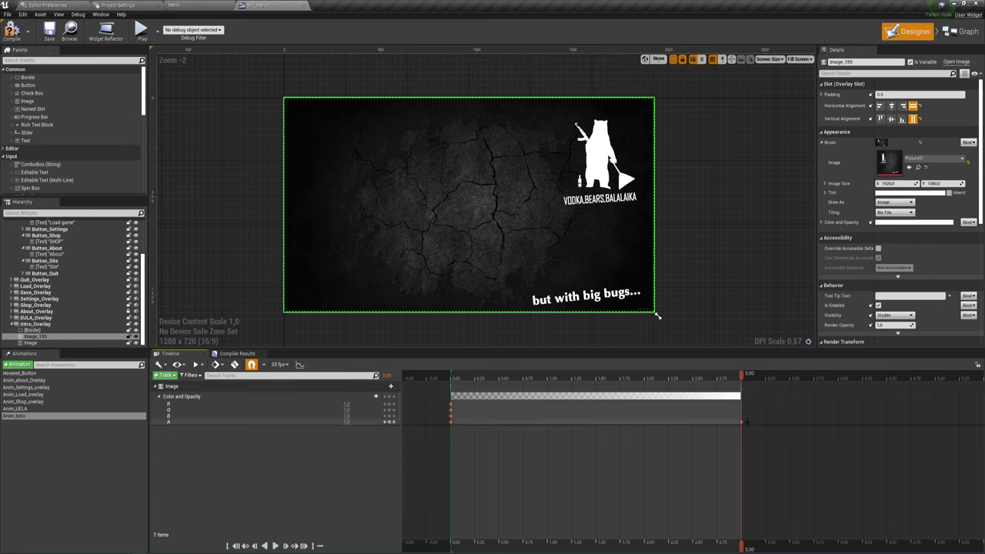
{"action": "left_click_drag", "start_coordinate": [739, 422], "coordinate": [838, 423]}
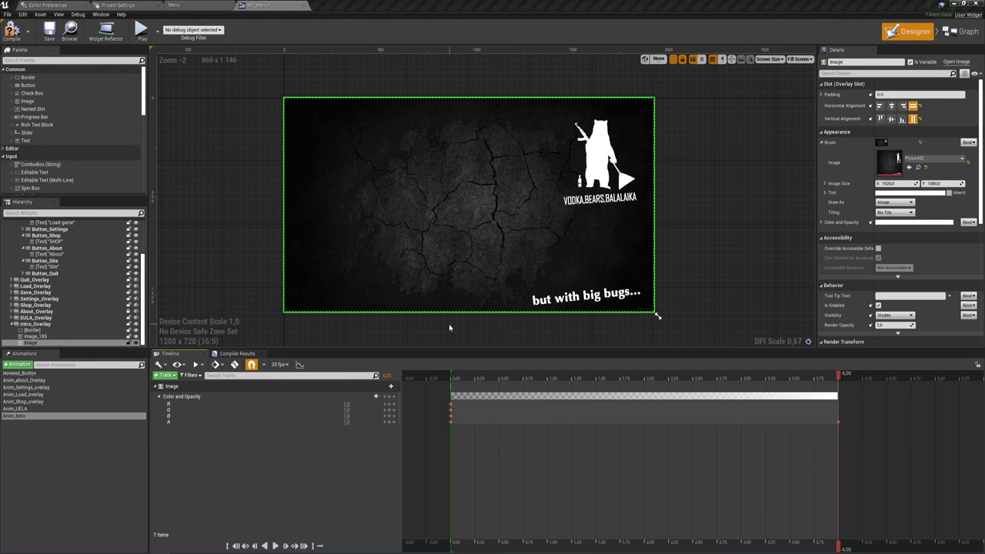
Step: Switch to the WG_Menu Event Graph and zoom out around the hide-overlays Set Visibility chain
{"action": "left_click", "coordinate": [958, 32]}
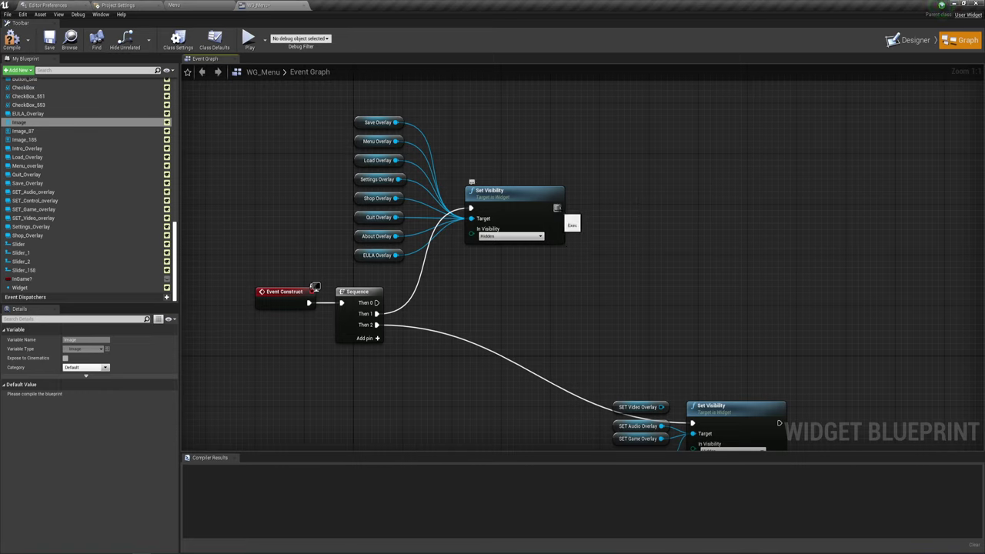
{"action": "left_click_drag", "start_coordinate": [557, 208], "coordinate": [706, 177]}
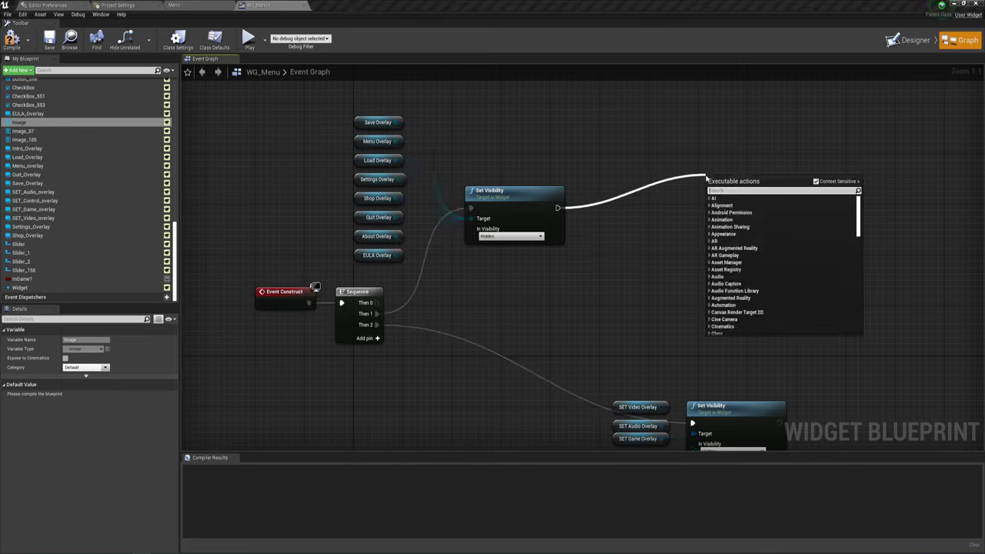
{"action": "left_click", "coordinate": [560, 294]}
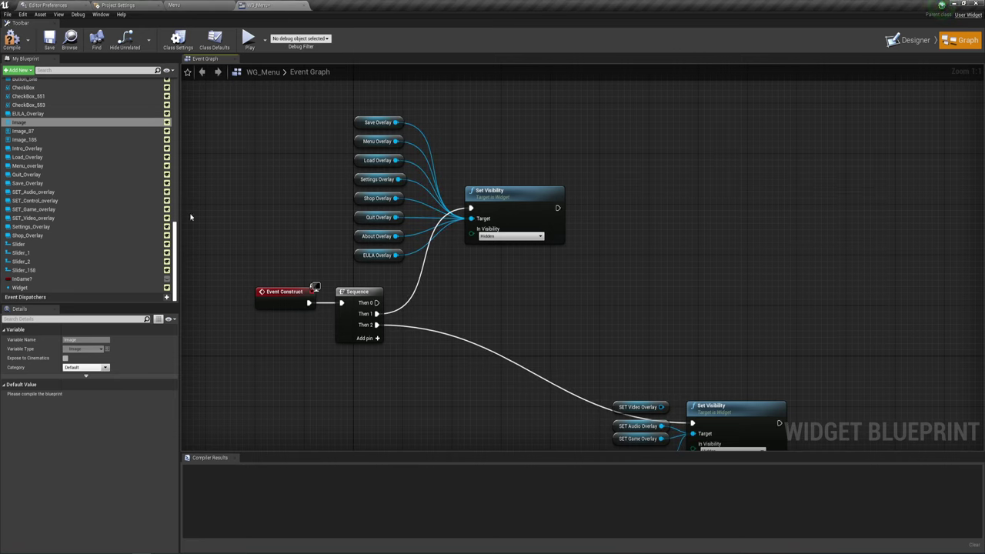
{"action": "scroll", "coordinate": [81, 153], "scroll_direction": "up", "scroll_amount": 3}
{"action": "scroll", "coordinate": [77, 154], "scroll_direction": "up", "scroll_amount": 2}
{"action": "scroll", "coordinate": [77, 153], "scroll_direction": "up", "scroll_amount": 5}
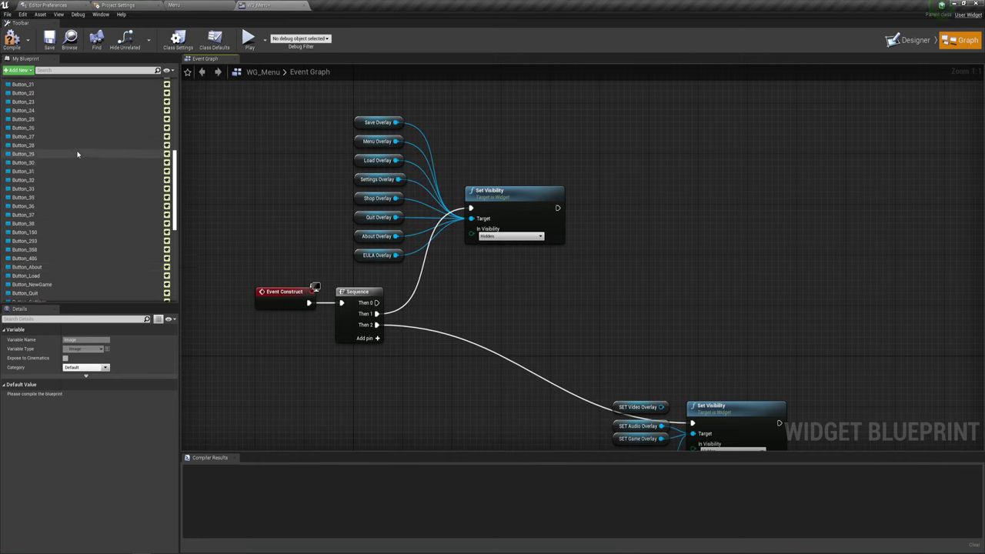
{"action": "scroll", "coordinate": [77, 151], "scroll_direction": "up", "scroll_amount": 5}
{"action": "scroll", "coordinate": [77, 152], "scroll_direction": "up", "scroll_amount": 5}
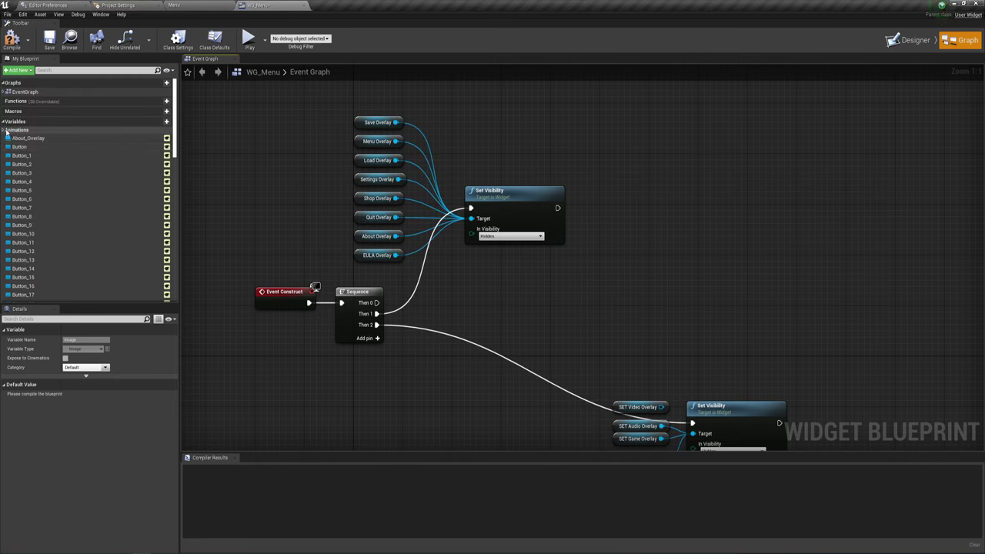
Step: Drop an Anim_Intro reference into the graph, add Play Animation from it, and wire Set Visibility into it
{"action": "left_click", "coordinate": [17, 130]}
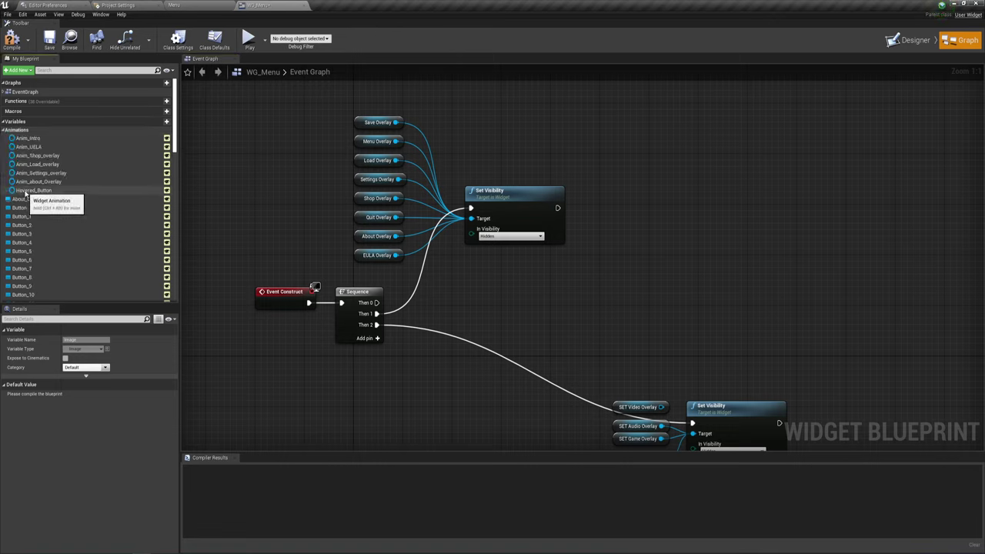
{"action": "mouse_move", "coordinate": [28, 138]}
{"action": "left_mouse_down"}
{"action": "mouse_move", "coordinate": [594, 186]}
{"action": "mouse_move", "coordinate": [591, 239]}
{"action": "mouse_move", "coordinate": [672, 167]}
{"action": "left_mouse_up"}
{"action": "type", "text": "play"}
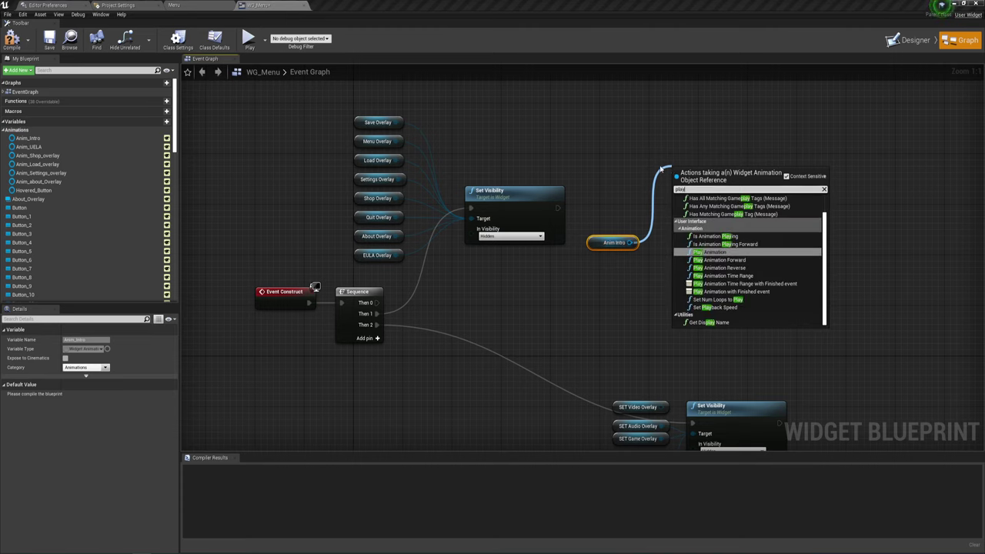
{"action": "key", "text": "Return"}
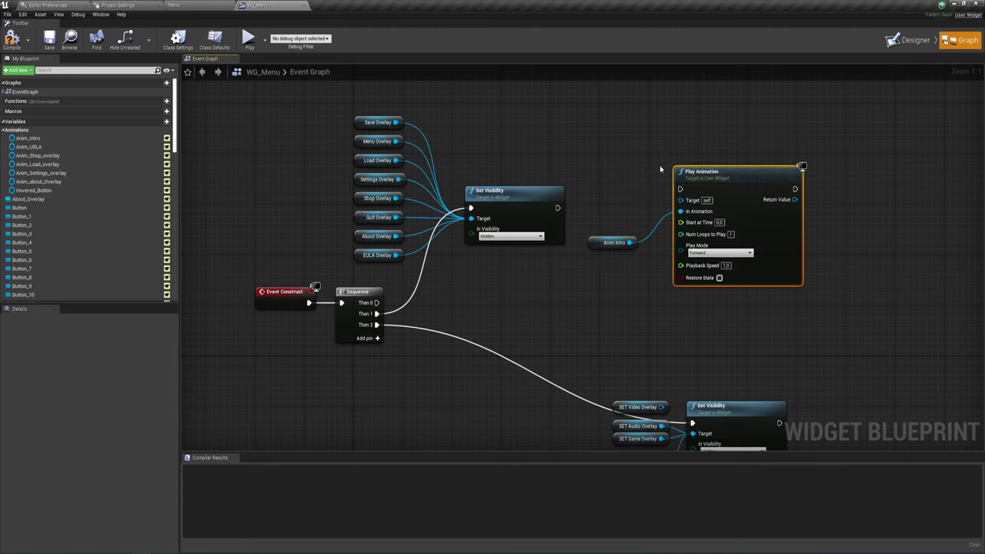
{"action": "mouse_move", "coordinate": [558, 208]}
{"action": "left_mouse_down"}
{"action": "mouse_move", "coordinate": [670, 203]}
{"action": "mouse_move", "coordinate": [680, 189]}
{"action": "mouse_move", "coordinate": [745, 202]}
{"action": "left_mouse_up"}
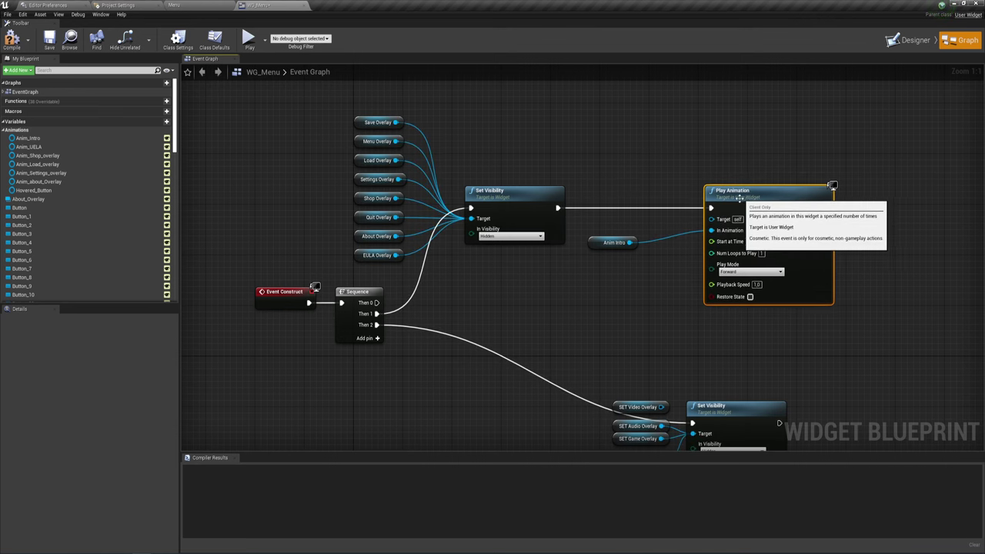
Step: Shift the Anim Intro and Play Animation nodes further right to make room after Set Visibility
{"action": "right_click_drag", "start_coordinate": [664, 311], "coordinate": [587, 281]}
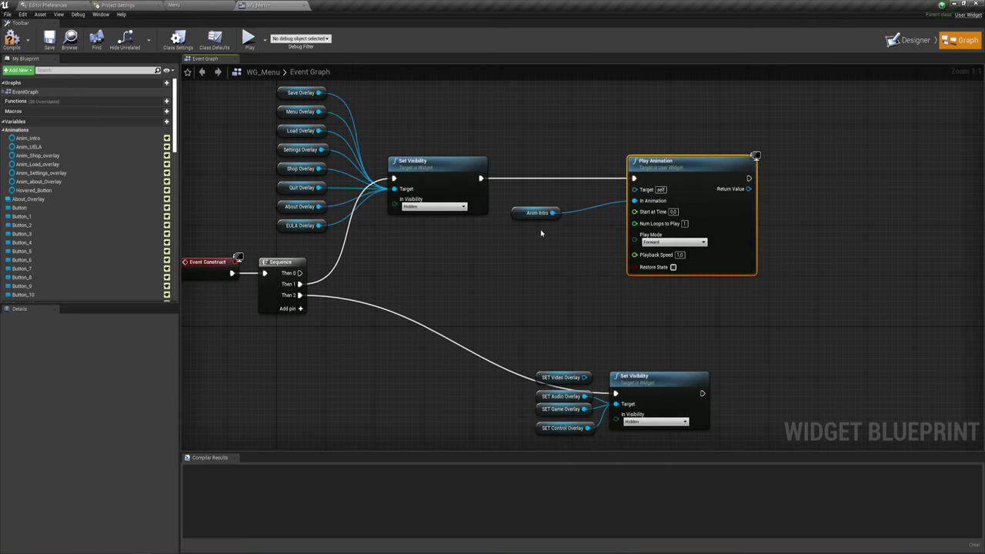
{"action": "left_click_drag", "start_coordinate": [516, 215], "coordinate": [569, 215]}
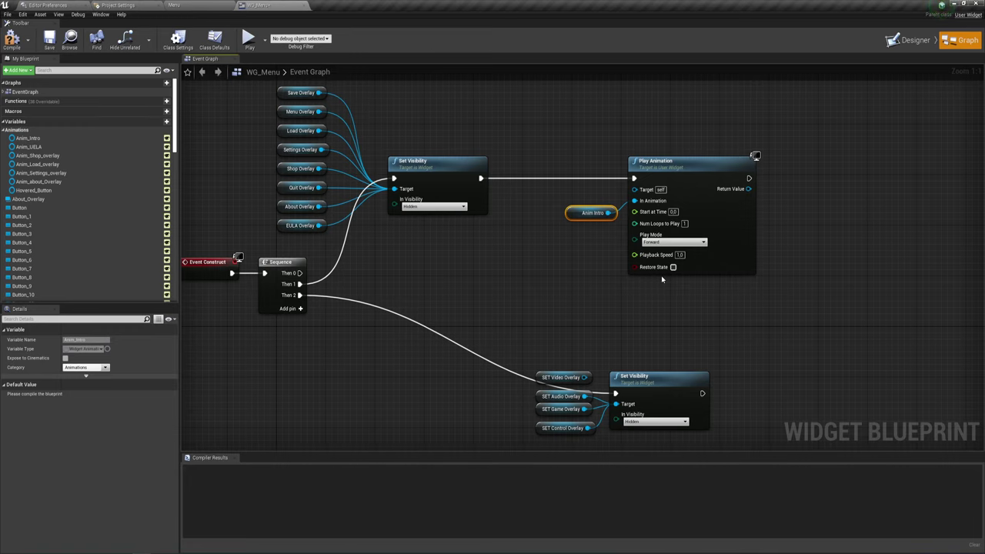
{"action": "left_click_drag", "start_coordinate": [588, 128], "coordinate": [758, 282]}
{"action": "left_click_drag", "start_coordinate": [679, 171], "coordinate": [832, 177]}
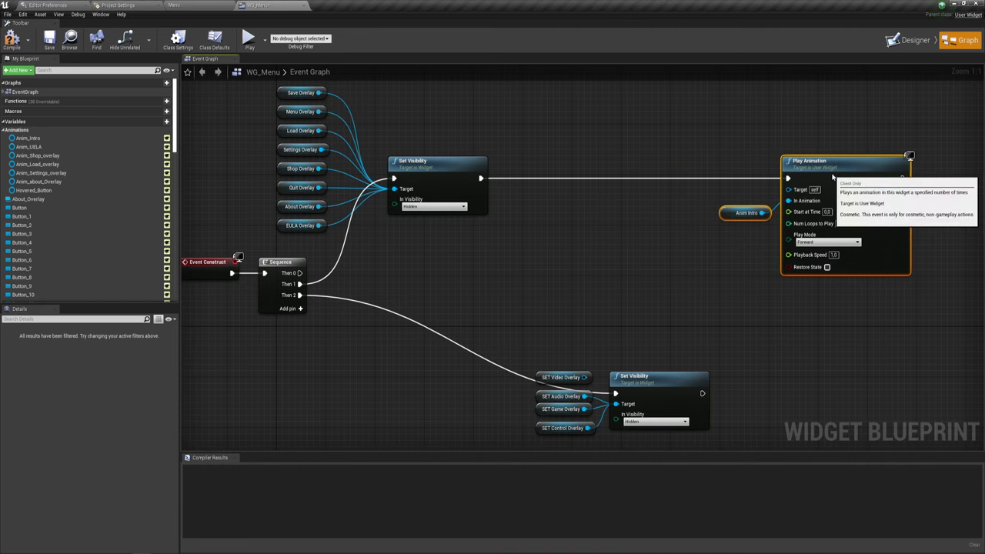
{"action": "left_click_drag", "start_coordinate": [481, 179], "coordinate": [526, 175]}
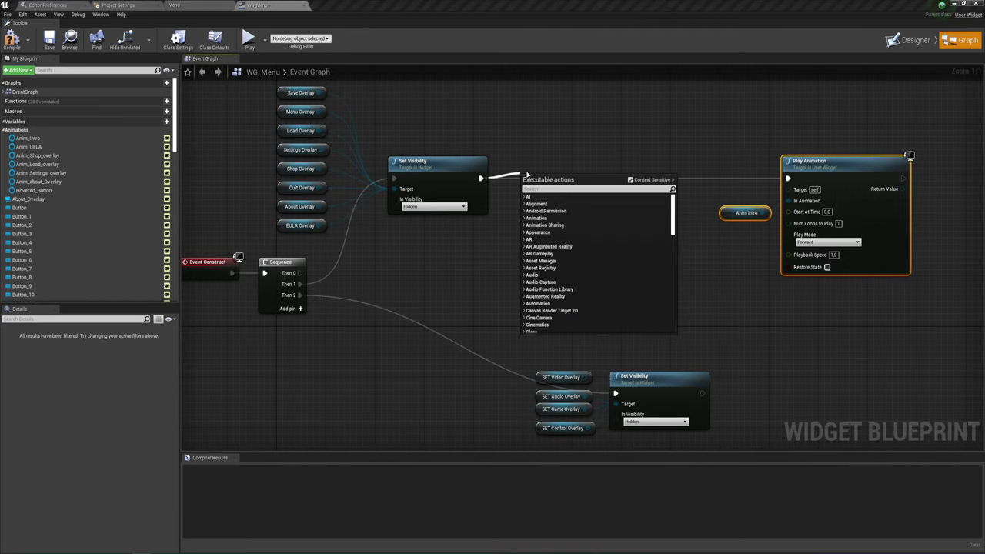
Step: Add a Play Sound 2D node between Set Visibility and Play Animation, selecting the Intro_sound asset
{"action": "type", "text": "play"}
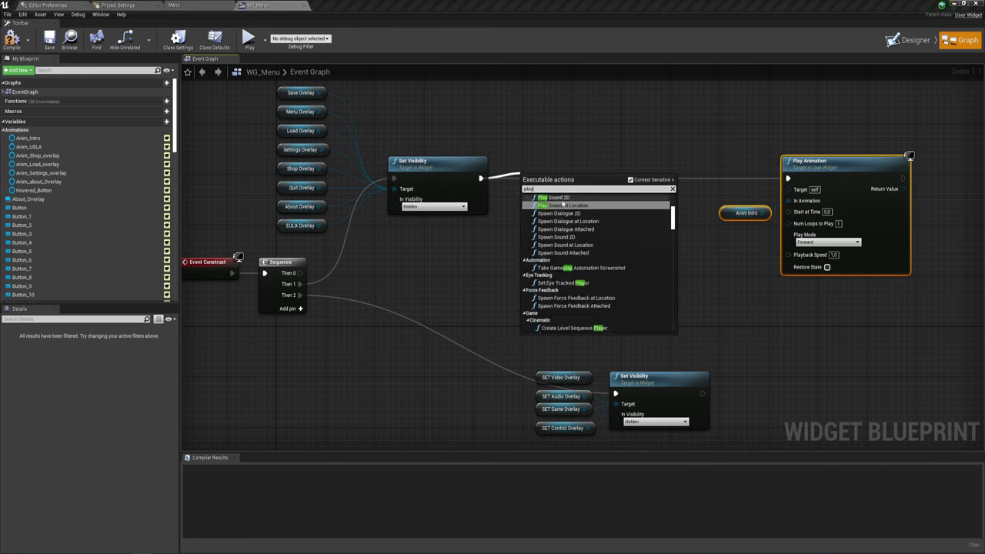
{"action": "left_click", "coordinate": [563, 202]}
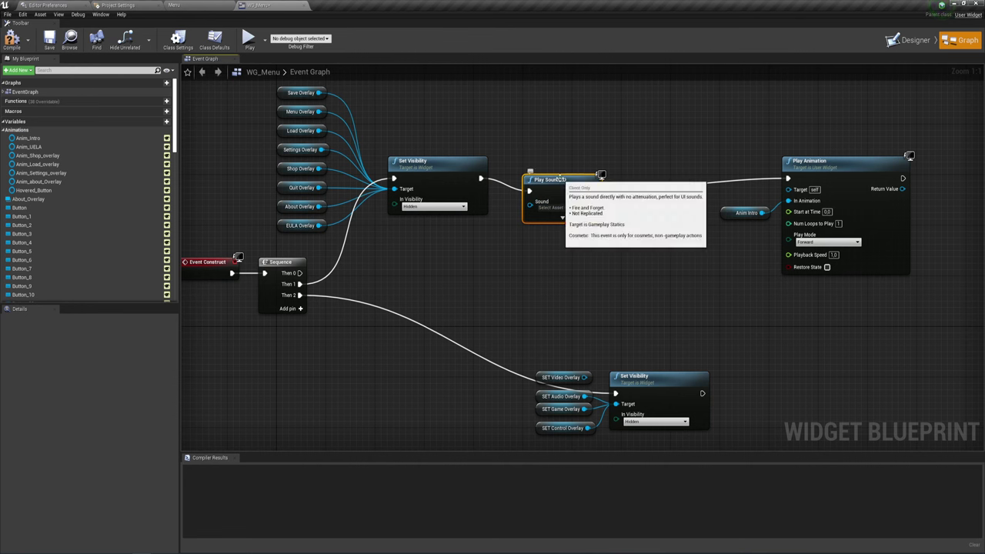
{"action": "left_click_drag", "start_coordinate": [561, 172], "coordinate": [602, 171]}
{"action": "left_click", "coordinate": [184, 4]}
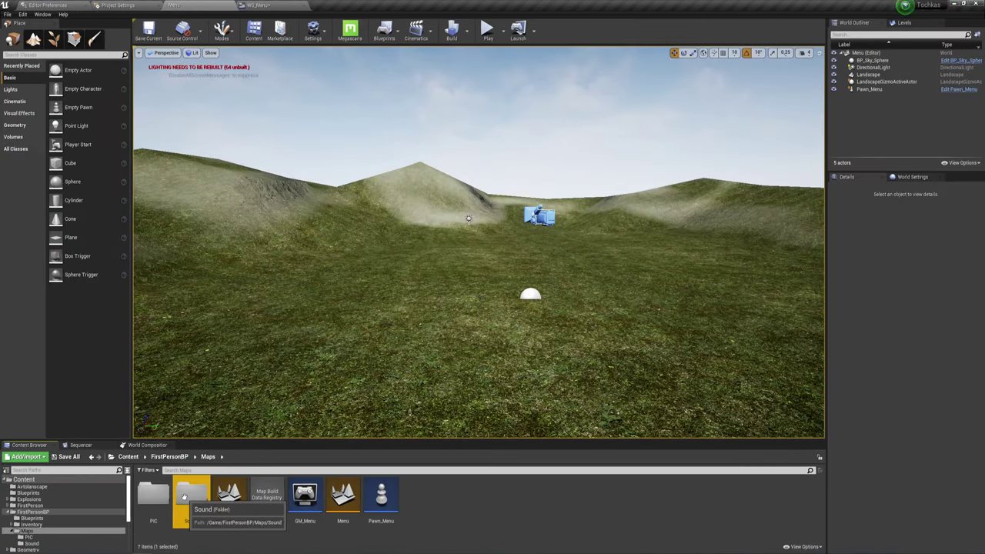
{"action": "double_click", "coordinate": [191, 497]}
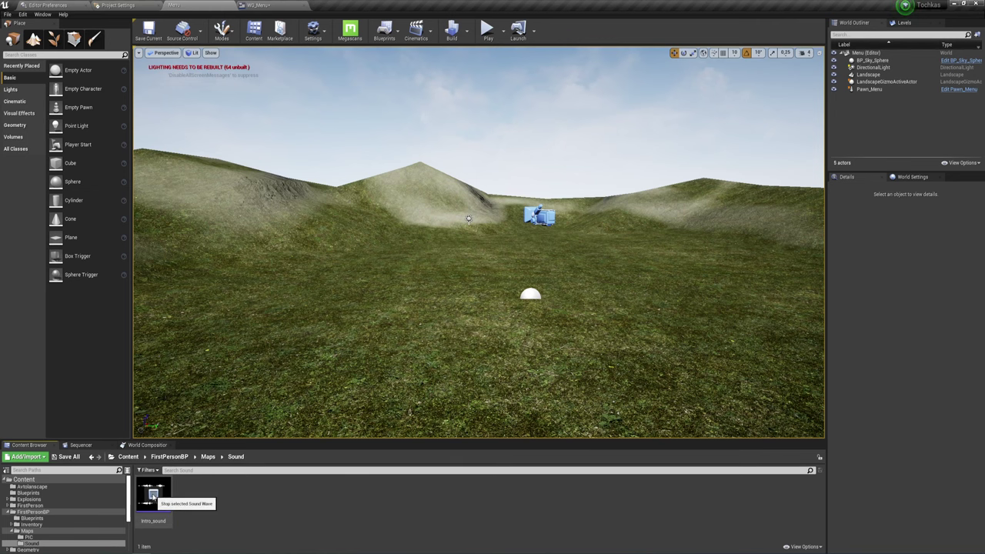
{"action": "left_click", "coordinate": [154, 498]}
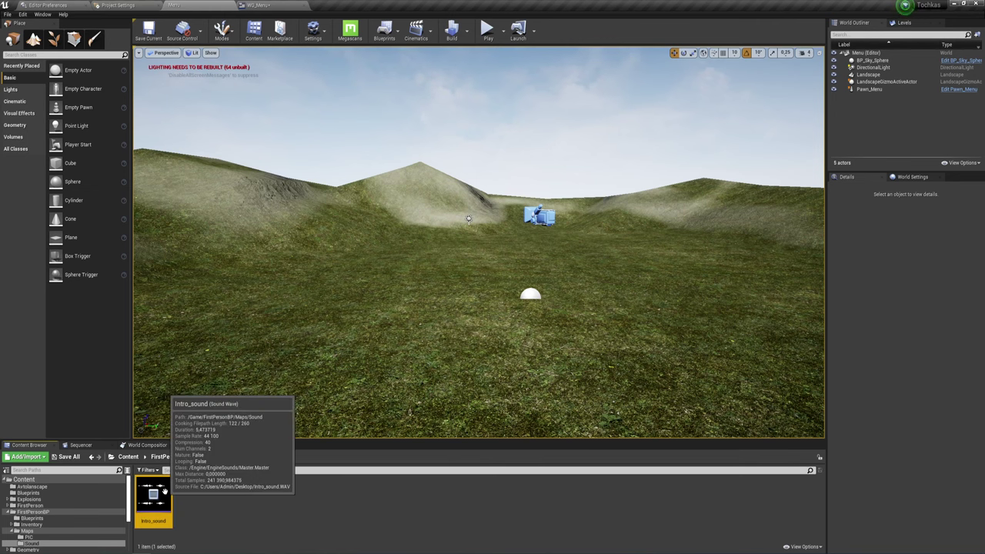
{"action": "left_click", "coordinate": [258, 5]}
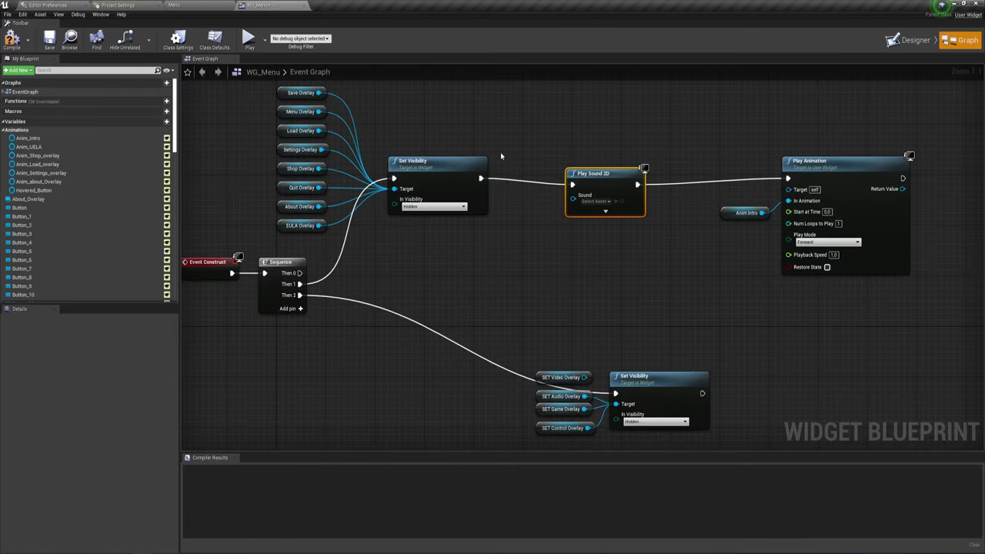
{"action": "left_click", "coordinate": [610, 205]}
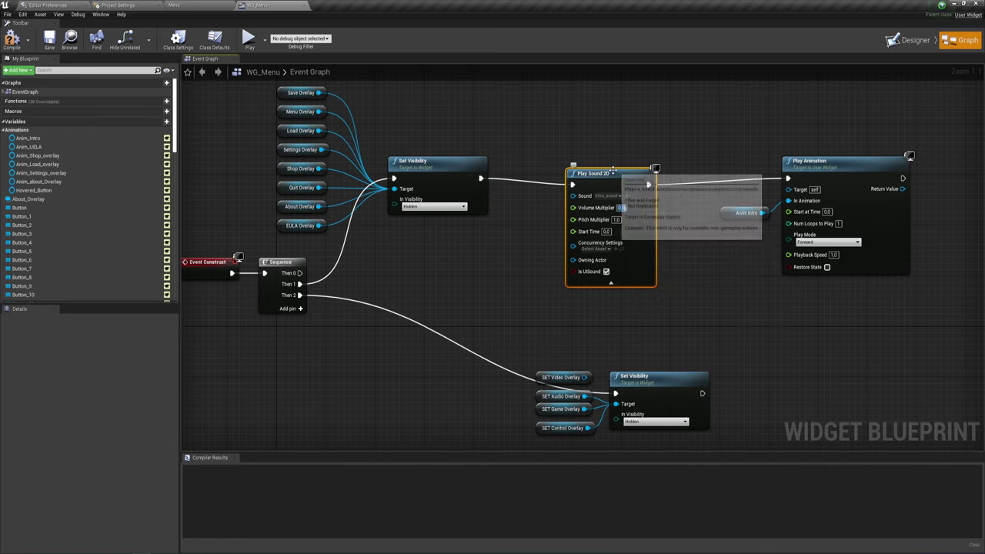
Step: Move Play Sound 2D, Anim Intro and Play Animation left toward Set Visibility, then zoom out
{"action": "left_click_drag", "start_coordinate": [615, 170], "coordinate": [565, 164]}
{"action": "left_click_drag", "start_coordinate": [697, 116], "coordinate": [816, 254]}
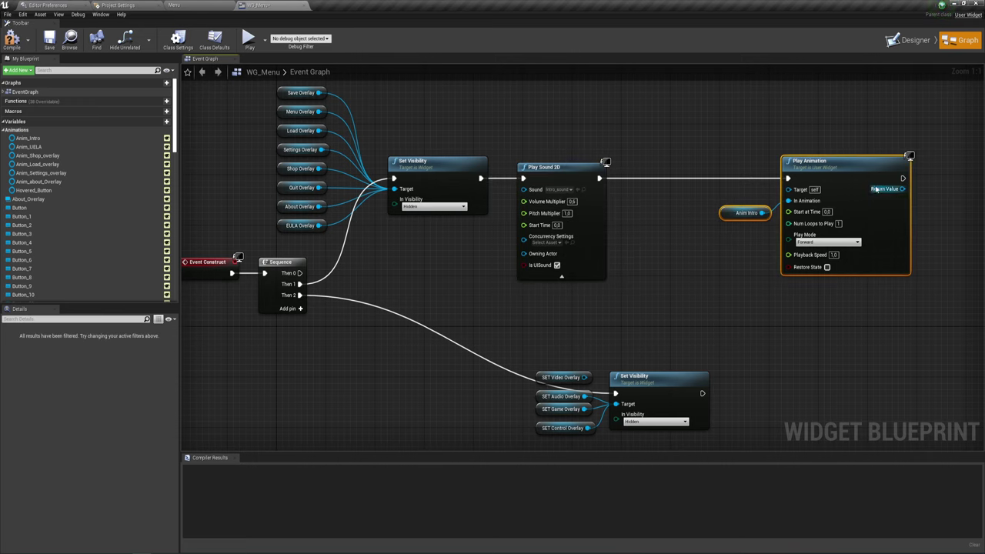
{"action": "left_click_drag", "start_coordinate": [870, 185], "coordinate": [758, 185]}
{"action": "right_click_drag", "start_coordinate": [561, 326], "coordinate": [607, 285]}
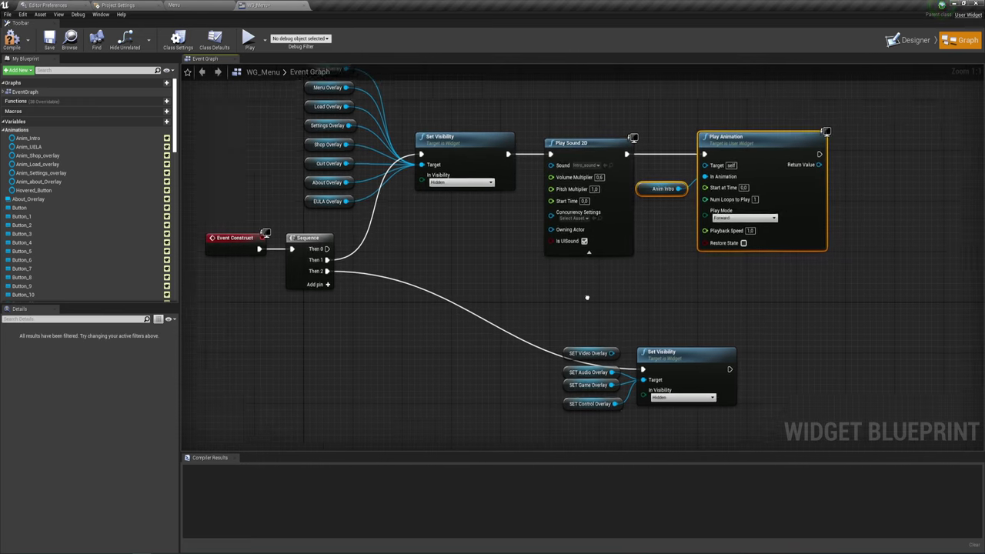
{"action": "right_click_drag", "start_coordinate": [439, 228], "coordinate": [451, 274]}
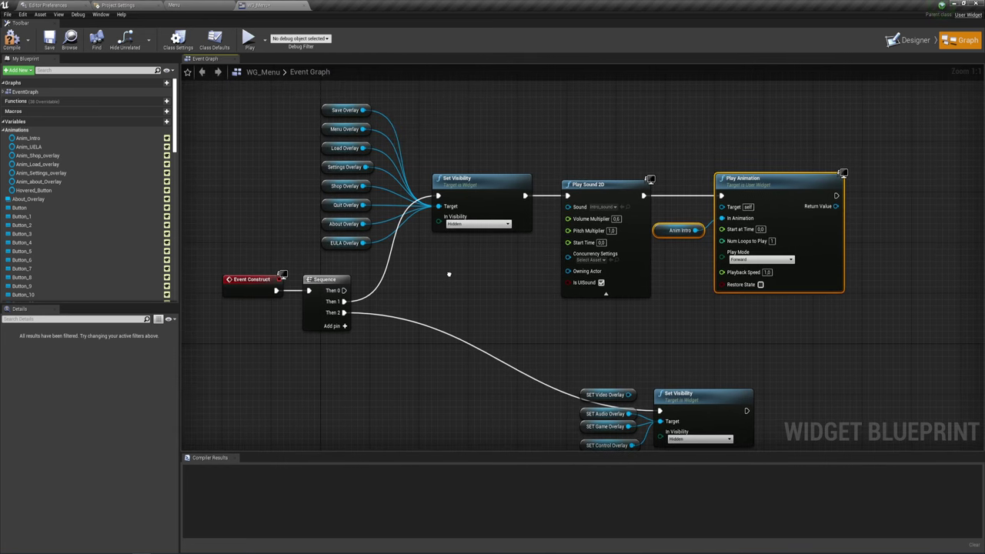
{"action": "scroll", "coordinate": [400, 227], "scroll_direction": "down", "scroll_amount": 1}
{"action": "right_click_drag", "start_coordinate": [400, 227], "coordinate": [422, 222]}
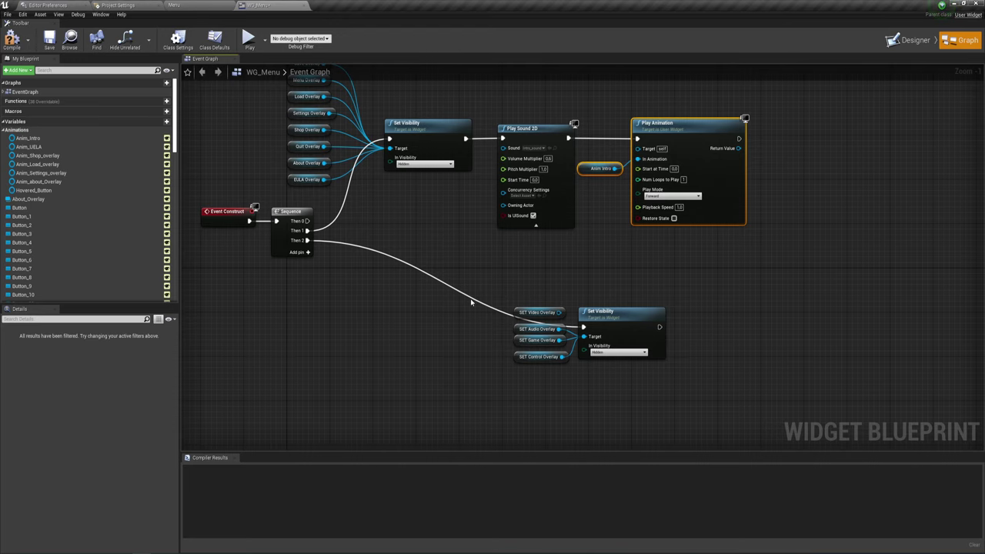
Step: Move the lower Set Visibility group down-left and wire a new Sequence Then 3 output into it
{"action": "right_click_drag", "start_coordinate": [448, 237], "coordinate": [525, 210]}
{"action": "left_click_drag", "start_coordinate": [525, 210], "coordinate": [699, 318]}
{"action": "left_click_drag", "start_coordinate": [636, 274], "coordinate": [571, 375]}
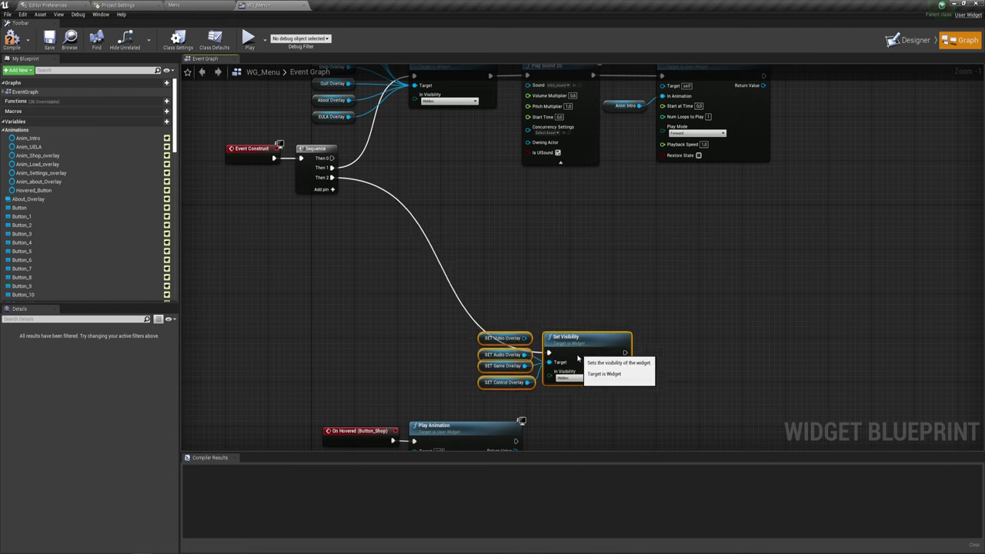
{"action": "left_click", "coordinate": [332, 190]}
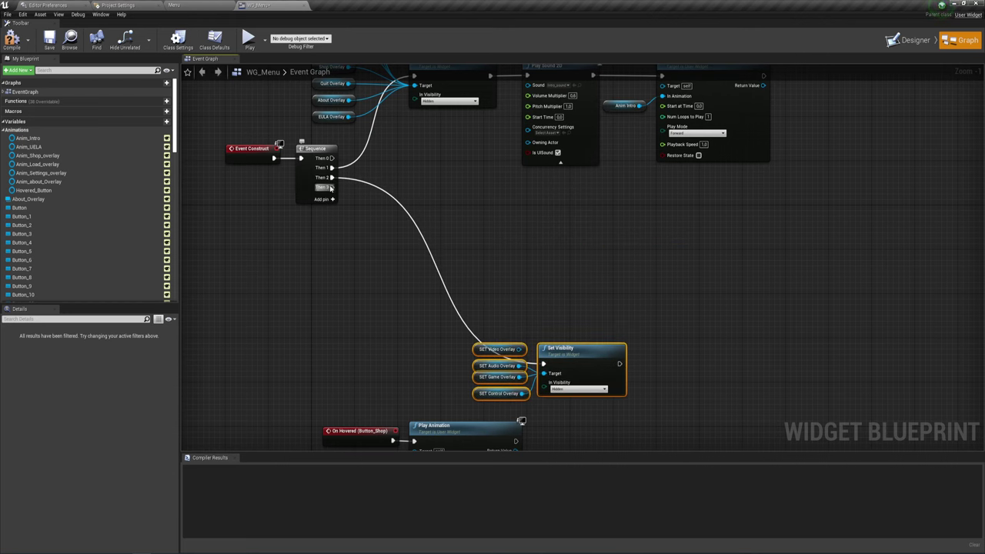
{"action": "left_click_drag", "start_coordinate": [331, 187], "coordinate": [543, 363]}
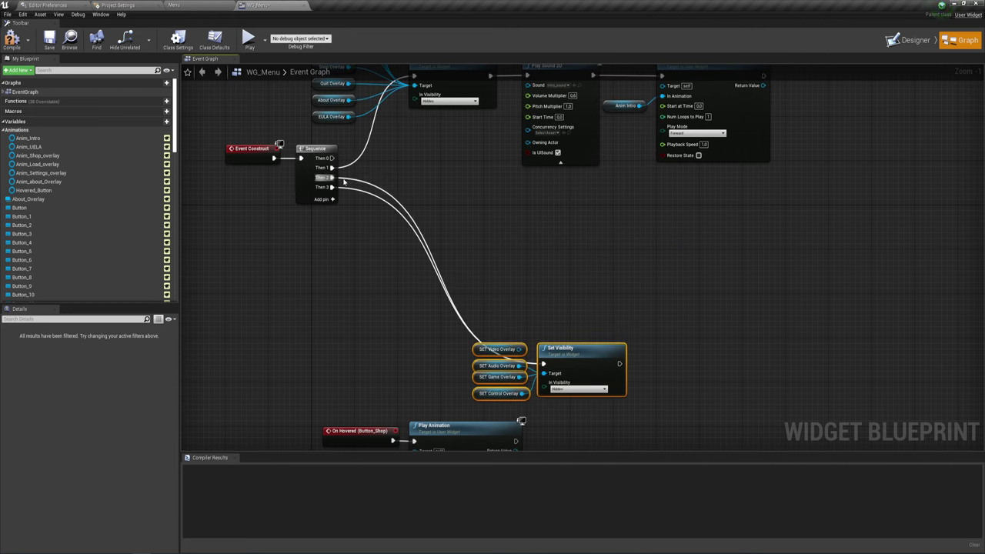
Step: Raise the upper nodes and Event Construct beside the Sequence, and drop the lower Set Visibility group further down
{"action": "scroll", "coordinate": [420, 301], "scroll_direction": "down", "scroll_amount": 2}
{"action": "scroll", "coordinate": [419, 301], "scroll_direction": "down", "scroll_amount": 2}
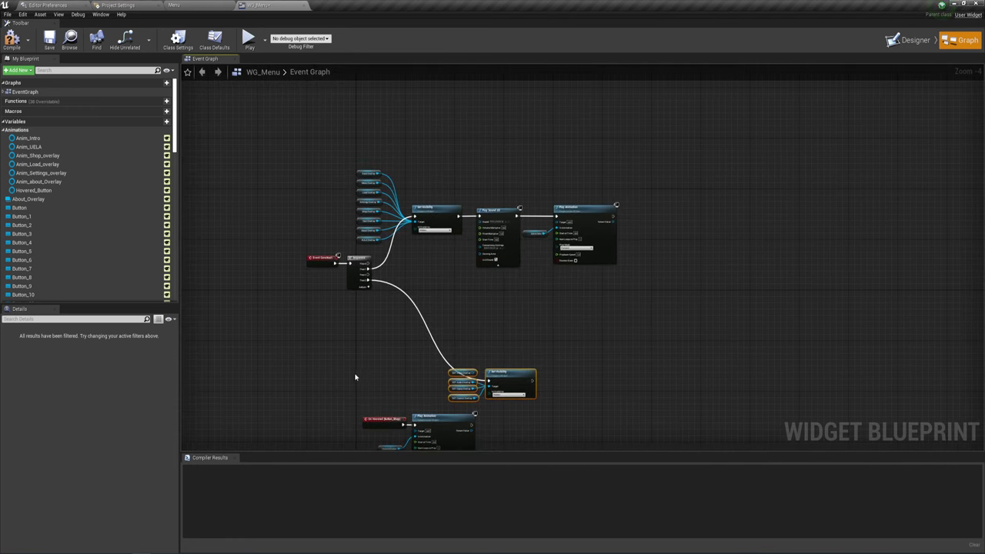
{"action": "left_click_drag", "start_coordinate": [341, 397], "coordinate": [649, 189]}
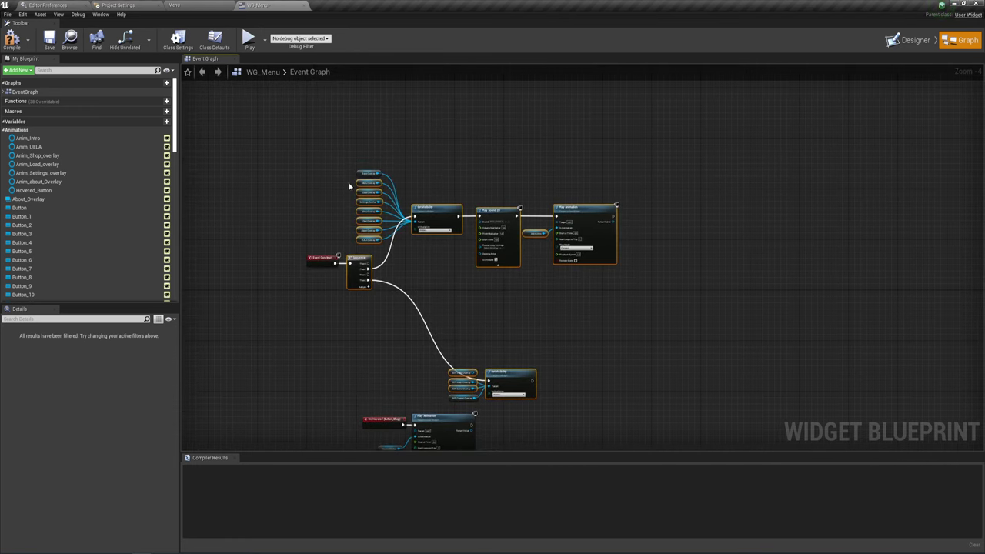
{"action": "left_click_drag", "start_coordinate": [430, 211], "coordinate": [435, 125]}
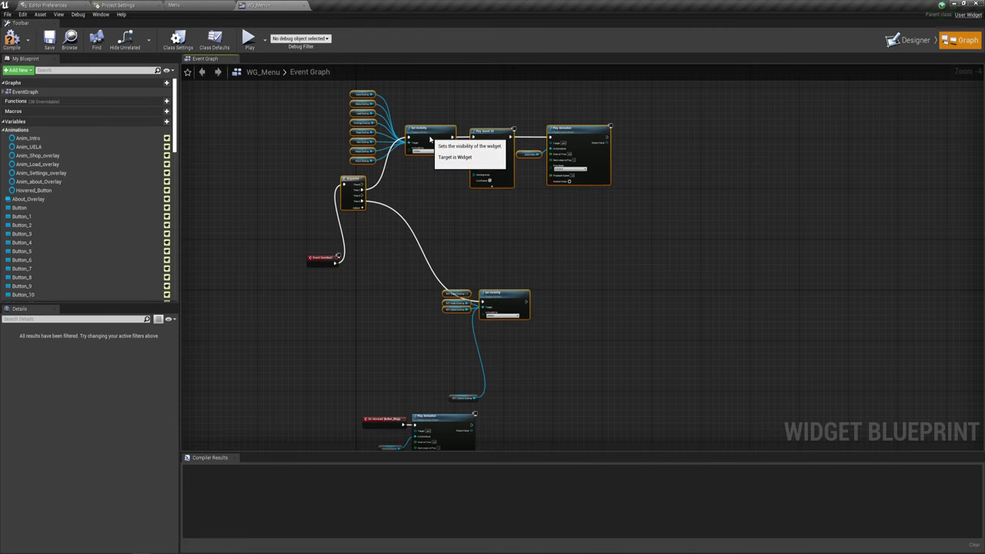
{"action": "left_click_drag", "start_coordinate": [317, 265], "coordinate": [316, 182]}
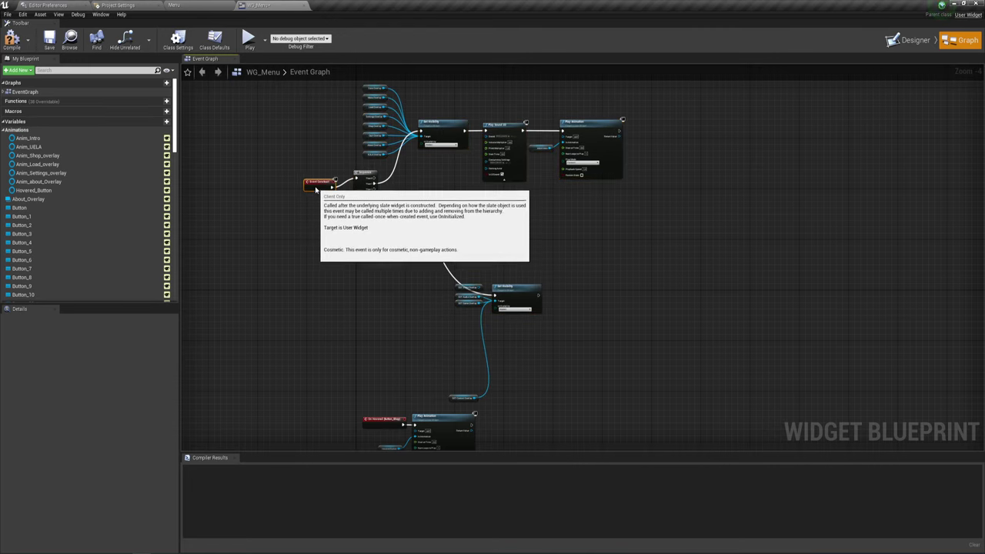
{"action": "left_click_drag", "start_coordinate": [464, 400], "coordinate": [467, 314]}
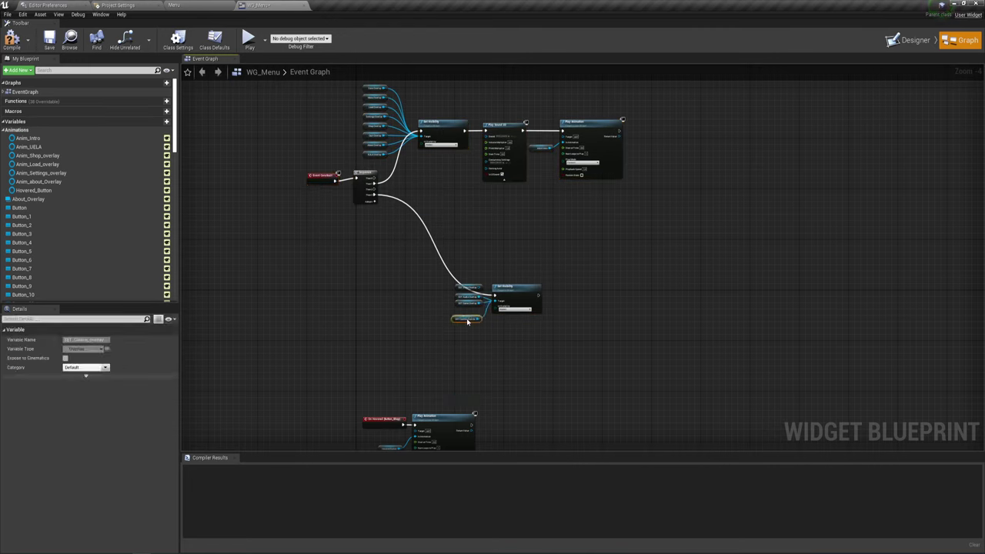
{"action": "left_click_drag", "start_coordinate": [435, 247], "coordinate": [566, 359]}
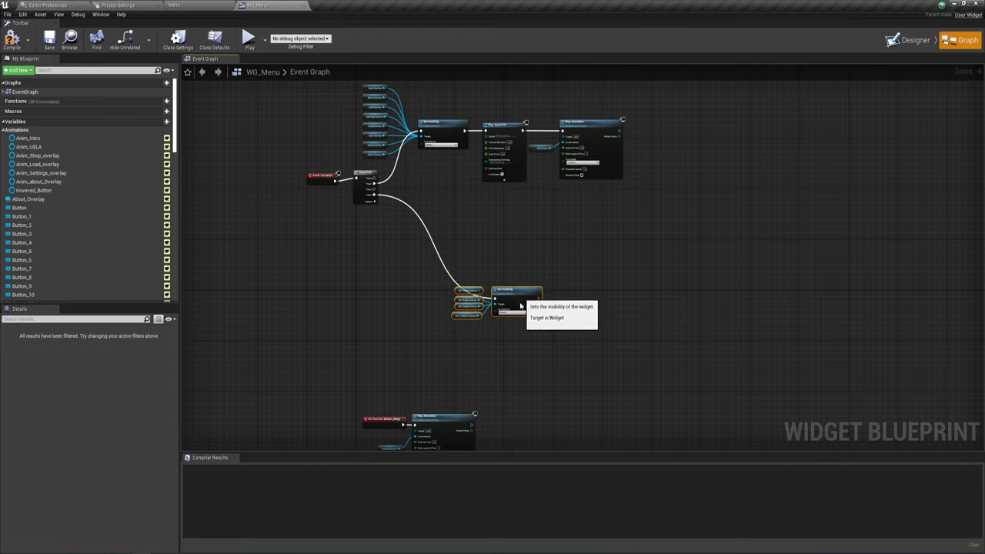
{"action": "left_click_drag", "start_coordinate": [521, 298], "coordinate": [454, 359]}
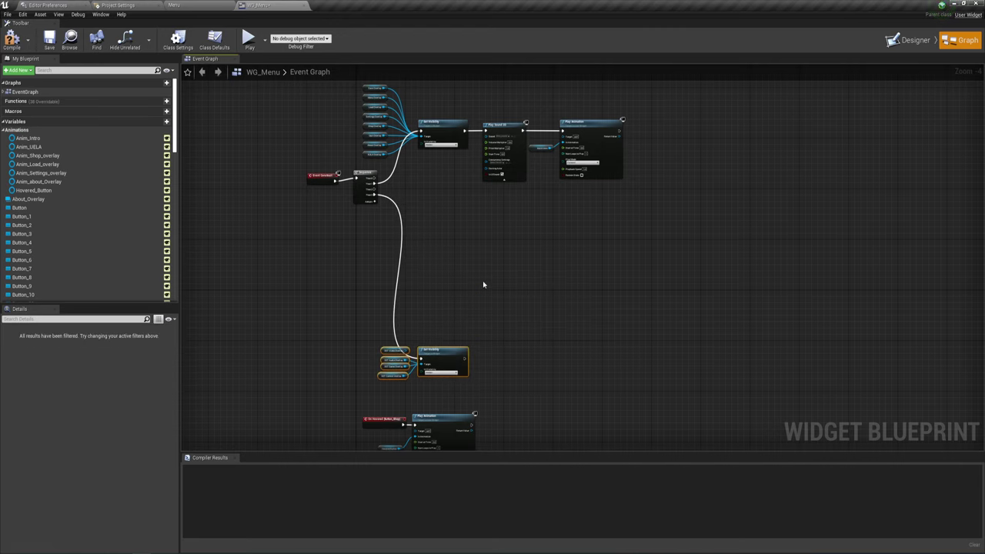
{"action": "scroll", "coordinate": [462, 361], "scroll_direction": "up", "scroll_amount": 3}
Step: Move the hide, sound and animation chain up-right and place the Save Overlay getter at the top
{"action": "left_click", "coordinate": [382, 301]}
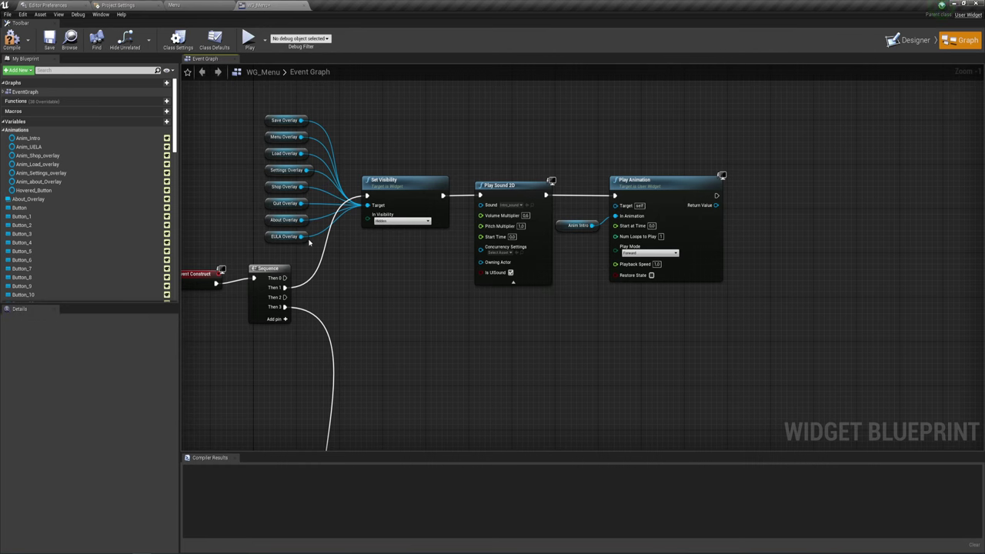
{"action": "left_click_drag", "start_coordinate": [265, 254], "coordinate": [785, 129]}
{"action": "left_click_drag", "start_coordinate": [641, 186], "coordinate": [668, 87]}
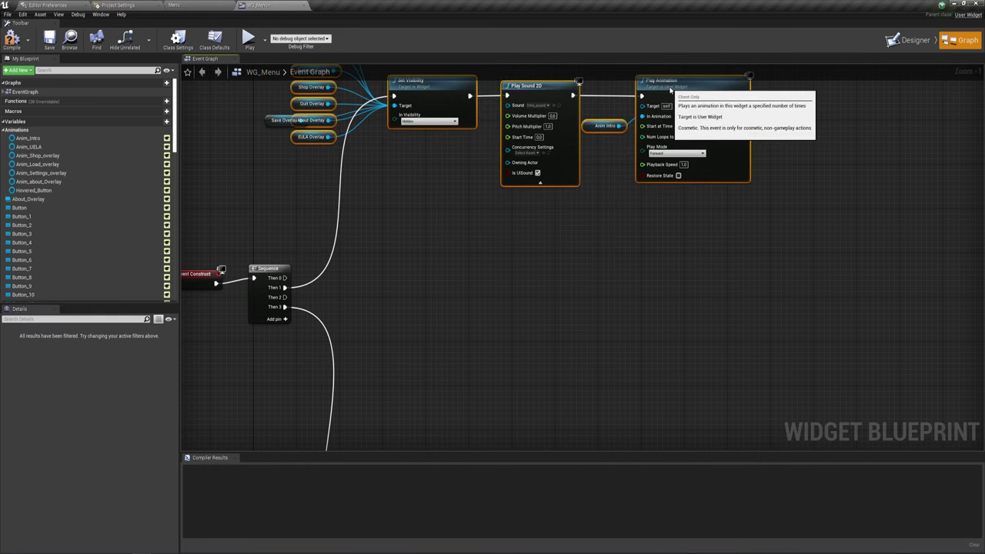
{"action": "right_click_drag", "start_coordinate": [275, 150], "coordinate": [312, 217]}
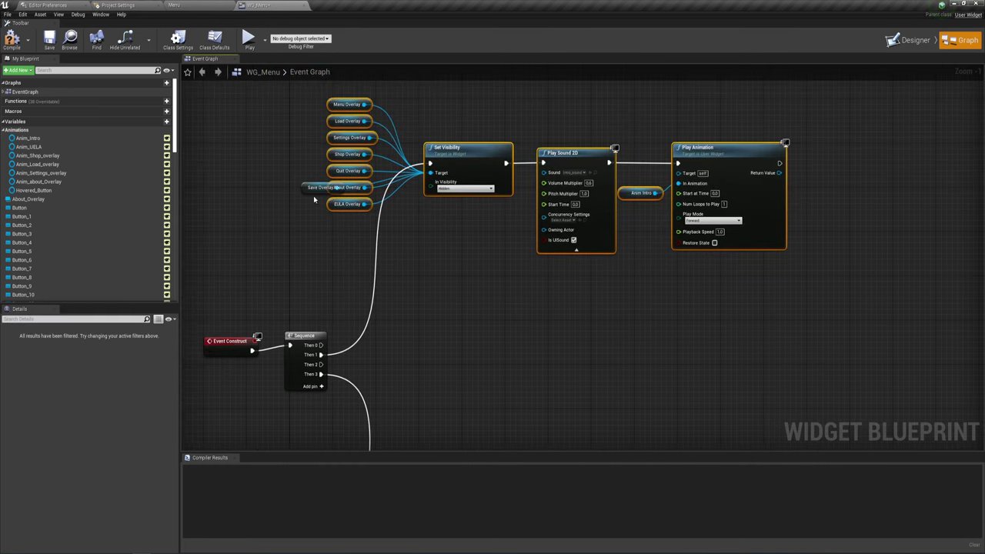
{"action": "left_click_drag", "start_coordinate": [308, 184], "coordinate": [317, 112]}
{"action": "mouse_move", "coordinate": [501, 376]}
{"action": "right_mouse_down"}
{"action": "mouse_move", "coordinate": [463, 239]}
{"action": "mouse_move", "coordinate": [433, 306]}
{"action": "right_mouse_up"}
Step: Wire the Sequence's Then 0 output to the upper Set Visibility's exec input
{"action": "left_click_drag", "start_coordinate": [297, 294], "coordinate": [403, 115]}
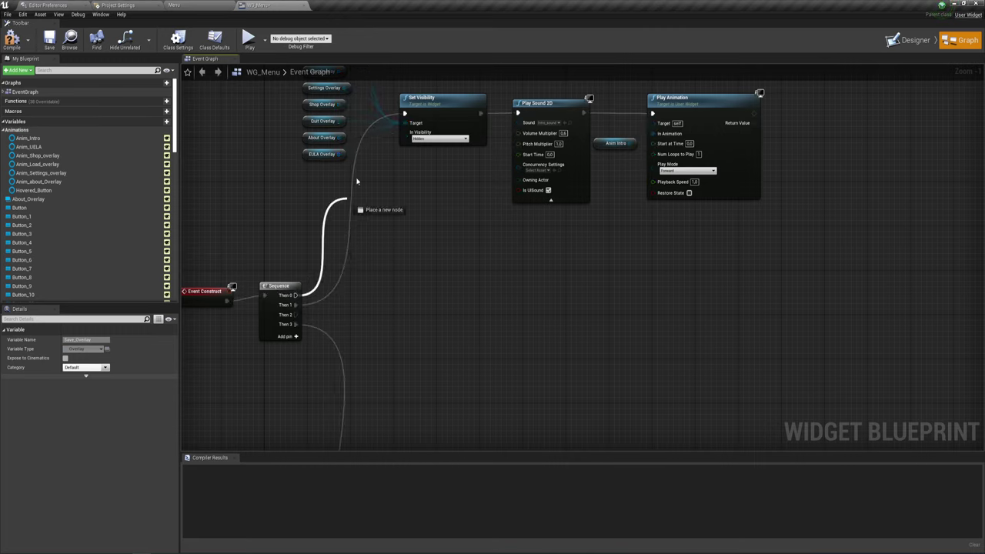
{"action": "left_click", "coordinate": [334, 290]}
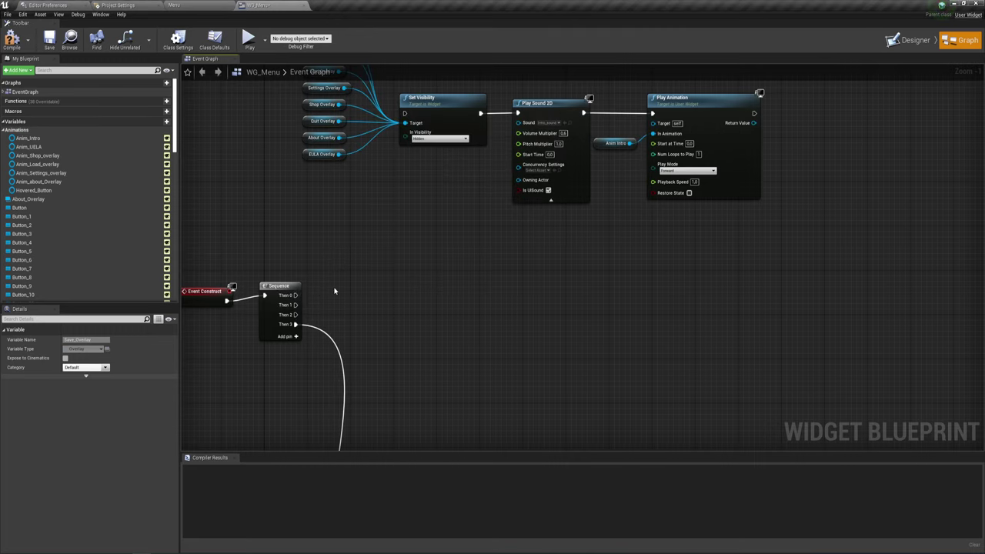
{"action": "left_click_drag", "start_coordinate": [298, 295], "coordinate": [404, 113]}
{"action": "right_click_drag", "start_coordinate": [451, 285], "coordinate": [410, 228]}
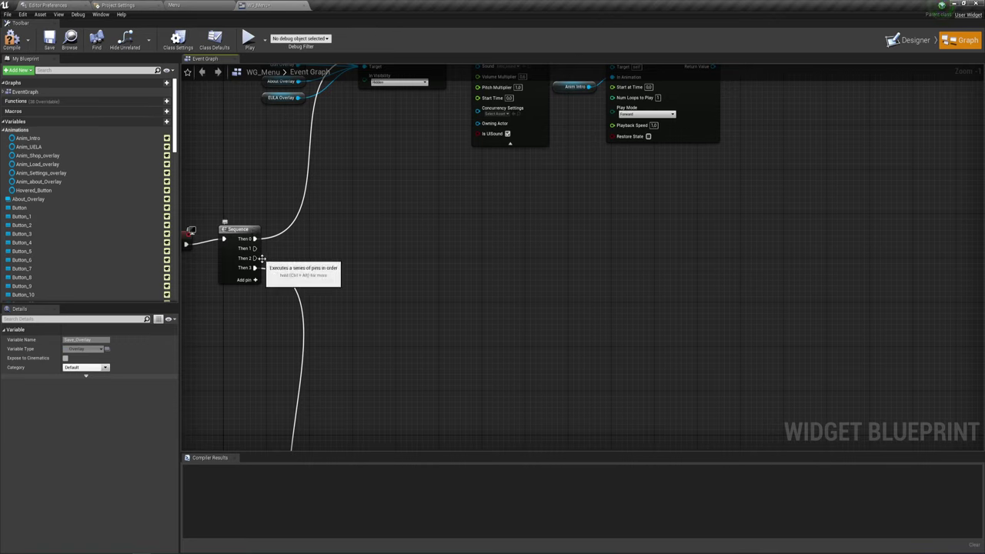
Step: Drag a wire from Then 1 and release it to list the executable actions available
{"action": "left_click_drag", "start_coordinate": [255, 249], "coordinate": [373, 272]}
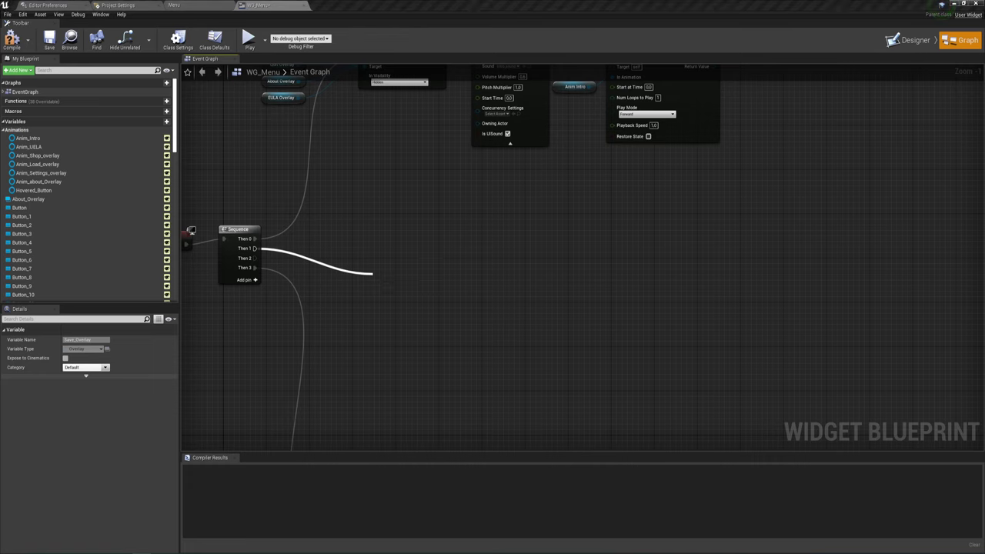
{"action": "right_click_drag", "start_coordinate": [473, 223], "coordinate": [488, 297]}
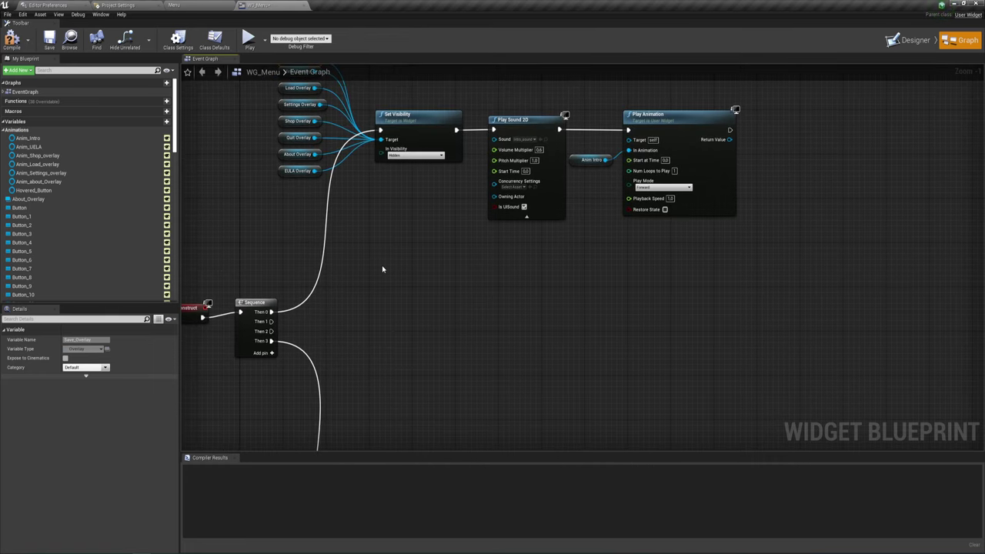
{"action": "left_click", "coordinate": [735, 113]}
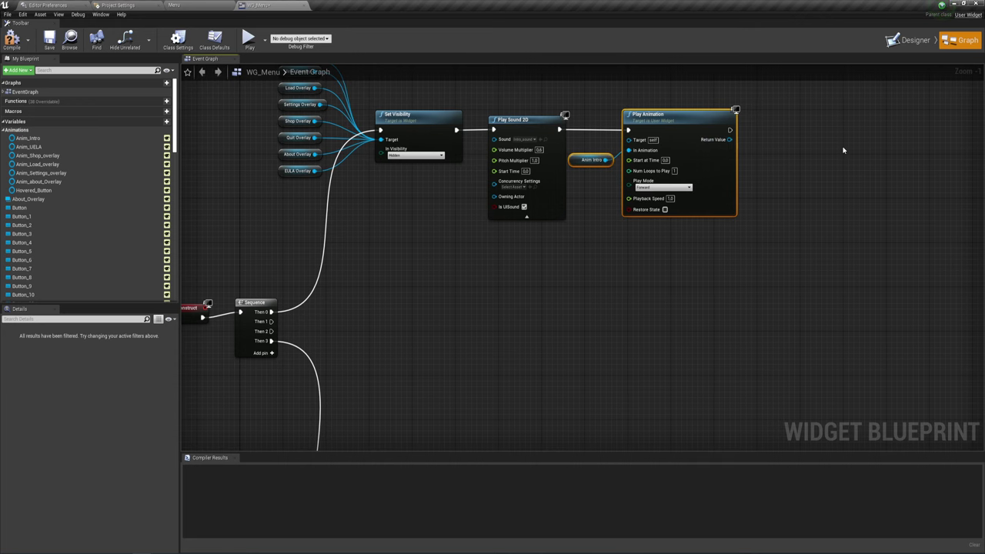
{"action": "right_click_drag", "start_coordinate": [527, 317], "coordinate": [493, 272]}
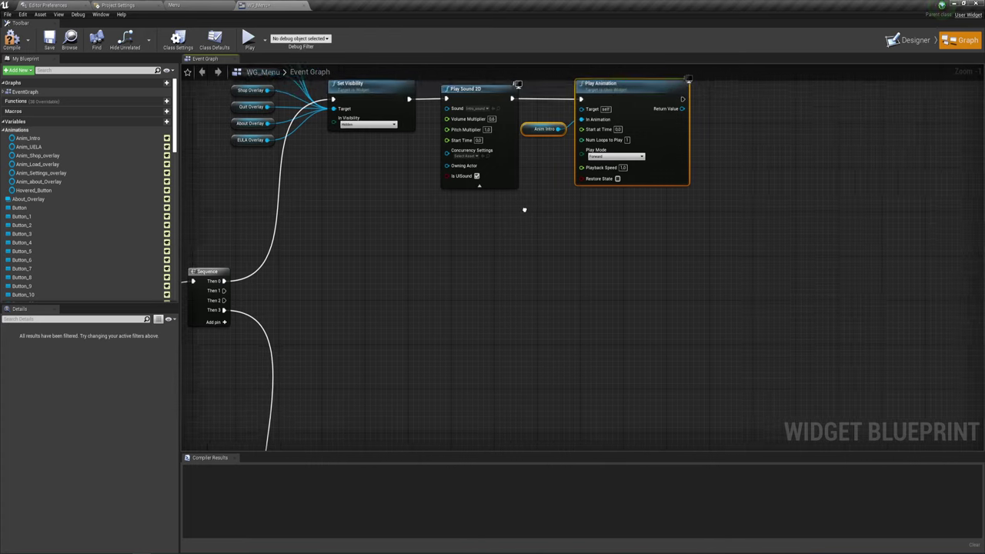
{"action": "right_click_drag", "start_coordinate": [539, 196], "coordinate": [532, 210]}
{"action": "right_click_drag", "start_coordinate": [285, 277], "coordinate": [428, 224]}
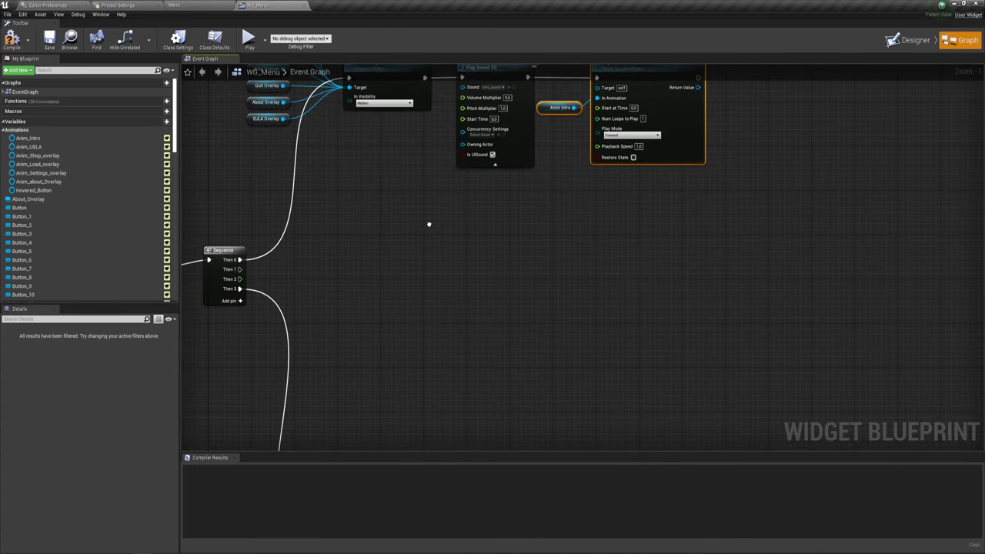
{"action": "left_click_drag", "start_coordinate": [239, 268], "coordinate": [338, 277]}
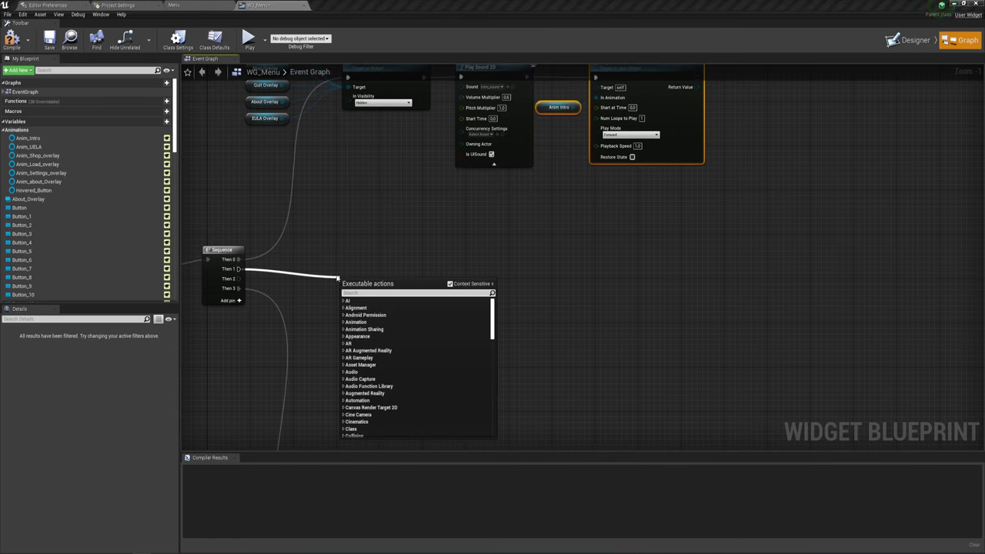
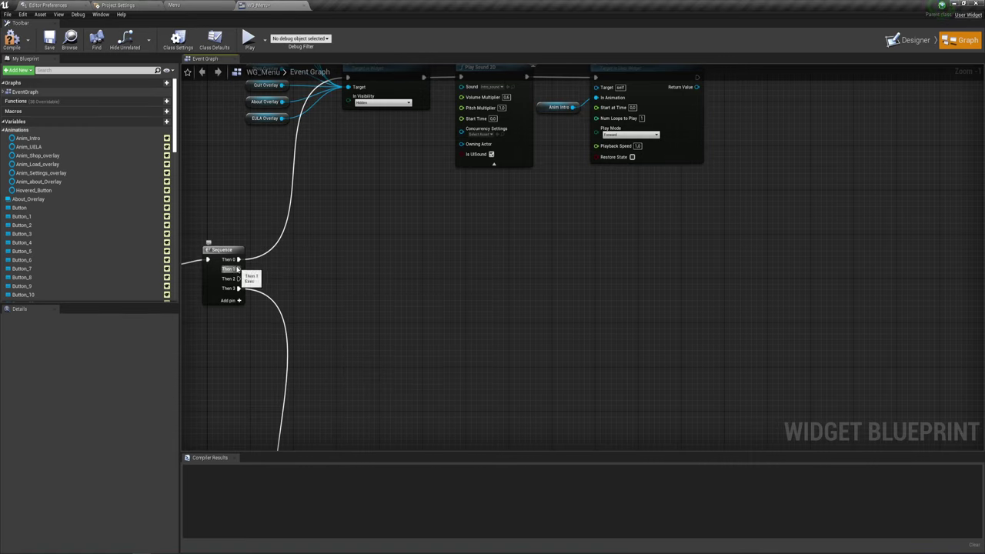
Step: Add a Delay node with 4.0 Duration off the Sequence's Then 1 output, then return to the Designer
{"action": "left_click_drag", "start_coordinate": [238, 269], "coordinate": [325, 269]}
{"action": "type", "text": "dela"}
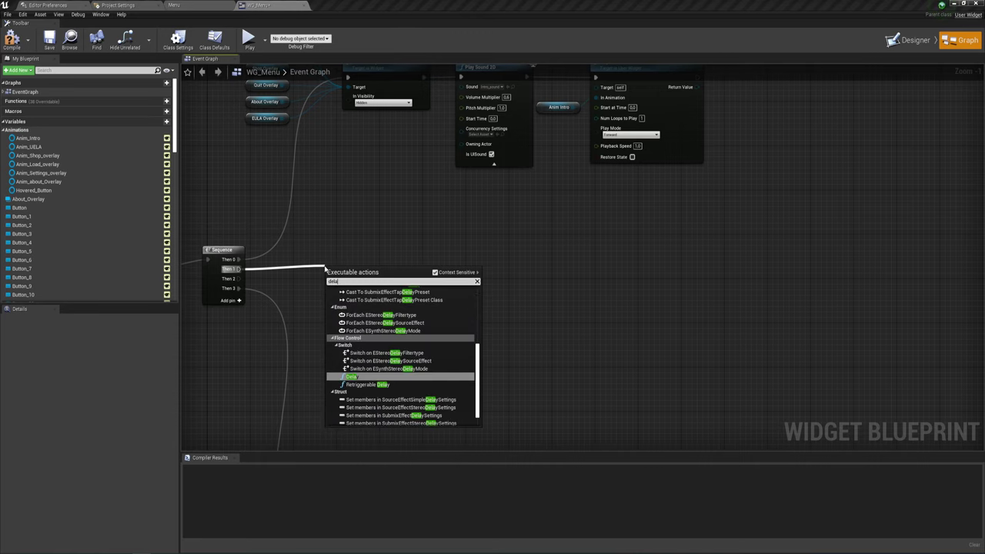
{"action": "key", "text": "Return"}
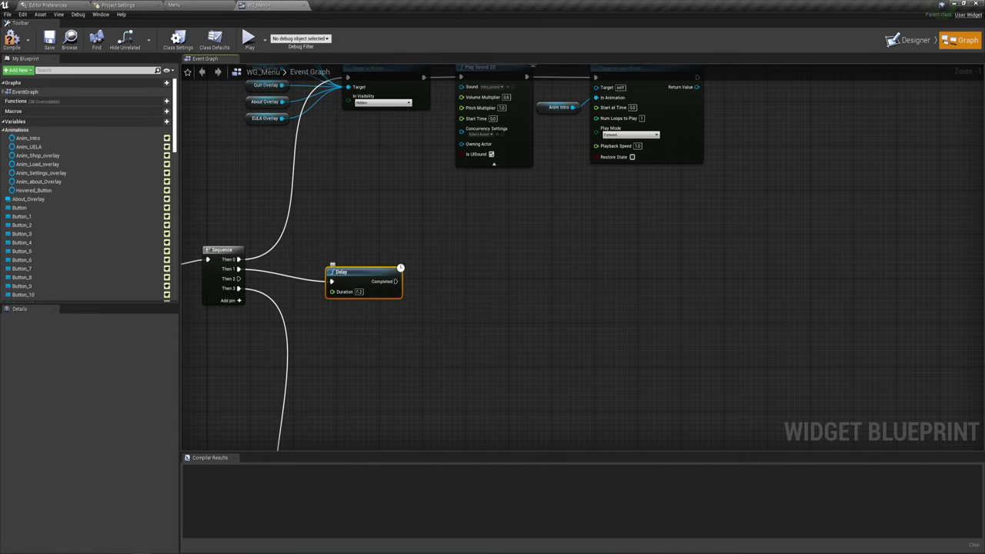
{"action": "left_click", "coordinate": [358, 292]}
{"action": "type", "text": "4"}
{"action": "left_click_drag", "start_coordinate": [356, 275], "coordinate": [323, 264]}
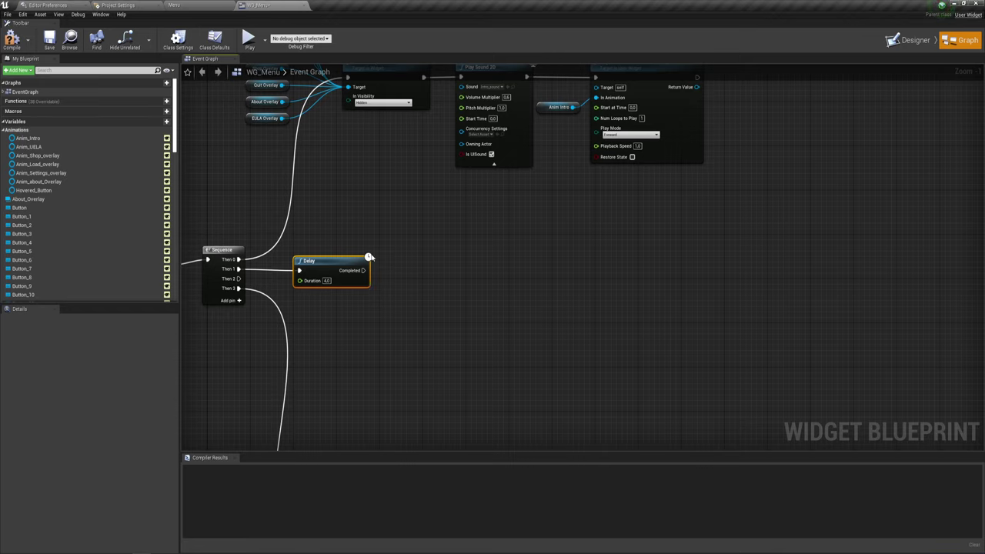
{"action": "left_click", "coordinate": [912, 40]}
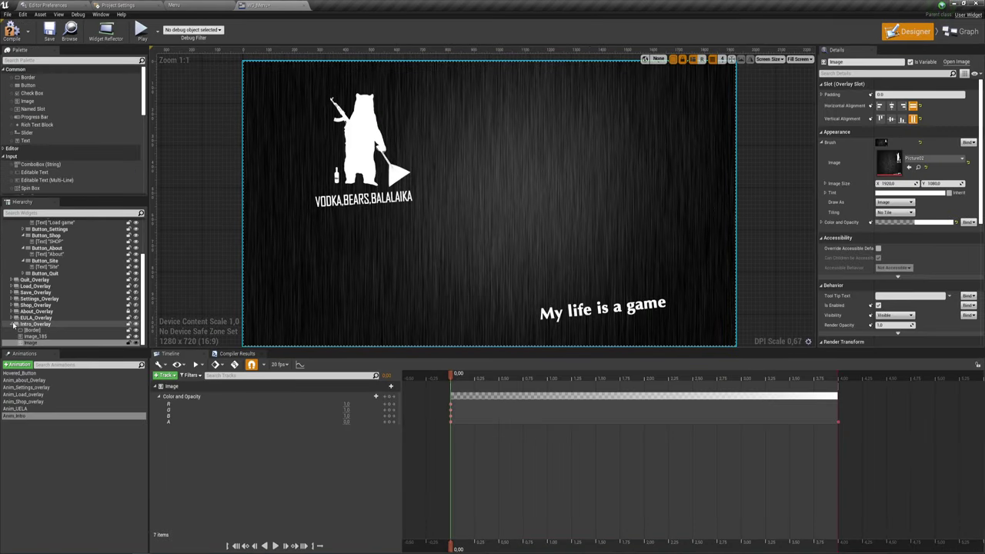
Step: Duplicate Intro_Overlay and rename the copy Video_Overlay
{"action": "scroll", "coordinate": [28, 339], "scroll_direction": "up", "scroll_amount": 1}
{"action": "right_click", "coordinate": [27, 343]}
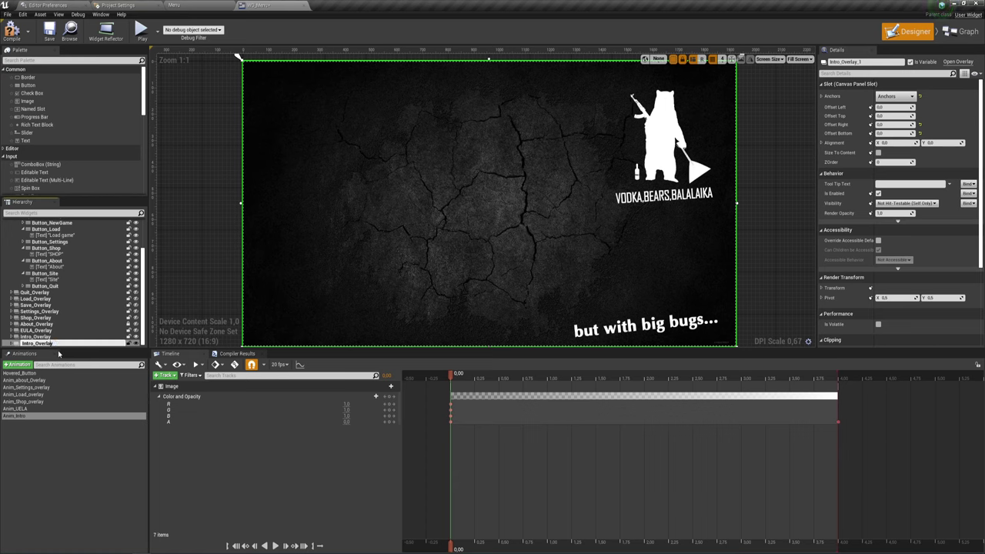
{"action": "key", "text": "F2"}
{"action": "type", "text": "deo"}
{"action": "key", "text": "Return"}
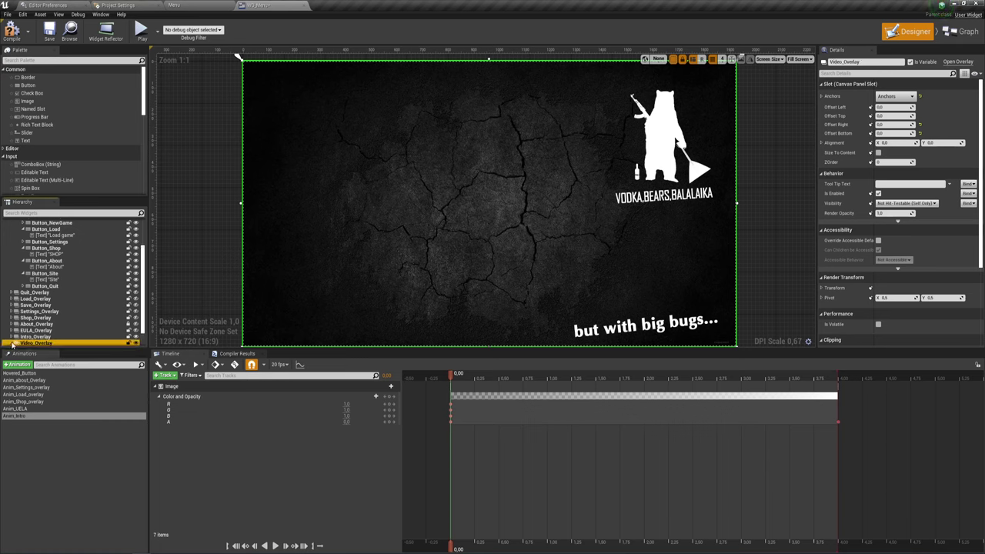
Step: Delete Image_2 from Video_Overlay and reset Image_1's image to None
{"action": "left_click", "coordinate": [13, 343]}
{"action": "left_click", "coordinate": [32, 342]}
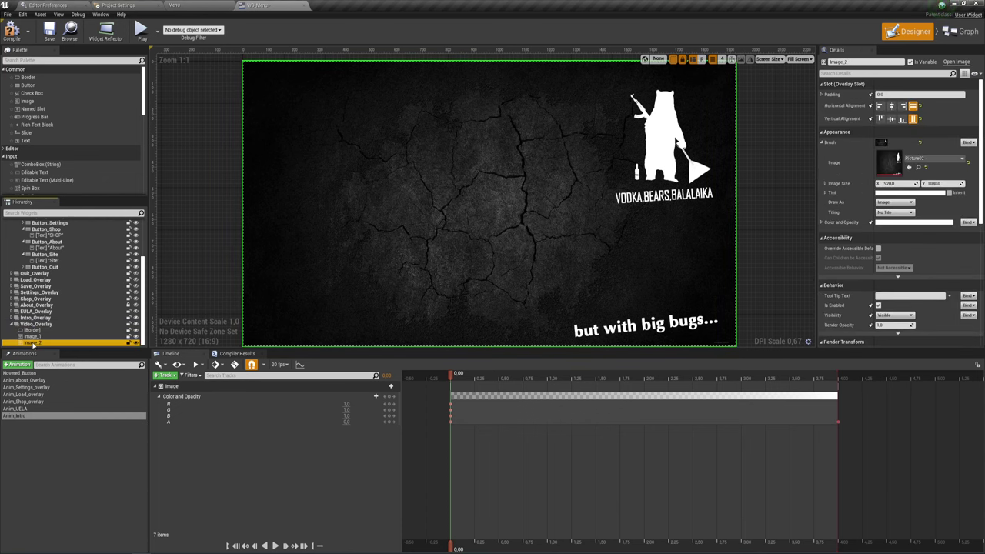
{"action": "key", "text": "Delete"}
{"action": "left_click", "coordinate": [32, 343]}
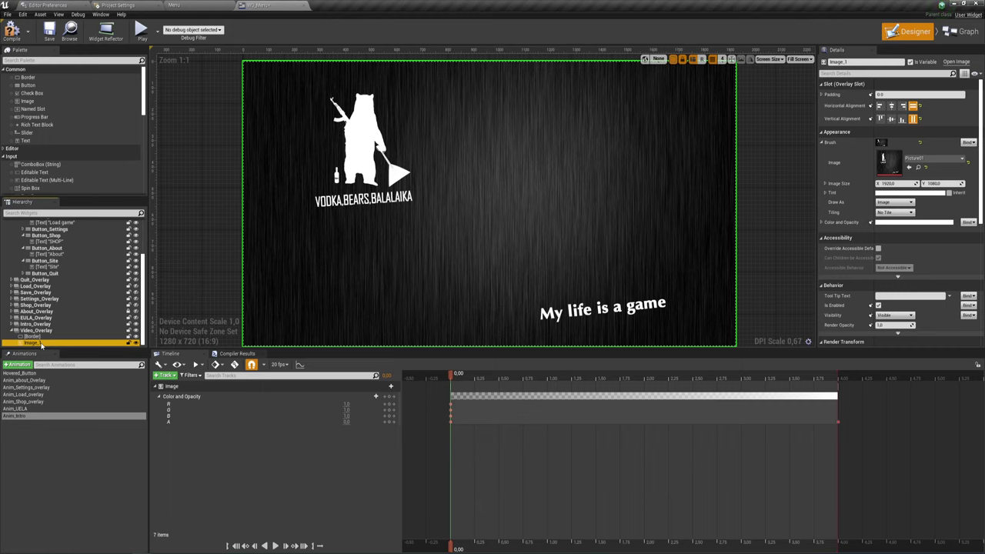
{"action": "left_click", "coordinate": [968, 163]}
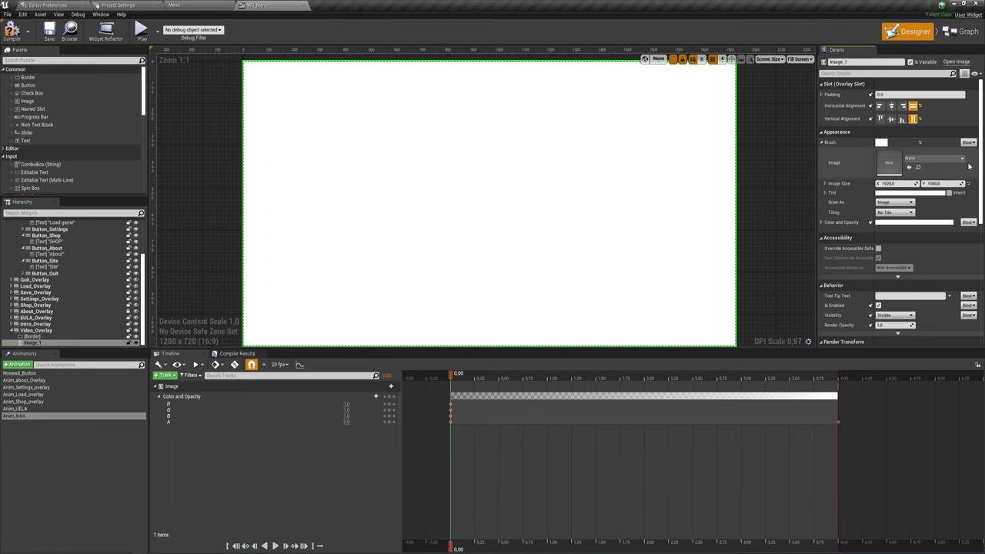
{"action": "left_click", "coordinate": [35, 336]}
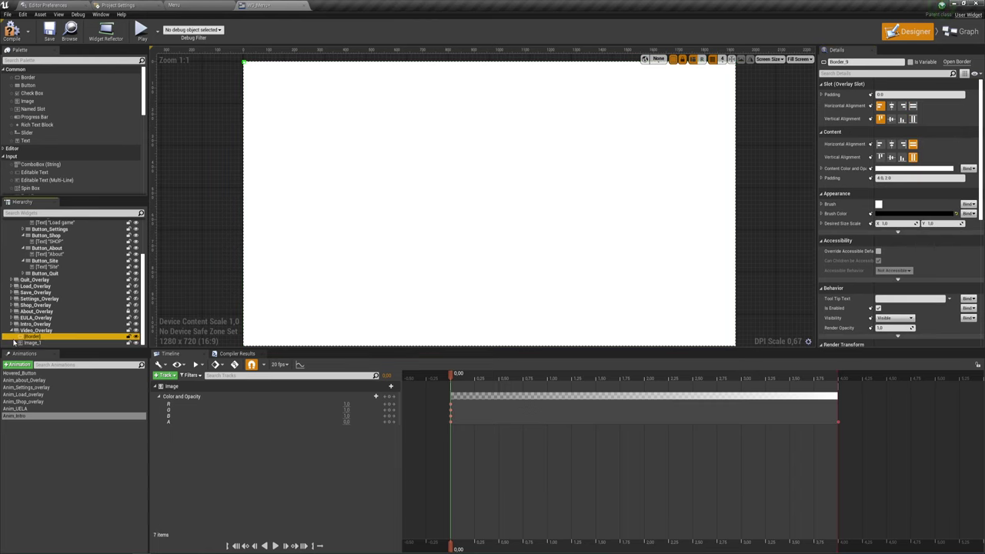
{"action": "left_click", "coordinate": [32, 343]}
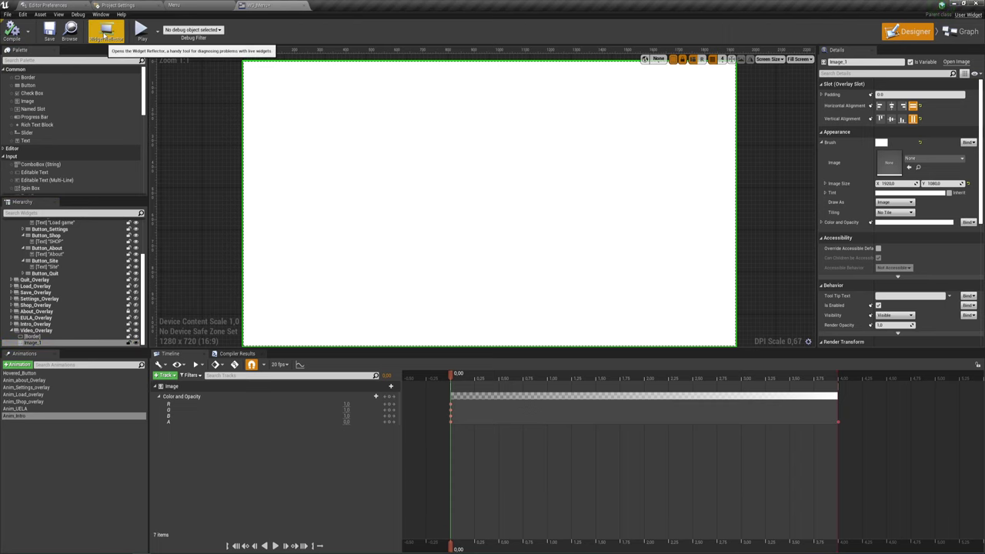
{"action": "left_click", "coordinate": [193, 6]}
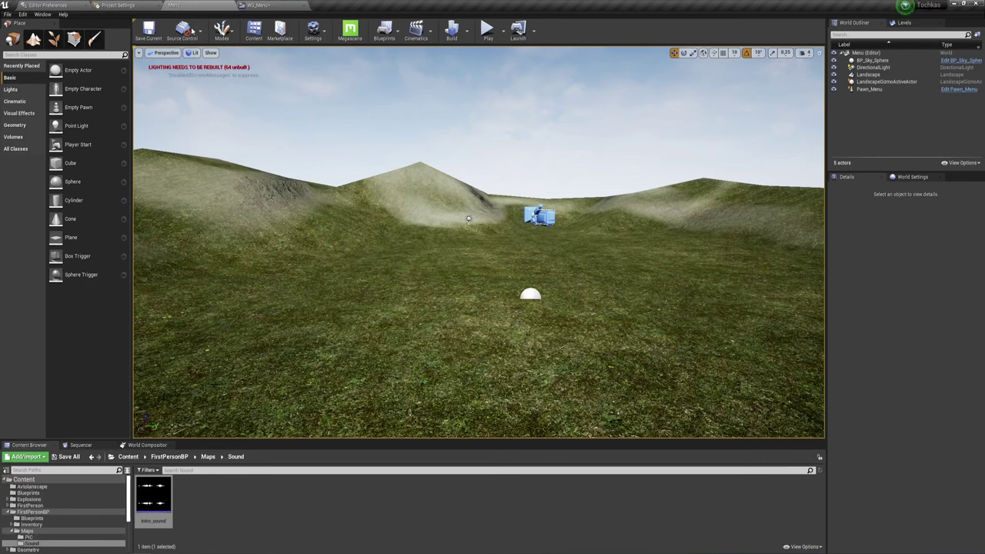
Step: Create a new folder named Movies at the Content root
{"action": "left_click", "coordinate": [128, 457]}
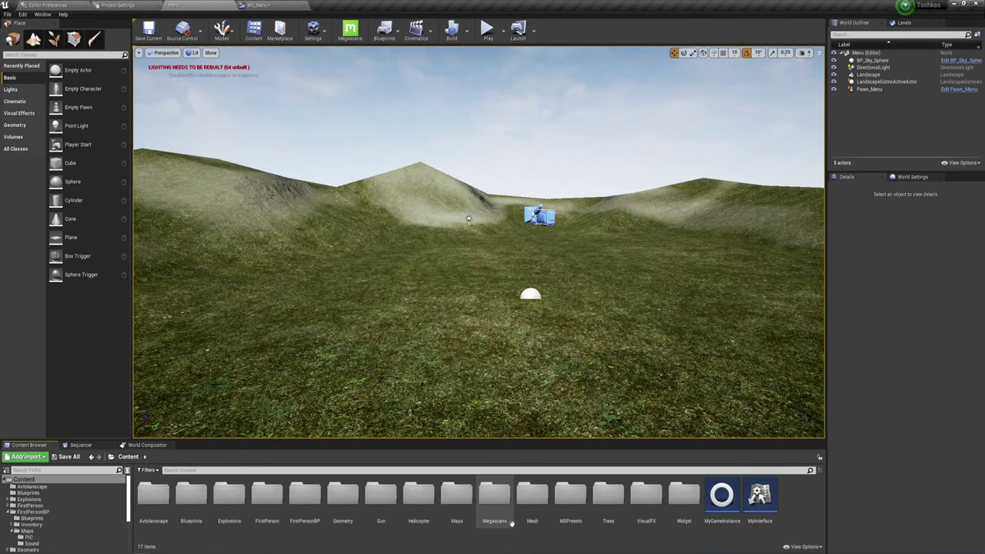
{"action": "left_click_drag", "start_coordinate": [266, 440], "coordinate": [262, 334]}
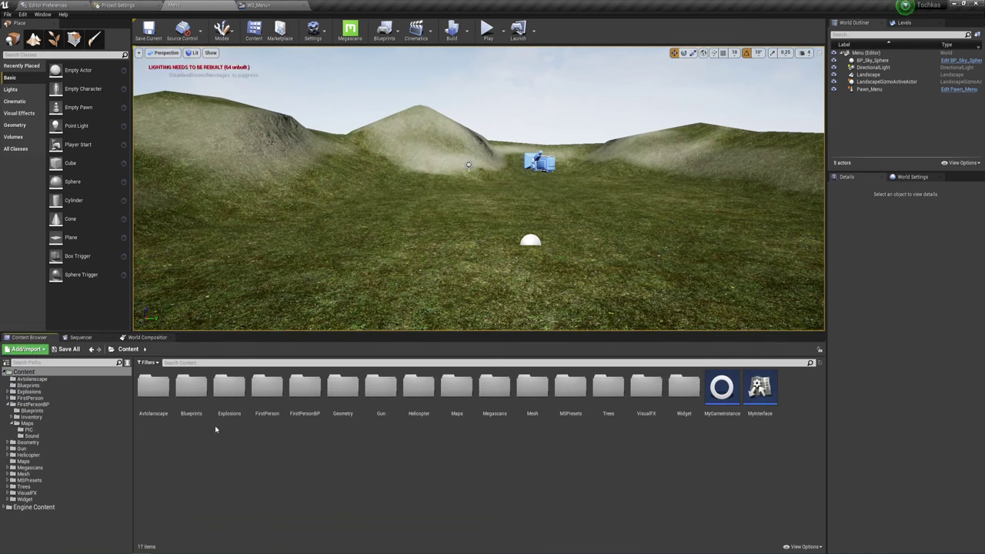
{"action": "right_click", "coordinate": [324, 472]}
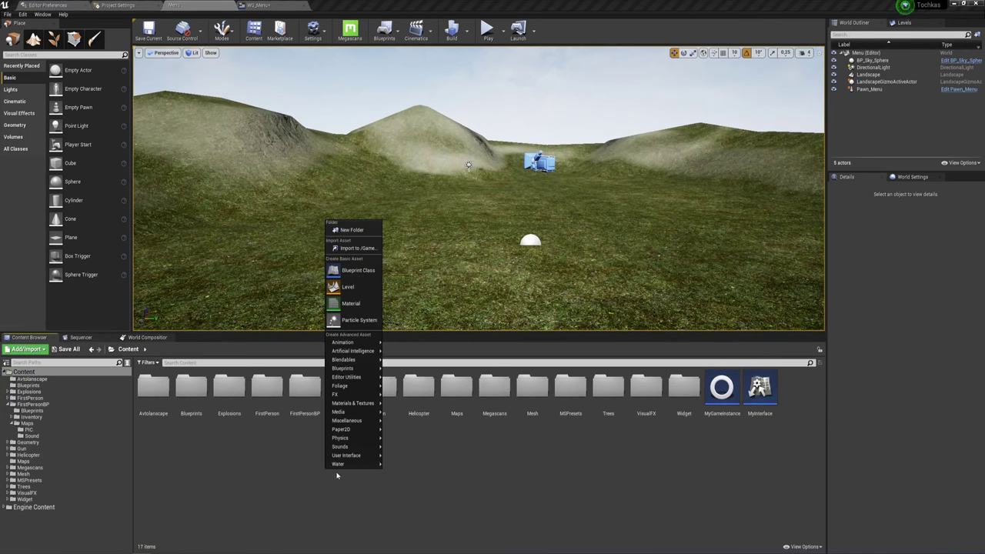
{"action": "left_click", "coordinate": [346, 230]}
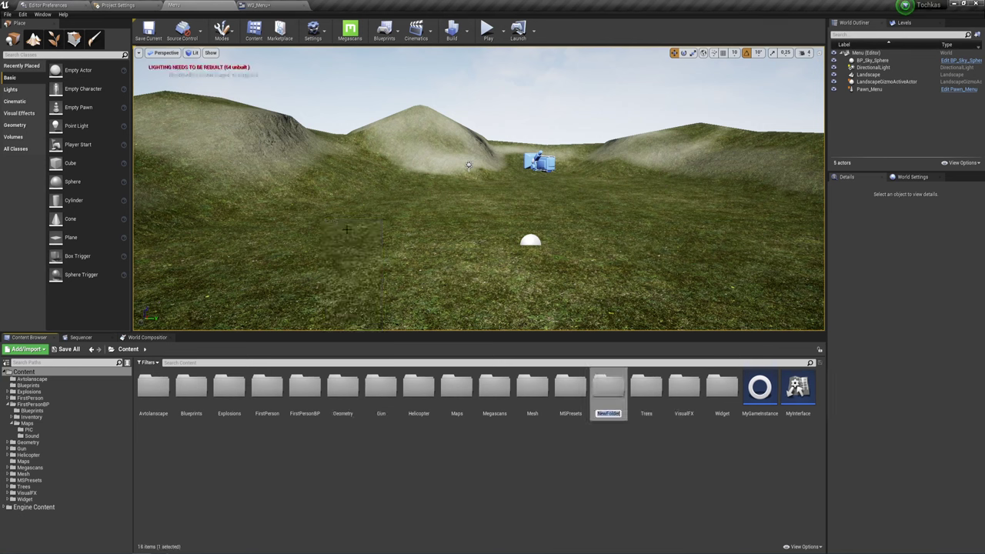
{"action": "type", "text": "Movi"}
{"action": "type", "text": "es"}
{"action": "key", "text": "Return"}
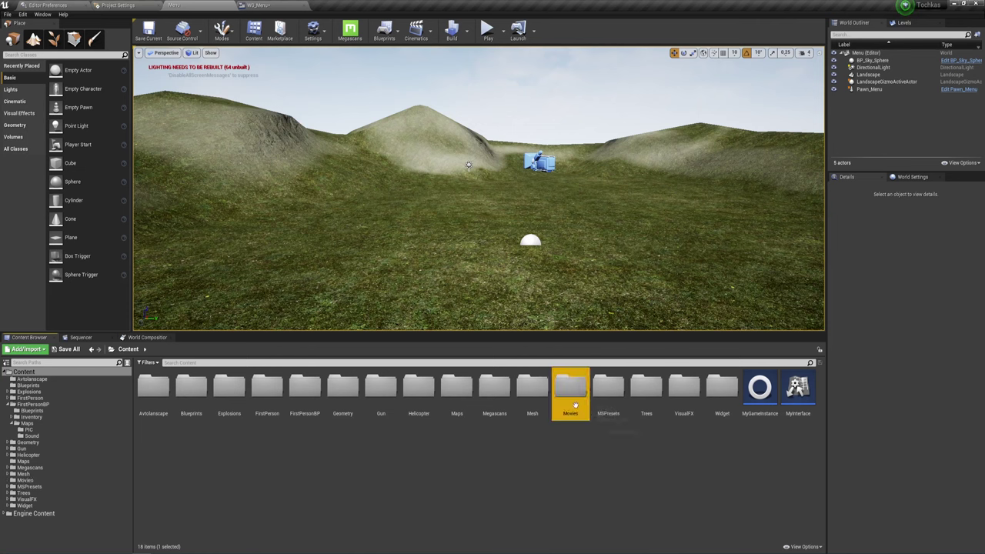
Step: Save the WG_Menu widget via Save All
{"action": "left_click", "coordinate": [539, 445]}
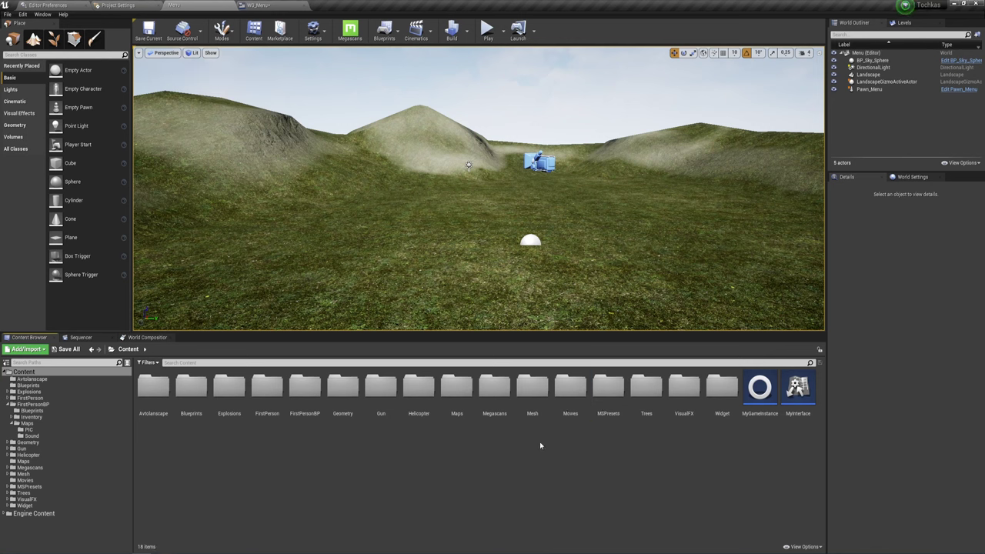
{"action": "left_click", "coordinate": [69, 350]}
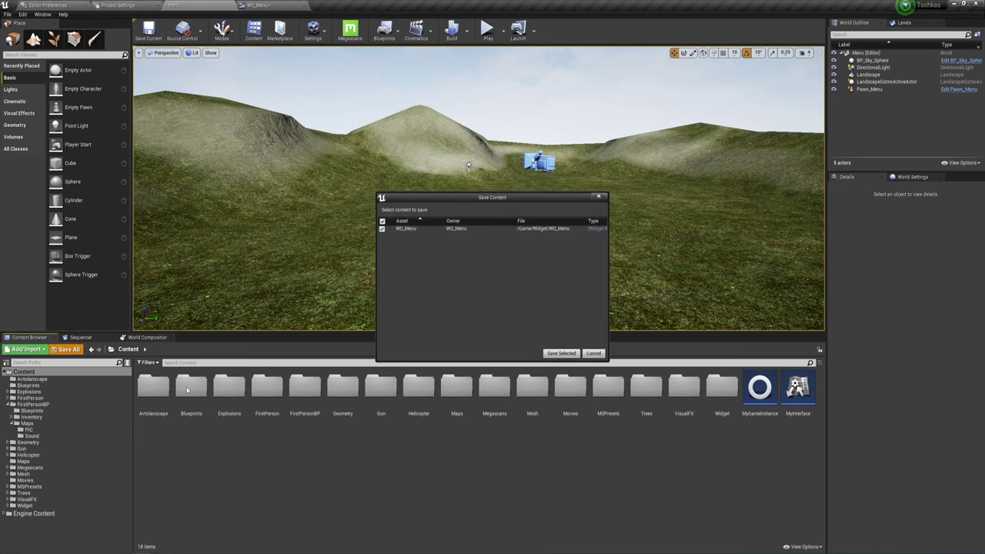
{"action": "left_click", "coordinate": [561, 353]}
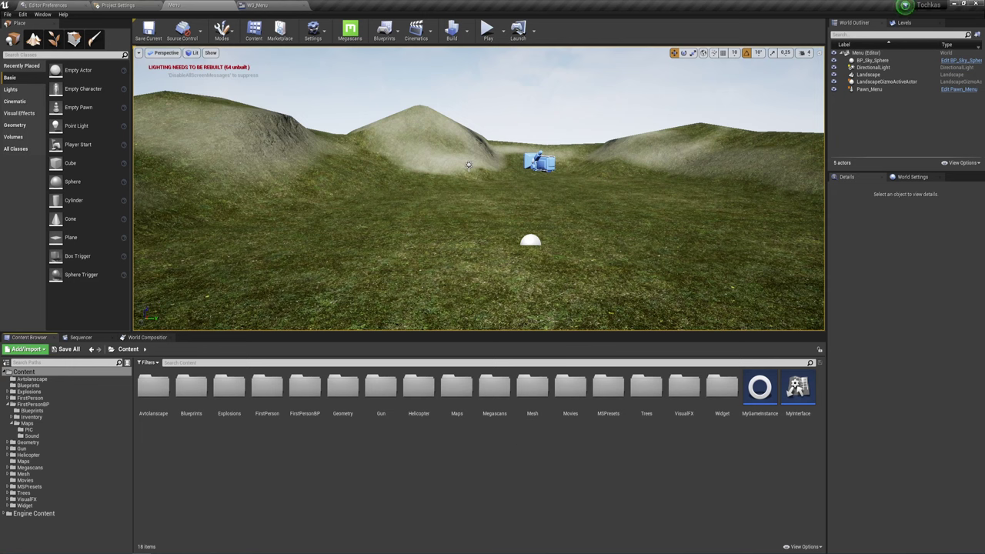
Step: Open File Explorer at the project's empty Content\Movies folder
{"action": "key", "text": "super+e"}
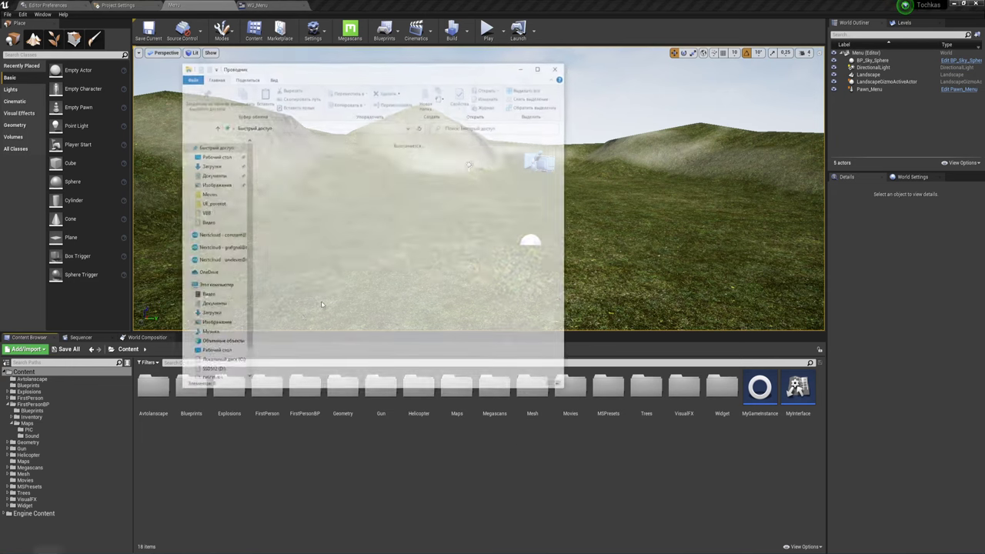
{"action": "right_click_drag", "start_coordinate": [341, 309], "coordinate": [408, 325]}
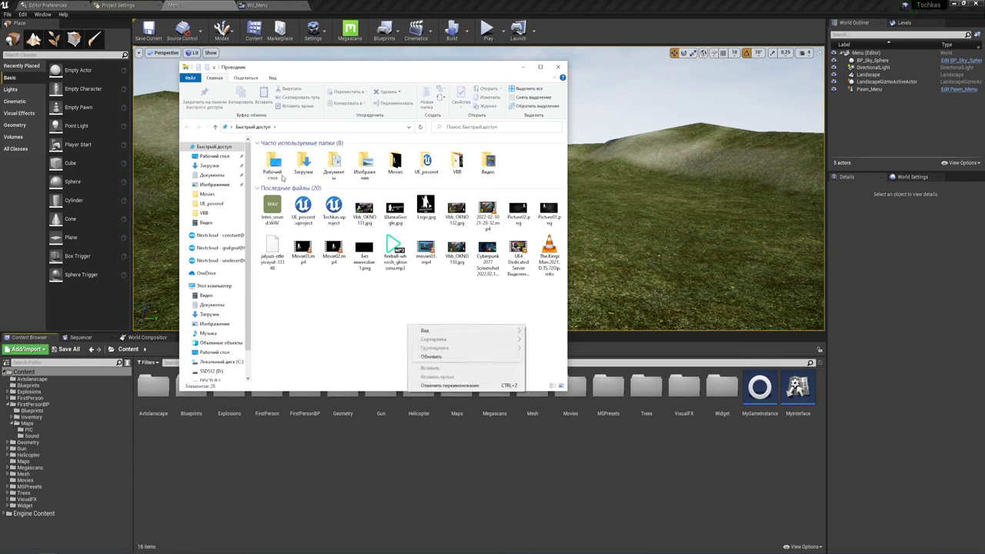
{"action": "left_click", "coordinate": [525, 69]}
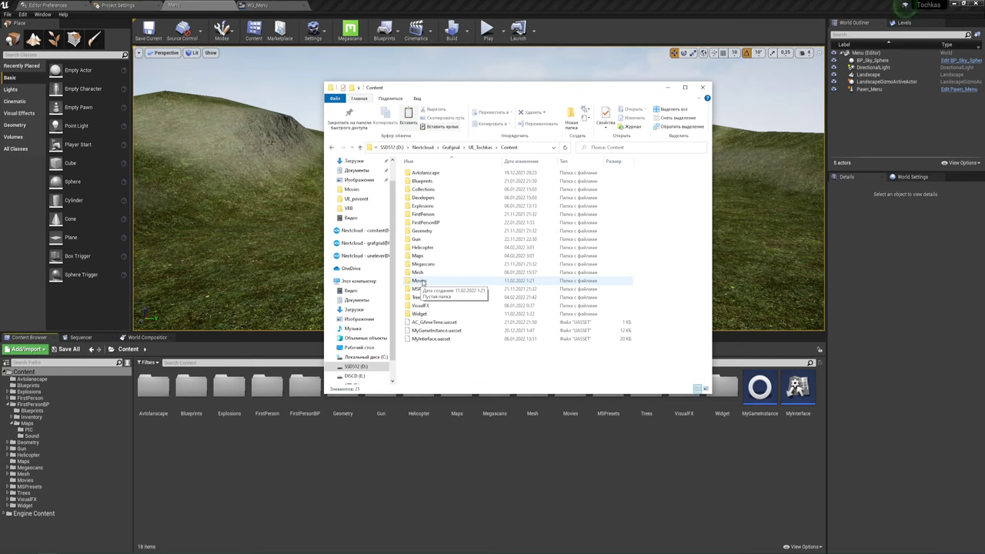
{"action": "double_click", "coordinate": [423, 282]}
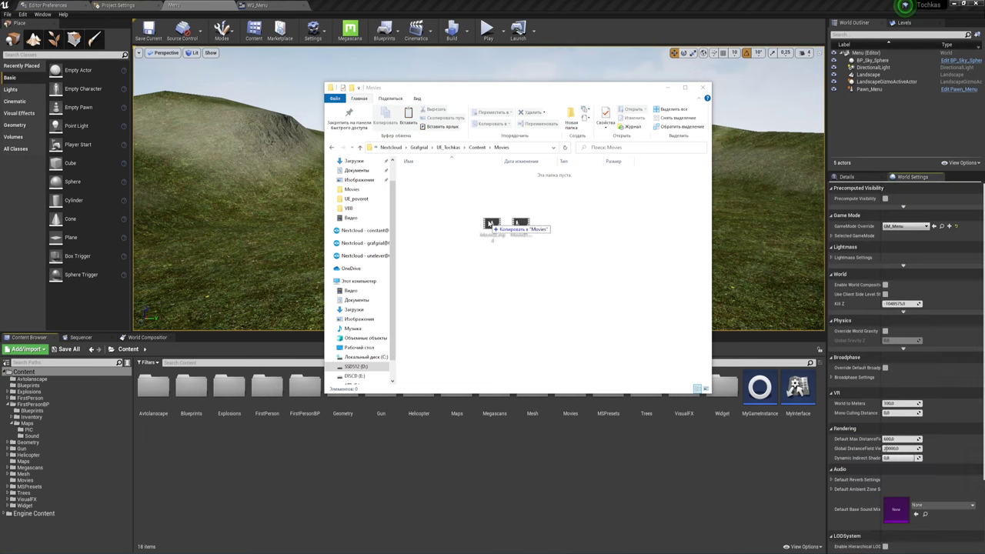
Step: Copy Movie01.mp4 and Movie02.mp4 into the Movies folder
{"action": "left_click_drag", "start_coordinate": [581, 232], "coordinate": [485, 224]}
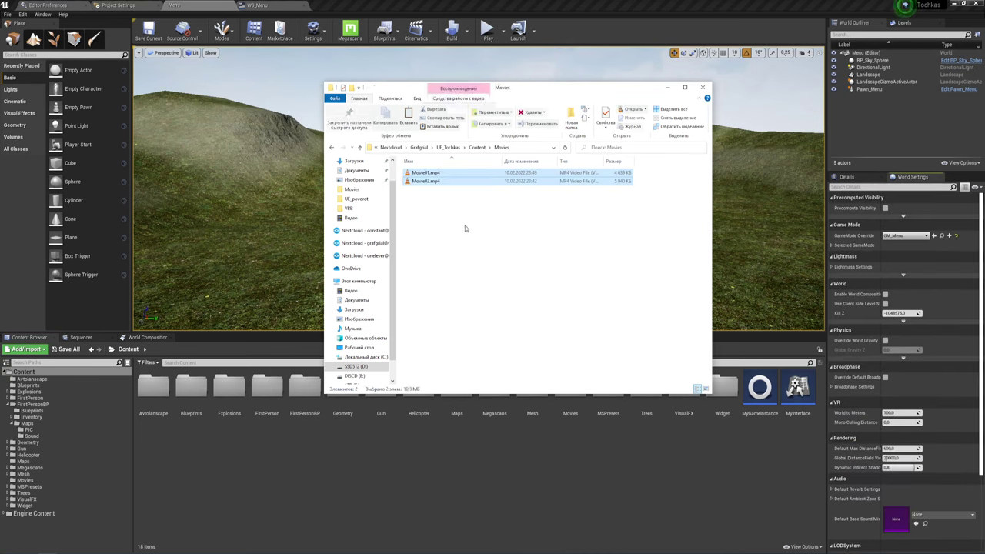
{"action": "left_click", "coordinate": [499, 256]}
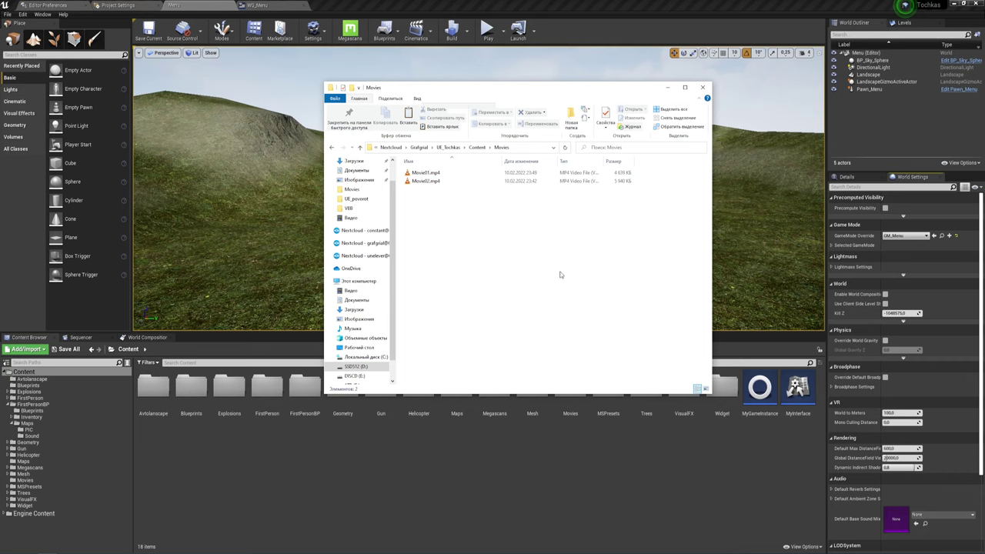
{"action": "left_click_drag", "start_coordinate": [429, 181], "coordinate": [426, 192]}
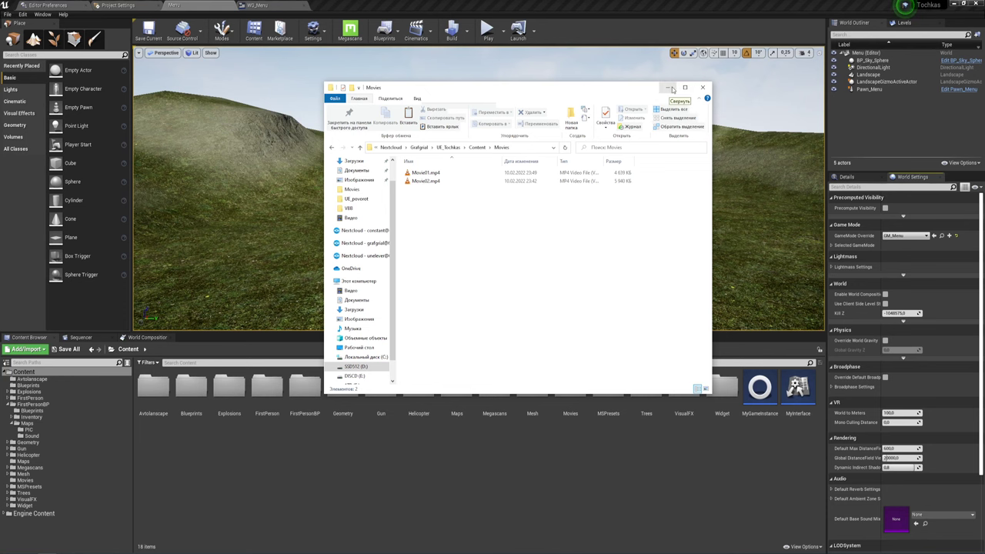
{"action": "left_click", "coordinate": [669, 88]}
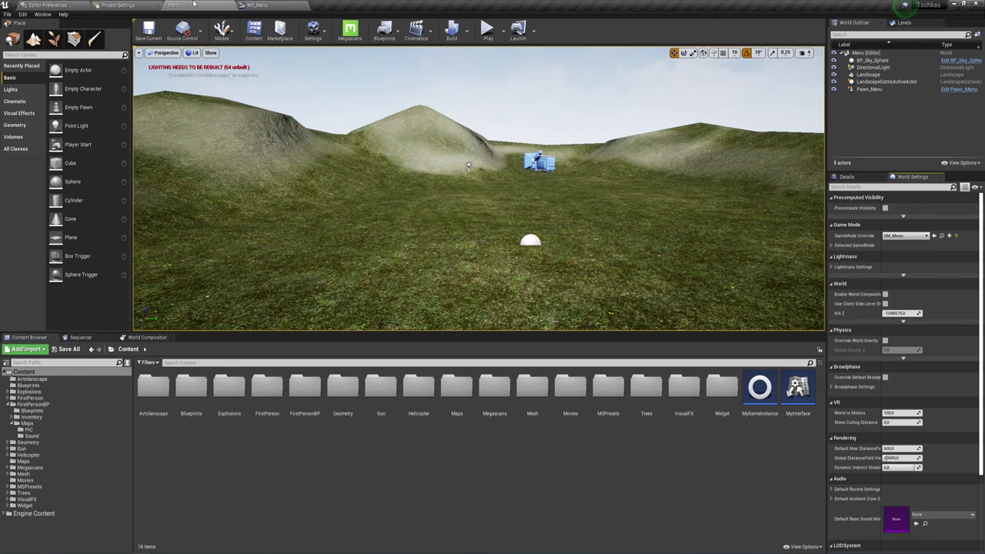
Step: Start an import into the Movies folder of the Content Browser
{"action": "left_click", "coordinate": [261, 5]}
{"action": "left_click", "coordinate": [202, 7]}
{"action": "double_click", "coordinate": [570, 393]}
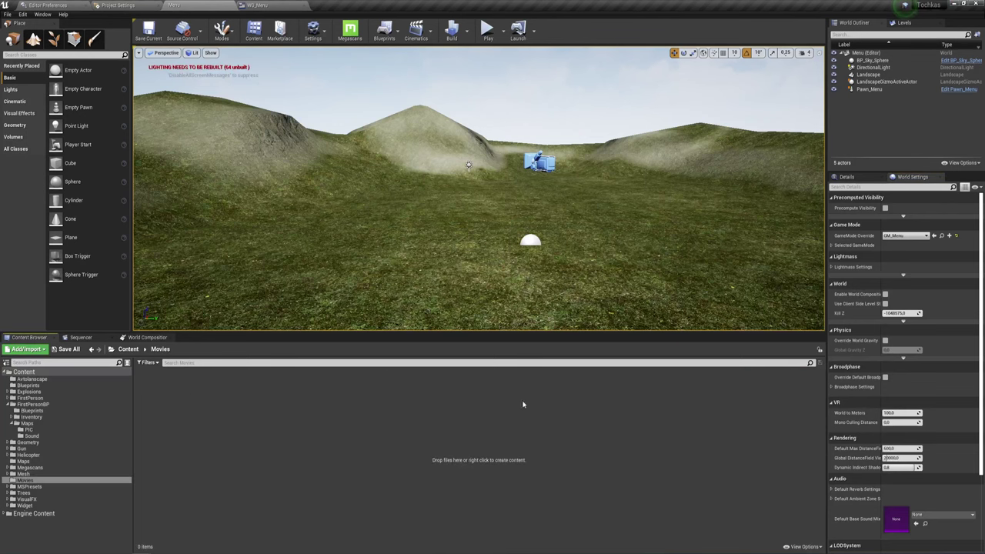
{"action": "right_click", "coordinate": [270, 429]}
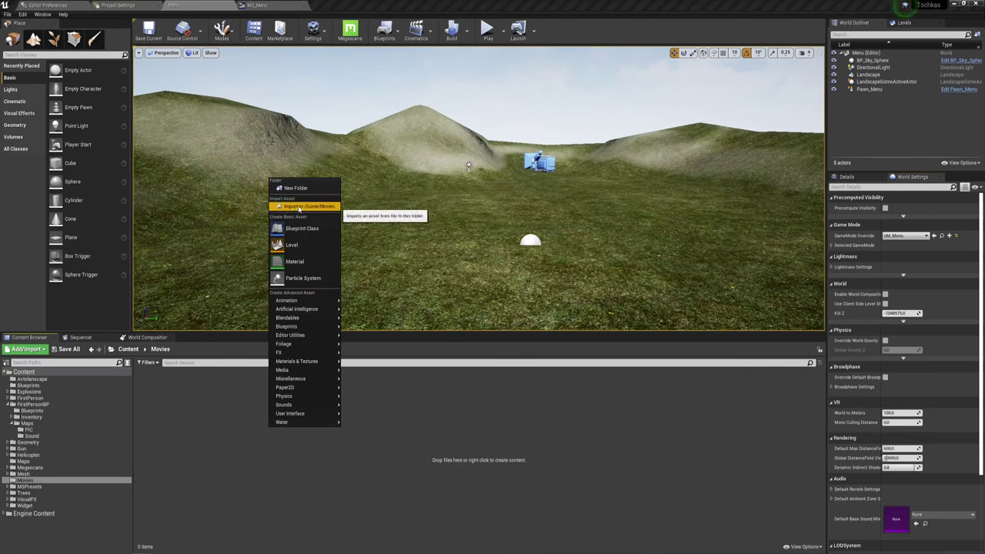
{"action": "left_click", "coordinate": [308, 207]}
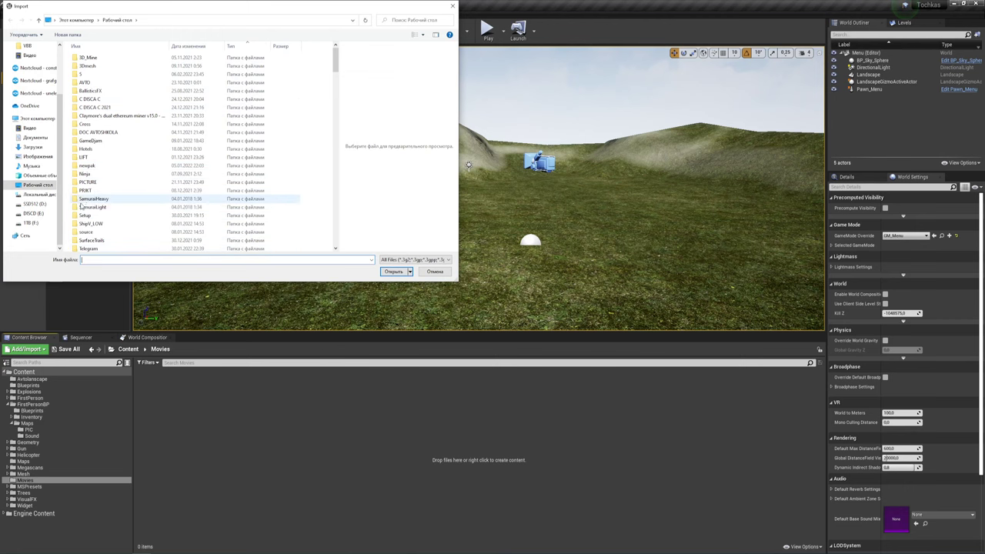
Step: Import Movie01.mp4 from D:\Nextcloud\Grafgnal\UE_Tochkas\Content\Movies
{"action": "left_click_drag", "start_coordinate": [105, 9], "coordinate": [234, 45]}
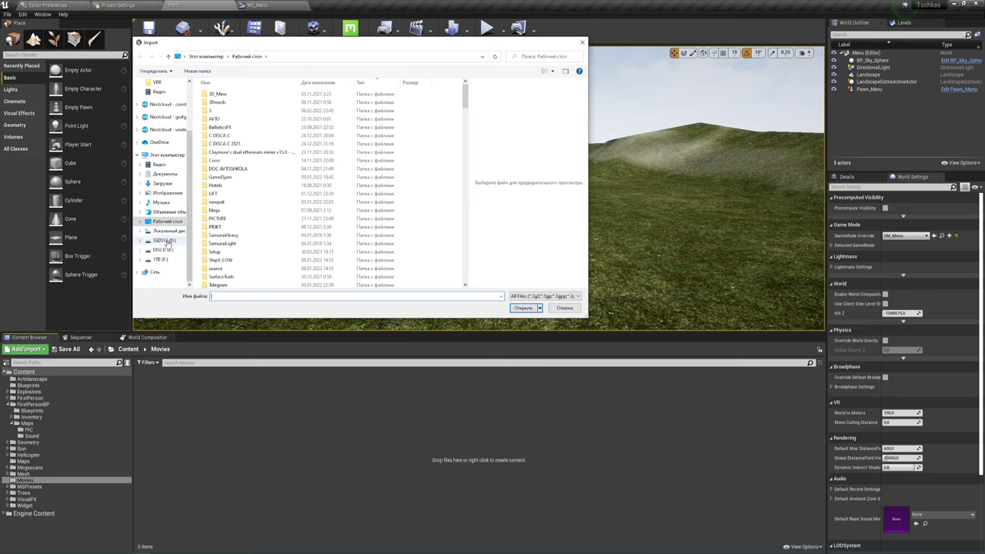
{"action": "left_click", "coordinate": [163, 240]}
{"action": "double_click", "coordinate": [219, 128]}
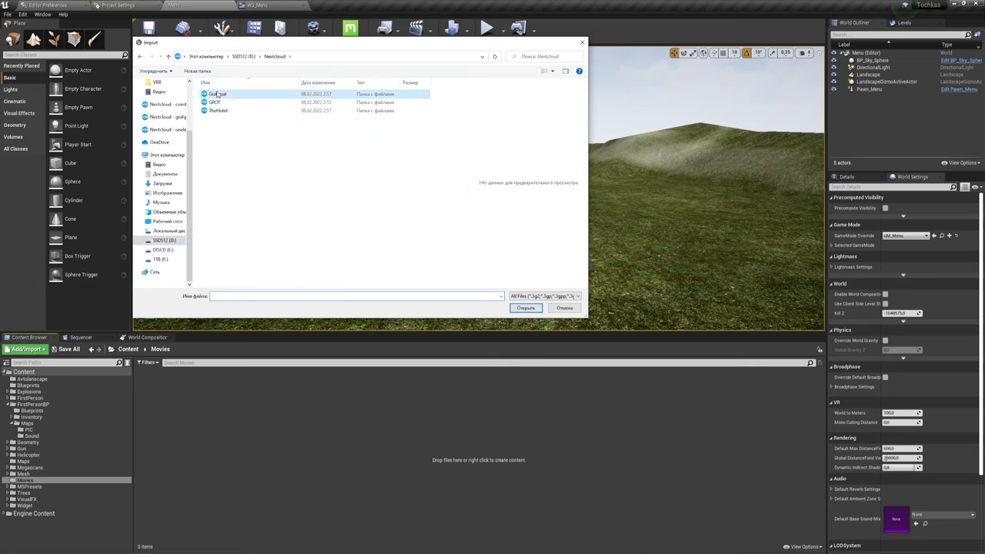
{"action": "double_click", "coordinate": [217, 94]}
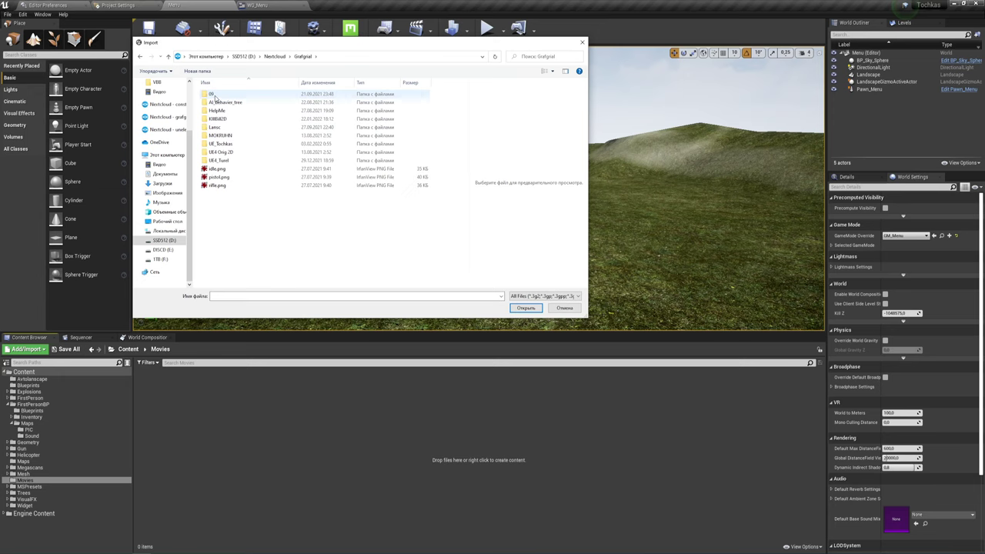
{"action": "double_click", "coordinate": [220, 144]}
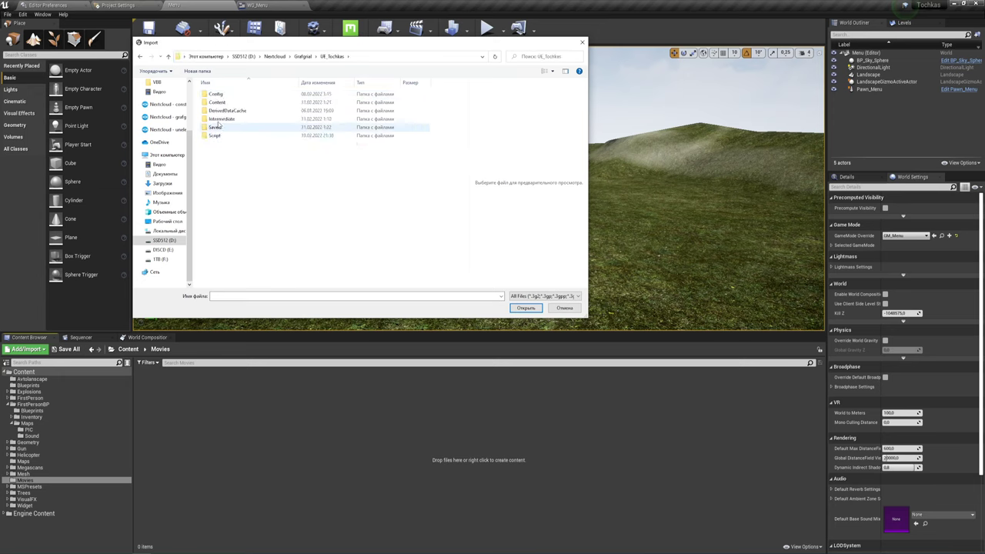
{"action": "double_click", "coordinate": [220, 105]}
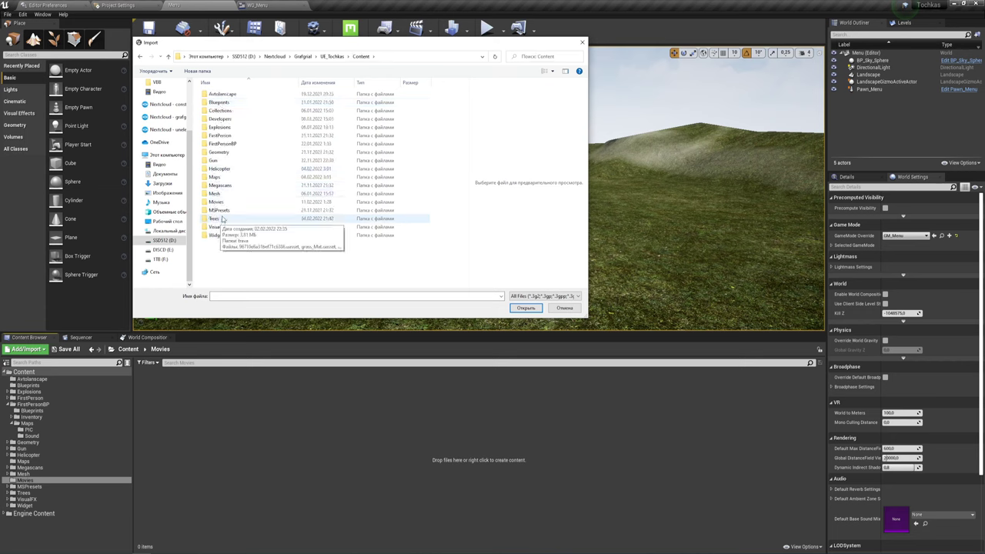
{"action": "left_click", "coordinate": [221, 203]}
{"action": "double_click", "coordinate": [219, 203]}
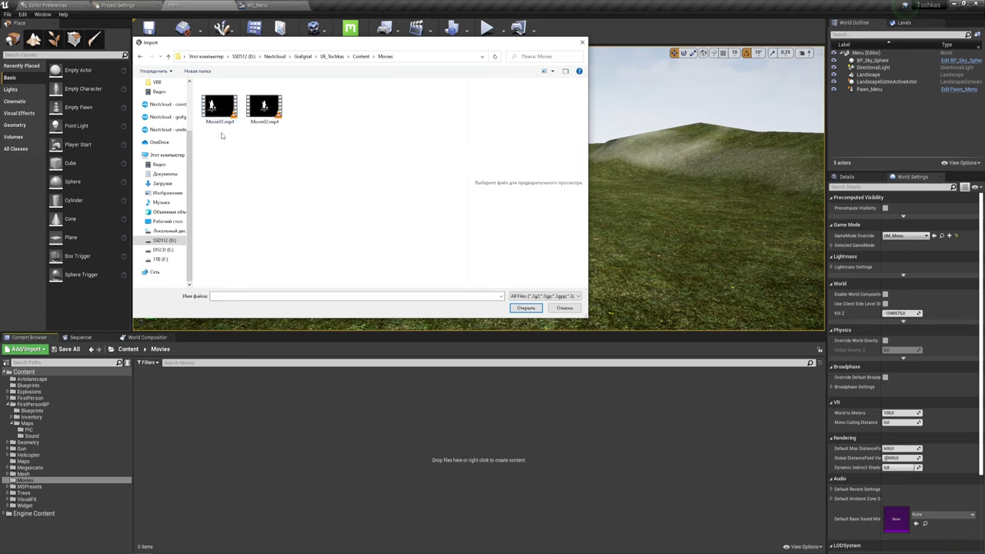
{"action": "left_click", "coordinate": [225, 104]}
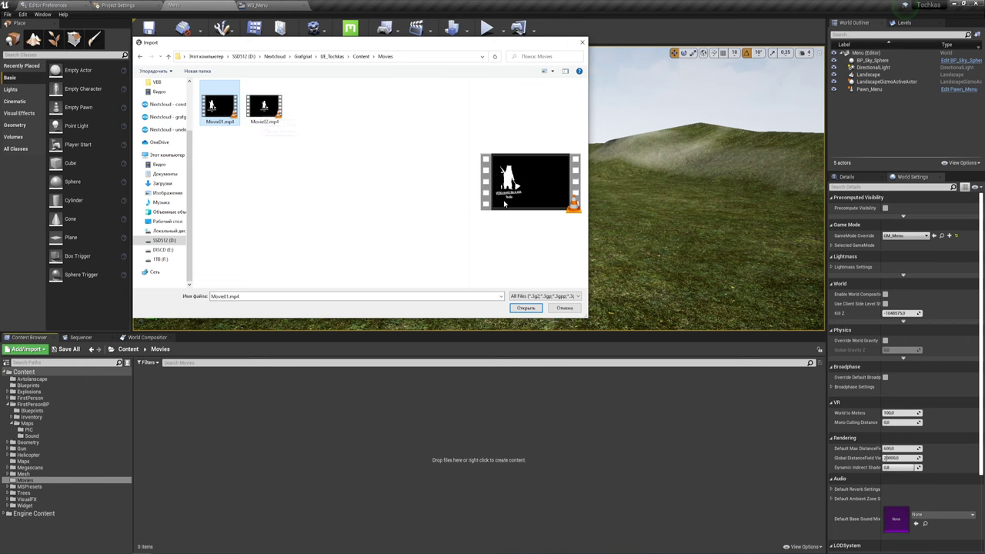
{"action": "left_click", "coordinate": [526, 307]}
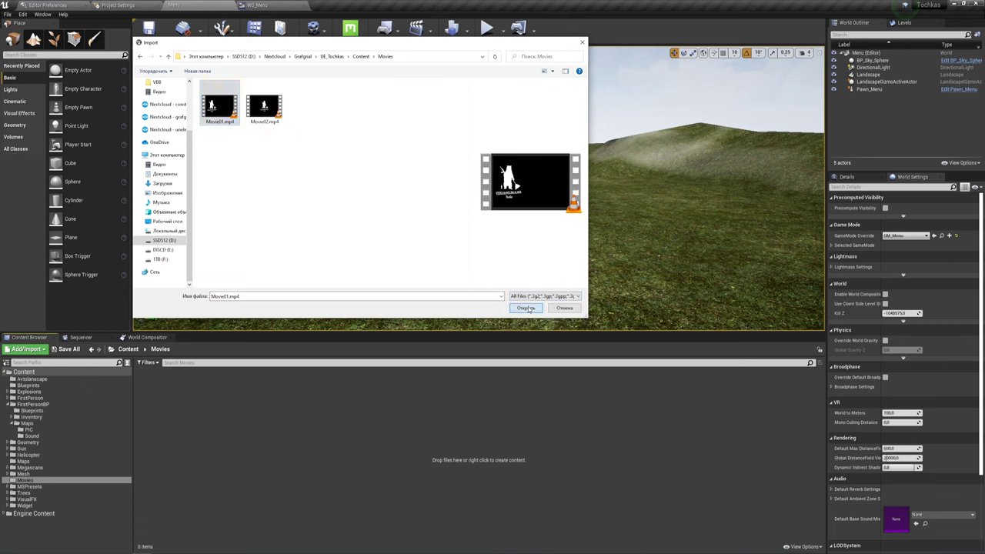
{"action": "mouse_move", "coordinate": [156, 385]}
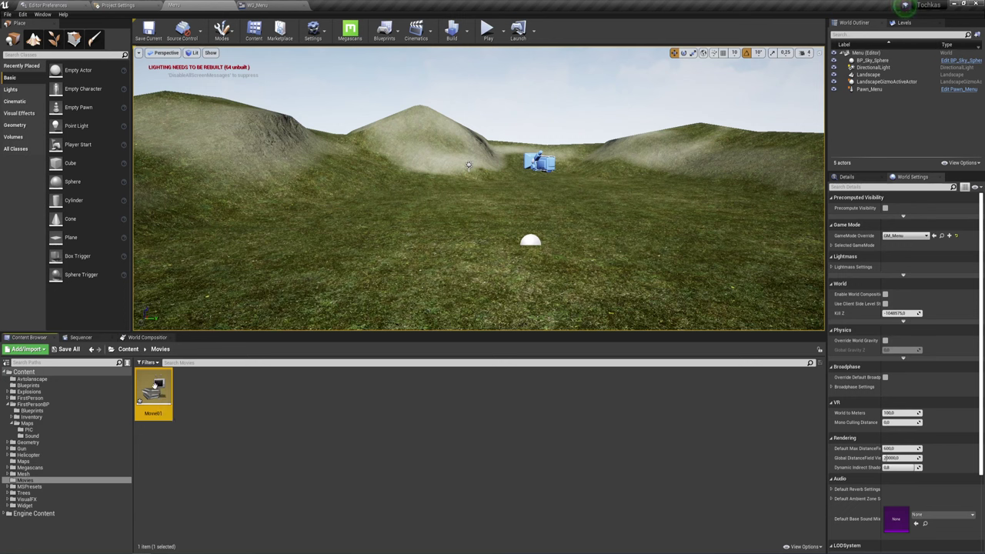
Step: Inspect the imported Movie01 media source in the Movies folder
{"action": "left_click", "coordinate": [209, 418]}
{"action": "left_click", "coordinate": [159, 389]}
{"action": "left_click", "coordinate": [208, 393]}
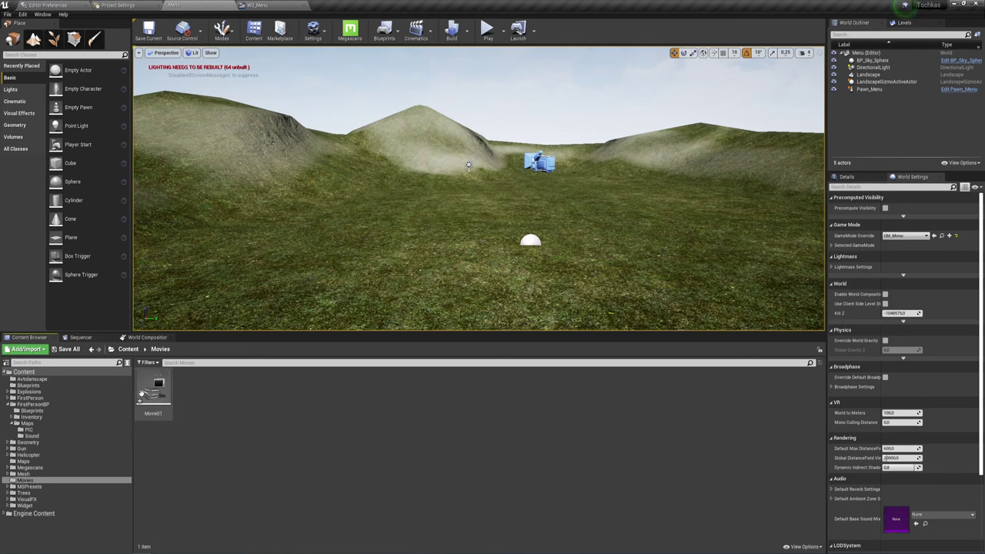
{"action": "right_click", "coordinate": [191, 398]}
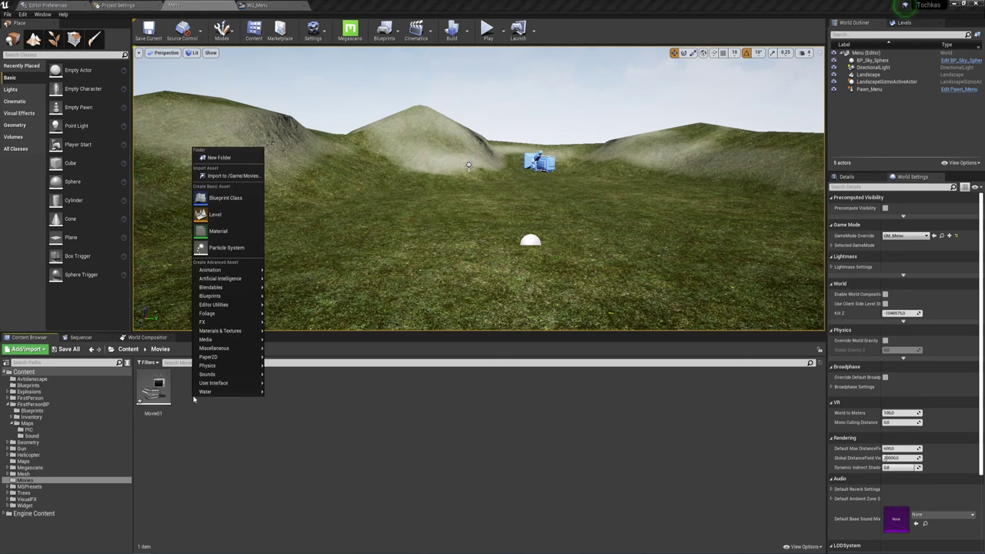
{"action": "mouse_move", "coordinate": [194, 397]}
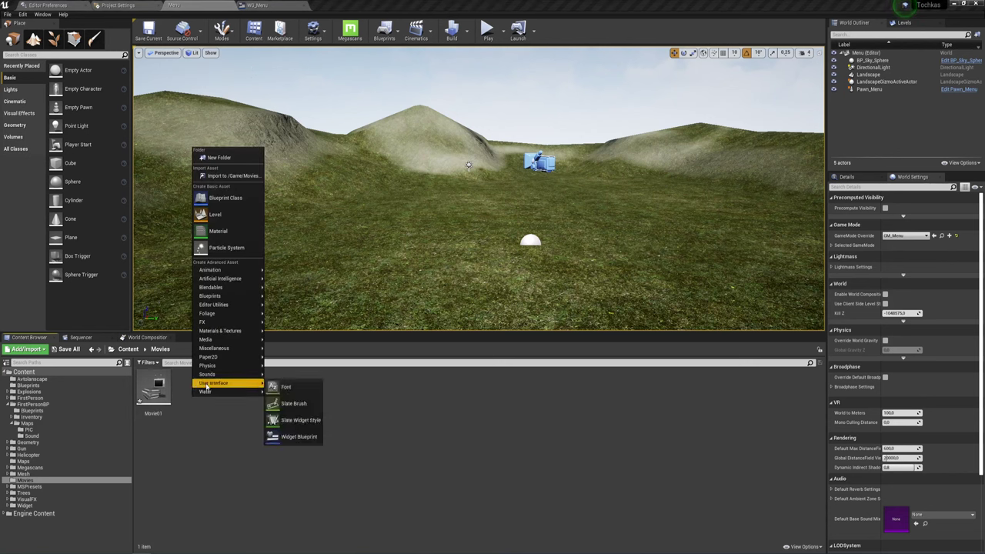
{"action": "left_click", "coordinate": [185, 427]}
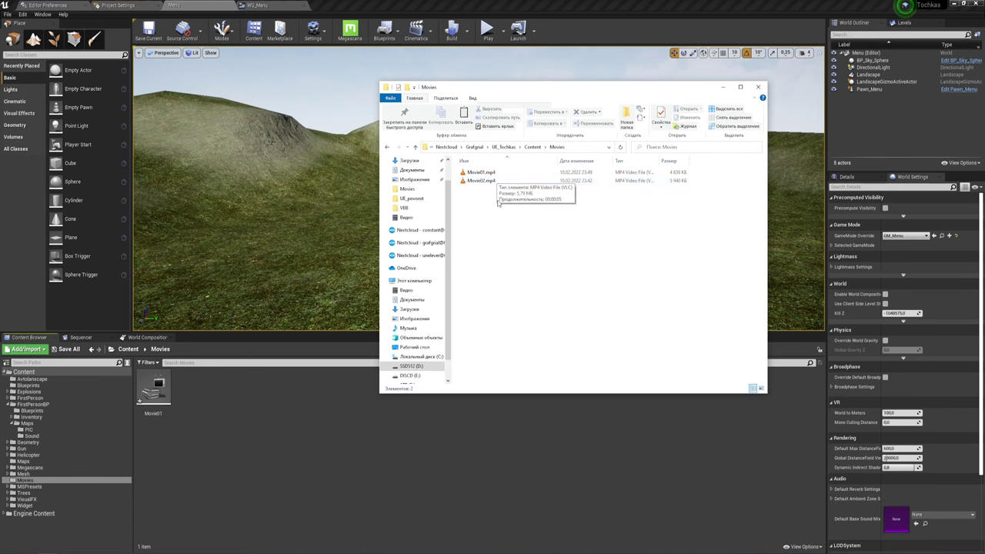
Step: Save the Movie01 asset with Save All and check Movie01.uasset in Explorer
{"action": "left_click_drag", "start_coordinate": [496, 180], "coordinate": [485, 169]}
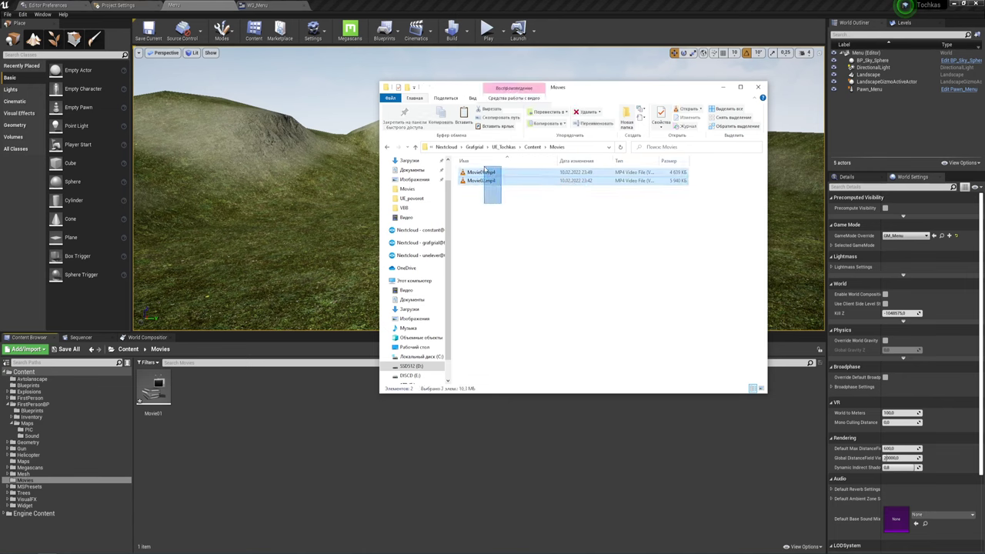
{"action": "left_click", "coordinate": [228, 403]}
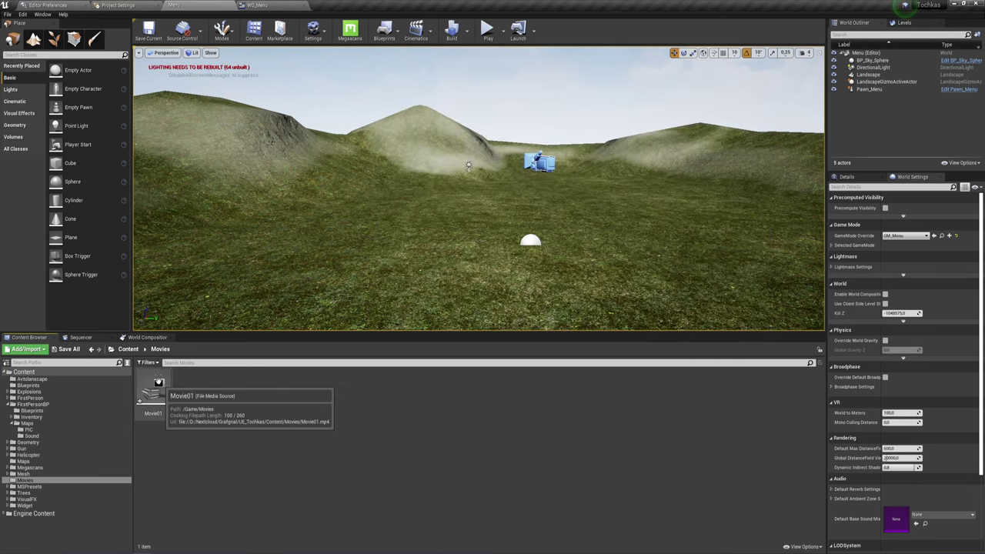
{"action": "left_click", "coordinate": [79, 352]}
{"action": "left_click", "coordinate": [560, 354]}
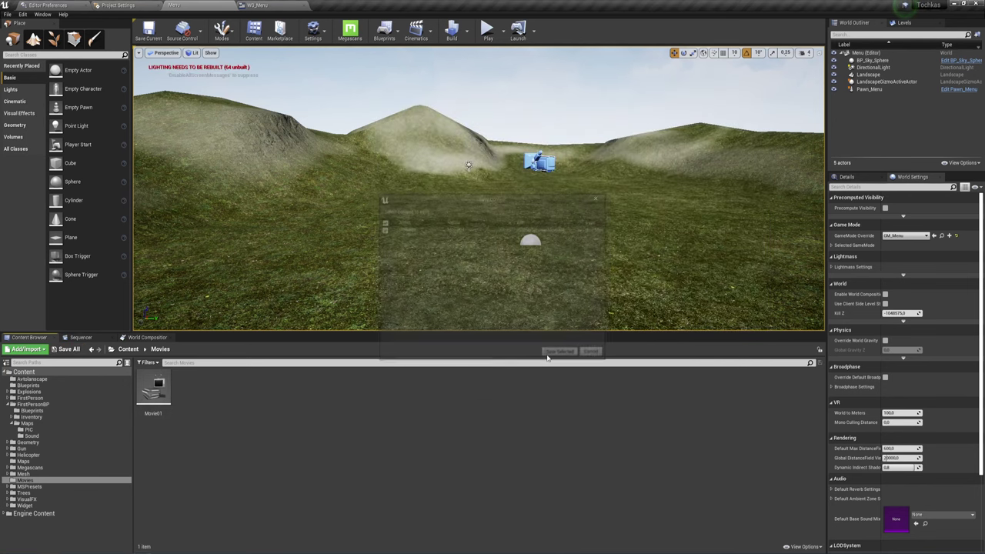
{"action": "key", "text": "alt+Tab"}
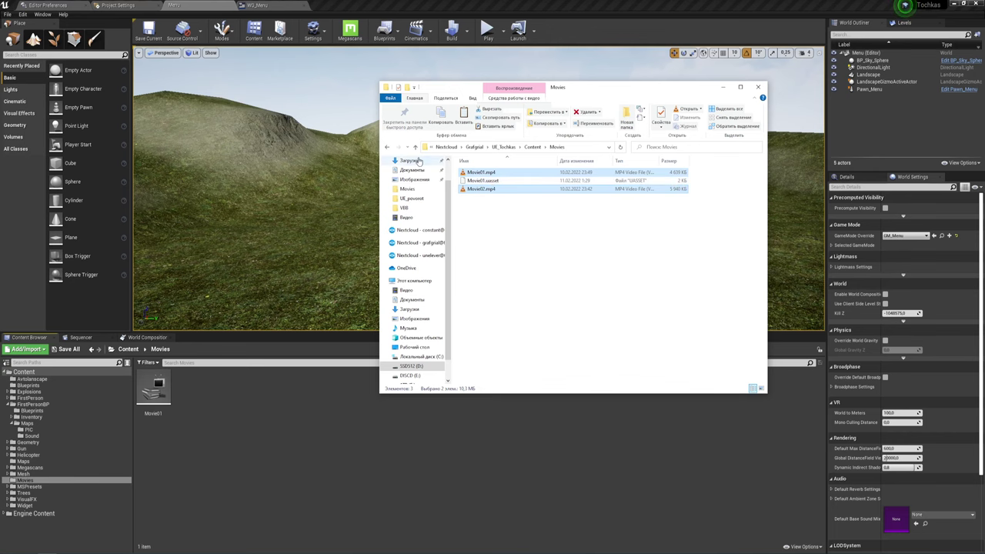
{"action": "left_click", "coordinate": [845, 52]}
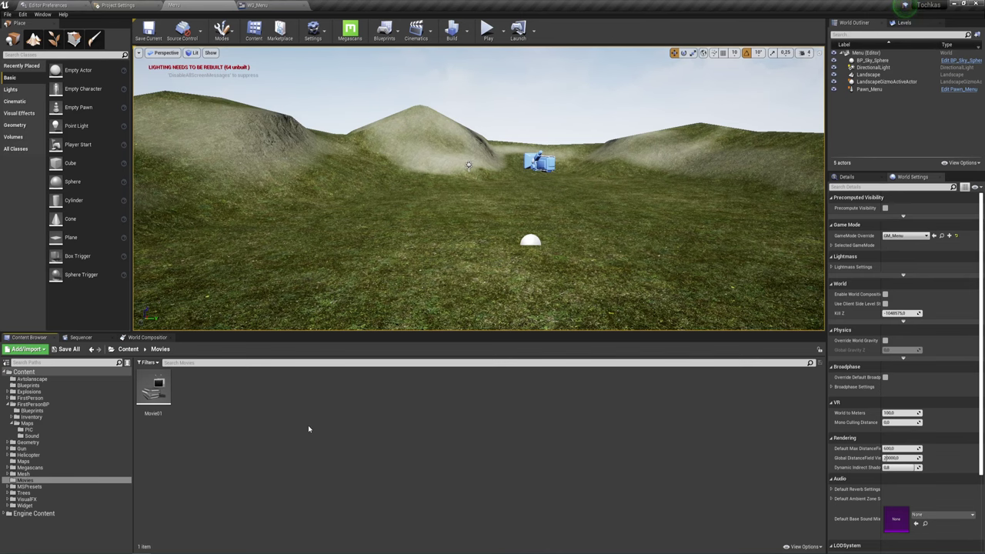
Step: Create a Media Player with a Video output MediaTexture and name it Movie01_MP
{"action": "right_click", "coordinate": [214, 409]}
{"action": "mouse_move", "coordinate": [253, 351]}
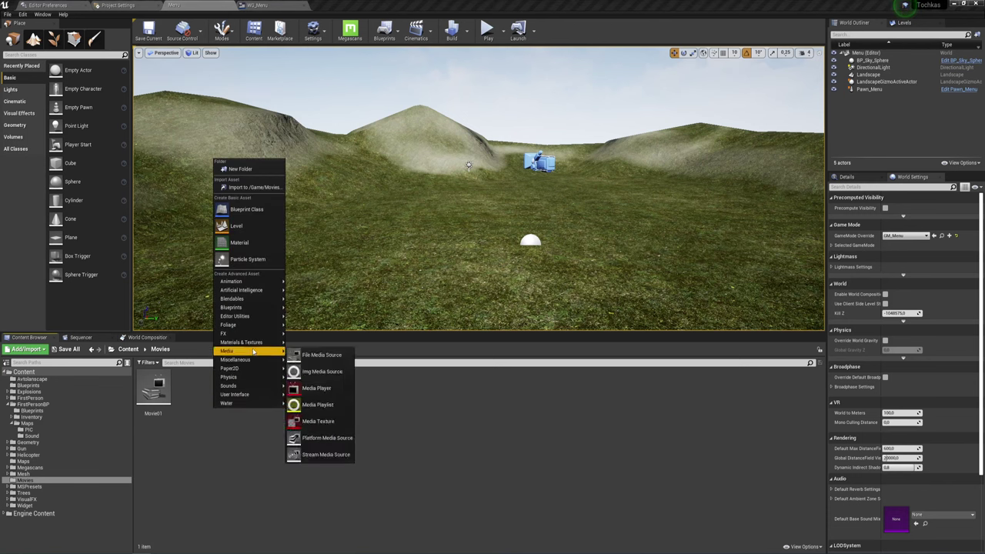
{"action": "left_click", "coordinate": [316, 388]}
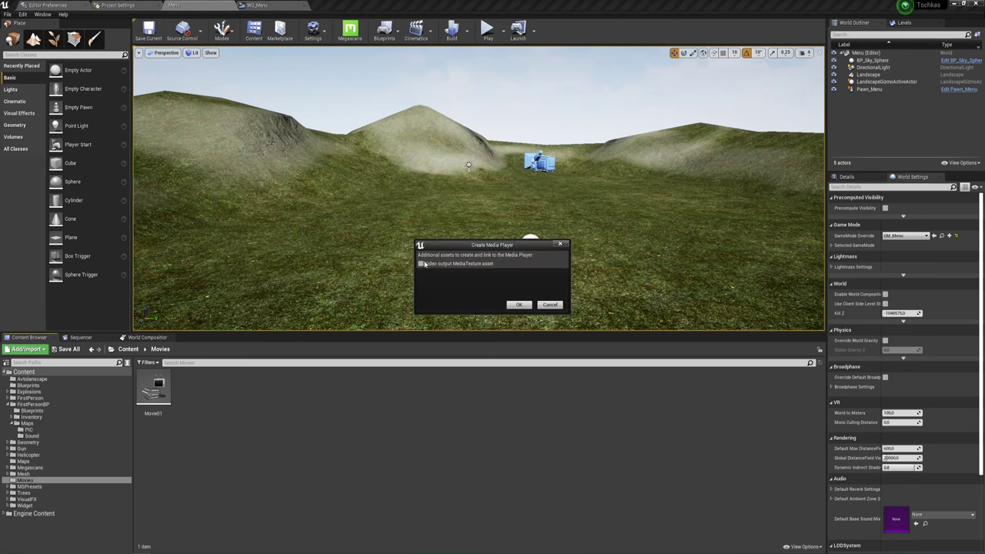
{"action": "left_click", "coordinate": [421, 264]}
{"action": "left_click", "coordinate": [521, 305]}
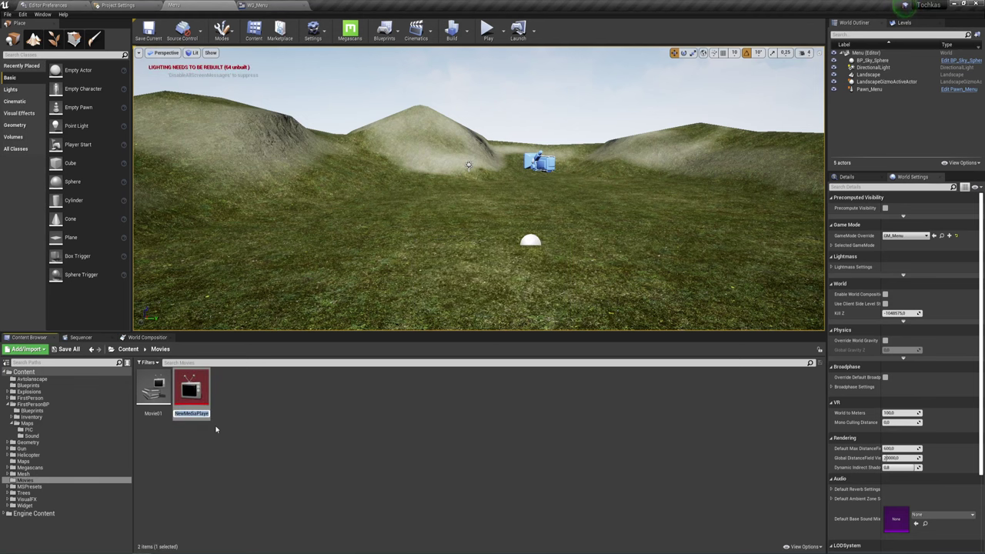
{"action": "key", "text": "BackSpace"}
{"action": "type", "text": "Movie"}
{"action": "type", "text": "01"}
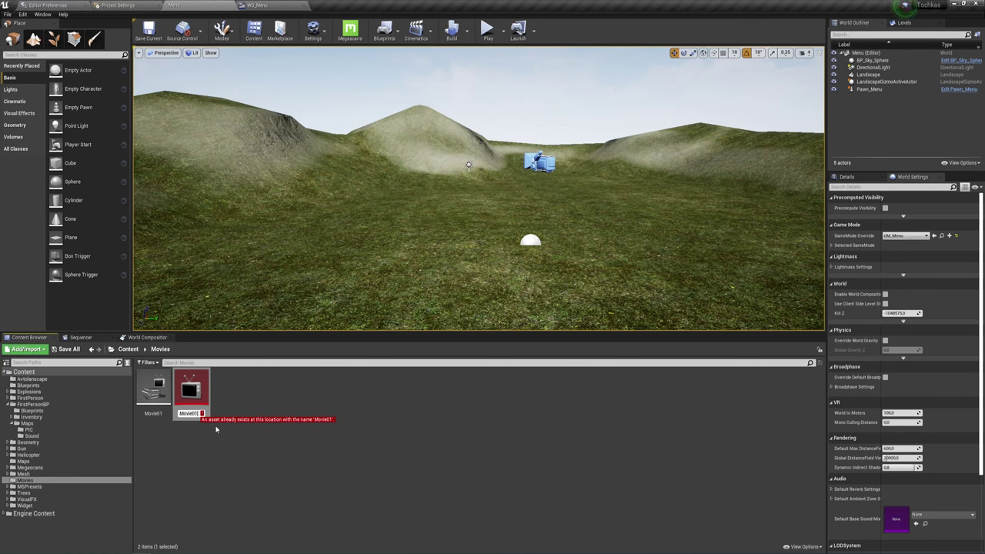
{"action": "type", "text": "_MP"}
{"action": "key", "text": "Return"}
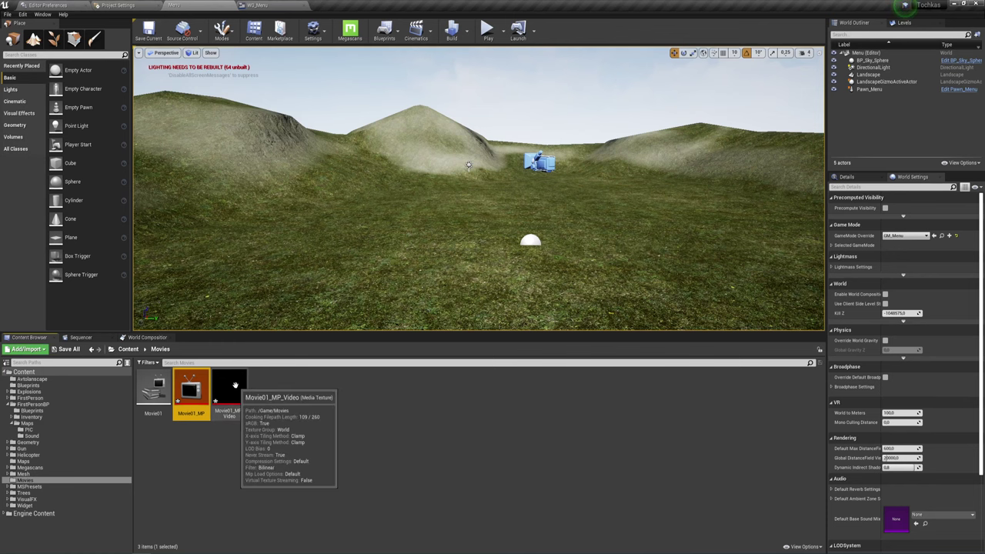
Step: Play Movie01 in the Movie01_MP editor, then pause it
{"action": "double_click", "coordinate": [193, 391]}
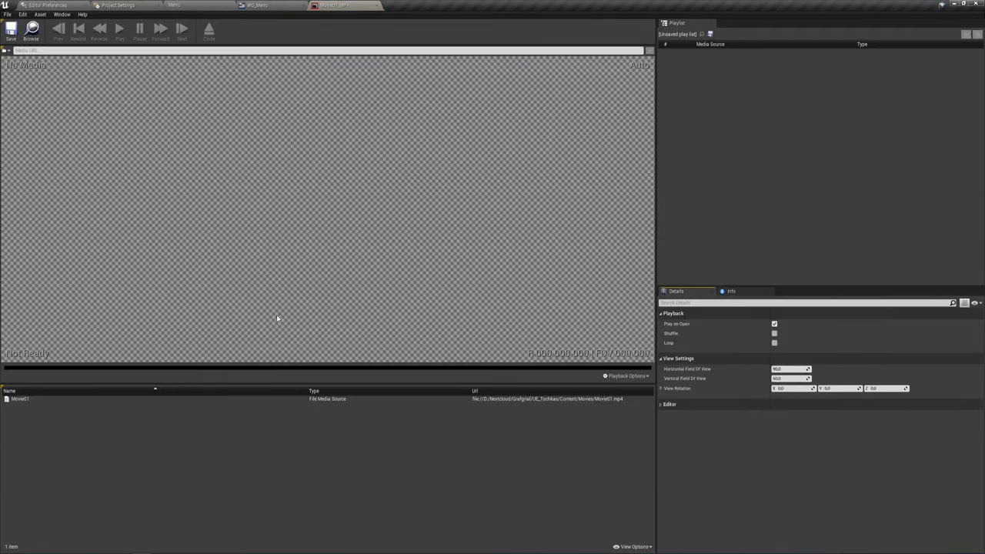
{"action": "left_click", "coordinate": [26, 400]}
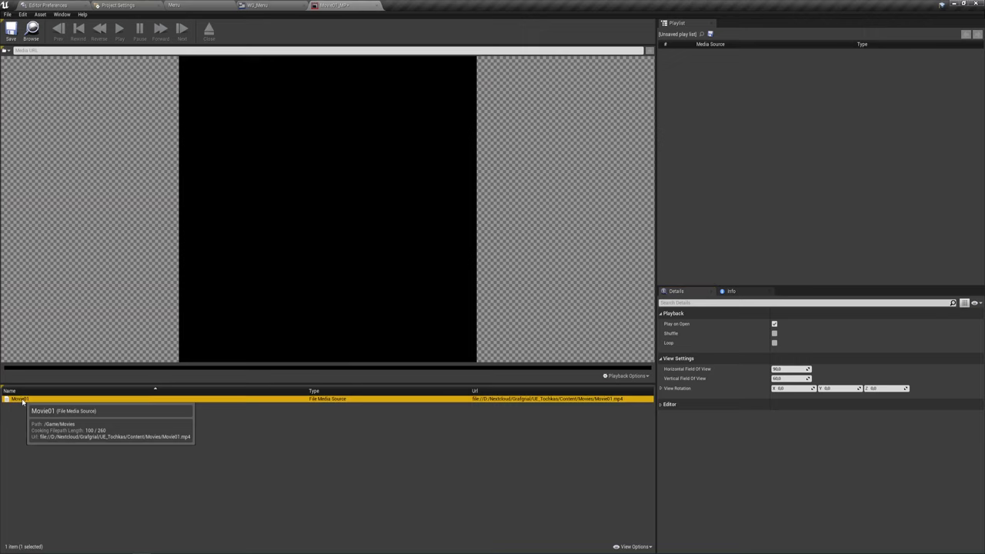
{"action": "double_click", "coordinate": [30, 399]}
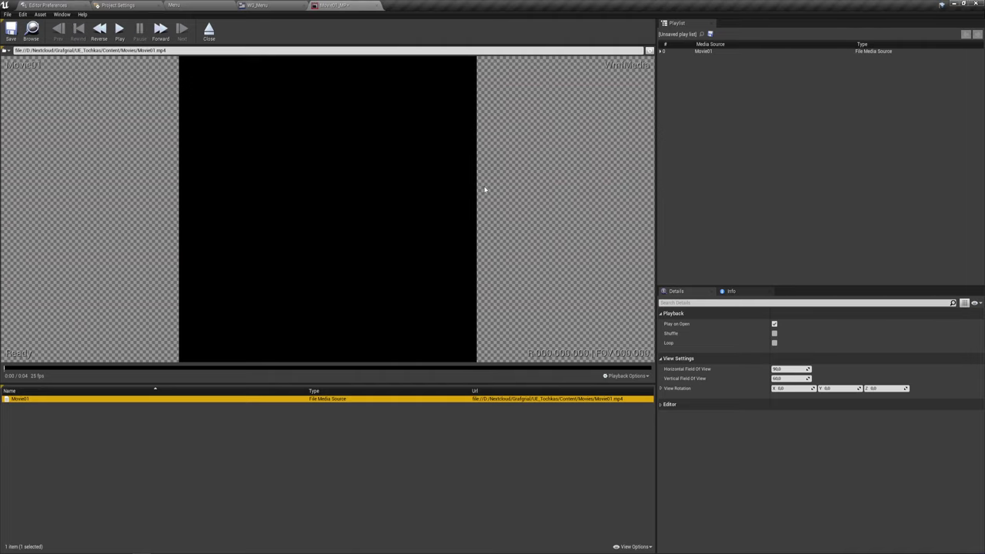
{"action": "double_click", "coordinate": [17, 398]}
{"action": "left_click", "coordinate": [181, 119]}
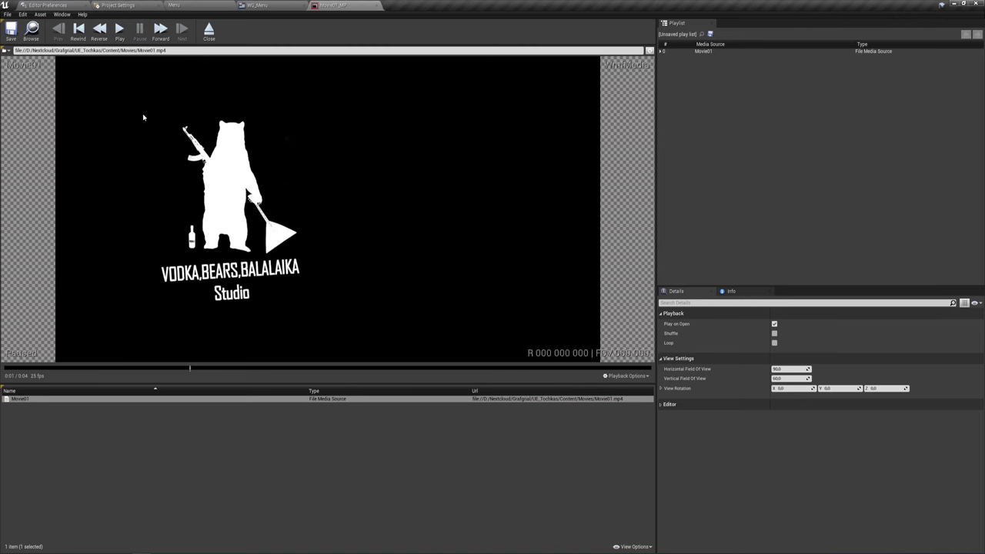
Step: Create Movie01_MP_Video_Mat from the Movie01_MP_Video texture and open it for editing
{"action": "left_click", "coordinate": [219, 6]}
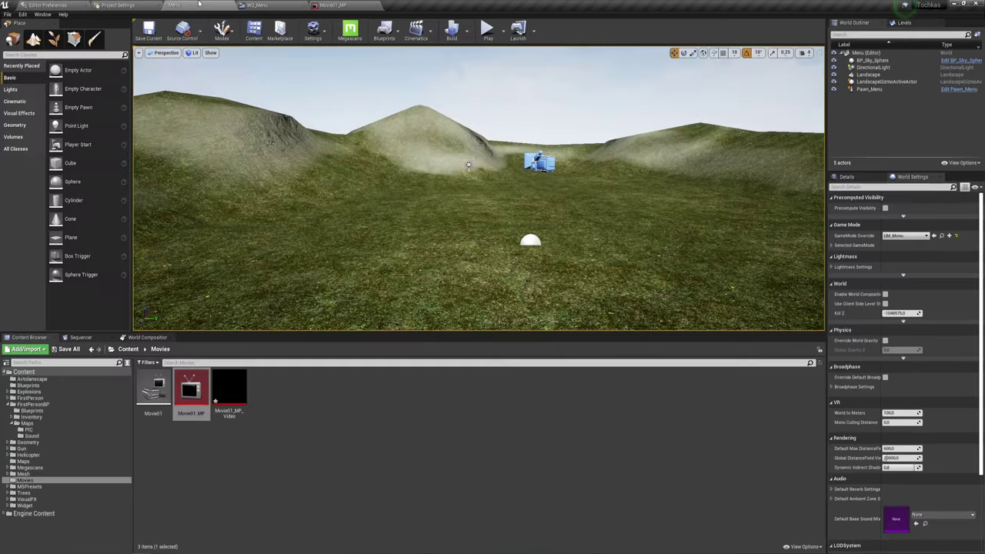
{"action": "right_click", "coordinate": [234, 386]}
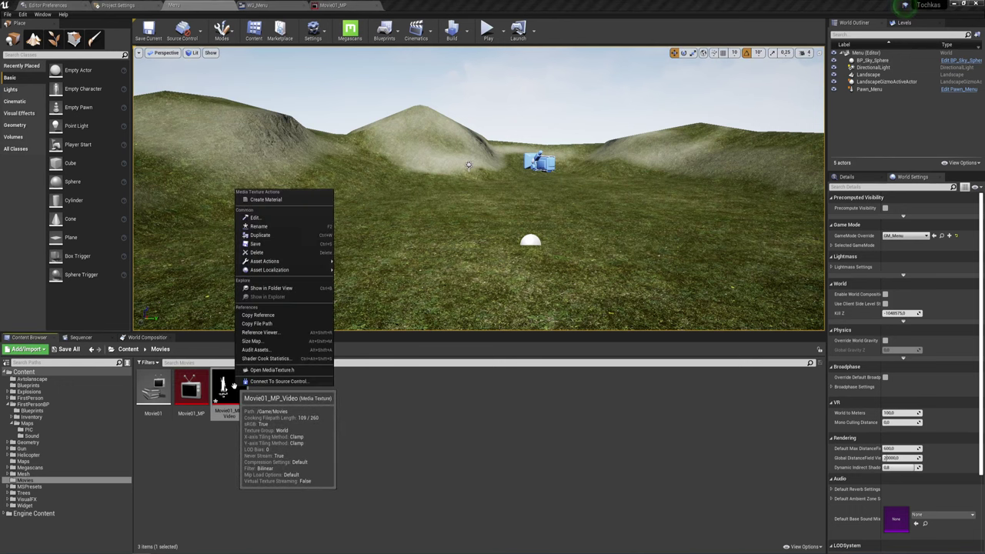
{"action": "left_click", "coordinate": [270, 201]}
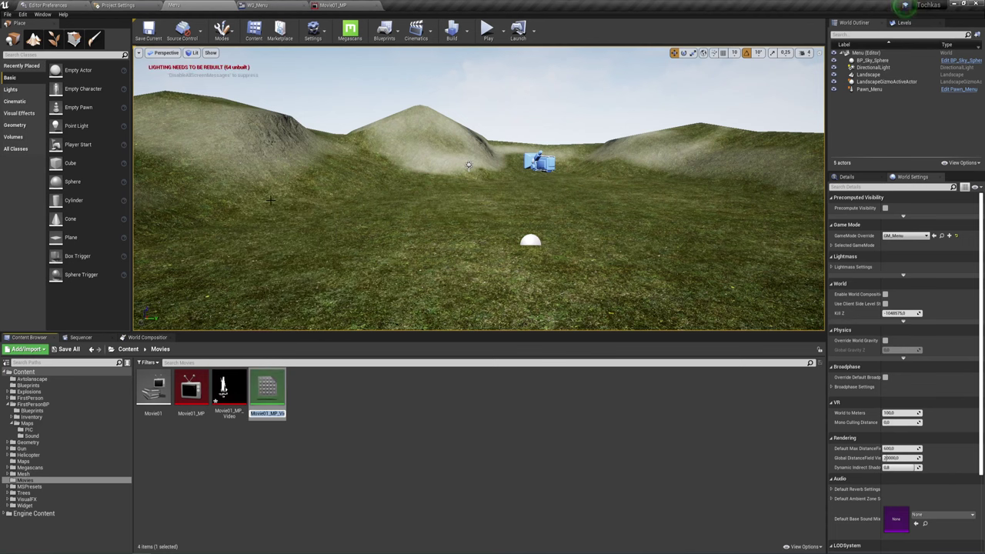
{"action": "key", "text": "Return"}
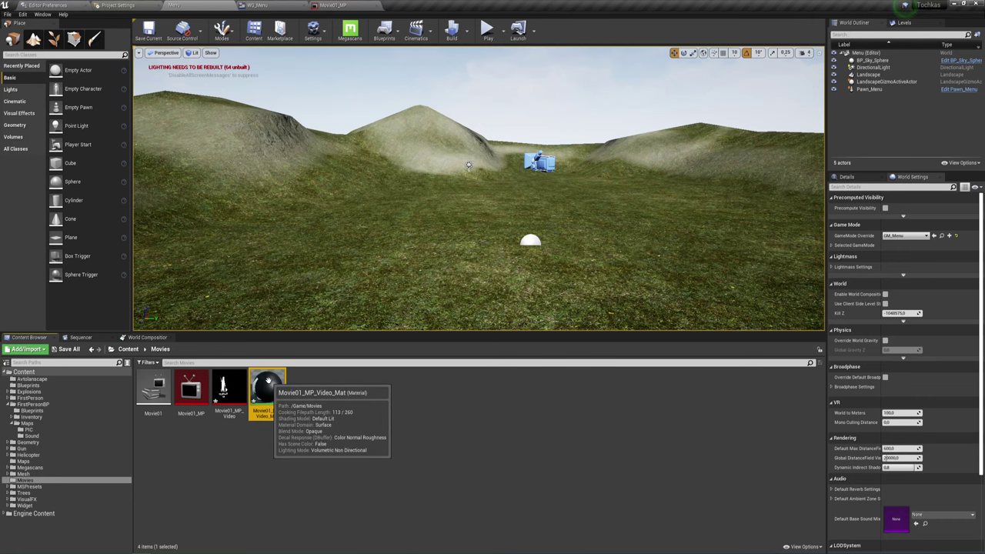
{"action": "double_click", "coordinate": [267, 382]}
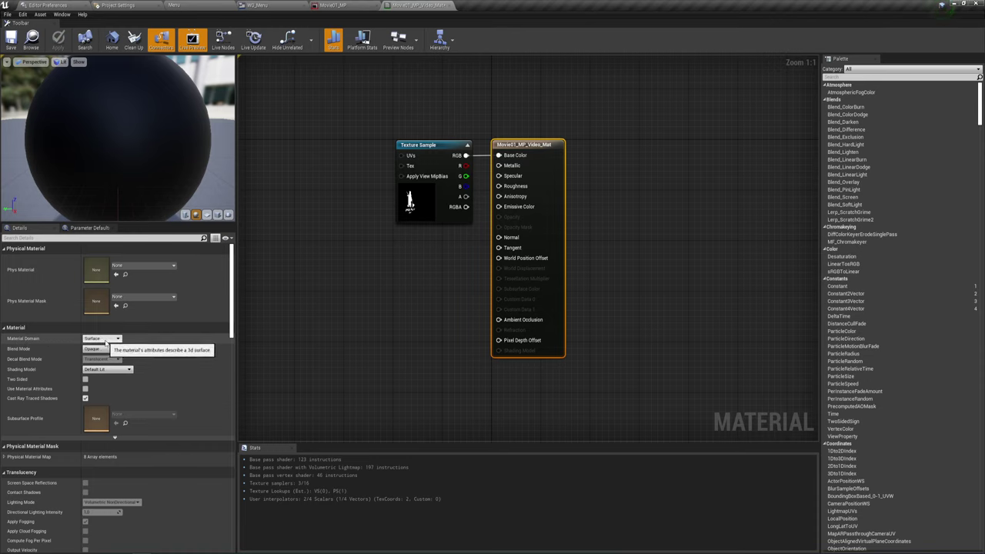
Step: Set the domain to User Interface, wire texture RGB into Final Color, then apply and save
{"action": "left_click", "coordinate": [106, 340]}
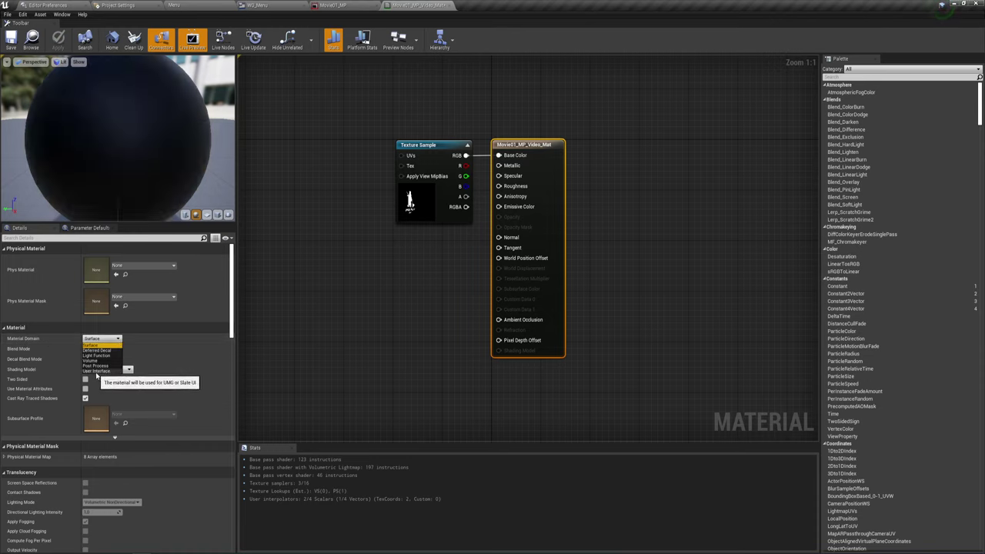
{"action": "left_click", "coordinate": [97, 372]}
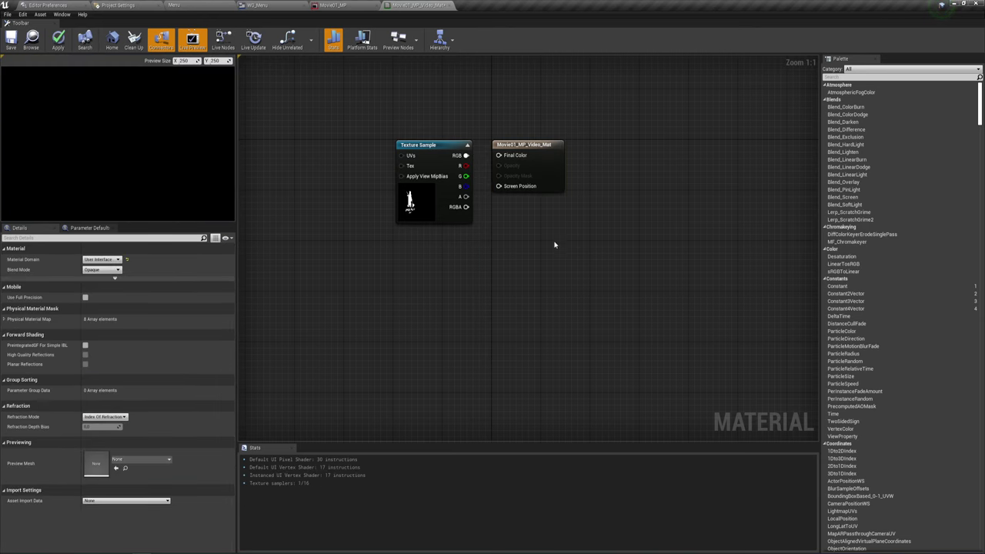
{"action": "left_click_drag", "start_coordinate": [526, 145], "coordinate": [557, 145]}
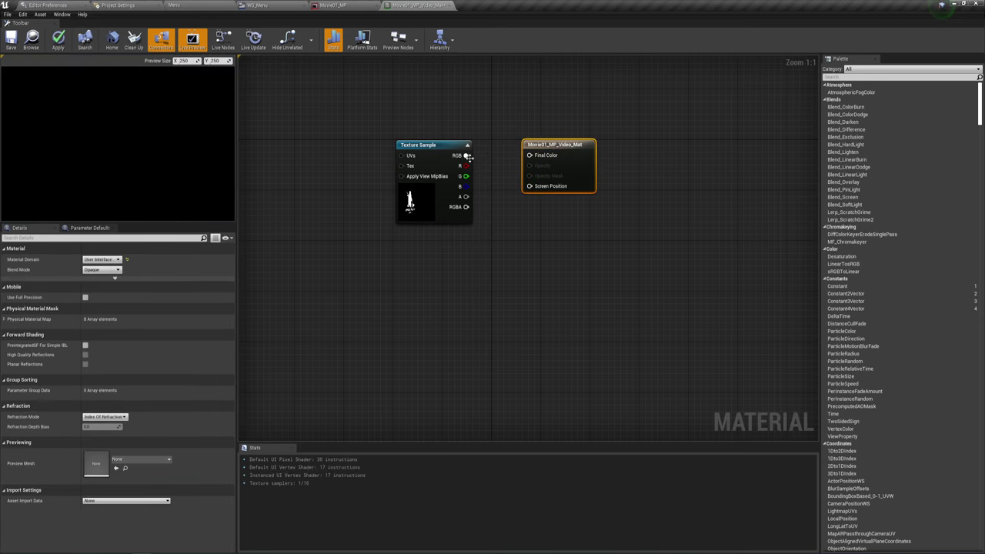
{"action": "left_click_drag", "start_coordinate": [467, 156], "coordinate": [530, 155]}
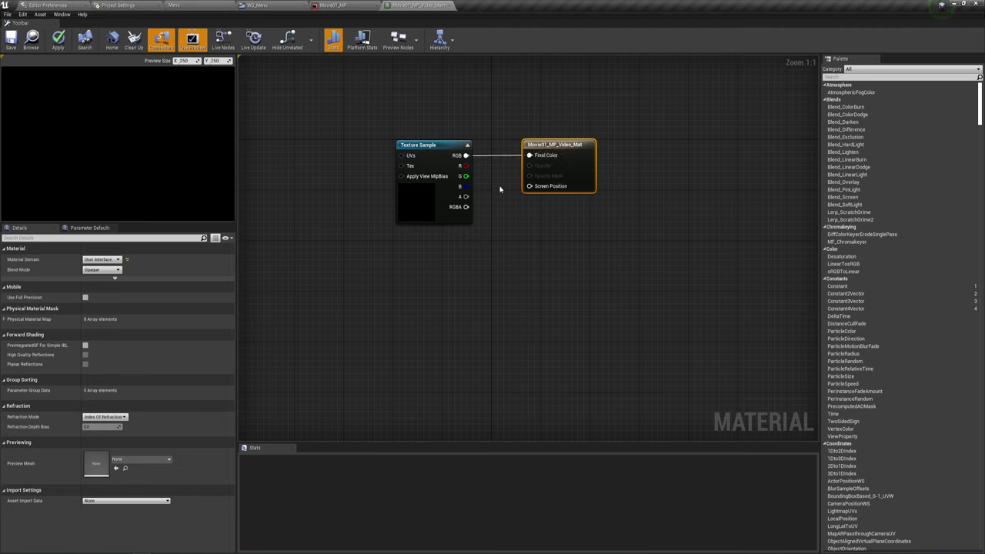
{"action": "left_click", "coordinate": [505, 206]}
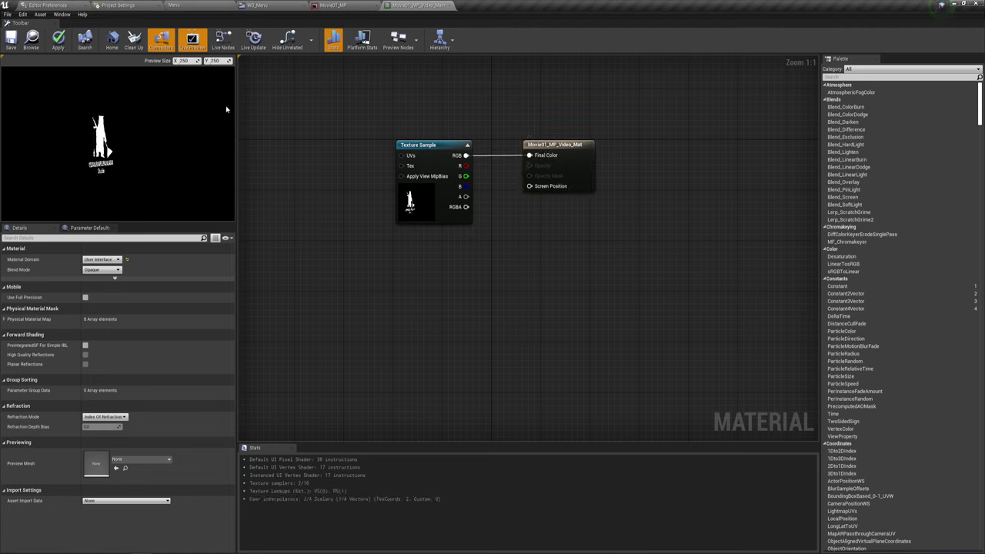
{"action": "left_click", "coordinate": [14, 42]}
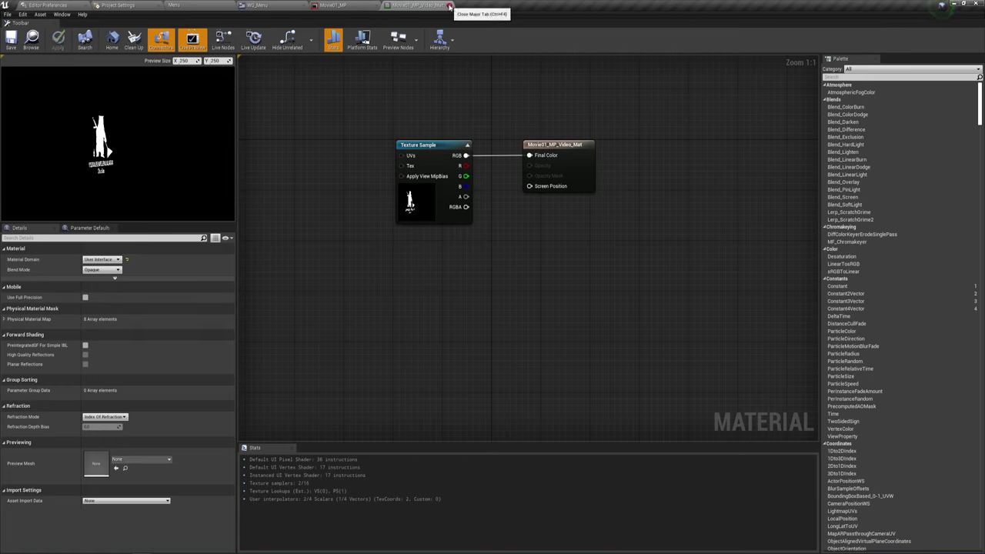
{"action": "left_click", "coordinate": [450, 7]}
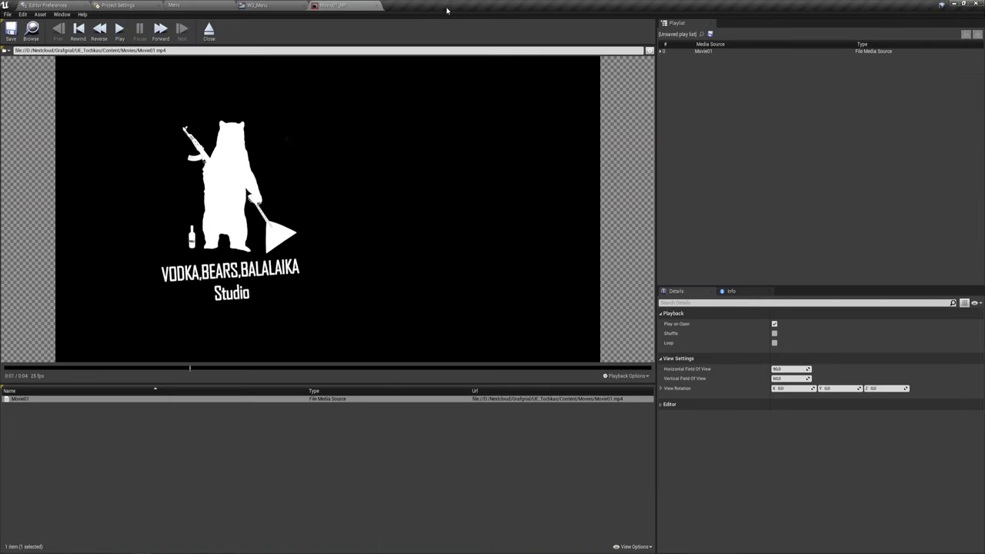
Step: Select Movie01_MP_Video_Mat in the Content Browser and assign it as Image_1's brush image
{"action": "left_click", "coordinate": [259, 6]}
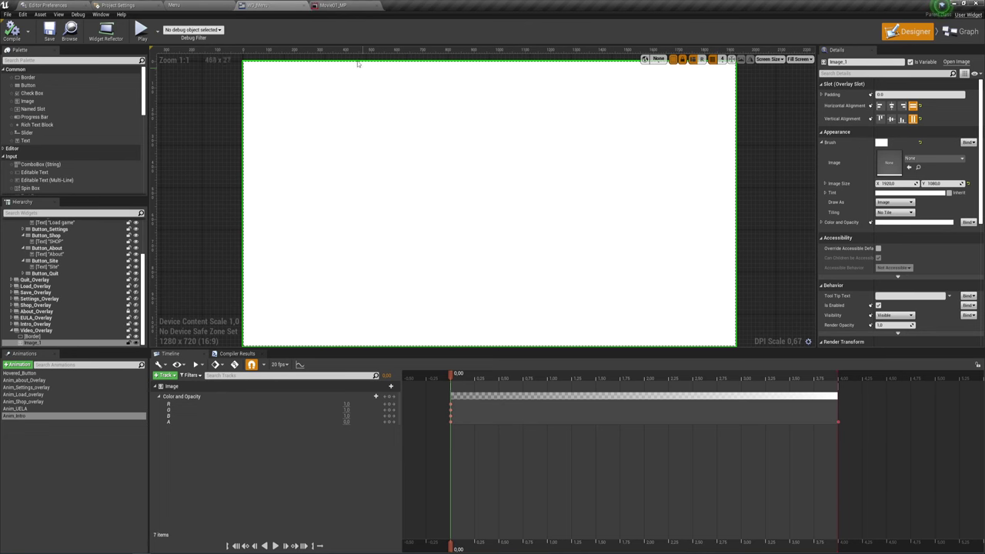
{"action": "left_click", "coordinate": [184, 4]}
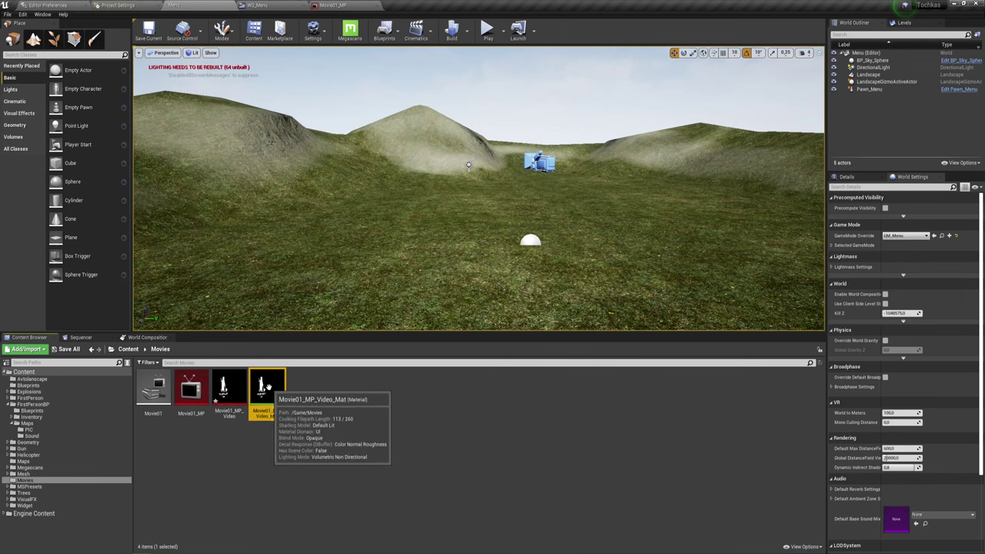
{"action": "left_click", "coordinate": [267, 393]}
{"action": "left_click", "coordinate": [273, 6]}
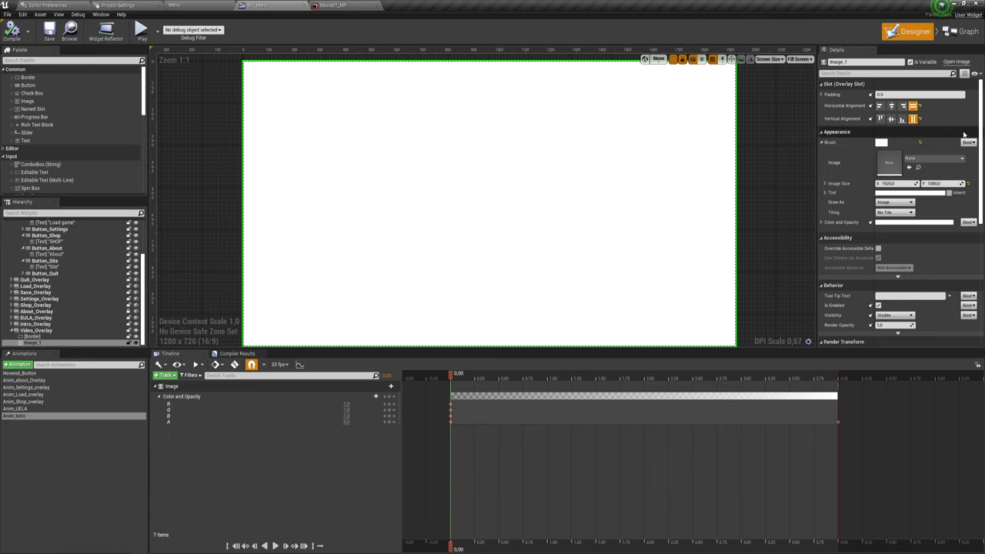
{"action": "left_click", "coordinate": [909, 167]}
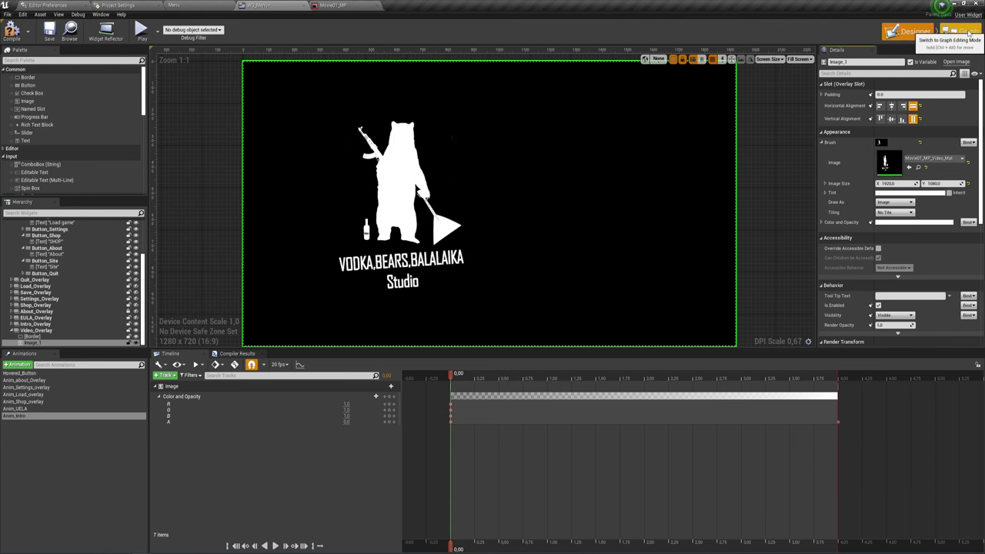
{"action": "left_click", "coordinate": [968, 31]}
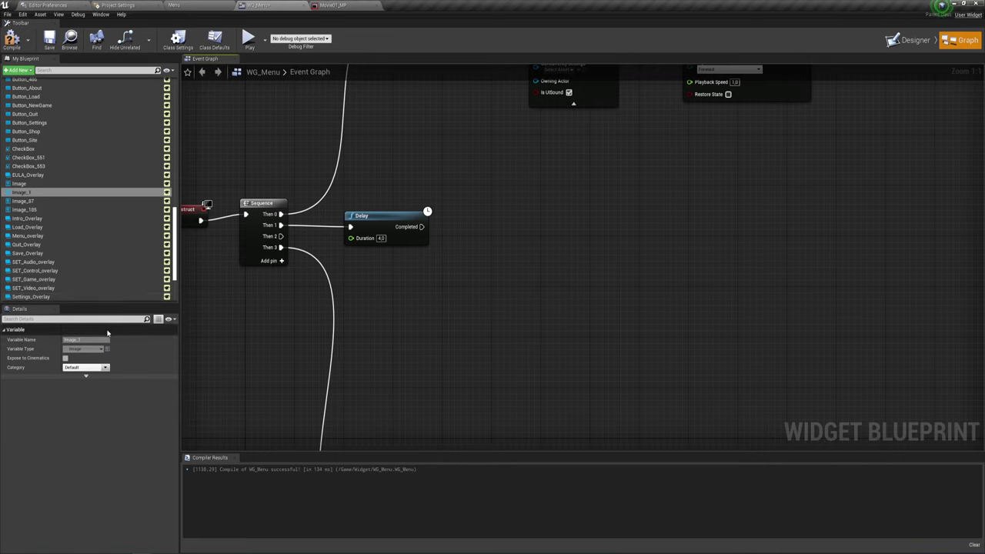
Step: Add a Set Visibility node targeting Video_Overlay, triggered by the Delay's Completed output
{"action": "scroll", "coordinate": [44, 214], "scroll_direction": "down", "scroll_amount": 2}
{"action": "scroll", "coordinate": [43, 214], "scroll_direction": "up", "scroll_amount": 1}
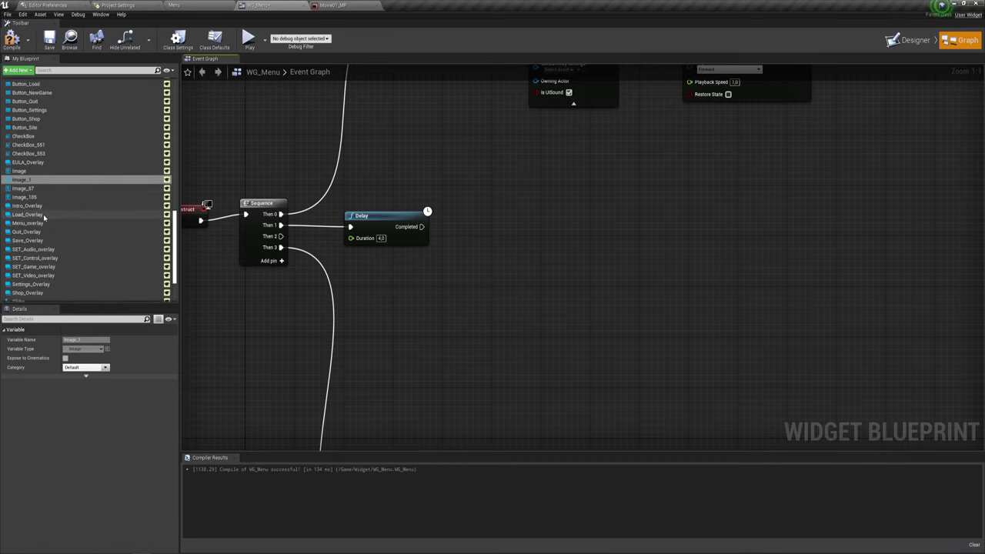
{"action": "scroll", "coordinate": [44, 214], "scroll_direction": "up", "scroll_amount": 2}
{"action": "scroll", "coordinate": [43, 214], "scroll_direction": "up", "scroll_amount": 1}
{"action": "scroll", "coordinate": [44, 218], "scroll_direction": "up", "scroll_amount": 1}
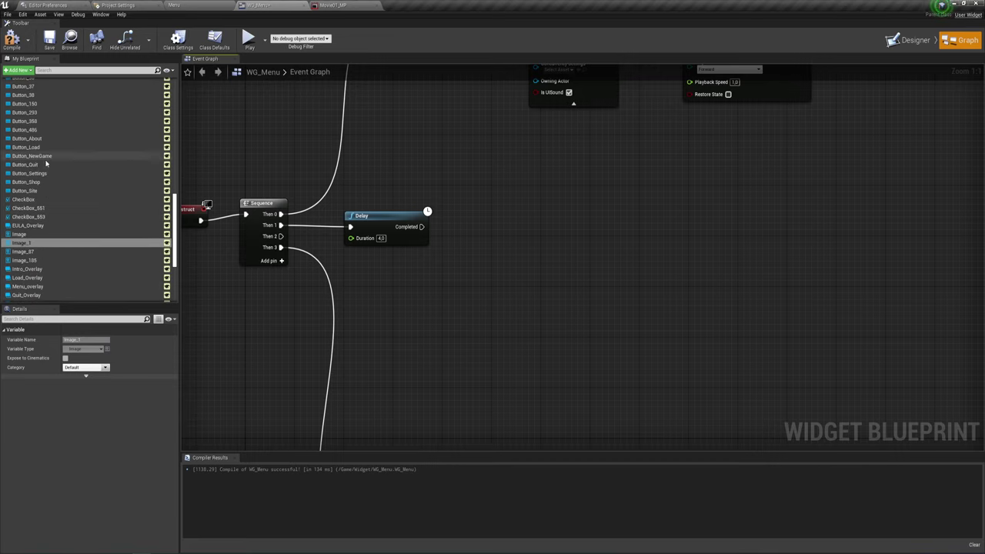
{"action": "scroll", "coordinate": [44, 218], "scroll_direction": "down", "scroll_amount": 3}
{"action": "scroll", "coordinate": [44, 207], "scroll_direction": "down", "scroll_amount": 2}
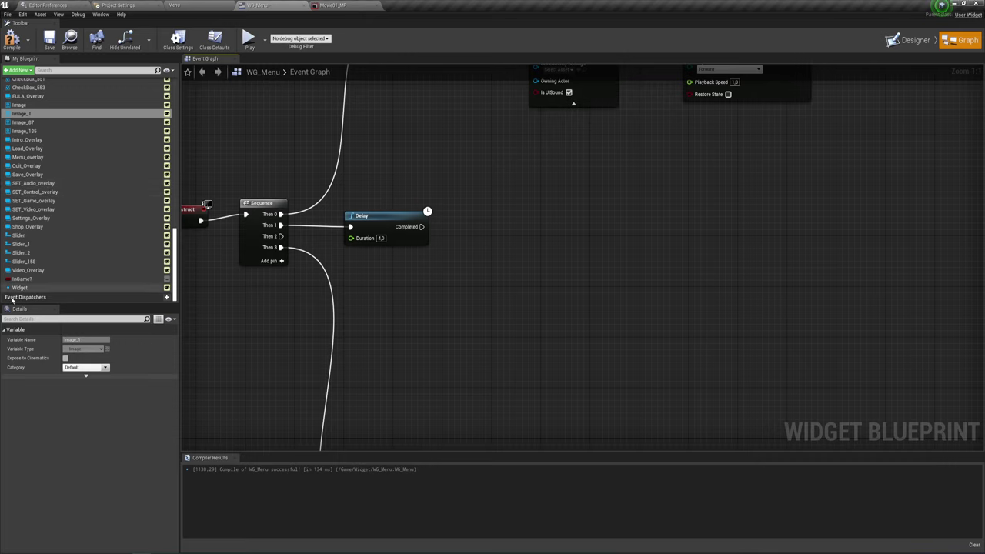
{"action": "mouse_move", "coordinate": [28, 270]}
{"action": "left_mouse_down"}
{"action": "mouse_move", "coordinate": [431, 264]}
{"action": "mouse_move", "coordinate": [500, 196]}
{"action": "left_mouse_up"}
{"action": "type", "text": "set"}
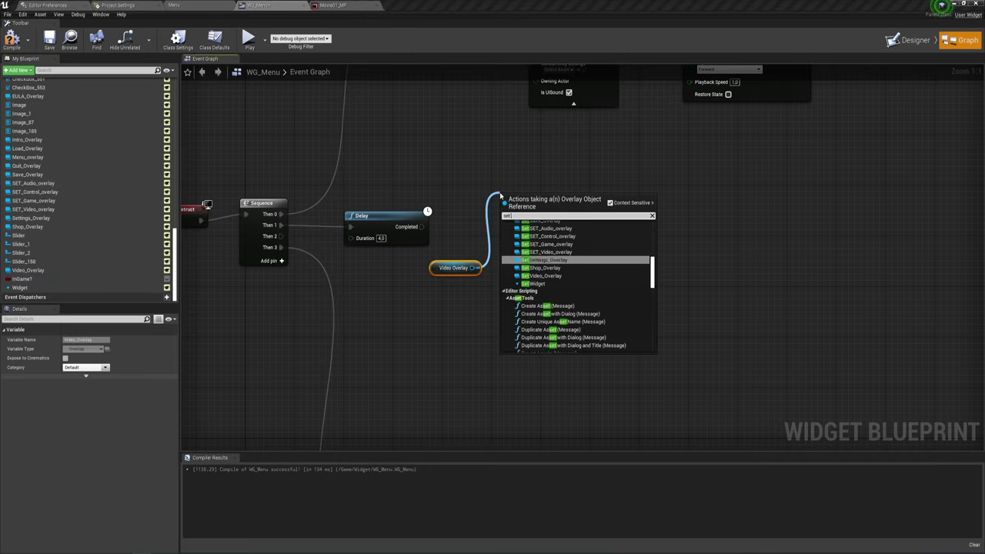
{"action": "type", "text": " vi"}
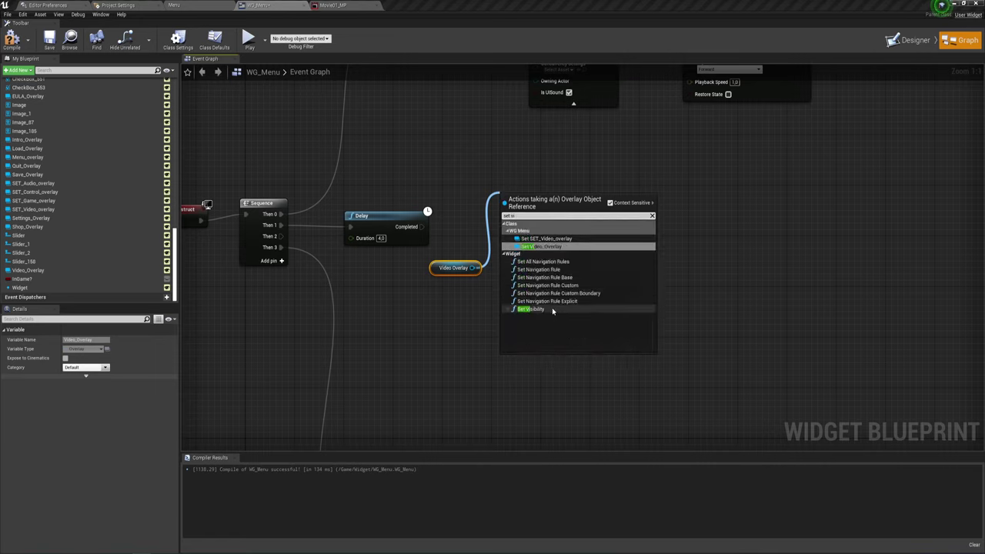
{"action": "left_click", "coordinate": [554, 310]}
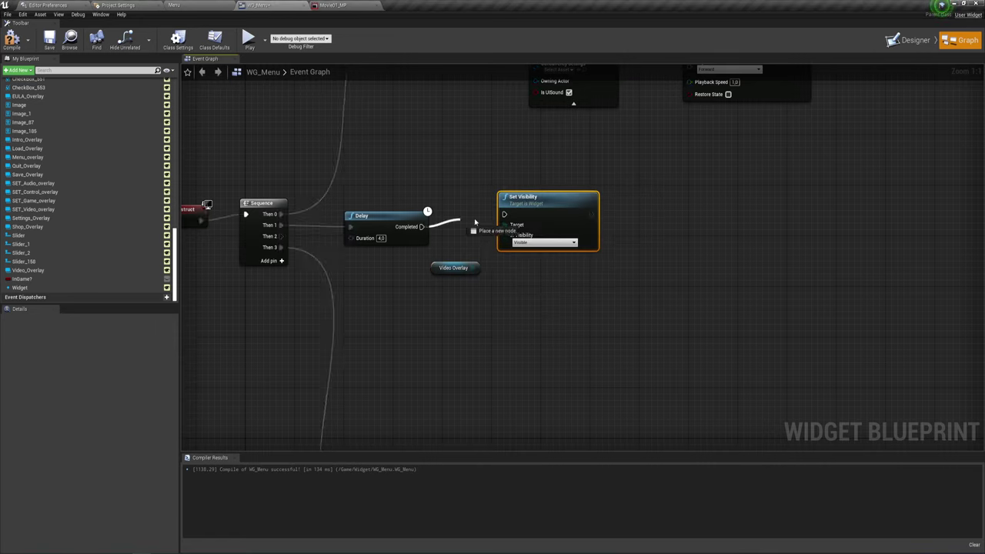
{"action": "mouse_move", "coordinate": [422, 227]}
{"action": "left_mouse_down"}
{"action": "mouse_move", "coordinate": [504, 215]}
{"action": "mouse_move", "coordinate": [522, 225]}
{"action": "left_mouse_up"}
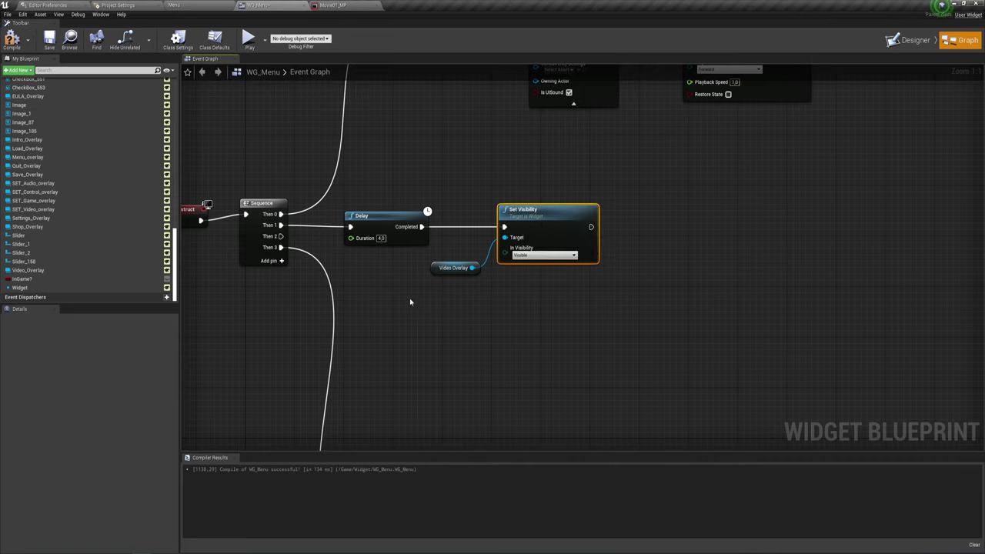
Step: Tidy the graph, moving Video Overlay and Set Visibility closer to the Delay node
{"action": "left_click_drag", "start_coordinate": [409, 298], "coordinate": [516, 229]}
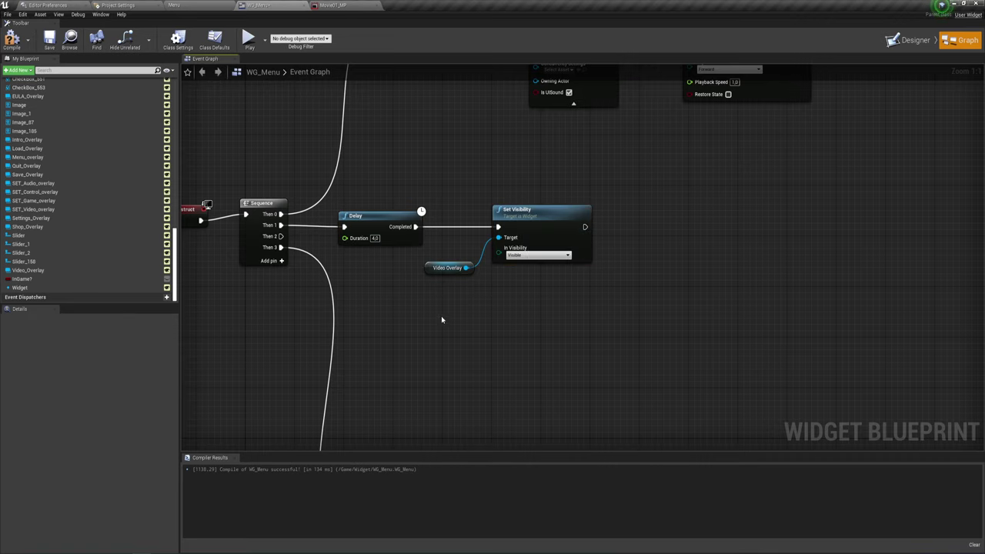
{"action": "mouse_move", "coordinate": [441, 316]}
{"action": "left_mouse_down"}
{"action": "mouse_move", "coordinate": [516, 229]}
{"action": "mouse_move", "coordinate": [461, 224]}
{"action": "left_mouse_up"}
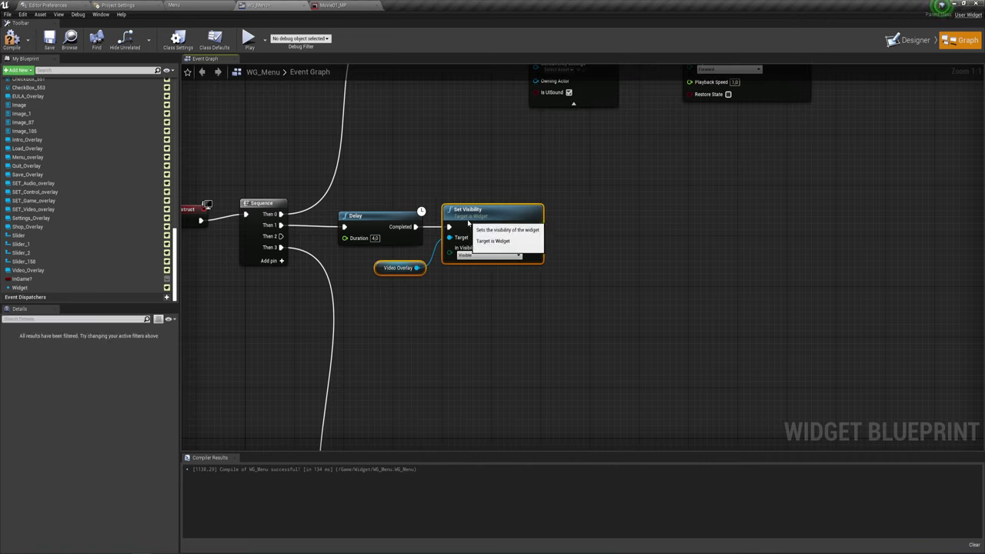
{"action": "left_click", "coordinate": [451, 297]}
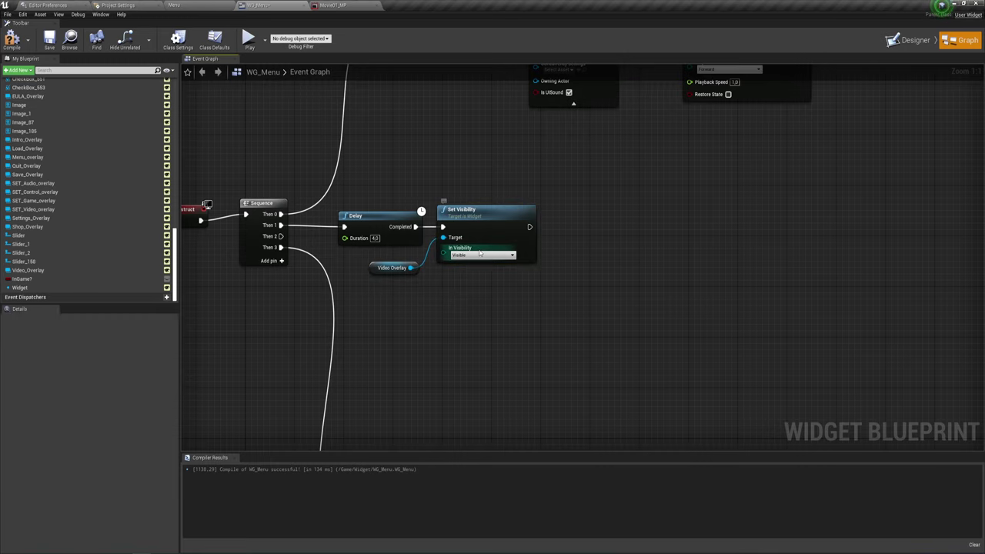
{"action": "mouse_move", "coordinate": [554, 283]}
{"action": "right_mouse_down"}
{"action": "mouse_move", "coordinate": [525, 287]}
{"action": "mouse_move", "coordinate": [512, 266]}
{"action": "right_mouse_up"}
{"action": "mouse_move", "coordinate": [309, 283]}
{"action": "left_mouse_down"}
{"action": "mouse_move", "coordinate": [375, 199]}
{"action": "mouse_move", "coordinate": [443, 197]}
{"action": "left_mouse_up"}
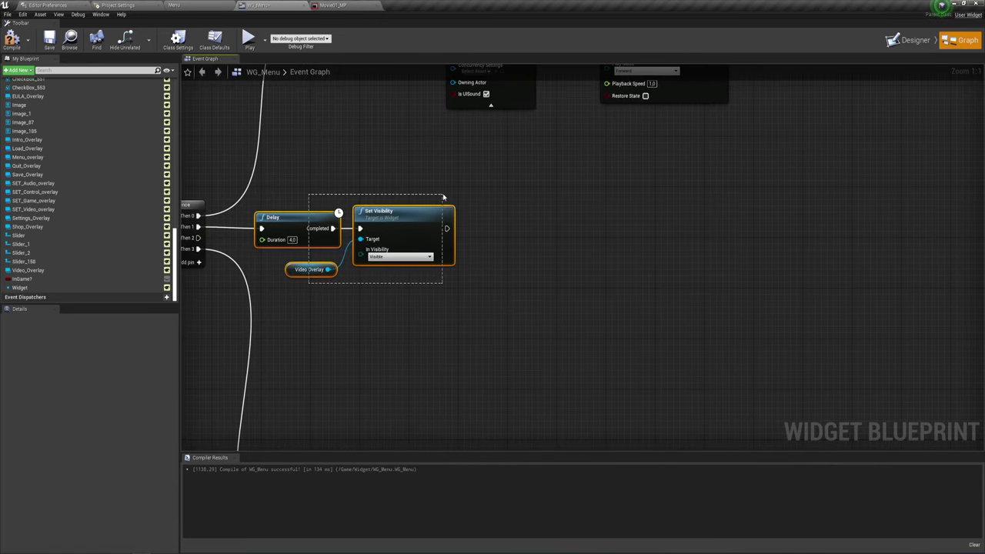
{"action": "left_click_drag", "start_coordinate": [308, 180], "coordinate": [411, 302]}
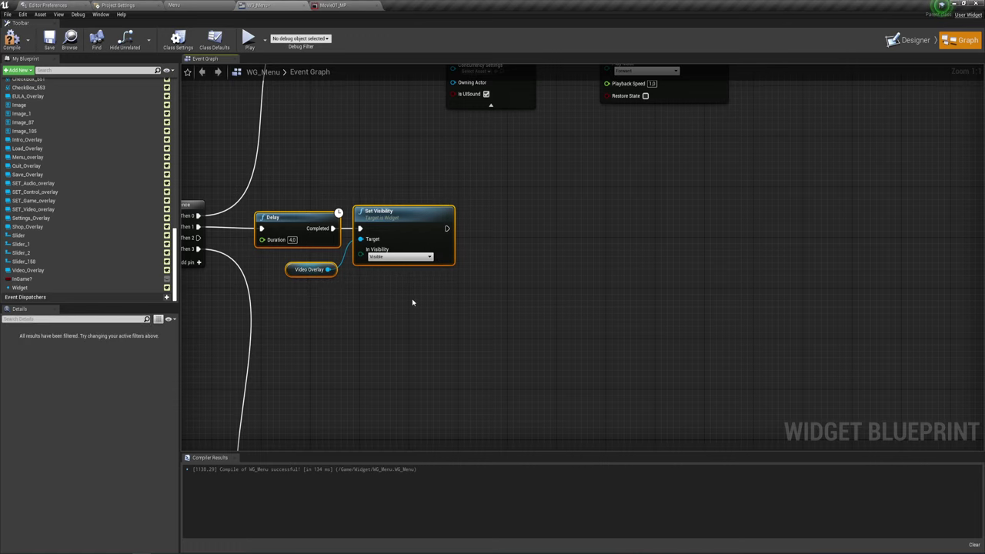
{"action": "right_click_drag", "start_coordinate": [499, 280], "coordinate": [480, 273]}
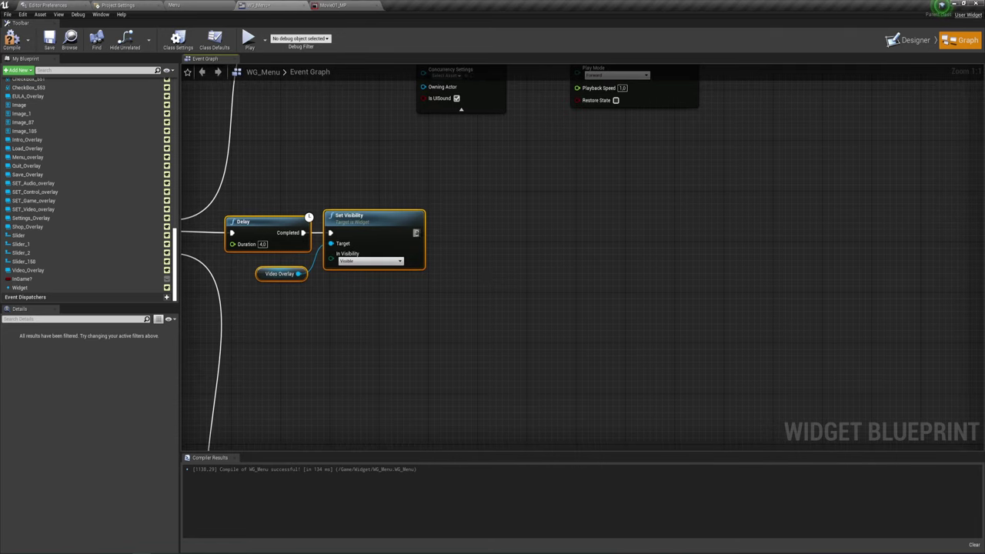
{"action": "left_click_drag", "start_coordinate": [416, 232], "coordinate": [508, 213]}
Step: Add a Play Sound 2D node right after Set Visibility
{"action": "type", "text": "pl"}
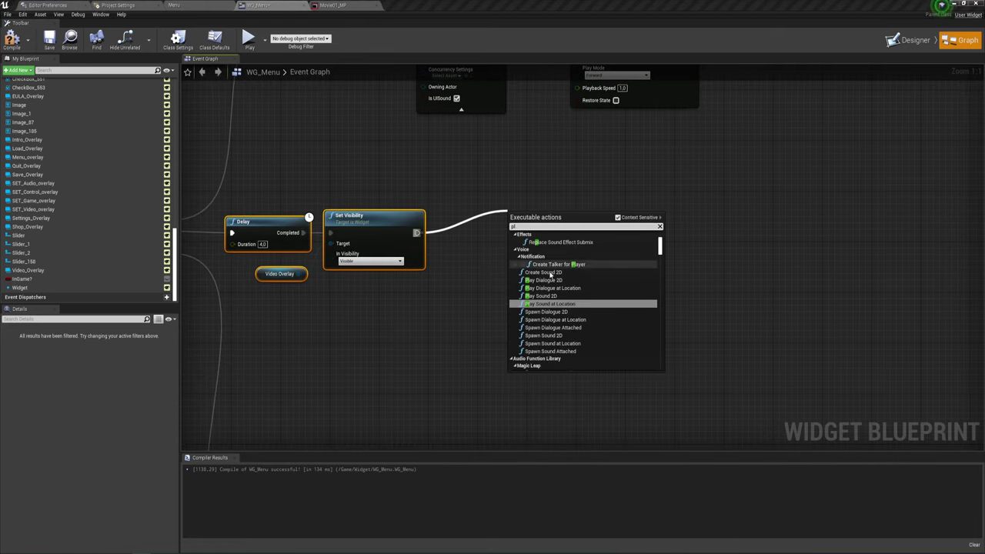
{"action": "left_click", "coordinate": [543, 296]}
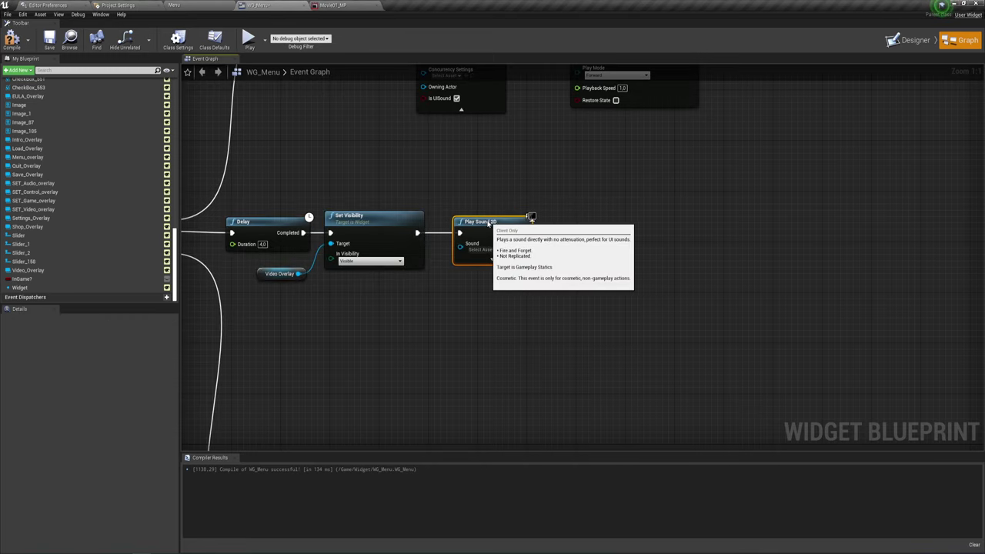
{"action": "left_click_drag", "start_coordinate": [546, 221], "coordinate": [484, 227]}
{"action": "left_click", "coordinate": [489, 250]}
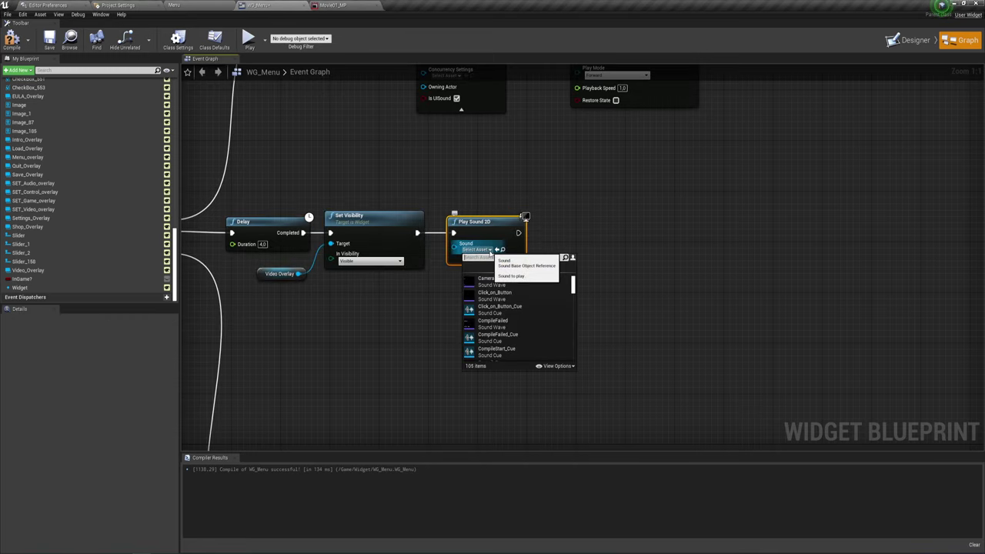
{"action": "left_click", "coordinate": [489, 250]}
Step: Import the fireball-whoosh sound into Movies, preview it, and assign it to Play Sound 2D
{"action": "left_click", "coordinate": [170, 4]}
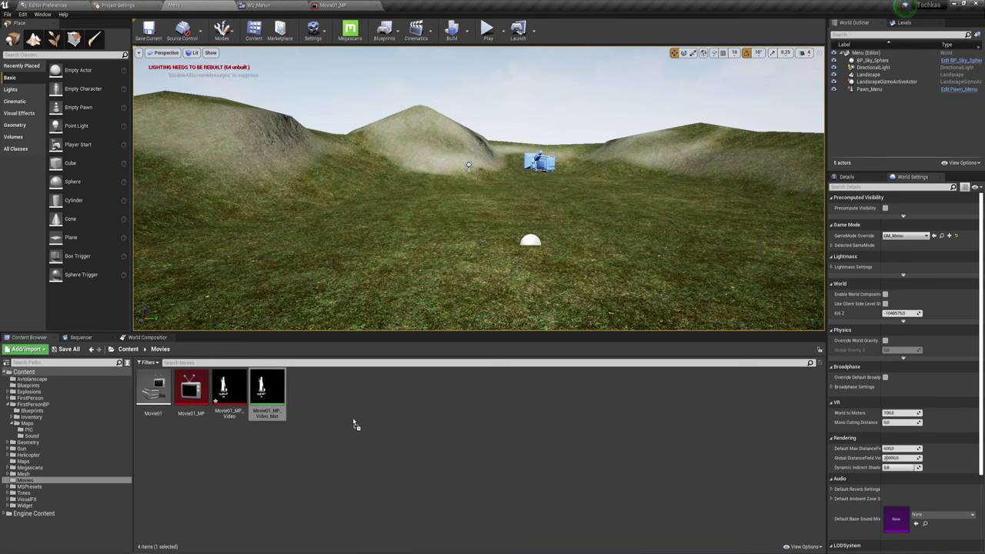
{"action": "left_click_drag", "start_coordinate": [639, 438], "coordinate": [362, 424]}
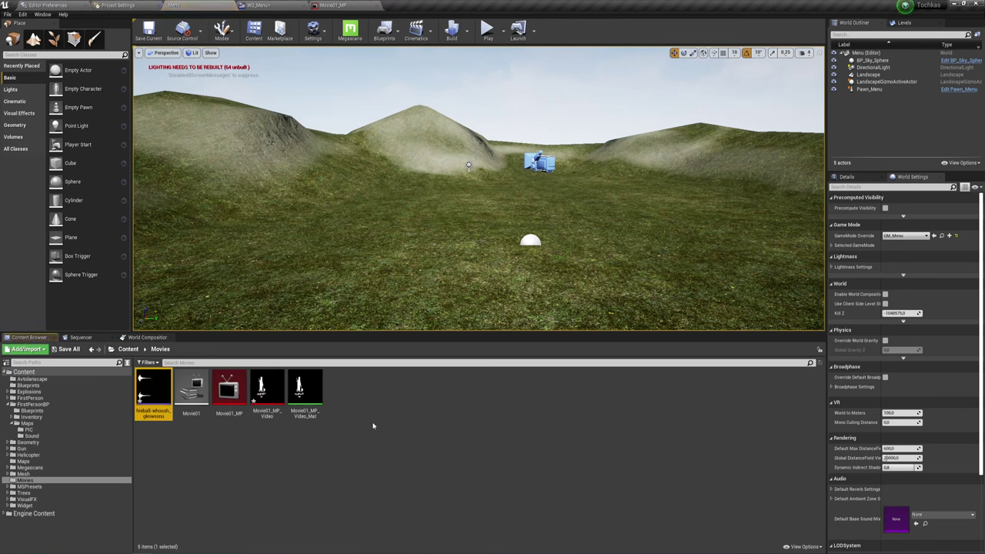
{"action": "left_click", "coordinate": [153, 388]}
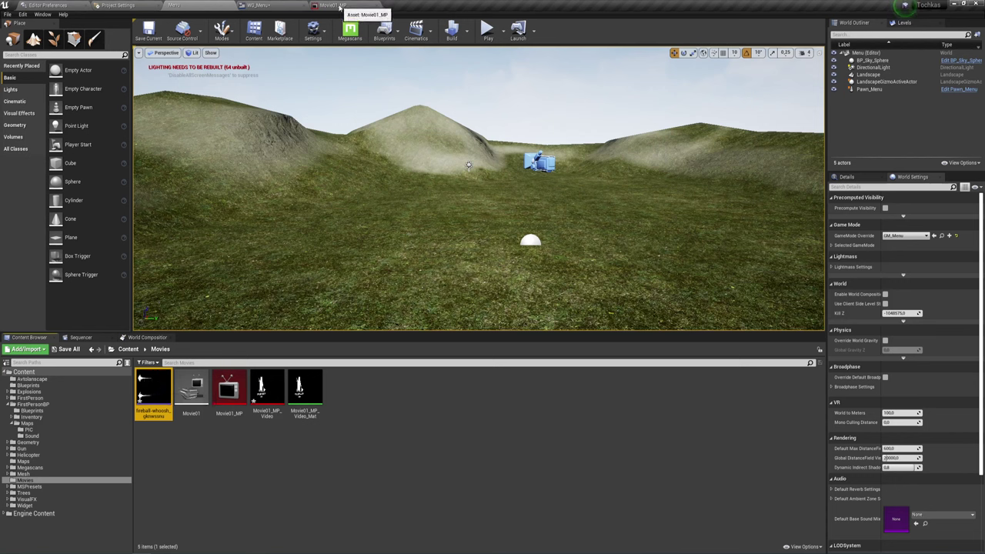
{"action": "left_click", "coordinate": [269, 5]}
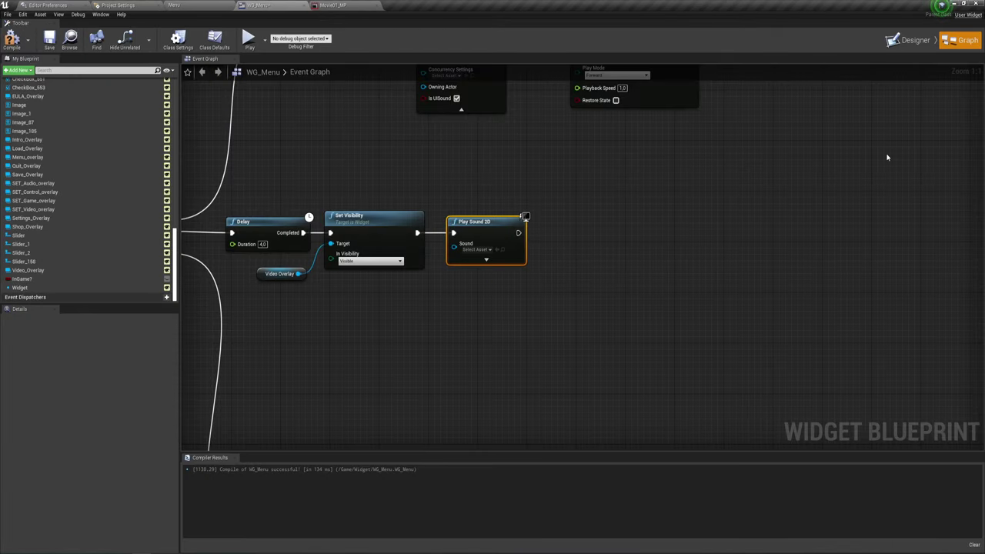
{"action": "left_click", "coordinate": [476, 249]}
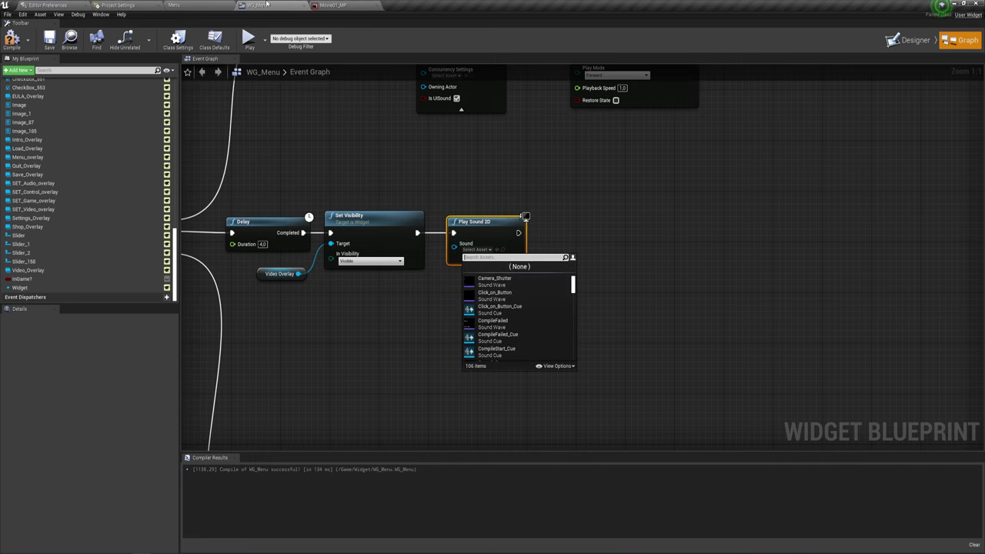
{"action": "left_click", "coordinate": [199, 6]}
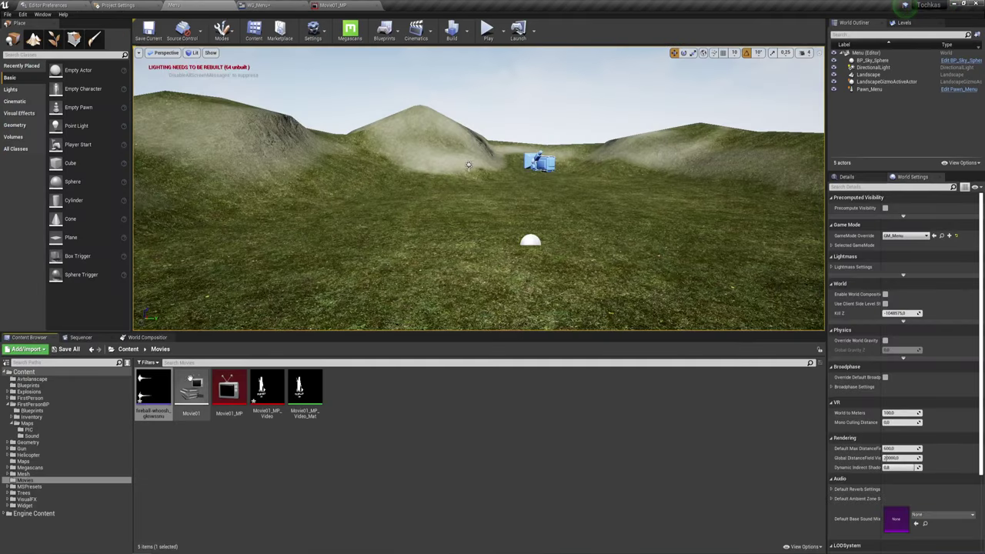
{"action": "left_click", "coordinate": [339, 5]}
{"action": "left_click", "coordinate": [262, 6]}
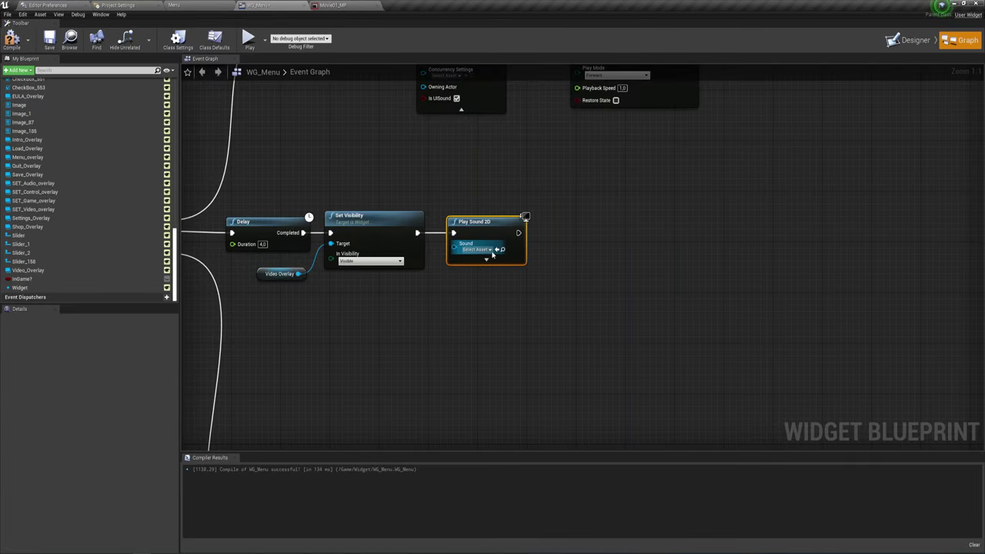
Step: Set the Play Sound 2D Volume Multiplier to 0.6 and collapse the advanced pins
{"action": "right_click_drag", "start_coordinate": [542, 277], "coordinate": [468, 272]}
{"action": "left_click", "coordinate": [415, 255]}
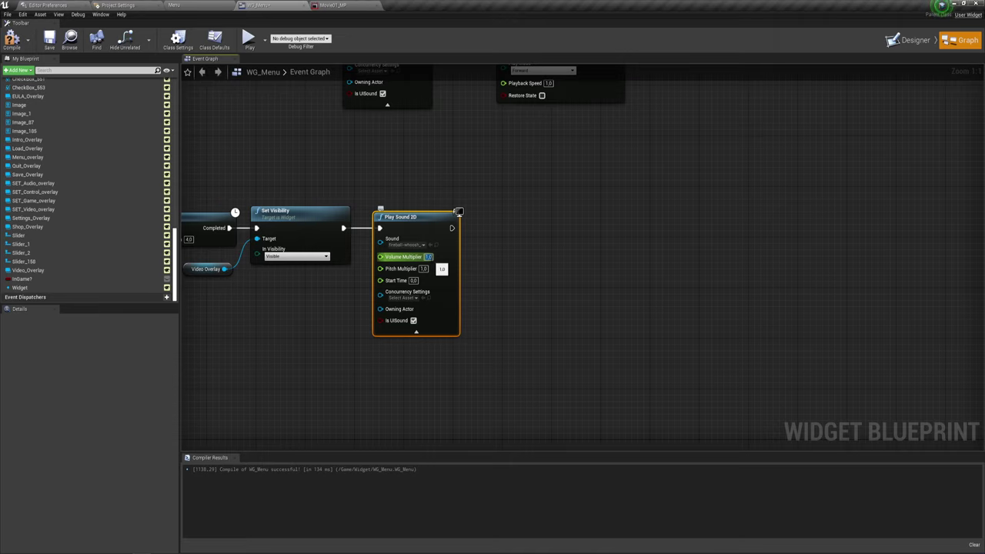
{"action": "type", "text": "0"}
{"action": "type", "text": ".6"}
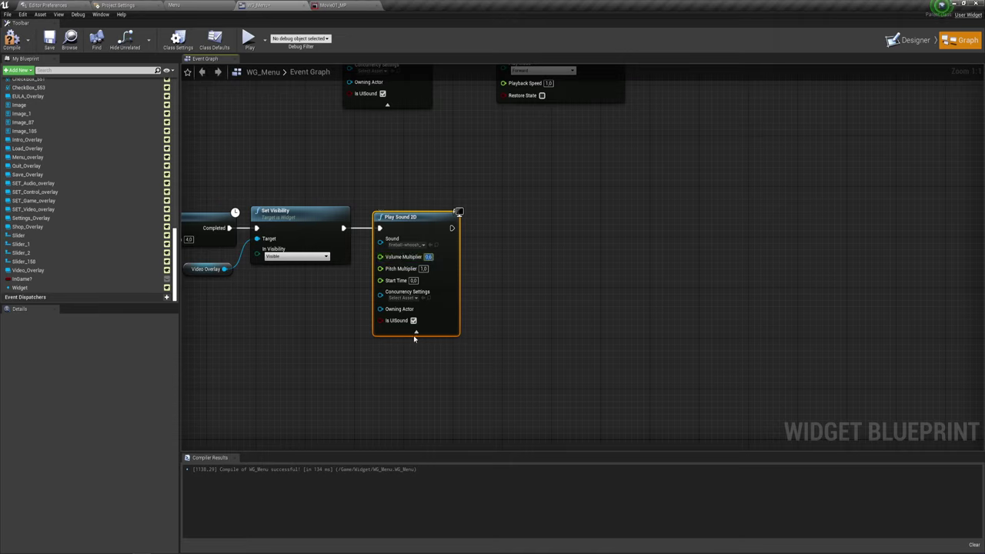
{"action": "left_click", "coordinate": [416, 335]}
{"action": "right_click_drag", "start_coordinate": [470, 242], "coordinate": [441, 246]}
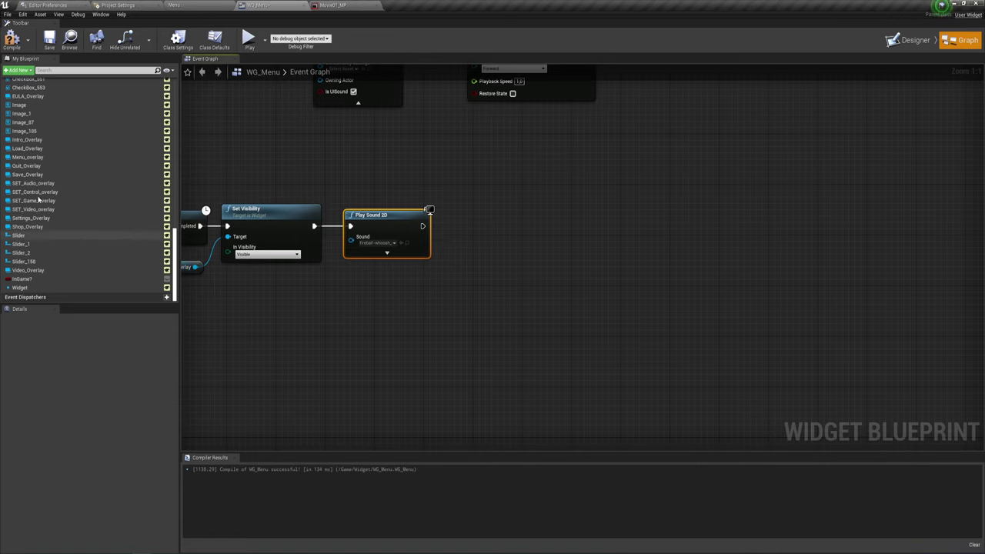
Step: Create a new blueprint variable named MediaPlayer
{"action": "scroll", "coordinate": [49, 131], "scroll_direction": "up", "scroll_amount": 5}
{"action": "scroll", "coordinate": [51, 132], "scroll_direction": "up", "scroll_amount": 10}
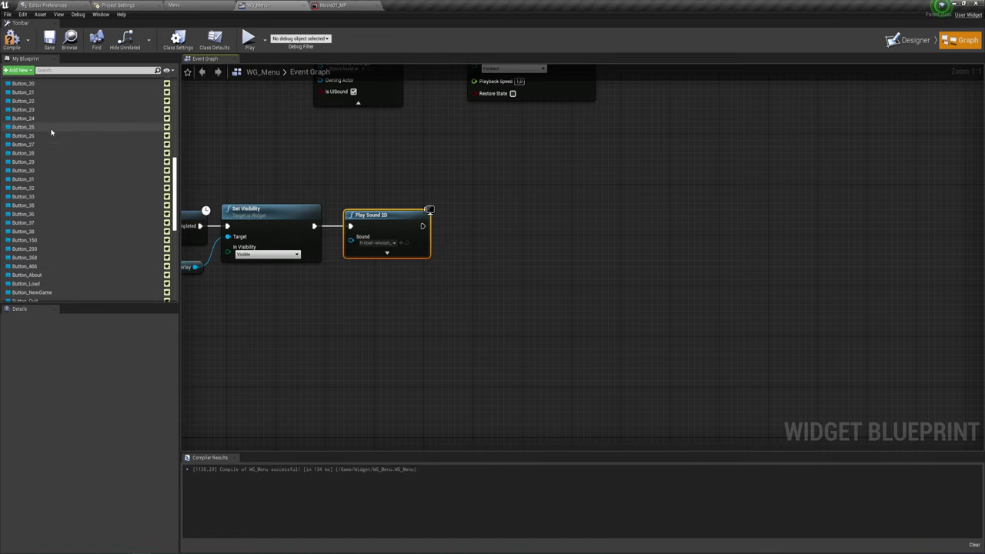
{"action": "scroll", "coordinate": [54, 123], "scroll_direction": "up", "scroll_amount": 1}
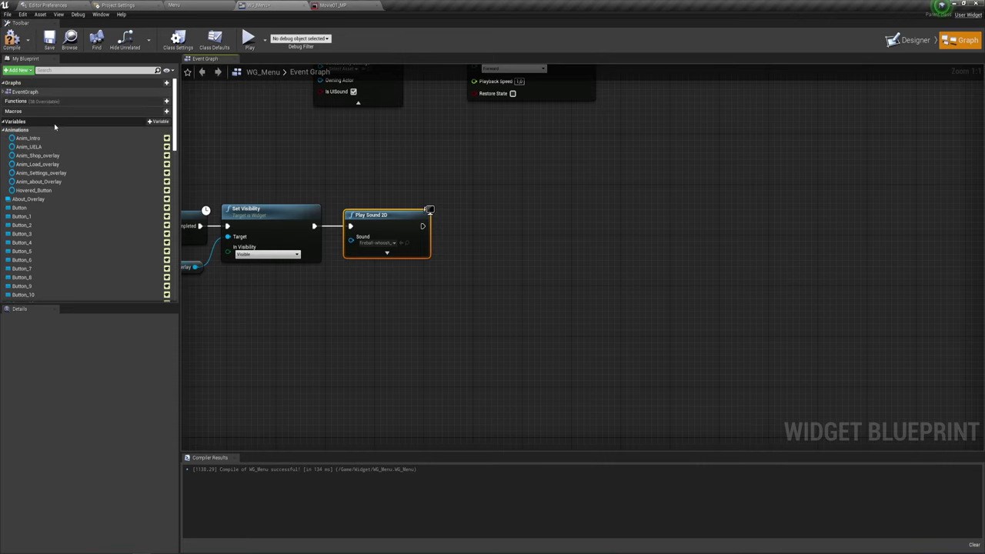
{"action": "left_click", "coordinate": [157, 122]}
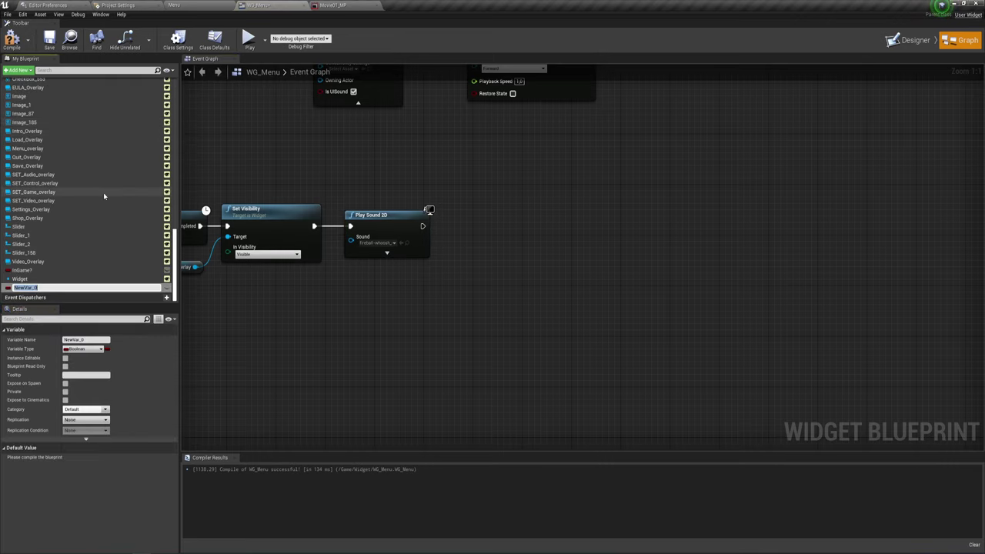
{"action": "type", "text": "MediaTextu"}
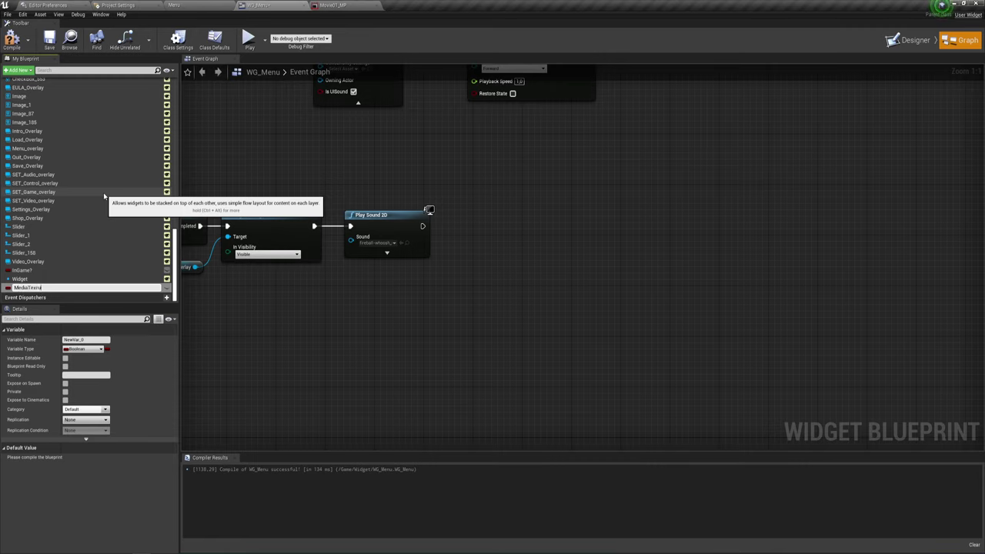
{"action": "key", "text": "BackSpace"}
{"action": "key", "text": "BackSpace"}
{"action": "key", "text": "BackSpace"}
{"action": "key", "text": "Return"}
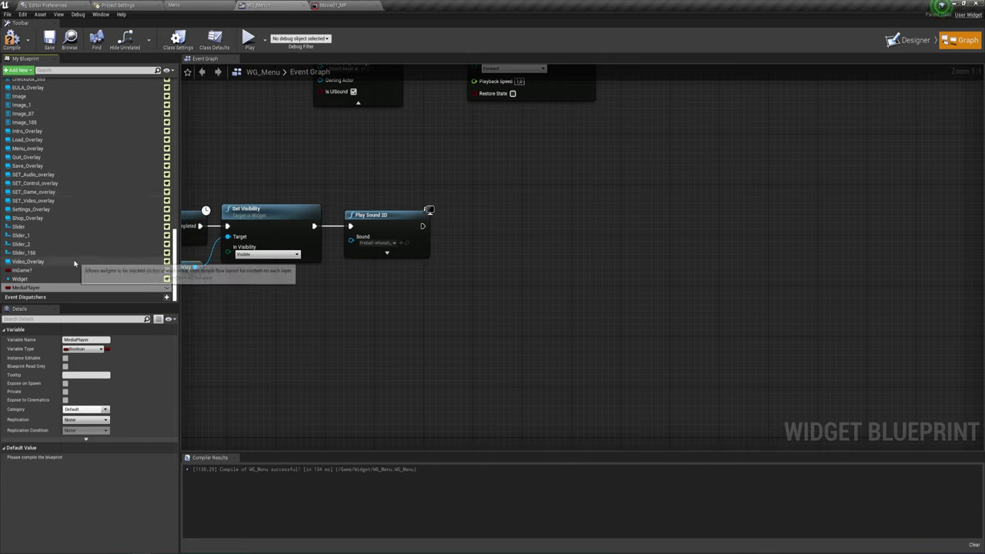
Step: Set the MediaPlayer variable type to Media Player Object Reference
{"action": "left_click", "coordinate": [84, 350]}
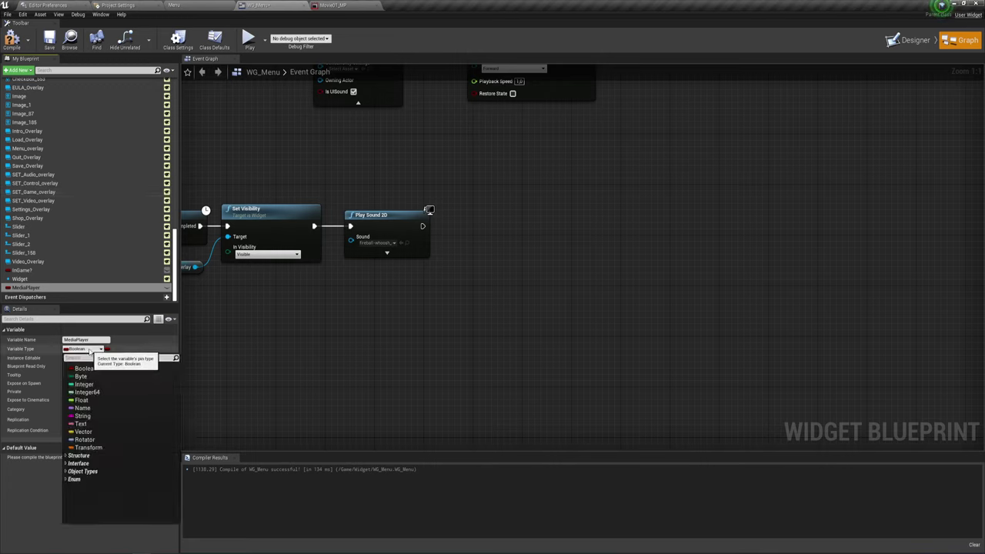
{"action": "type", "text": "me"}
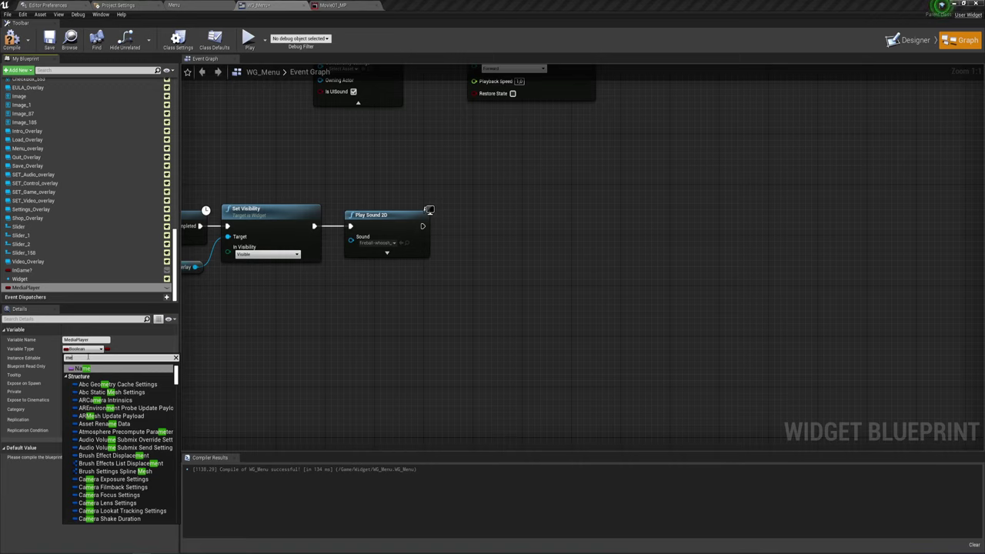
{"action": "type", "text": "dia"}
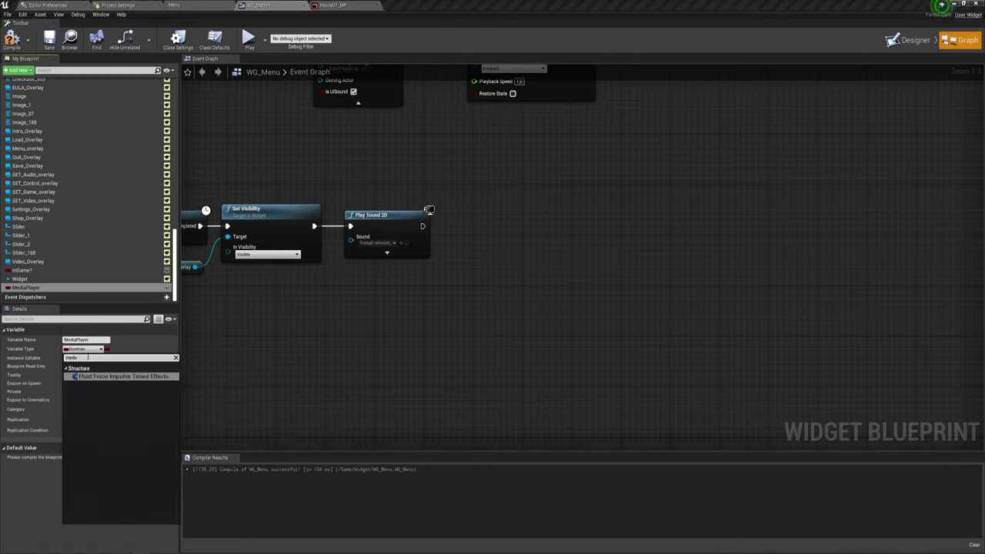
{"action": "key", "text": "BackSpace"}
{"action": "key", "text": "BackSpace"}
{"action": "type", "text": "ia"}
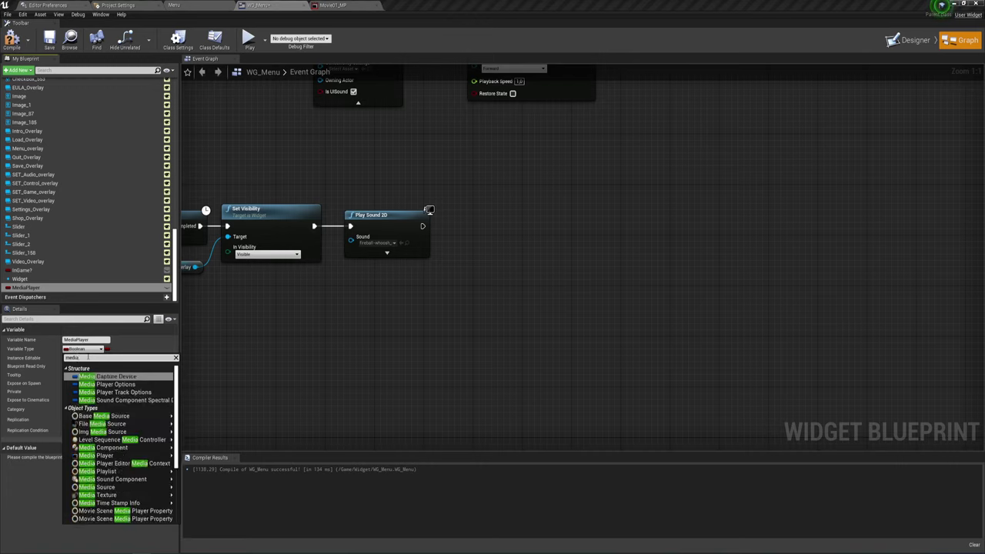
{"action": "type", "text": "Pl"}
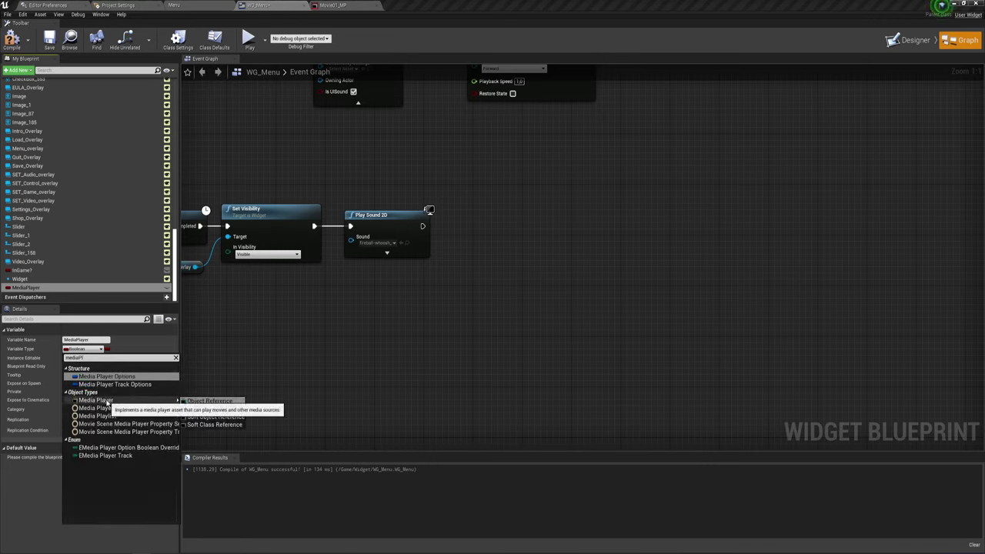
{"action": "left_click", "coordinate": [107, 400]}
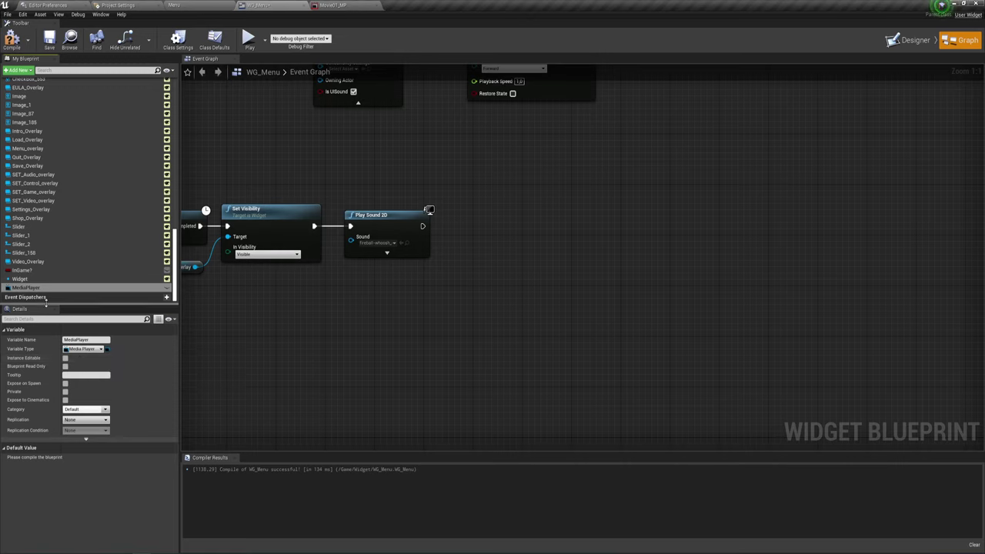
Step: Add an Open Source node on MediaPlayer after Play Sound 2D, with Media Source Movie01
{"action": "mouse_move", "coordinate": [25, 287]}
{"action": "left_mouse_down"}
{"action": "mouse_move", "coordinate": [516, 300]}
{"action": "mouse_move", "coordinate": [425, 263]}
{"action": "mouse_move", "coordinate": [486, 214]}
{"action": "left_mouse_up"}
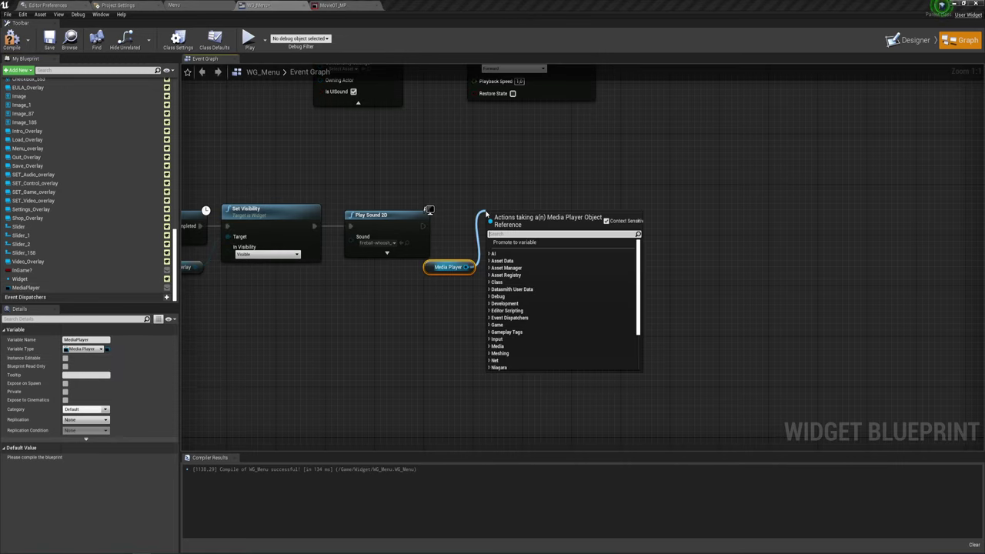
{"action": "type", "text": "open"}
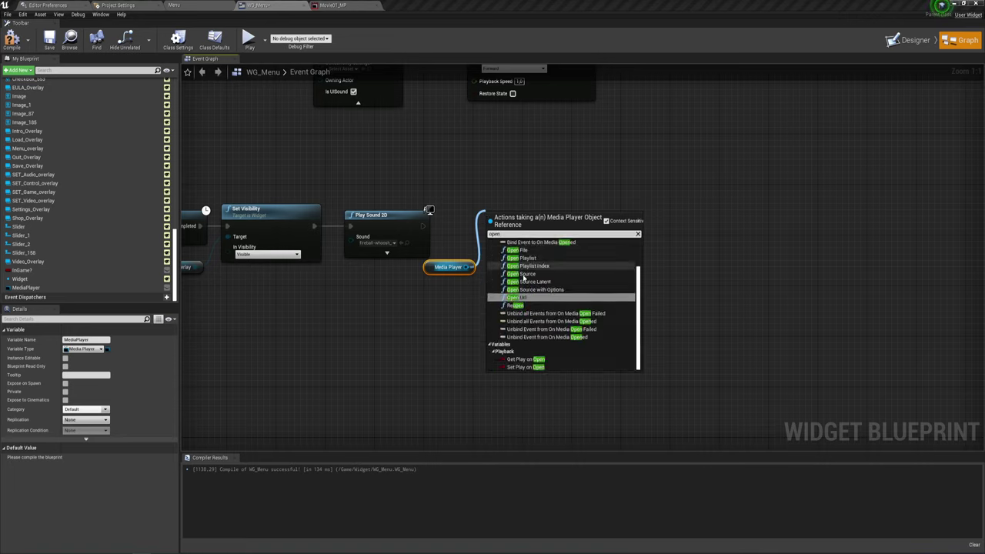
{"action": "left_click", "coordinate": [527, 276]}
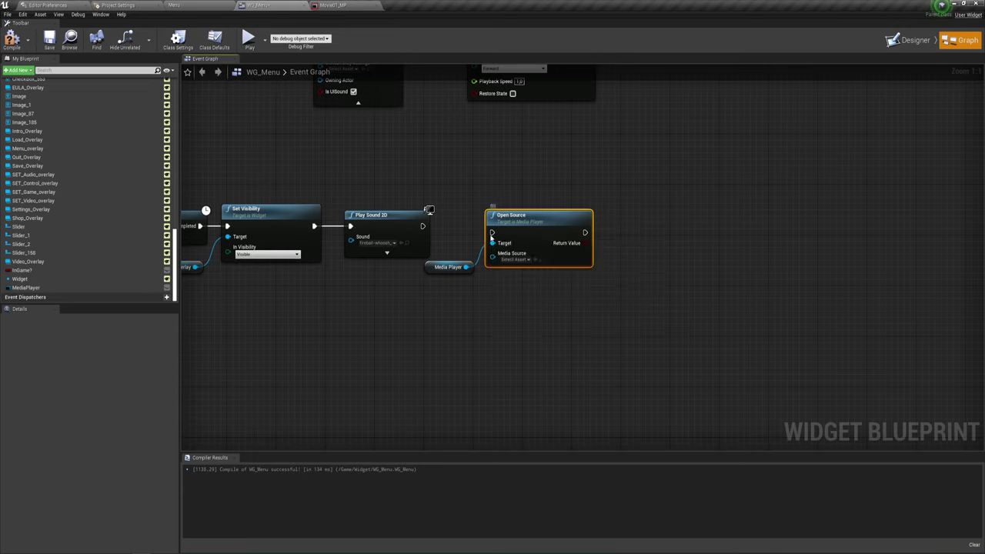
{"action": "left_click_drag", "start_coordinate": [491, 232], "coordinate": [424, 228]}
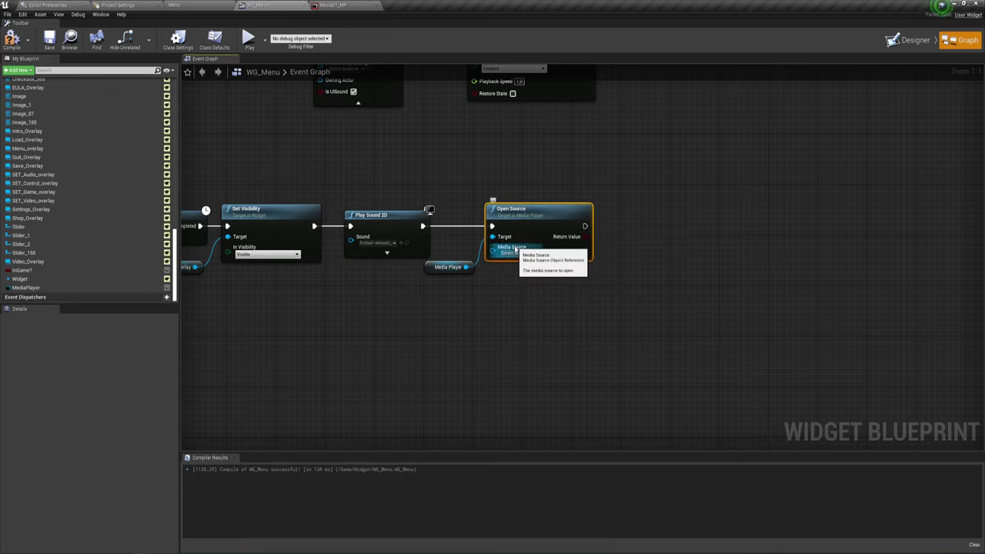
{"action": "left_click", "coordinate": [528, 253]}
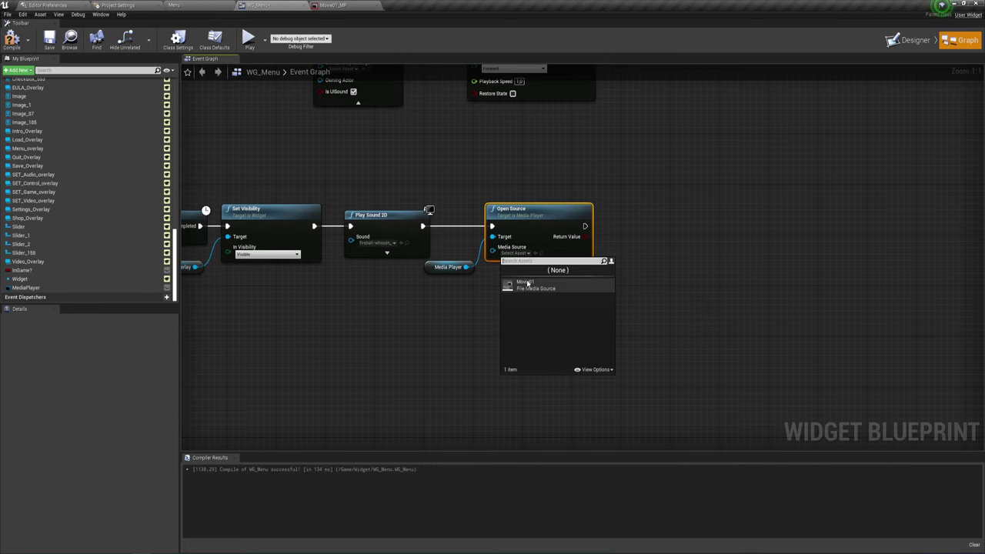
{"action": "left_click", "coordinate": [525, 287]}
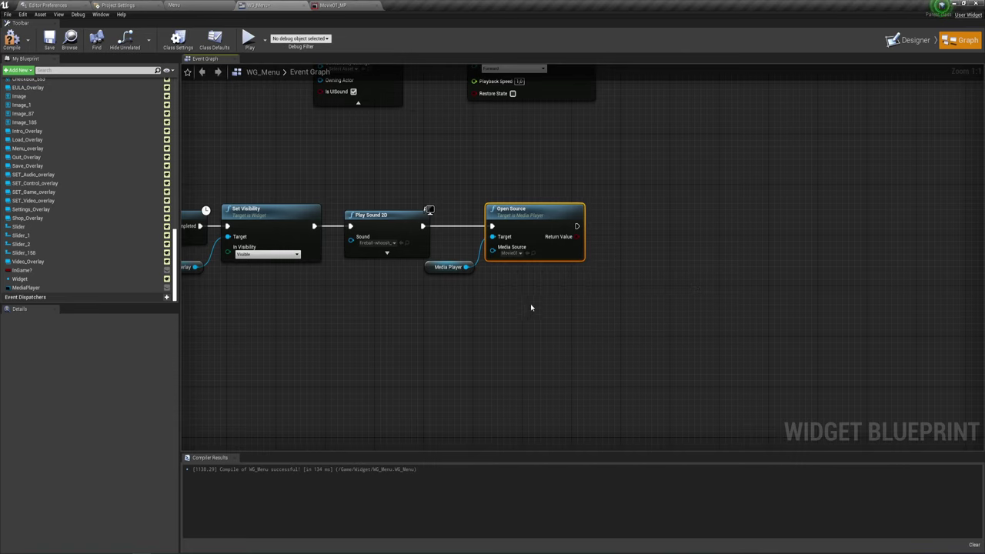
Step: Pan around the graph and select the Open Source and MediaPlayer nodes
{"action": "right_click_drag", "start_coordinate": [532, 305], "coordinate": [487, 312]}
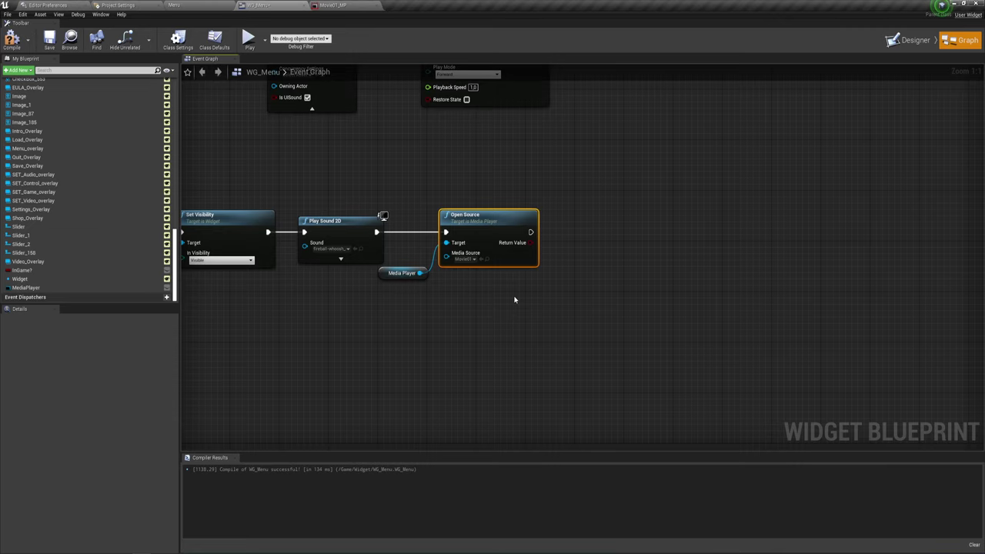
{"action": "right_click_drag", "start_coordinate": [557, 294], "coordinate": [536, 293]}
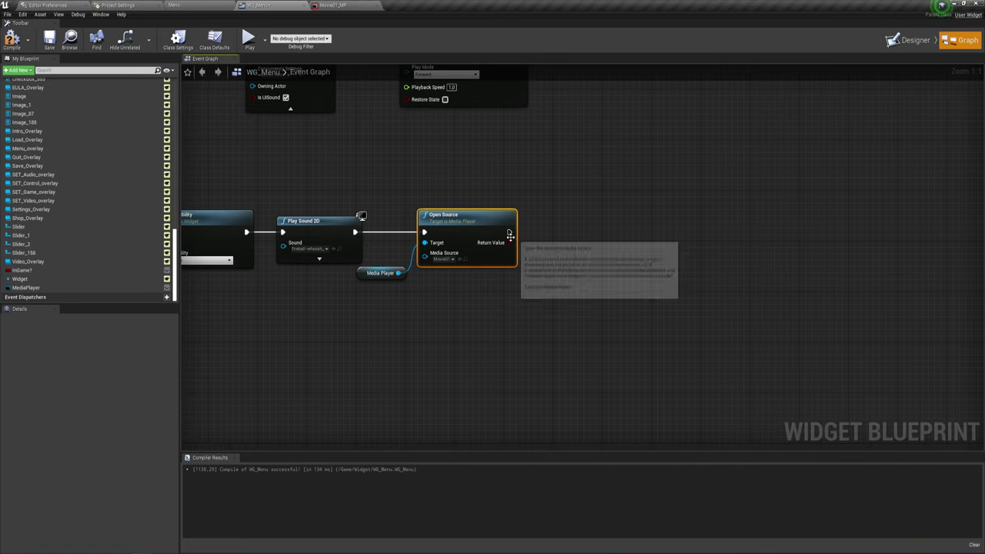
{"action": "left_click_drag", "start_coordinate": [509, 231], "coordinate": [552, 222]}
{"action": "left_click", "coordinate": [538, 241]}
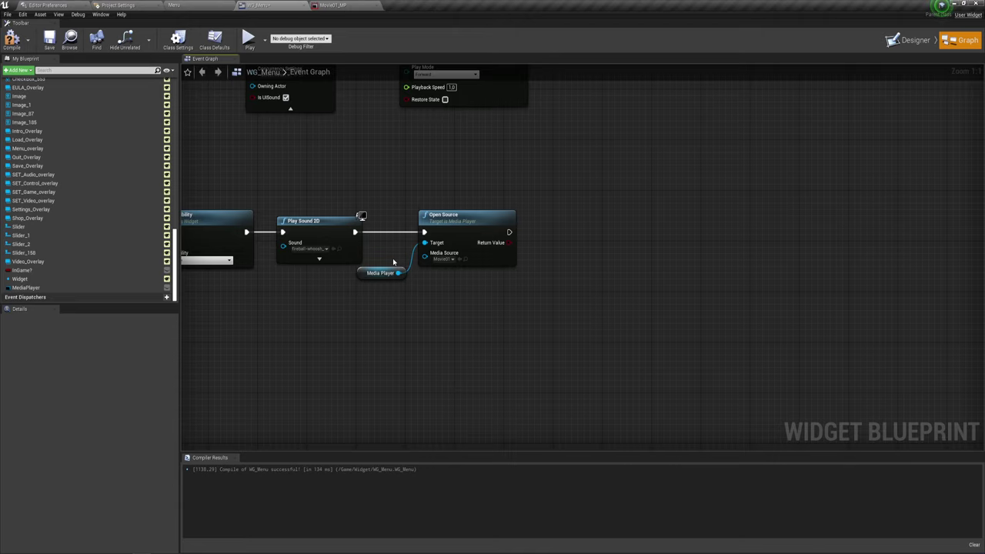
{"action": "right_click_drag", "start_coordinate": [393, 262], "coordinate": [469, 275]}
{"action": "left_click_drag", "start_coordinate": [428, 308], "coordinate": [564, 198]}
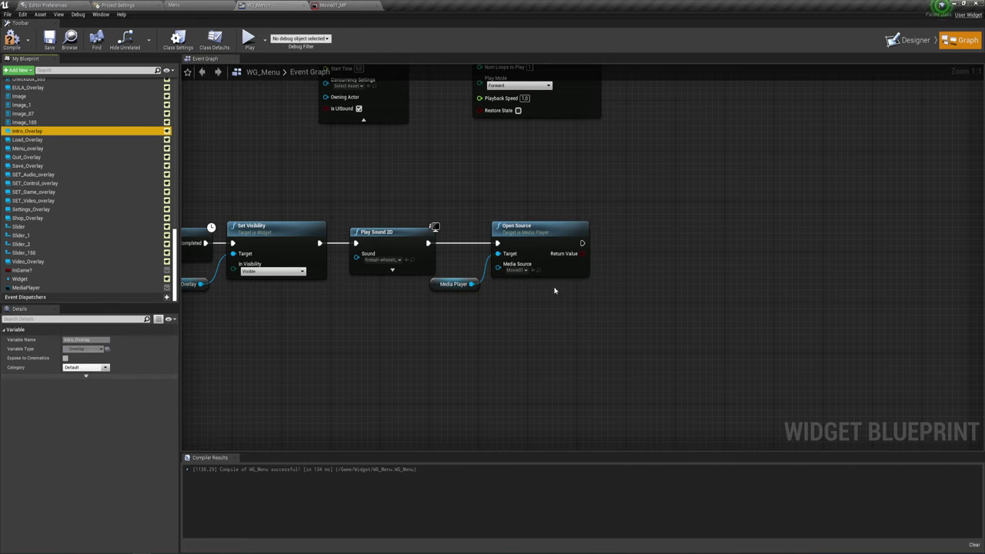
Step: Add a Set Visibility node after Open Source that sets Intro Overlay to Hidden
{"action": "mouse_move", "coordinate": [24, 135]}
{"action": "left_mouse_down", "text": "ctrl"}
{"action": "mouse_move", "coordinate": [573, 297]}
{"action": "mouse_move", "coordinate": [613, 227]}
{"action": "left_mouse_up", "text": "ctrl"}
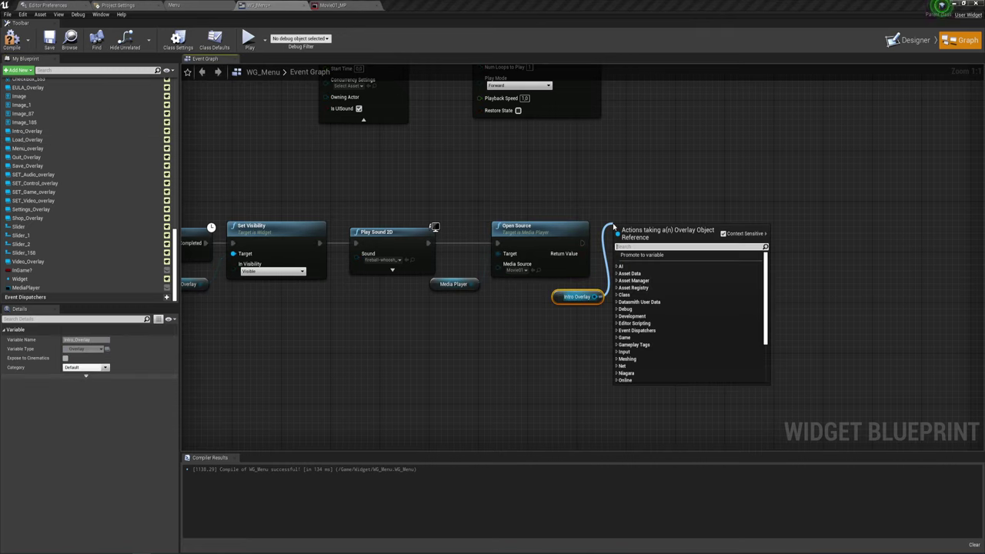
{"action": "type", "text": "set"}
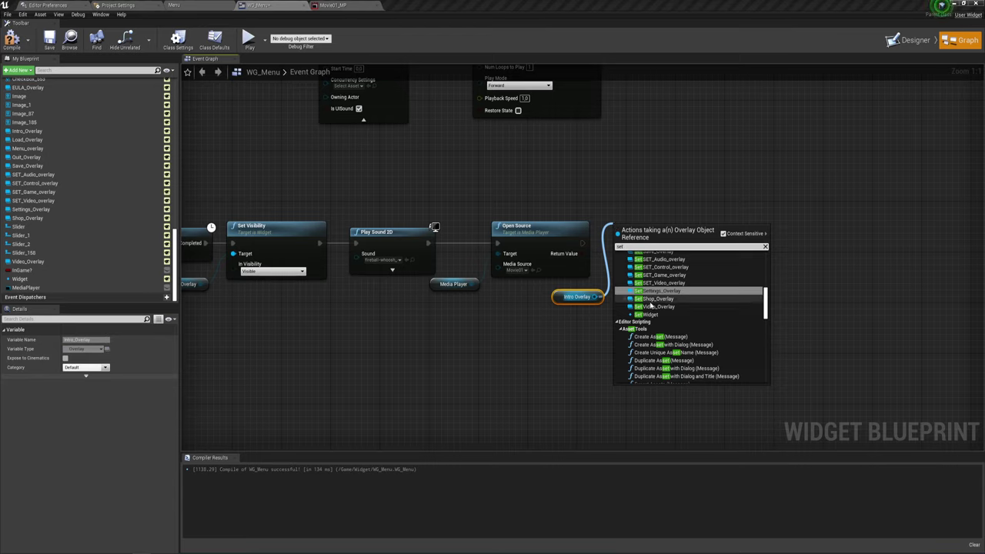
{"action": "type", "text": " vi"}
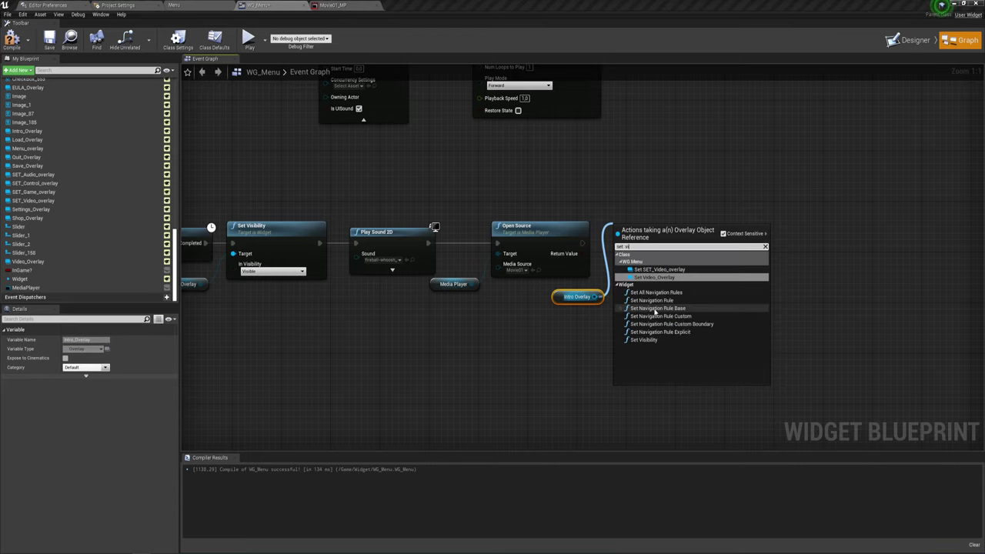
{"action": "left_click", "coordinate": [653, 340]}
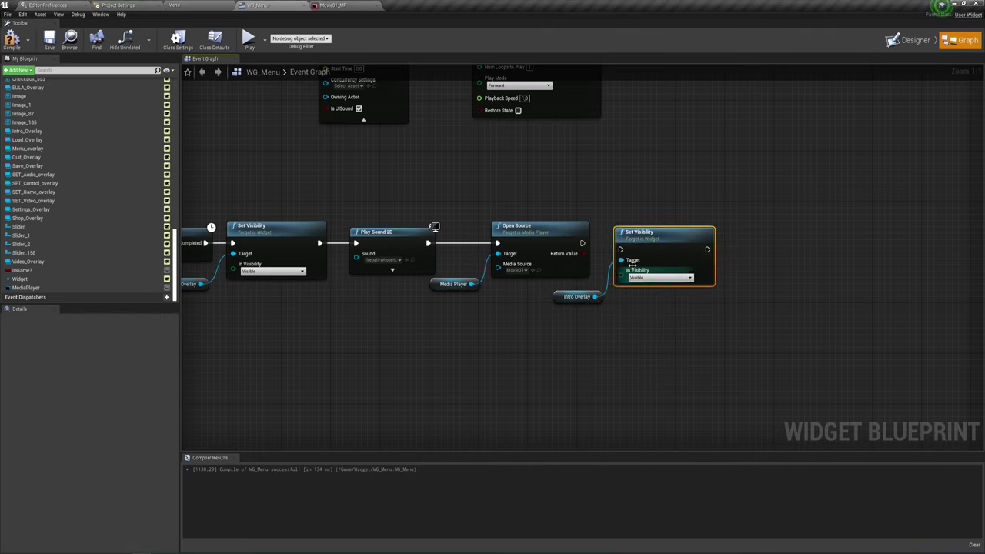
{"action": "left_click_drag", "start_coordinate": [622, 251], "coordinate": [579, 244]}
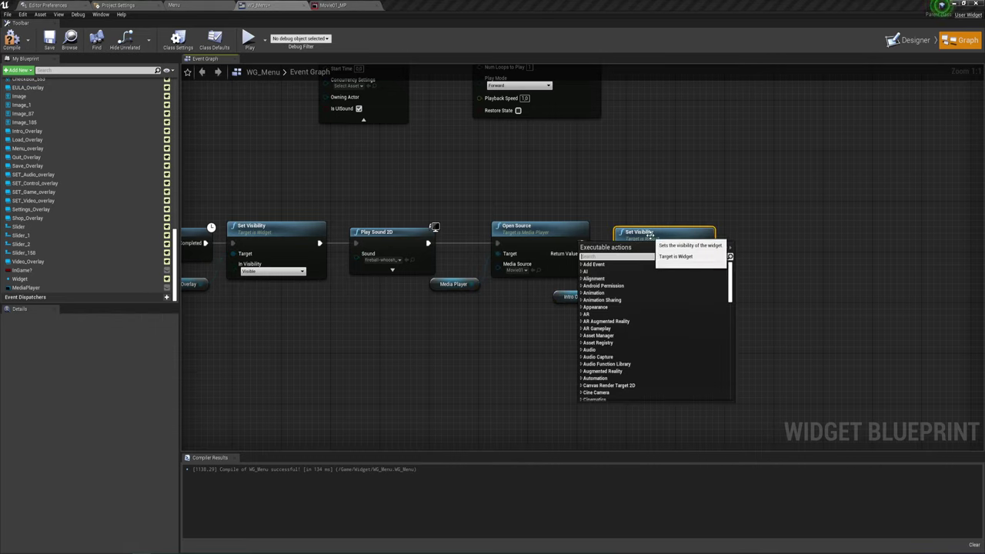
{"action": "left_click_drag", "start_coordinate": [650, 235], "coordinate": [656, 224]}
{"action": "left_click_drag", "start_coordinate": [583, 244], "coordinate": [646, 235]}
{"action": "left_click", "coordinate": [662, 270]}
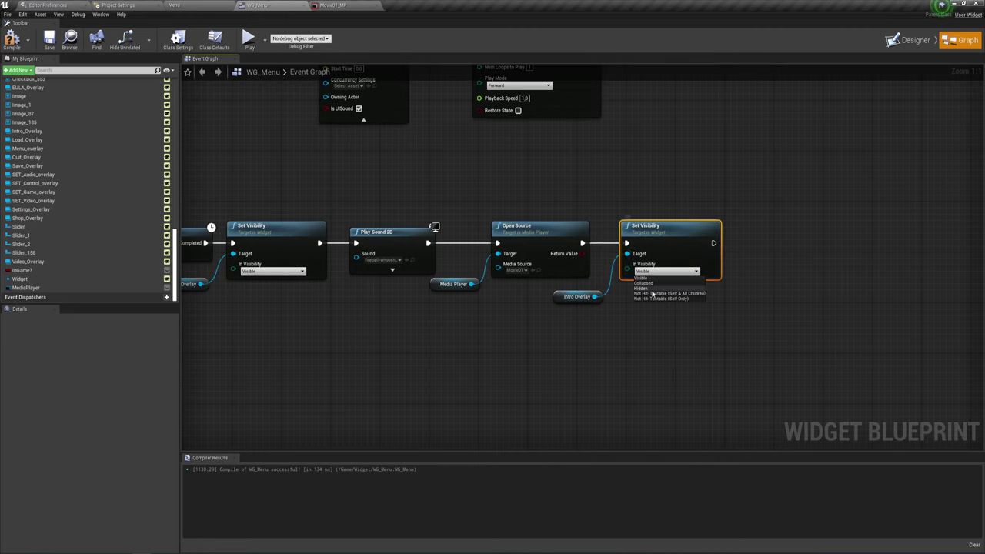
{"action": "left_click", "coordinate": [642, 289]}
Step: Gather the Intro Overlay getter and its Set Visibility node, then cut both from the chain
{"action": "right_click_drag", "start_coordinate": [757, 299], "coordinate": [509, 307]}
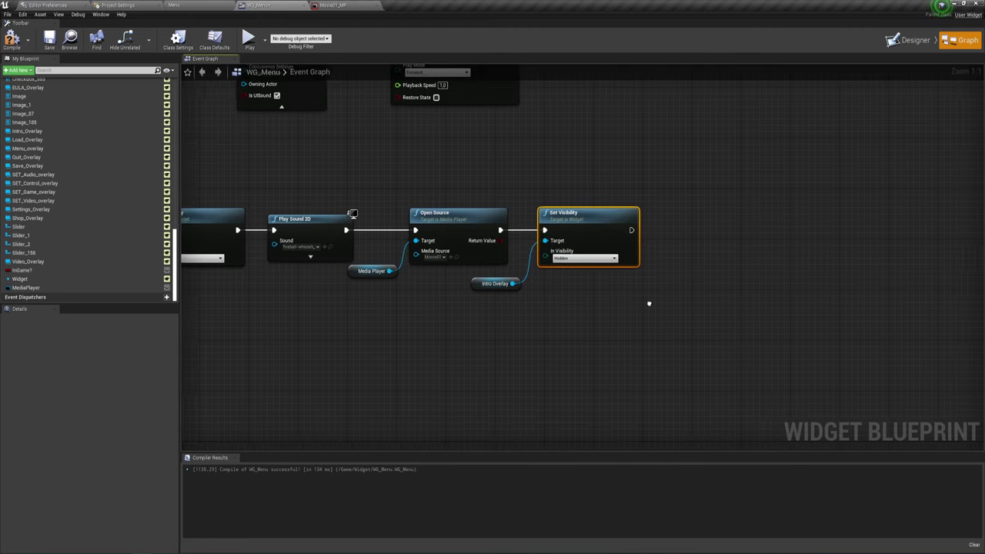
{"action": "left_click", "coordinate": [458, 281], "text": "ctrl"}
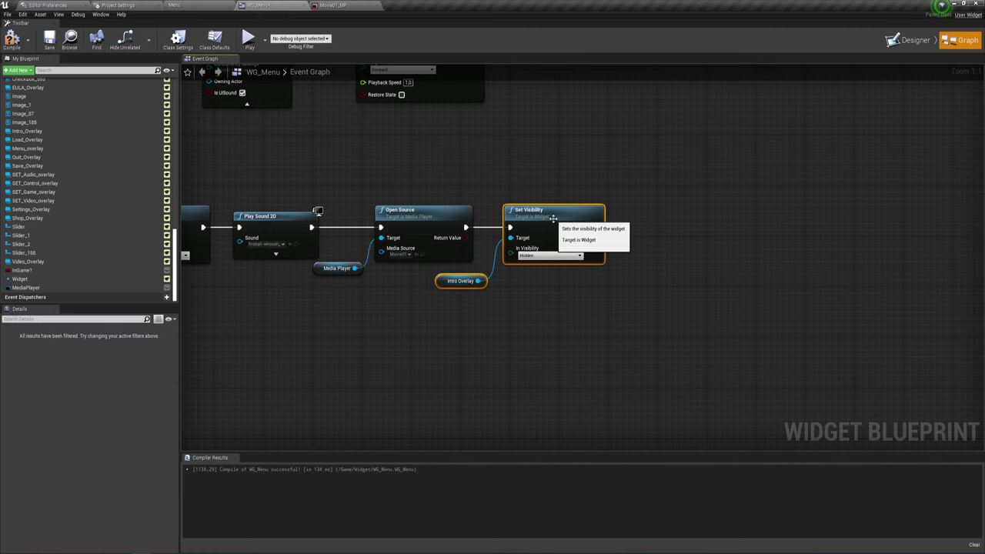
{"action": "left_click_drag", "start_coordinate": [551, 224], "coordinate": [539, 220]}
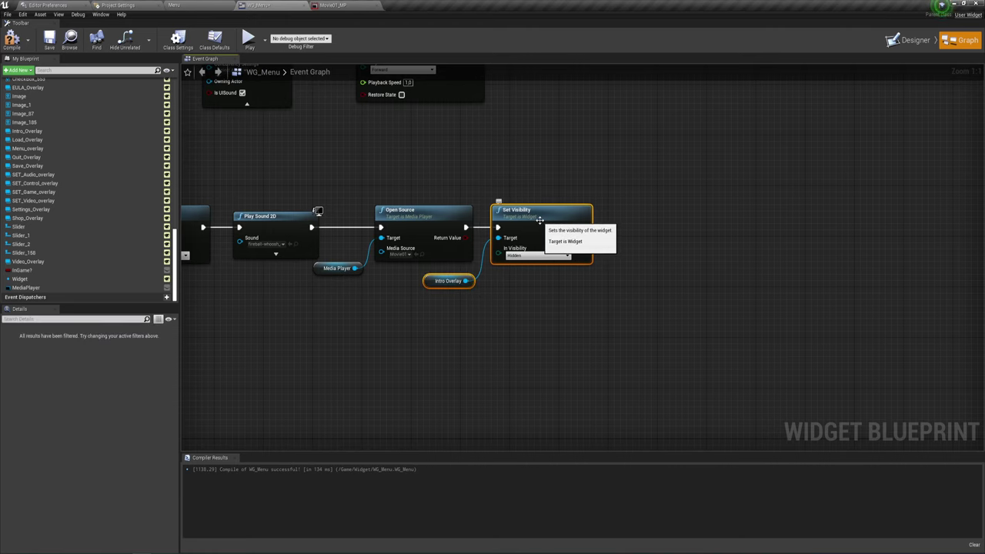
{"action": "right_click_drag", "start_coordinate": [355, 304], "coordinate": [428, 286]}
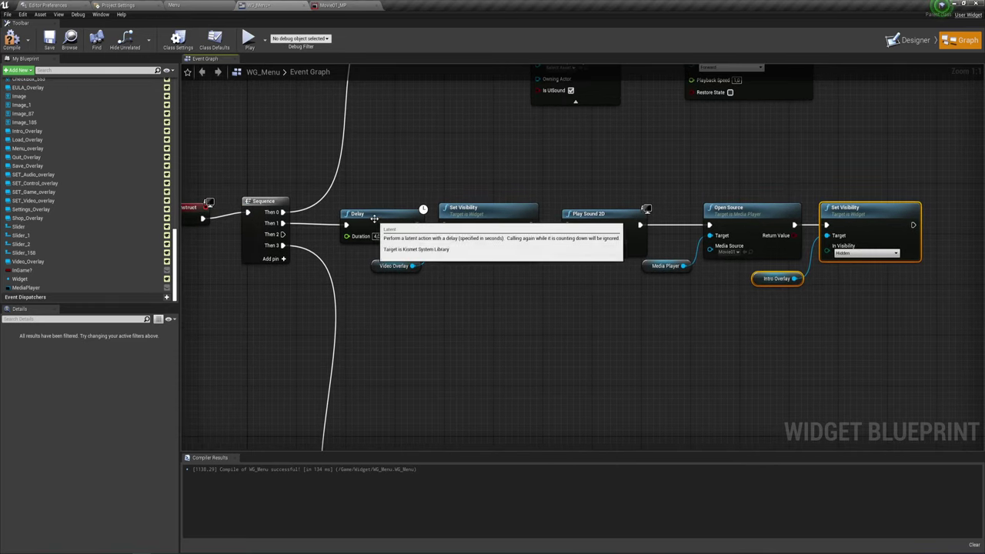
{"action": "left_click", "coordinate": [385, 235]}
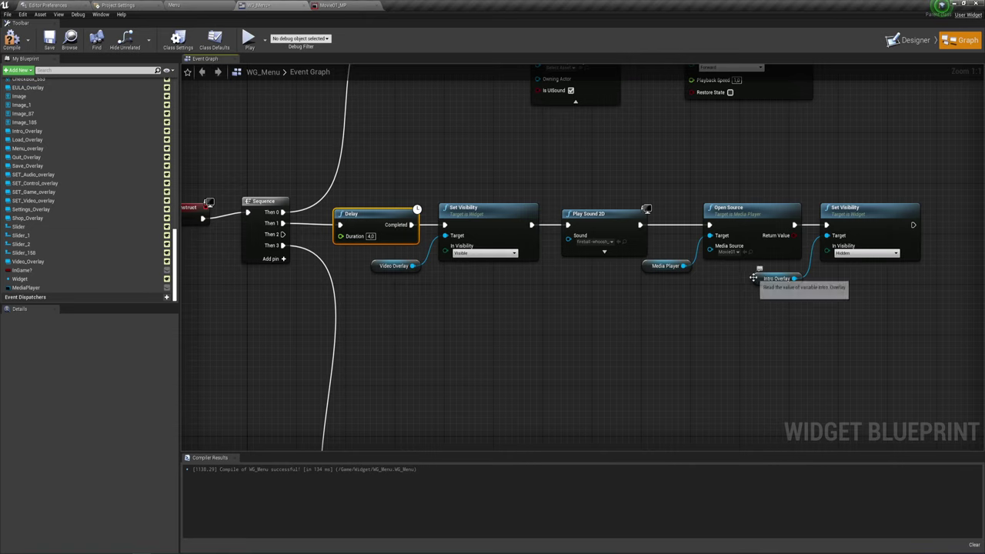
{"action": "left_click_drag", "start_coordinate": [769, 279], "coordinate": [795, 279]}
{"action": "left_click", "coordinate": [857, 206], "text": "shift"}
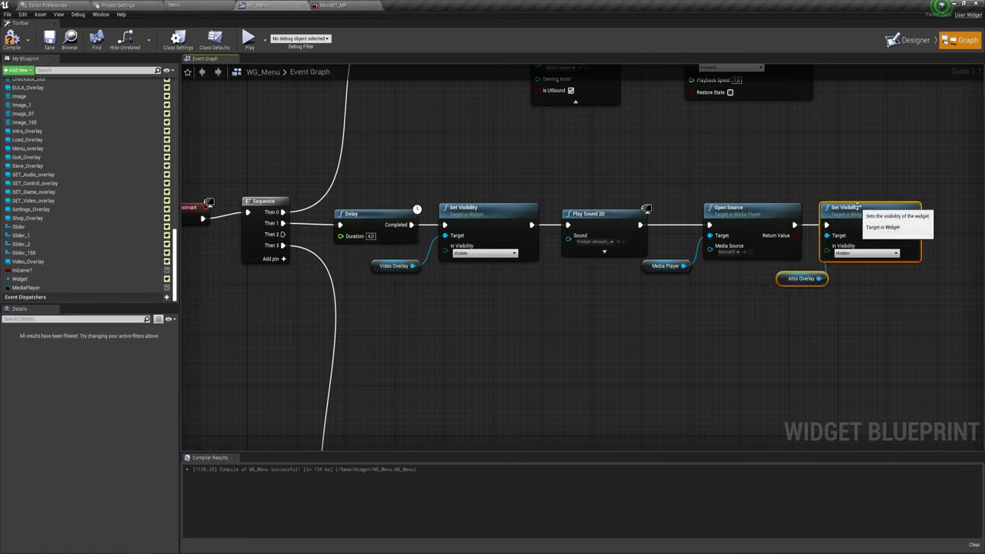
{"action": "key", "text": "ctrl+z"}
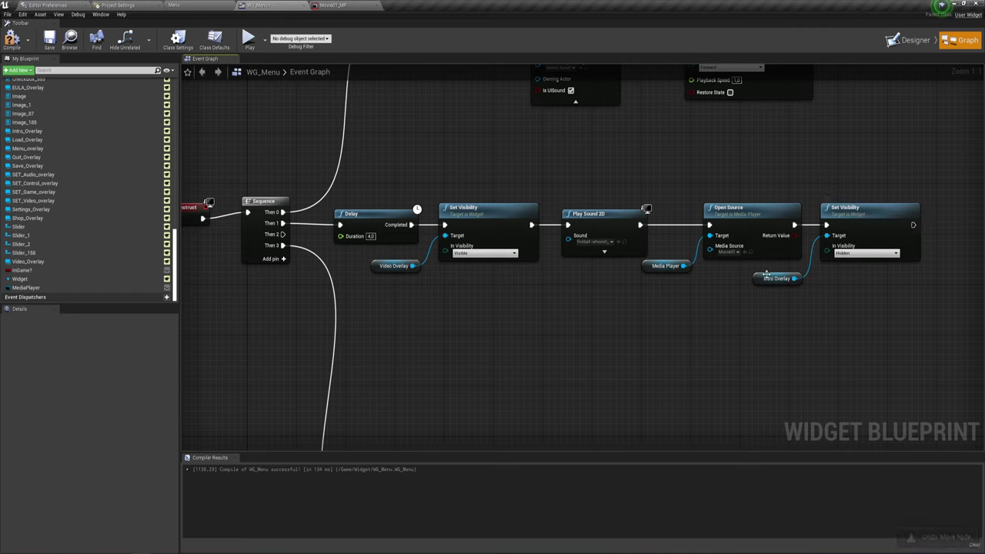
{"action": "left_click_drag", "start_coordinate": [767, 279], "coordinate": [817, 280]}
{"action": "left_click", "coordinate": [845, 208], "text": "shift"}
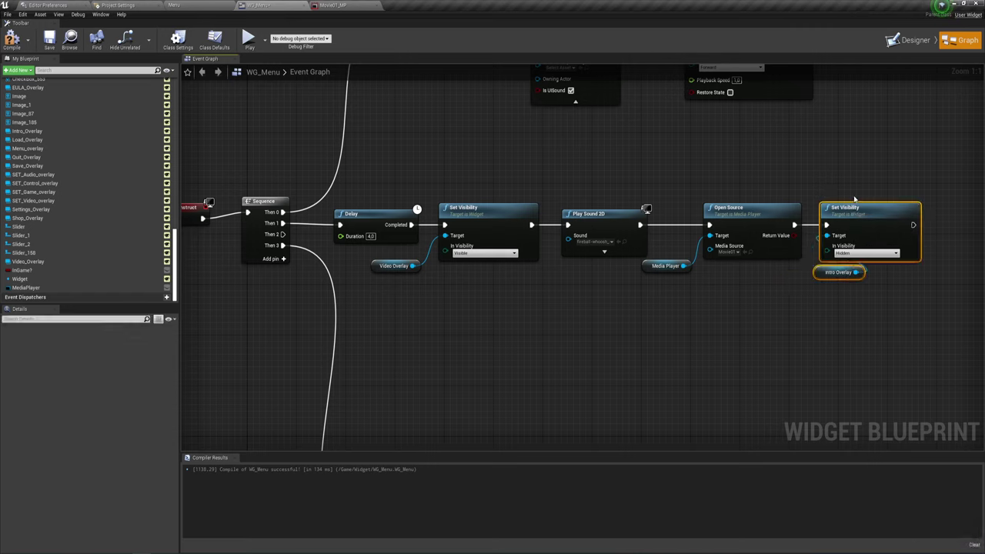
{"action": "key", "text": "Delete"}
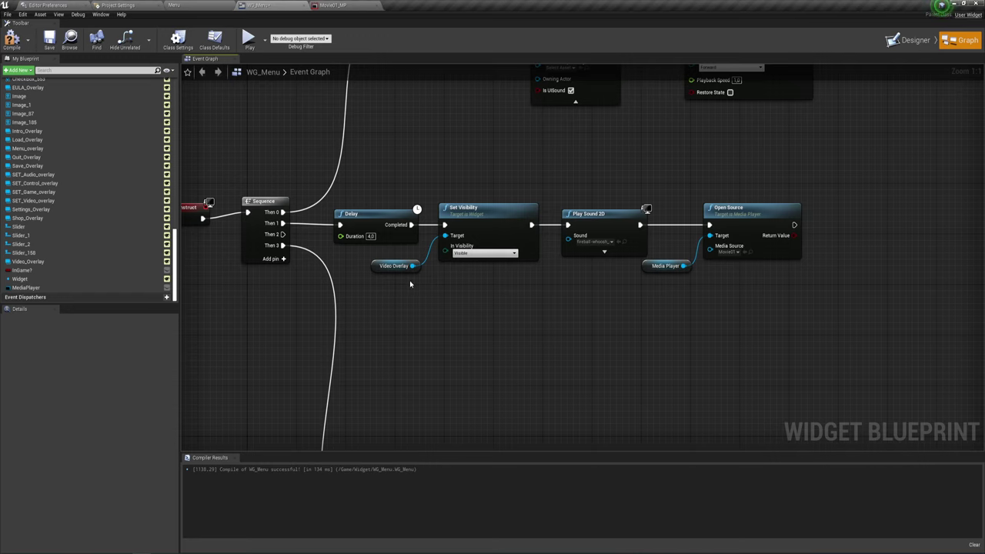
Step: Shift the chain right and paste the Intro Overlay hiding nodes between Delay and the Video Overlay step
{"action": "left_click_drag", "start_coordinate": [410, 284], "coordinate": [834, 257]}
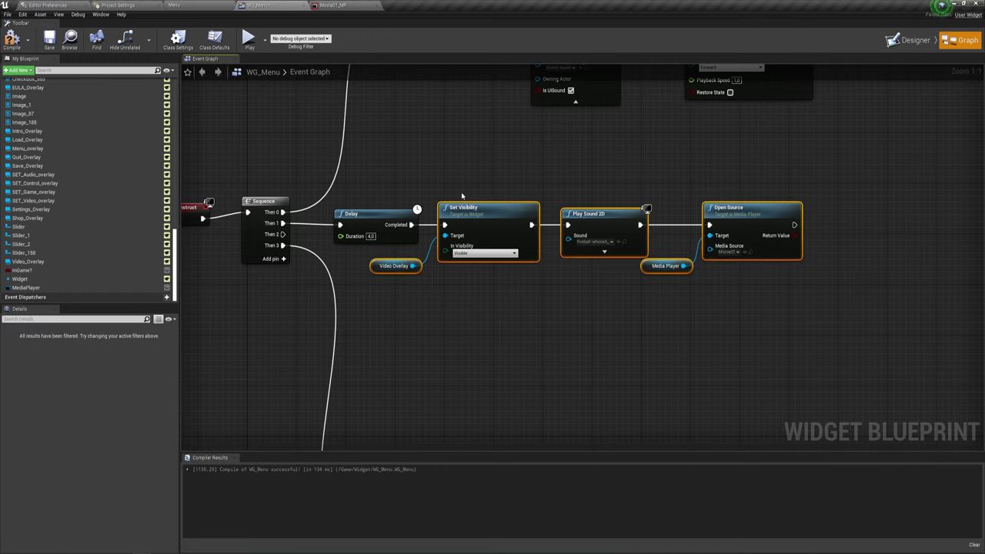
{"action": "left_click_drag", "start_coordinate": [466, 209], "coordinate": [594, 209]}
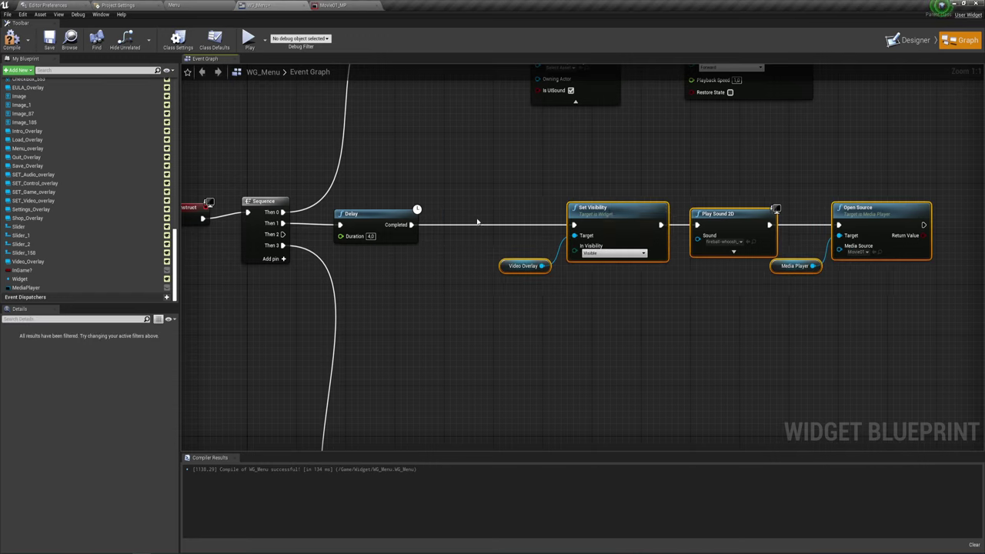
{"action": "left_click", "coordinate": [422, 251]}
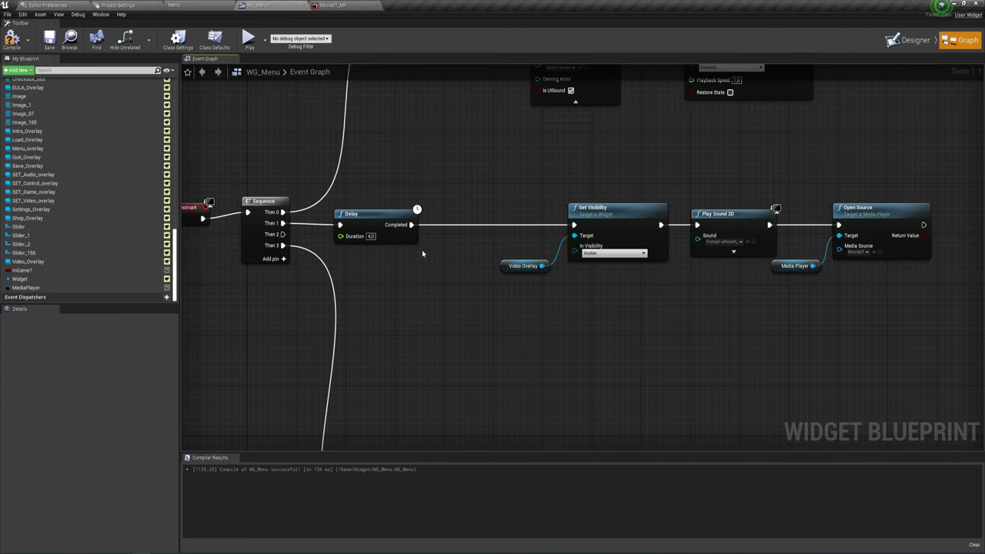
{"action": "key", "text": "ctrl+v"}
{"action": "mouse_move", "coordinate": [433, 239]}
{"action": "left_mouse_down"}
{"action": "mouse_move", "coordinate": [448, 223]}
{"action": "mouse_move", "coordinate": [412, 224]}
{"action": "left_mouse_up"}
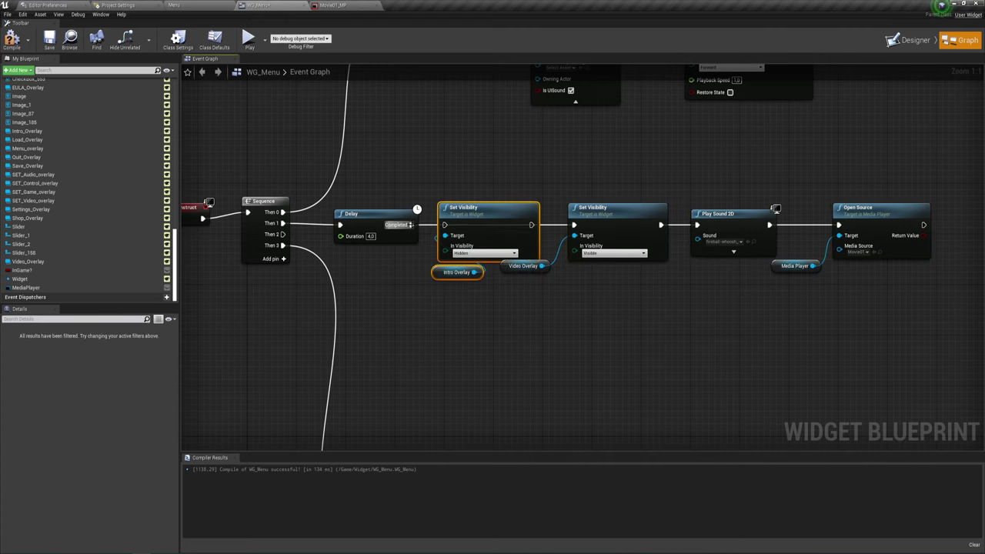
{"action": "left_click_drag", "start_coordinate": [530, 225], "coordinate": [574, 225]}
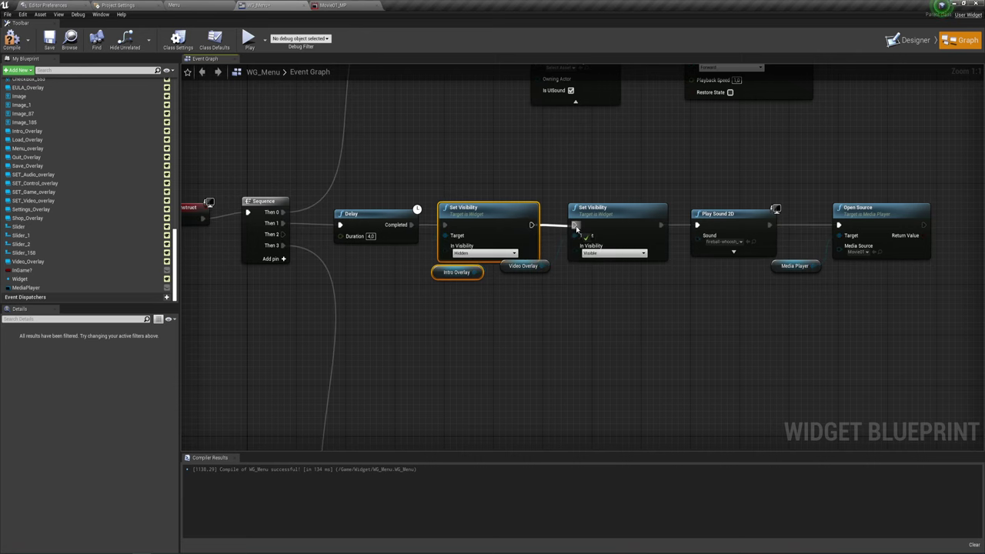
{"action": "right_click_drag", "start_coordinate": [654, 319], "coordinate": [369, 315]}
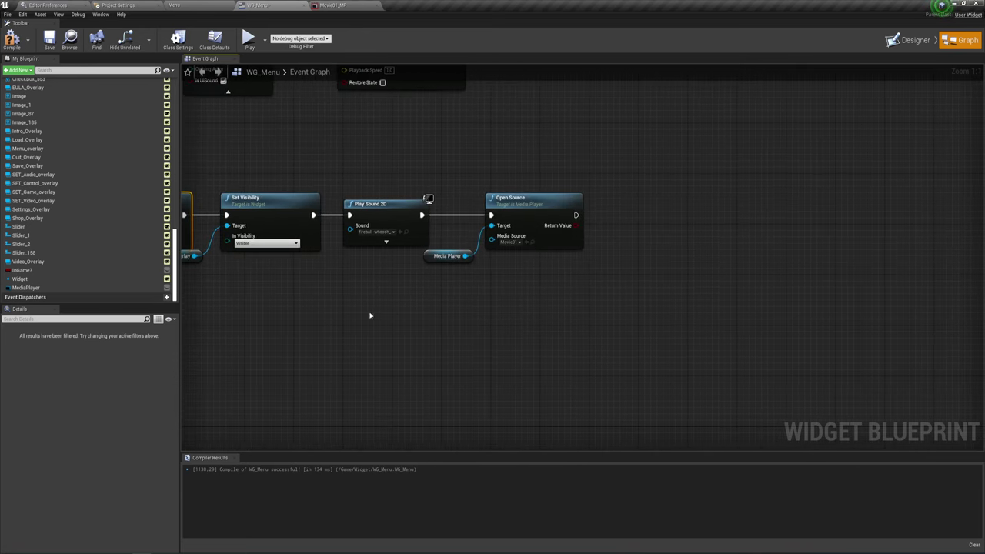
{"action": "right_click_drag", "start_coordinate": [537, 314], "coordinate": [441, 308]}
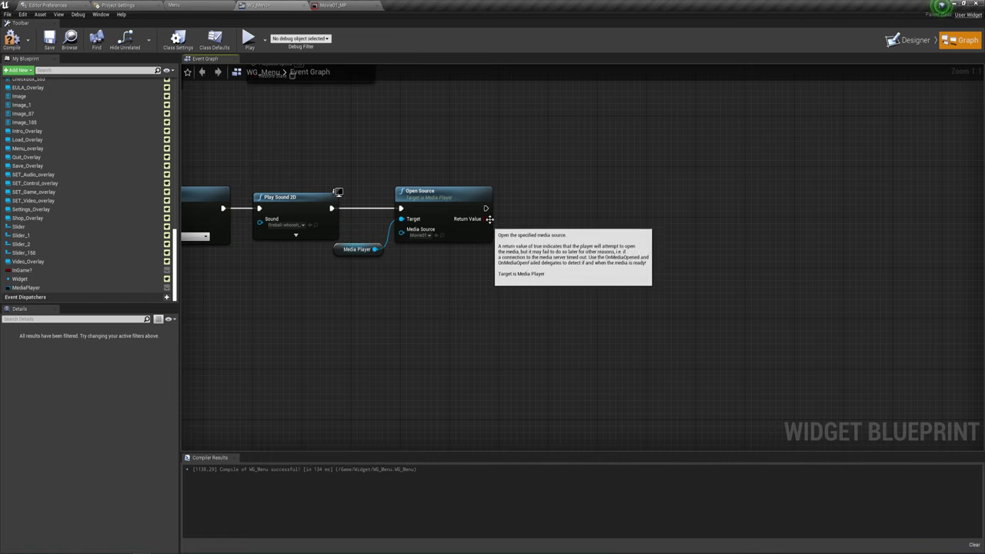
Step: Chain a Delay node after Open Source and set its Duration to 4
{"action": "left_click_drag", "start_coordinate": [486, 208], "coordinate": [536, 214]}
{"action": "type", "text": "dela"}
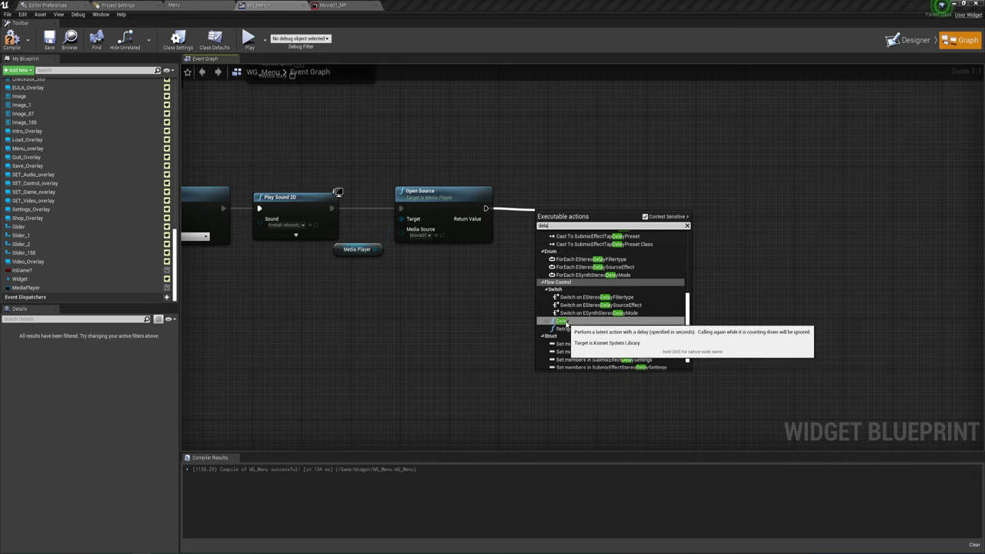
{"action": "left_click", "coordinate": [566, 322]}
{"action": "left_click_drag", "start_coordinate": [567, 213], "coordinate": [536, 194]}
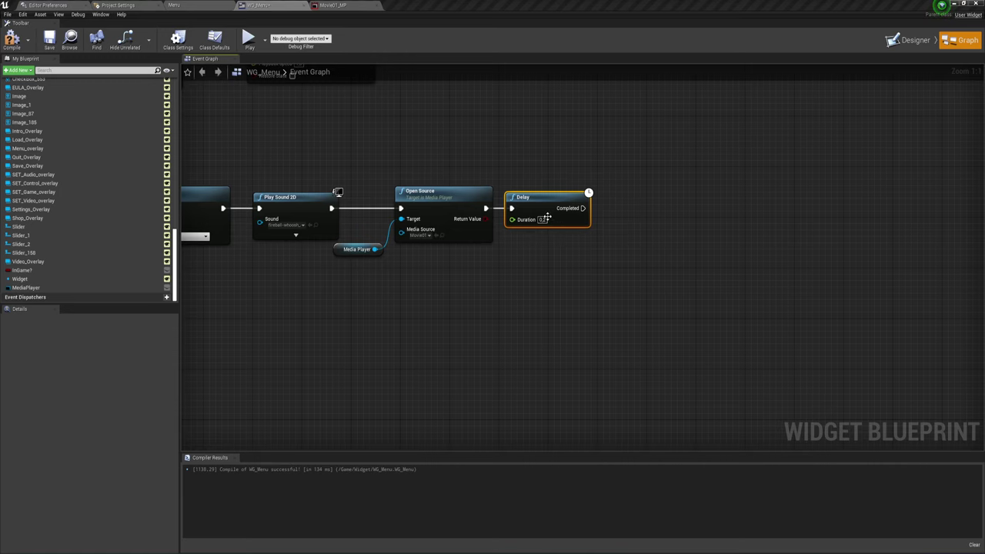
{"action": "left_click", "coordinate": [543, 219]}
{"action": "type", "text": "4"}
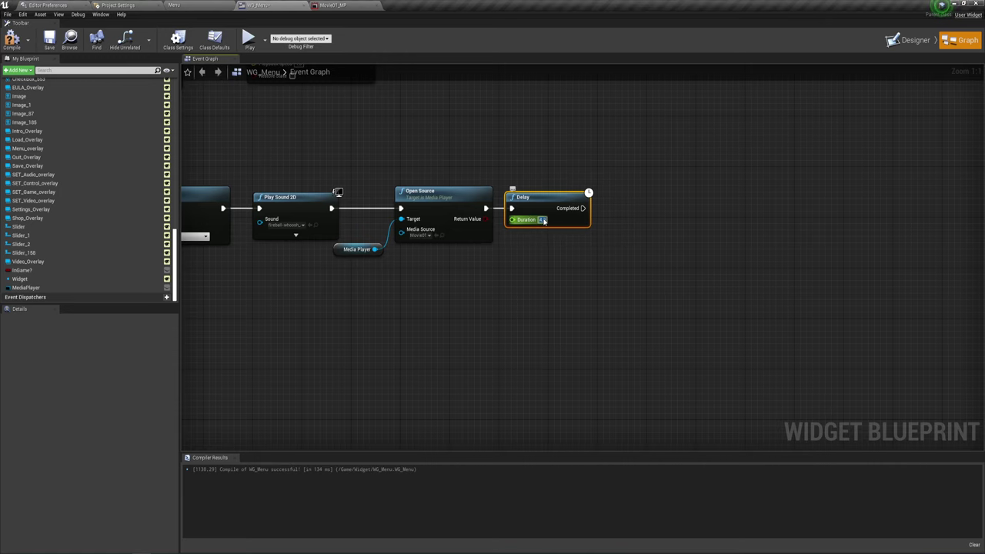
Step: Pull a wire from the Delay's Completed output and rearrange the Open Source and Delay nodes
{"action": "right_click_drag", "start_coordinate": [554, 277], "coordinate": [509, 270]}
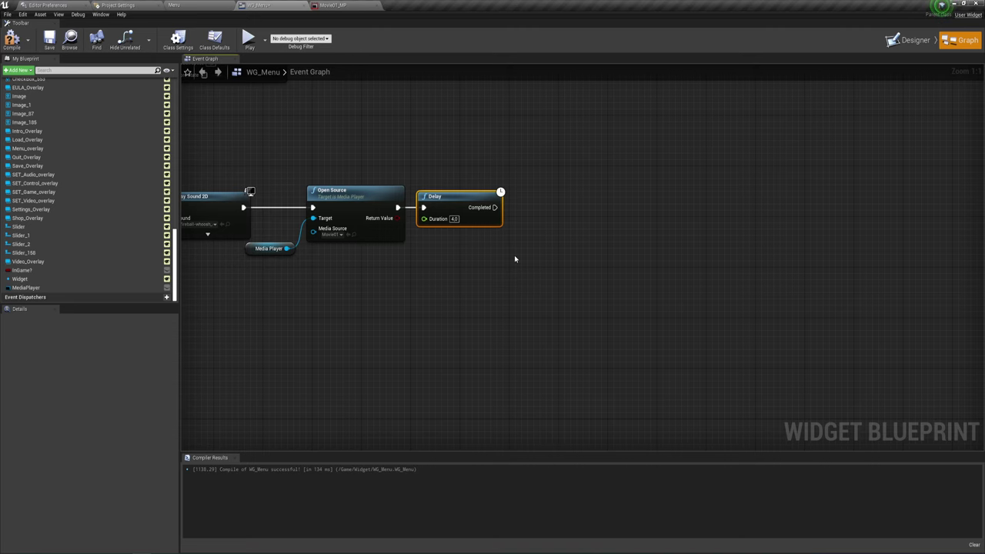
{"action": "right_click_drag", "start_coordinate": [515, 259], "coordinate": [451, 254]}
{"action": "left_click_drag", "start_coordinate": [429, 213], "coordinate": [495, 212]}
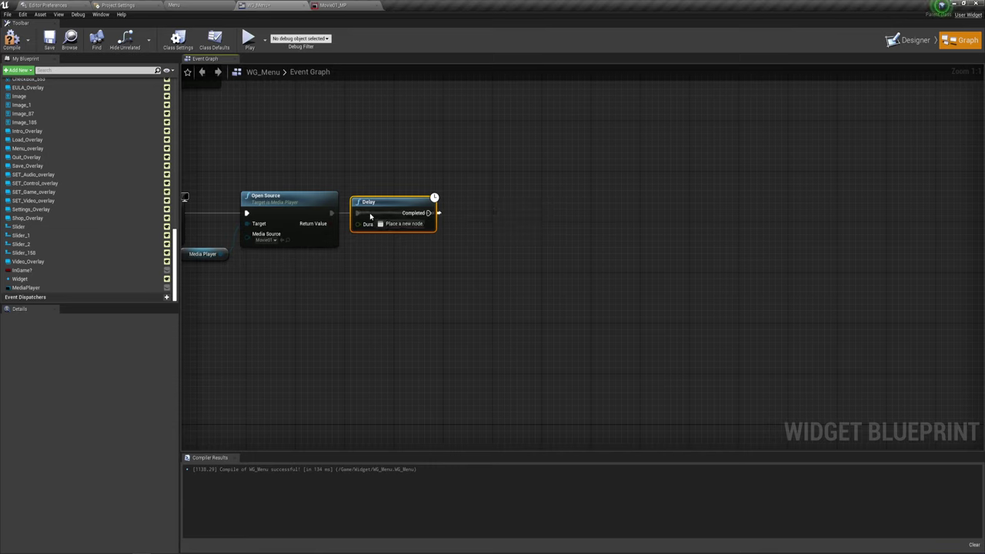
{"action": "left_click_drag", "start_coordinate": [496, 212], "coordinate": [541, 199]}
{"action": "left_click_drag", "start_coordinate": [282, 121], "coordinate": [417, 285]}
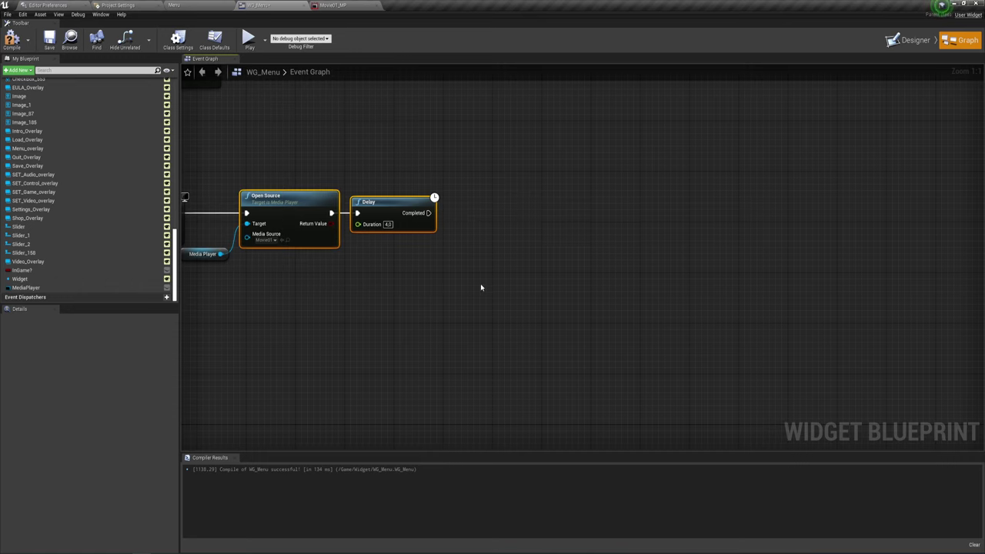
{"action": "right_click_drag", "start_coordinate": [481, 287], "coordinate": [433, 285]}
{"action": "left_click", "coordinate": [346, 214]}
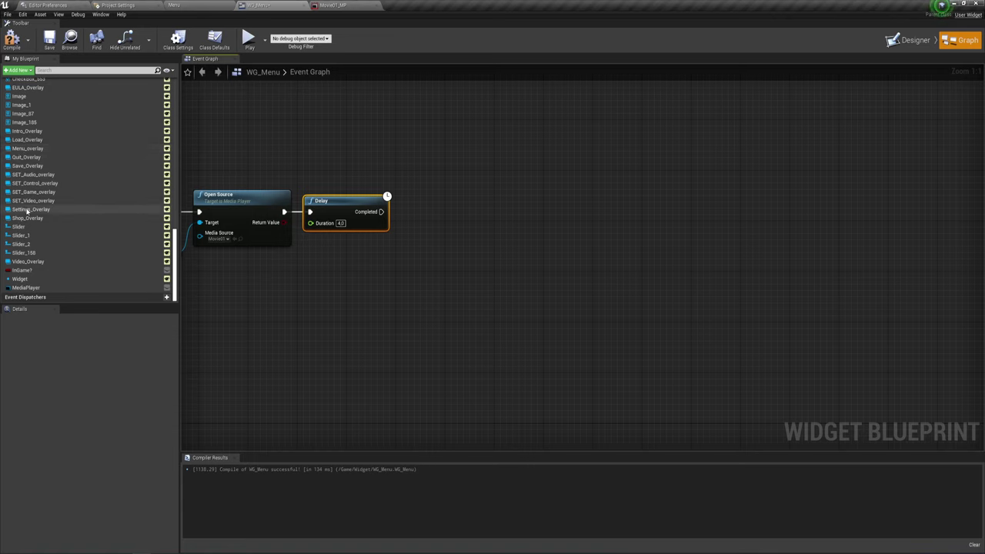
Step: Wire a new Set Visibility node from the Delay's Completed output, setting Video Overlay to Hidden
{"action": "mouse_move", "coordinate": [27, 262]}
{"action": "left_mouse_down"}
{"action": "mouse_move", "coordinate": [399, 259]}
{"action": "mouse_move", "coordinate": [433, 167]}
{"action": "left_mouse_up"}
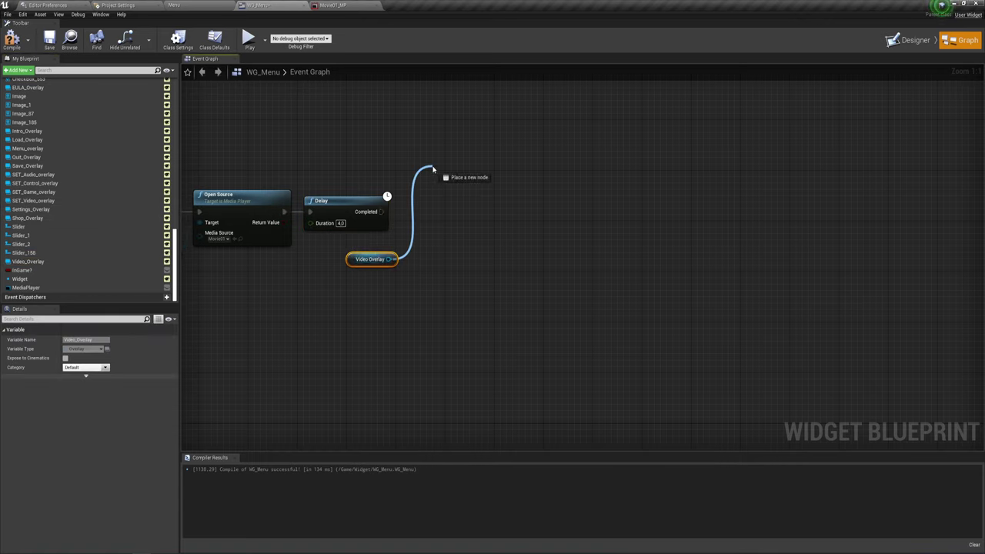
{"action": "type", "text": "set vi"}
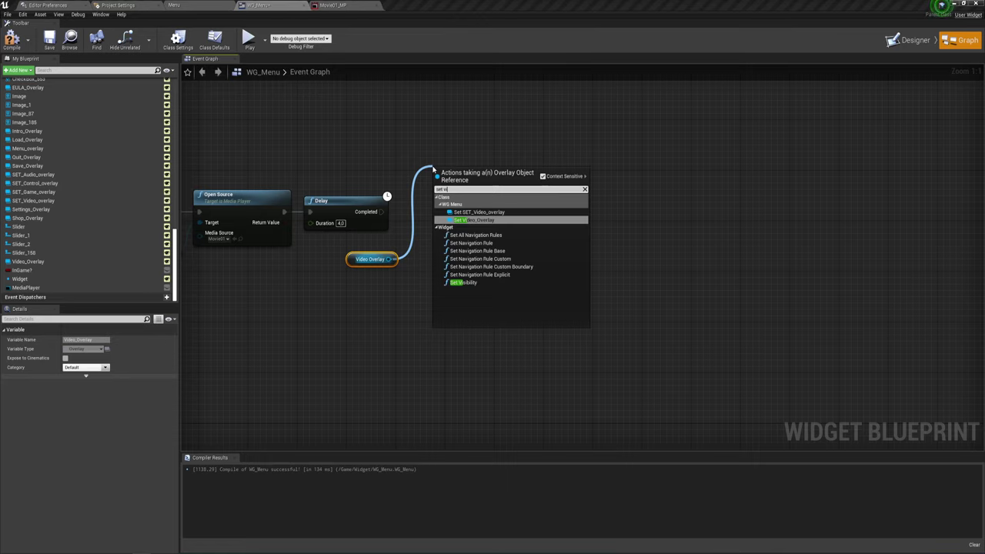
{"action": "left_click", "coordinate": [468, 283]}
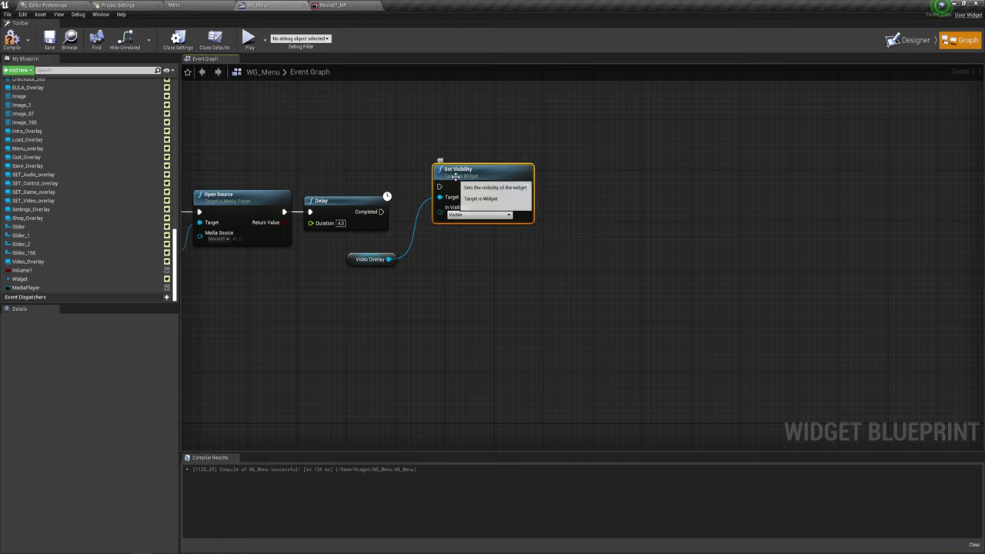
{"action": "left_click_drag", "start_coordinate": [443, 199], "coordinate": [385, 214]}
{"action": "left_click", "coordinate": [467, 241]}
{"action": "left_click", "coordinate": [445, 257]}
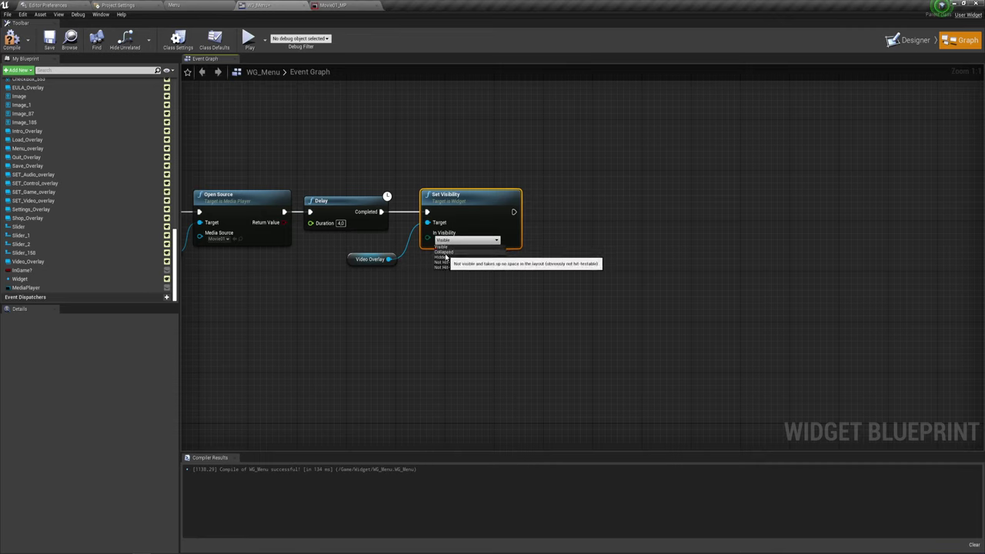
{"action": "left_click", "coordinate": [467, 240]}
{"action": "left_click", "coordinate": [450, 260]}
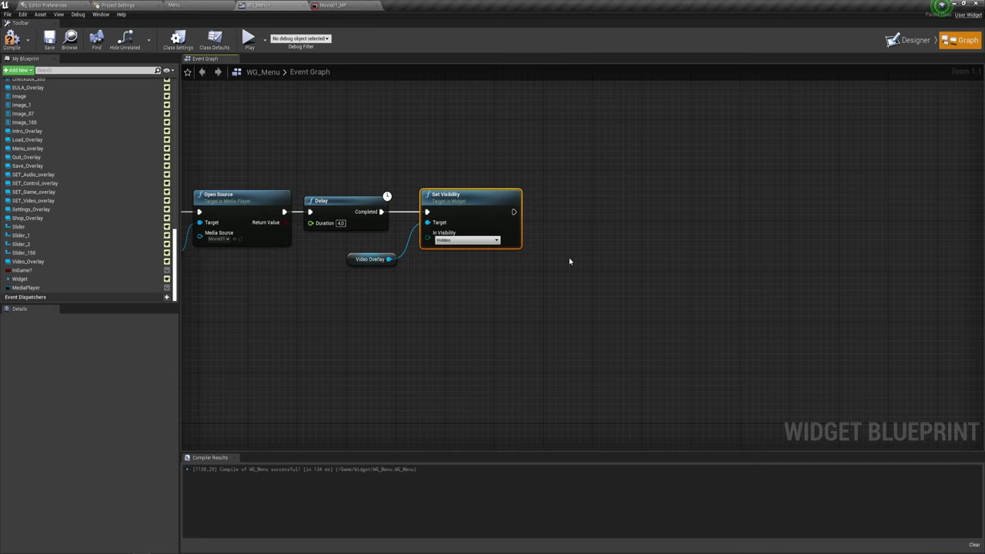
{"action": "mouse_move", "coordinate": [570, 261]}
{"action": "right_mouse_down"}
{"action": "mouse_move", "coordinate": [451, 234]}
{"action": "mouse_move", "coordinate": [612, 223]}
{"action": "right_mouse_up"}
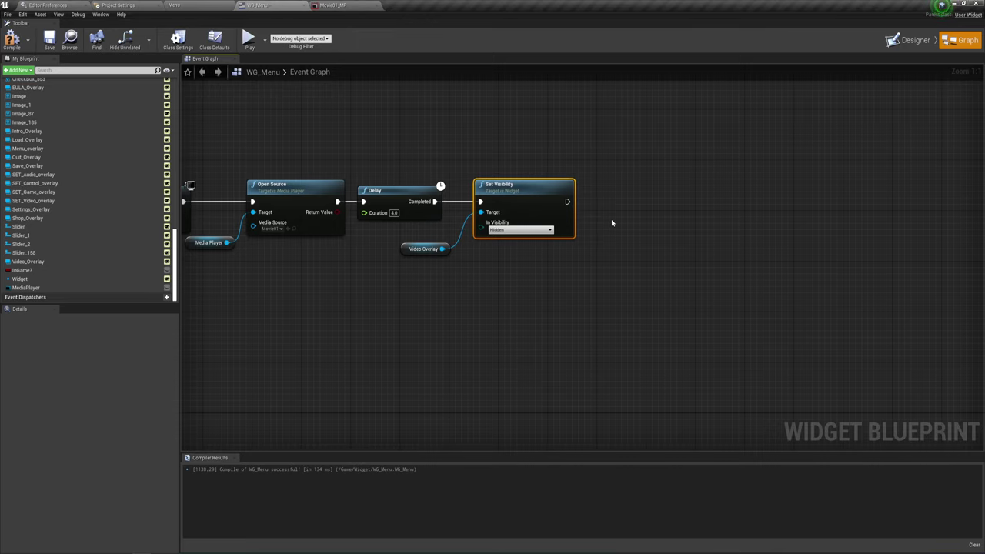
{"action": "right_click_drag", "start_coordinate": [611, 223], "coordinate": [491, 244]}
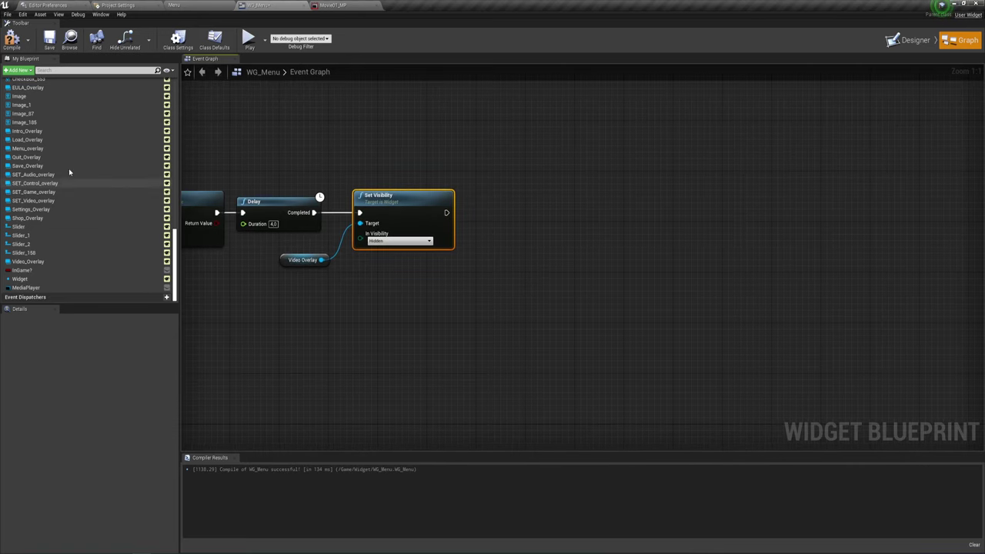
Step: Duplicate the Set Visibility node, chain it after the first, and set Menu Overlay to Visible
{"action": "scroll", "coordinate": [61, 149], "scroll_direction": "up", "scroll_amount": 2}
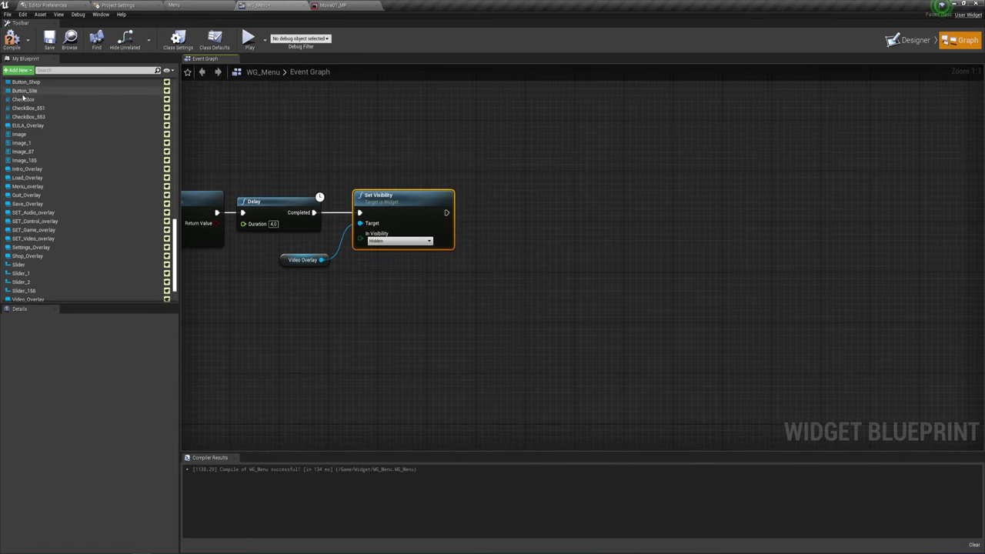
{"action": "mouse_move", "coordinate": [31, 189]}
{"action": "left_mouse_down"}
{"action": "mouse_move", "coordinate": [431, 266]}
{"action": "mouse_move", "coordinate": [514, 199]}
{"action": "left_mouse_up"}
{"action": "left_click", "coordinate": [450, 271]}
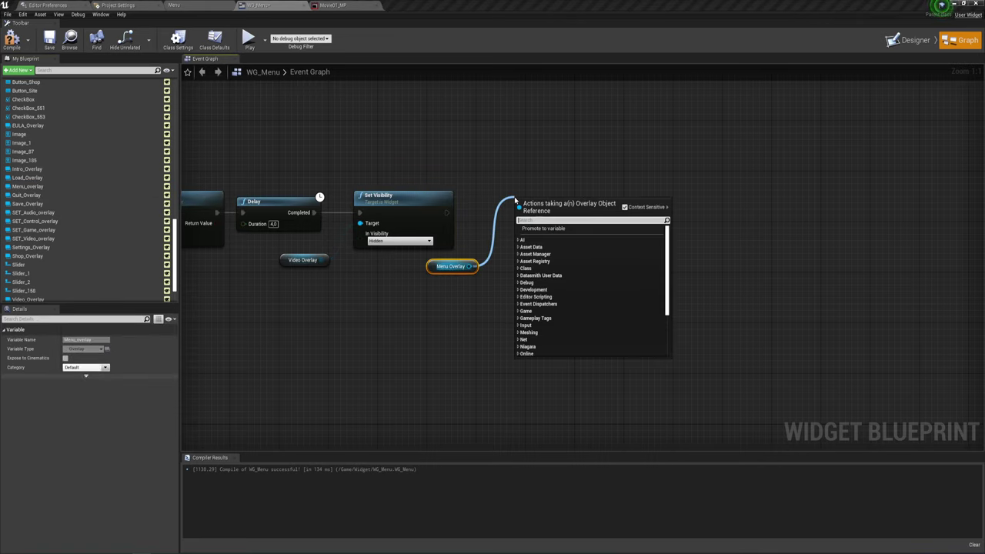
{"action": "left_click", "coordinate": [419, 223]}
{"action": "key", "text": "ctrl+c"}
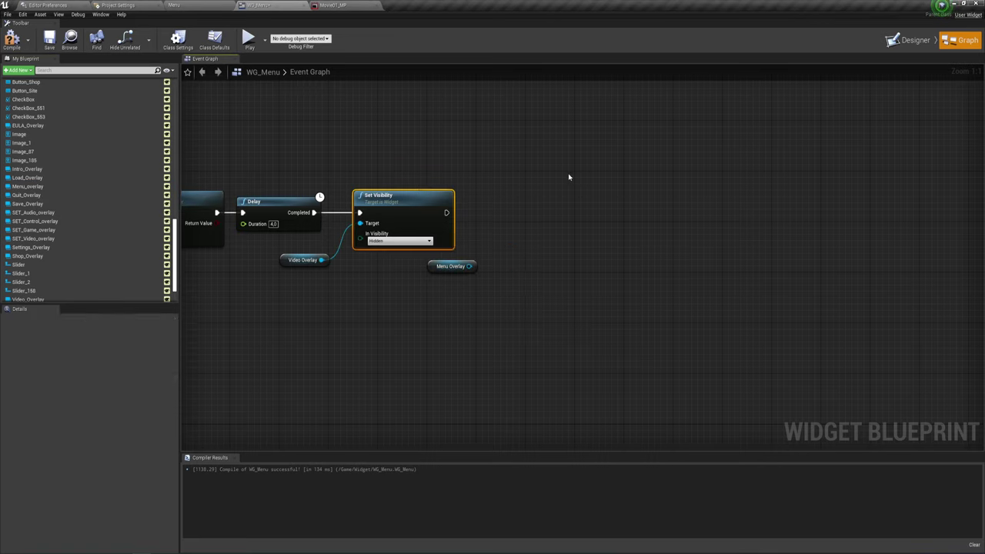
{"action": "key", "text": "ctrl+v"}
{"action": "left_click_drag", "start_coordinate": [627, 187], "coordinate": [541, 207]}
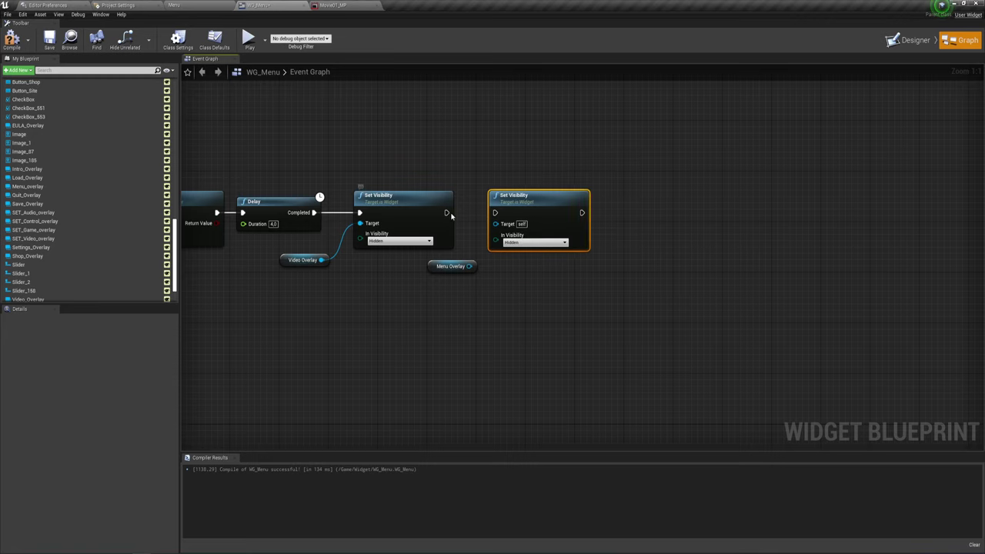
{"action": "left_click_drag", "start_coordinate": [451, 215], "coordinate": [494, 213]}
{"action": "left_click_drag", "start_coordinate": [468, 266], "coordinate": [495, 223]}
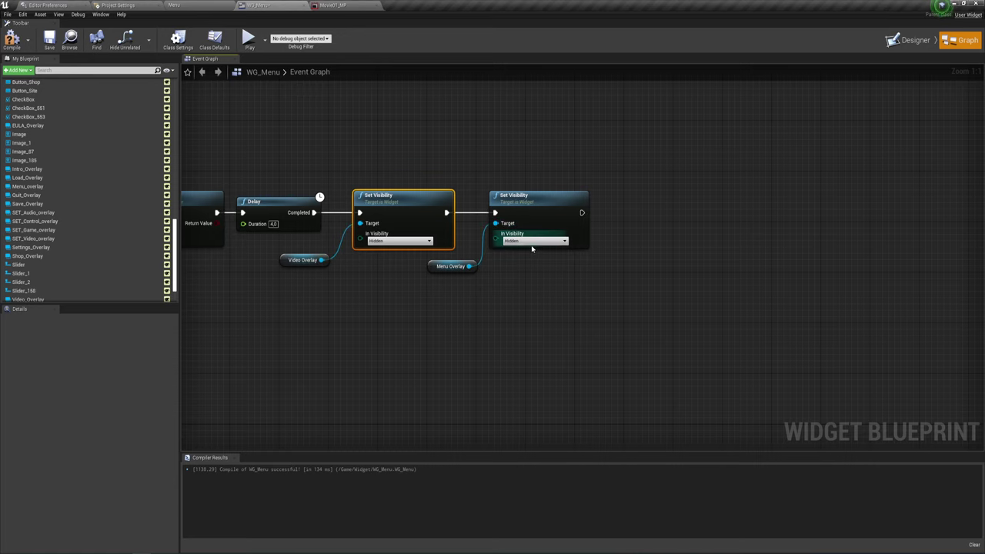
{"action": "left_click", "coordinate": [531, 242]}
{"action": "left_click", "coordinate": [524, 250]}
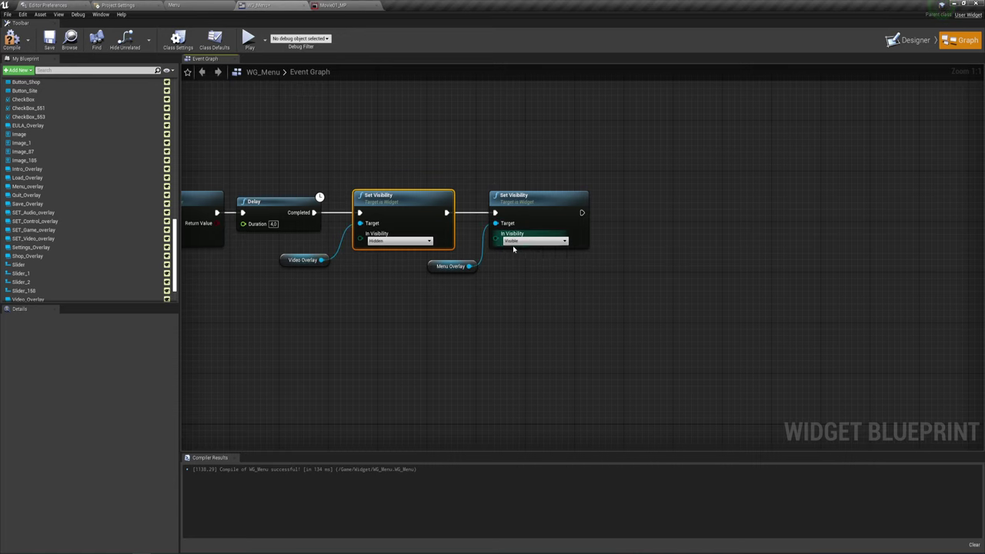
{"action": "left_click", "coordinate": [502, 298]}
Step: Pan and zoom to review the whole event chain back to the sequence start
{"action": "scroll", "coordinate": [472, 306], "scroll_direction": "down", "scroll_amount": 2}
{"action": "right_click_drag", "start_coordinate": [391, 308], "coordinate": [437, 289]}
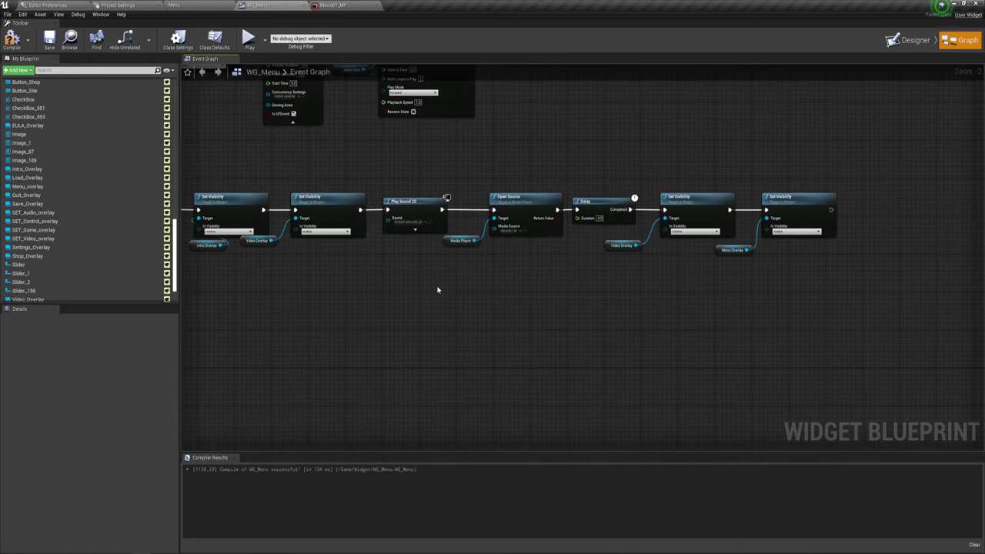
{"action": "left_click_drag", "start_coordinate": [638, 271], "coordinate": [678, 223]}
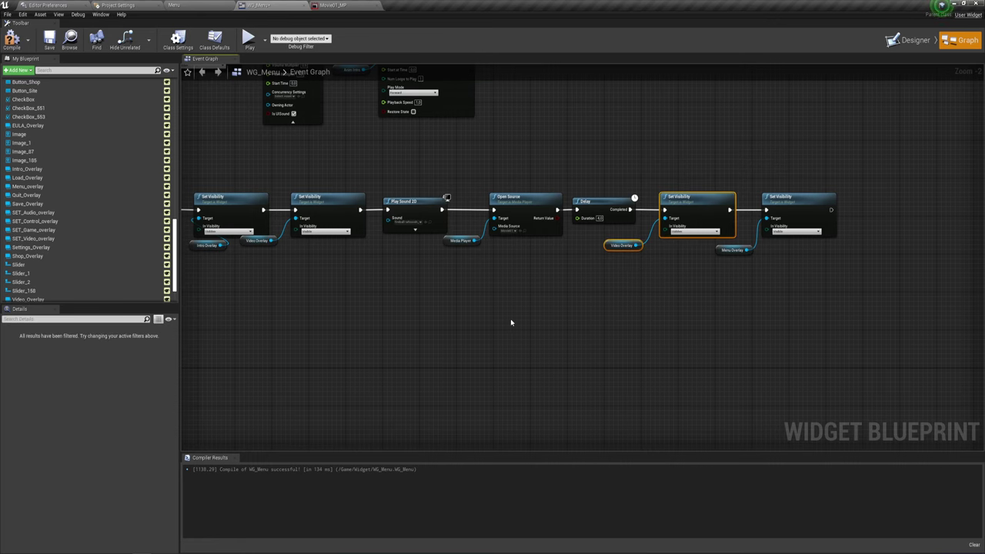
{"action": "scroll", "coordinate": [510, 321], "scroll_direction": "down", "scroll_amount": 1}
{"action": "right_click_drag", "start_coordinate": [457, 307], "coordinate": [536, 364]}
{"action": "scroll", "coordinate": [457, 352], "scroll_direction": "up", "scroll_amount": 2}
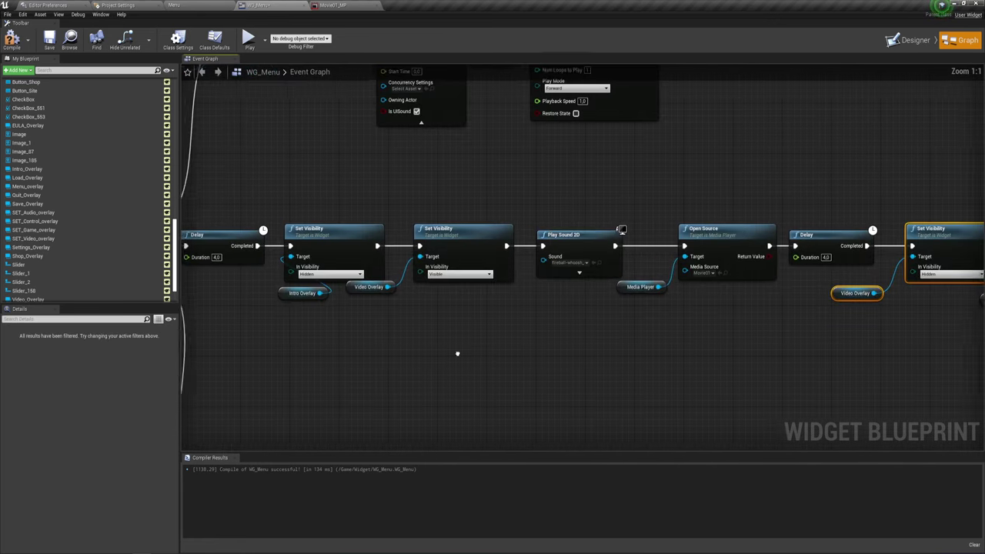
{"action": "scroll", "coordinate": [600, 353], "scroll_direction": "up", "scroll_amount": 1}
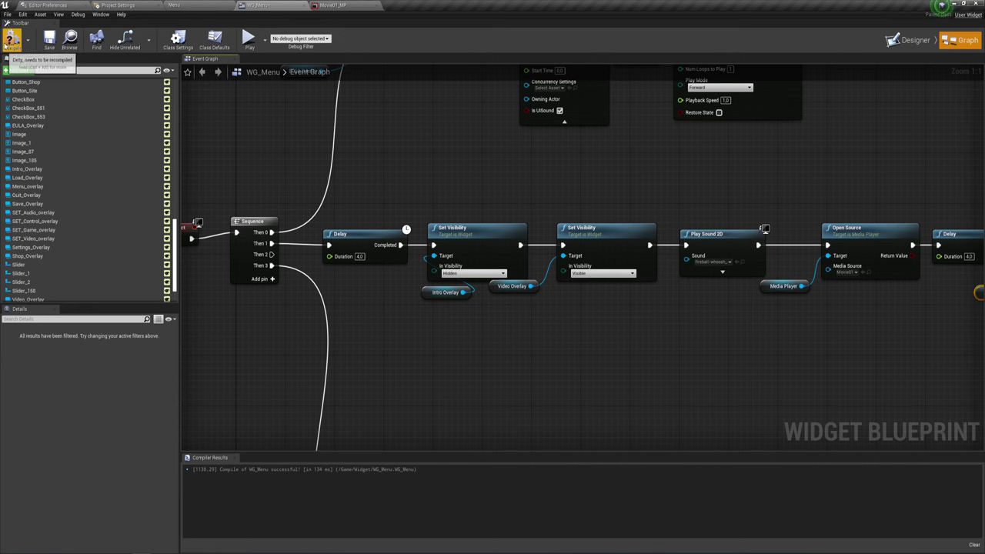
Step: Compile WG_Menu, test-play the Menu level, and trace the Accessed None MediaPlayer error to Open Source
{"action": "left_click", "coordinate": [12, 37]}
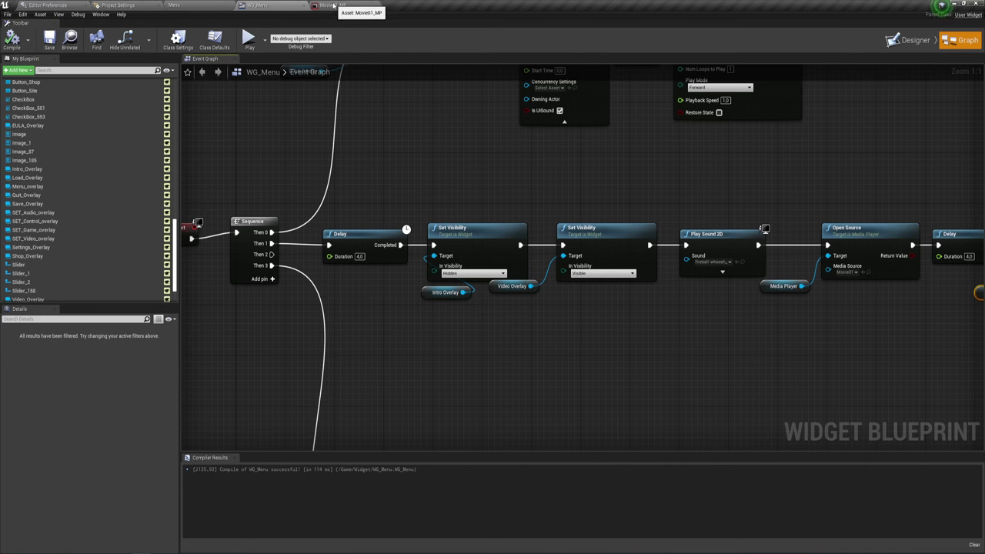
{"action": "left_click", "coordinate": [193, 6]}
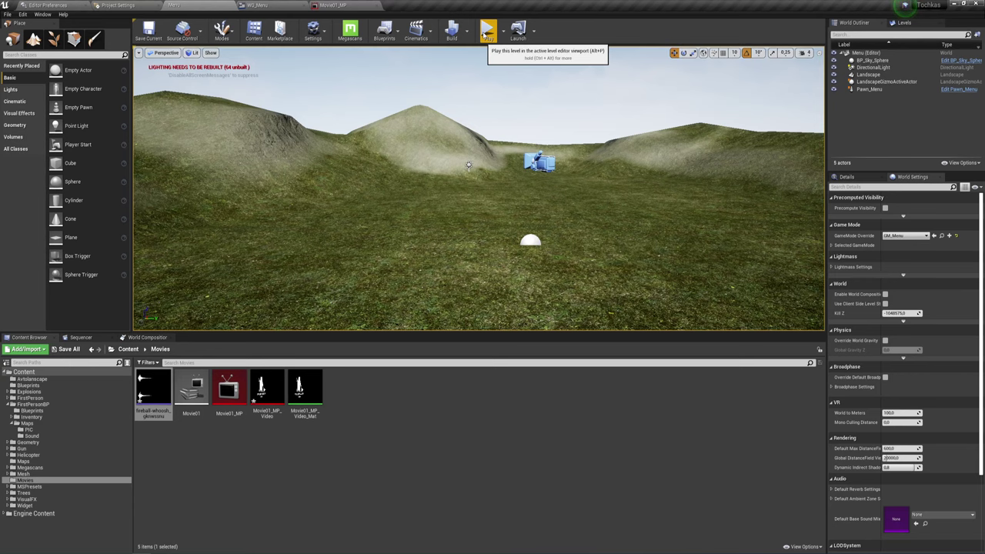
{"action": "left_click", "coordinate": [487, 31]}
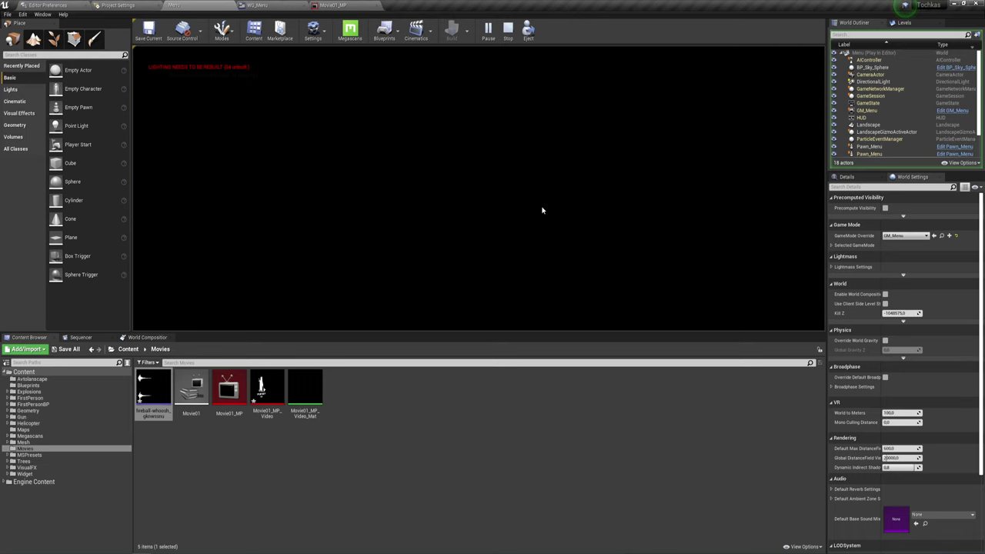
{"action": "left_click", "coordinate": [508, 30]}
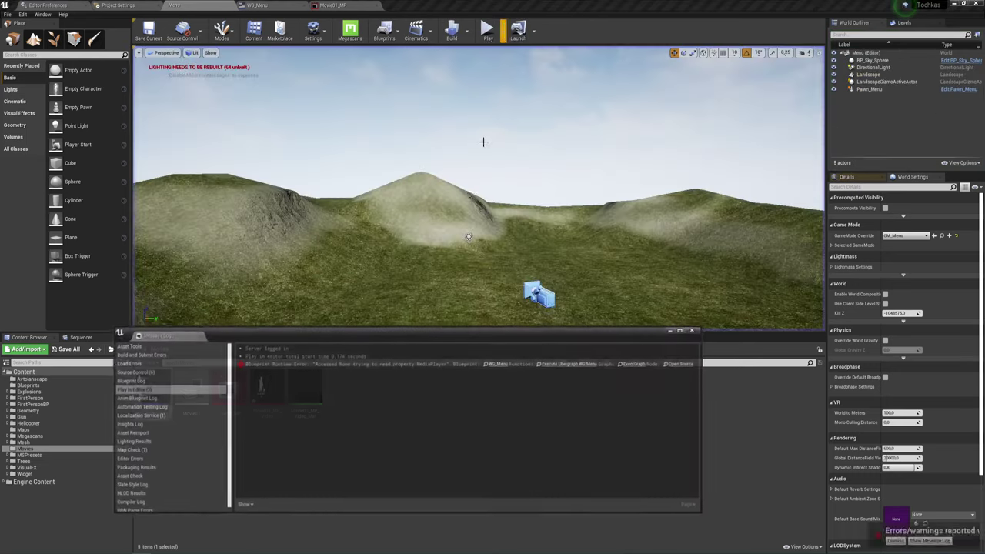
{"action": "left_click", "coordinate": [681, 364]}
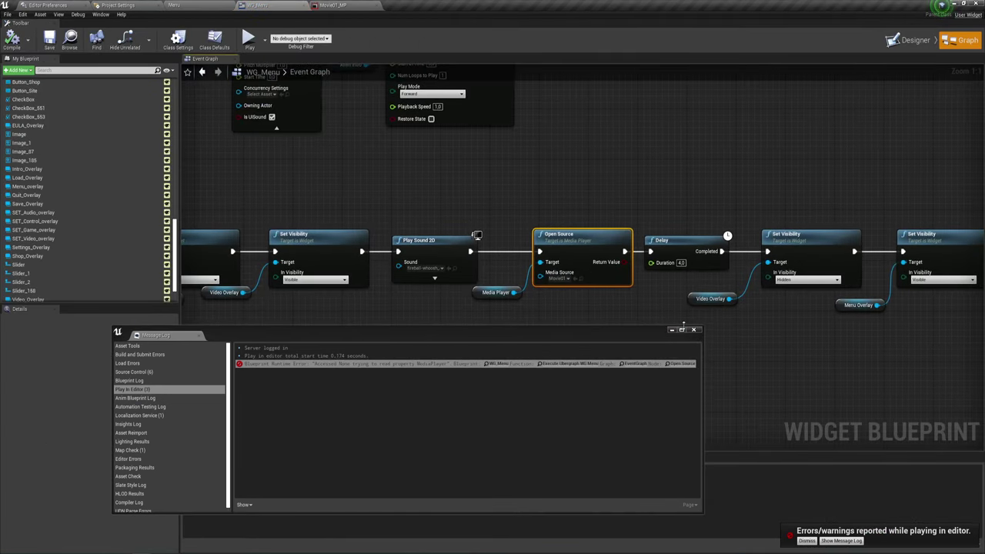
Step: Preview Movie01 in the Movie01_MP media player, pausing playback, then close the player
{"action": "left_click", "coordinate": [692, 331]}
{"action": "left_click", "coordinate": [342, 6]}
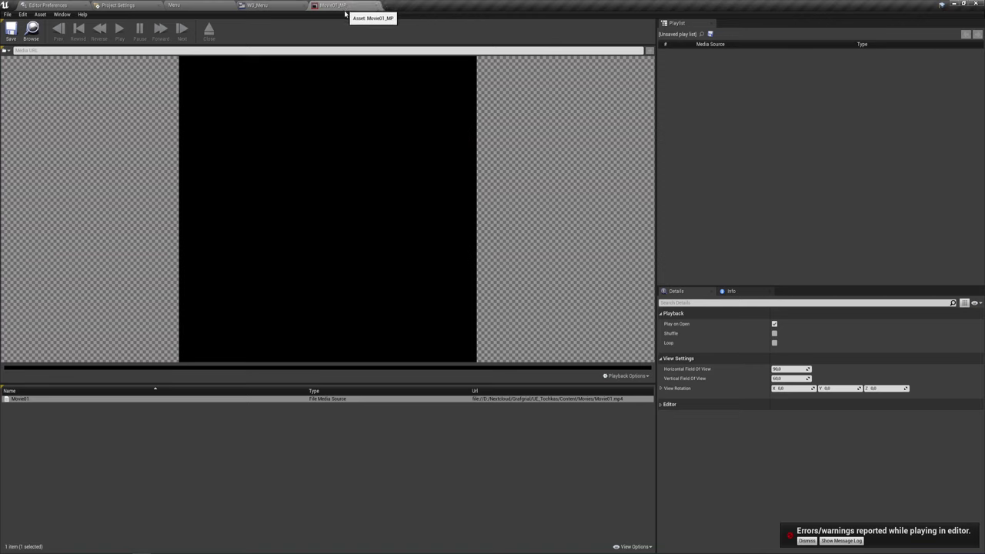
{"action": "double_click", "coordinate": [31, 398]}
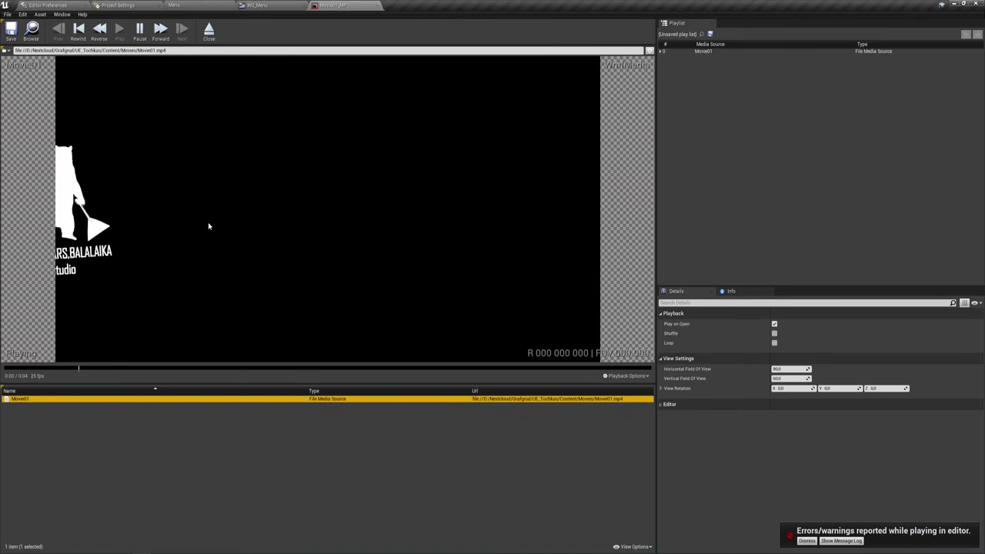
{"action": "left_click", "coordinate": [139, 31]}
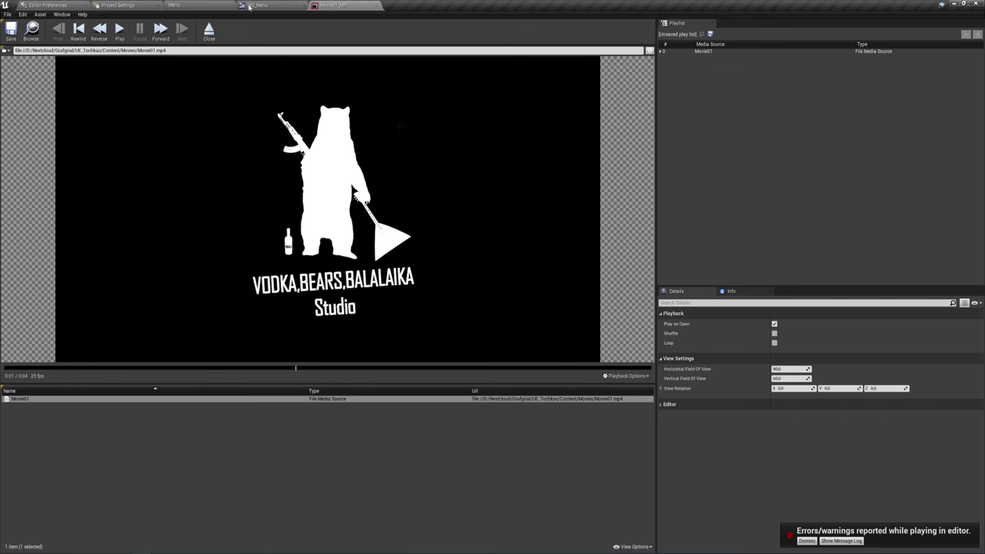
{"action": "left_click", "coordinate": [365, 6]}
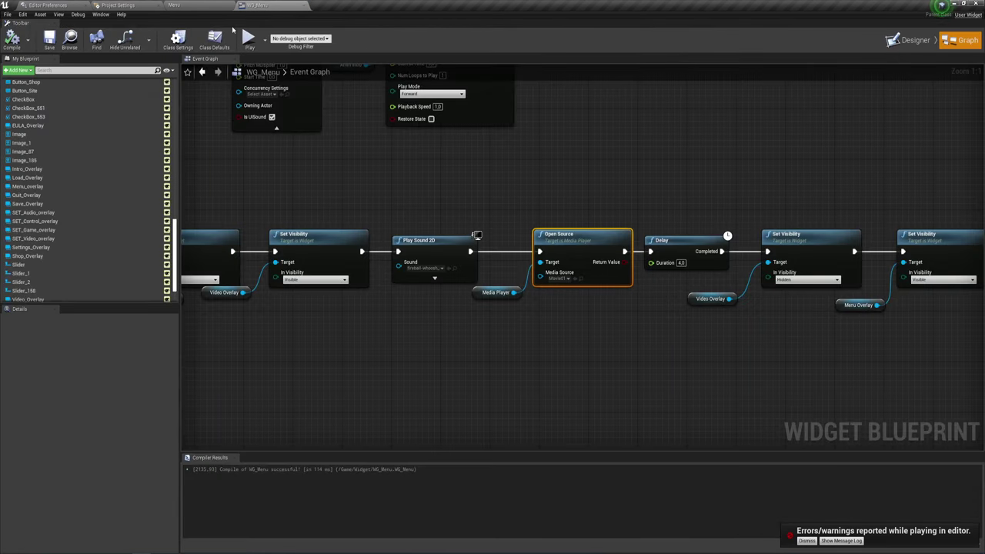
Step: Save all modified assets, including the two unsaved ones
{"action": "left_click", "coordinate": [190, 5]}
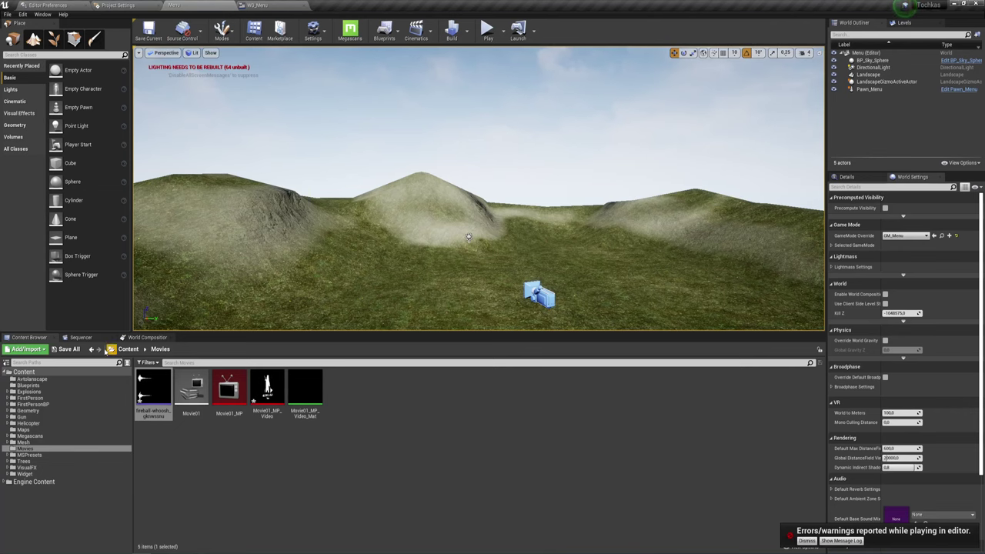
{"action": "left_click", "coordinate": [67, 349]}
{"action": "left_click", "coordinate": [562, 354]}
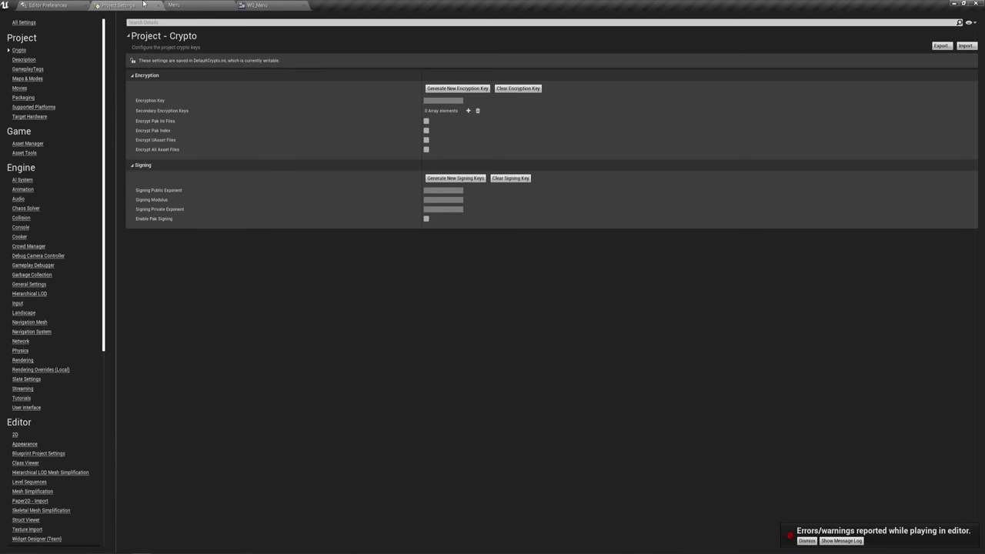
Step: Reopen the WG_Menu widget blueprint and bring its construction sequence into view
{"action": "left_click", "coordinate": [117, 5]}
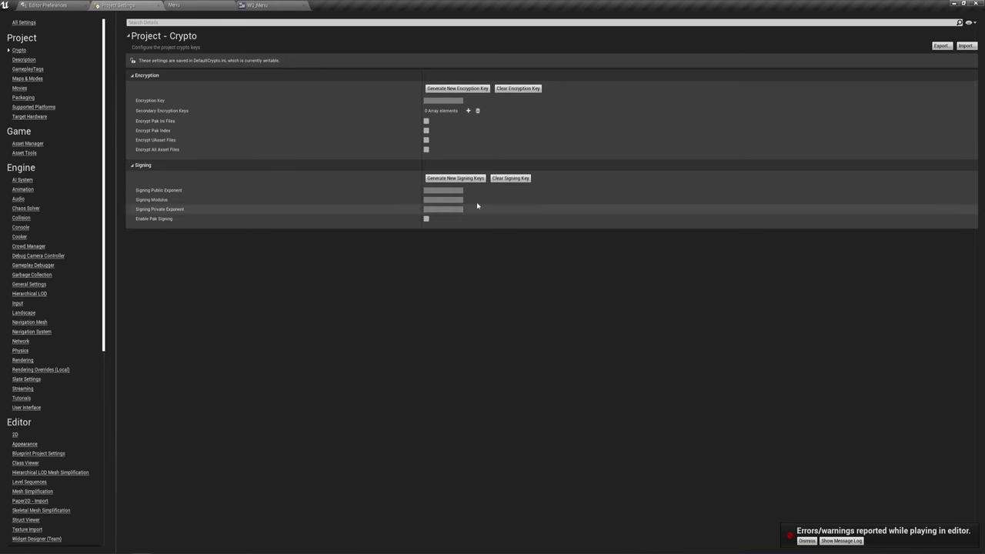
{"action": "left_click", "coordinate": [177, 5]}
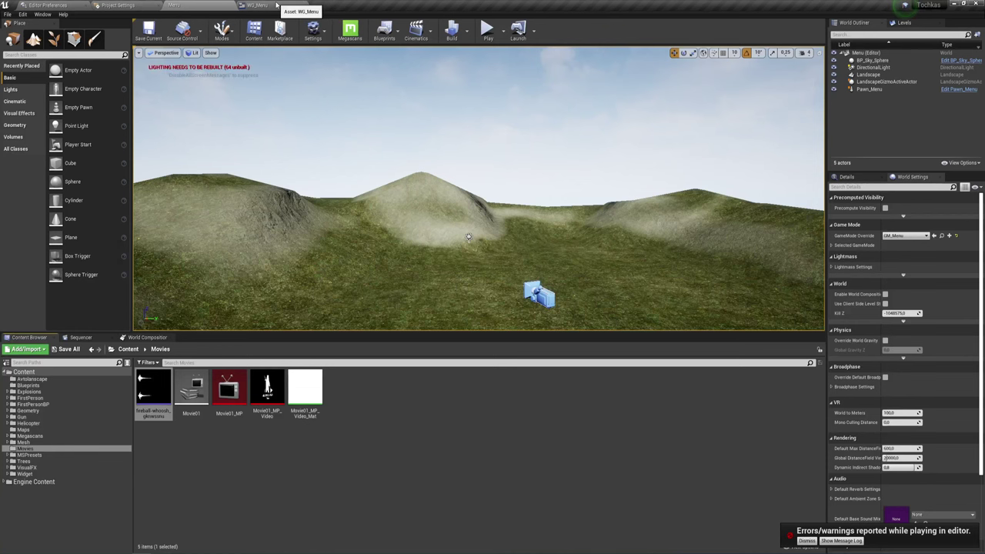
{"action": "left_click", "coordinate": [277, 6]}
{"action": "right_click_drag", "start_coordinate": [336, 182], "coordinate": [563, 211]}
{"action": "scroll", "coordinate": [485, 209], "scroll_direction": "down", "scroll_amount": 2}
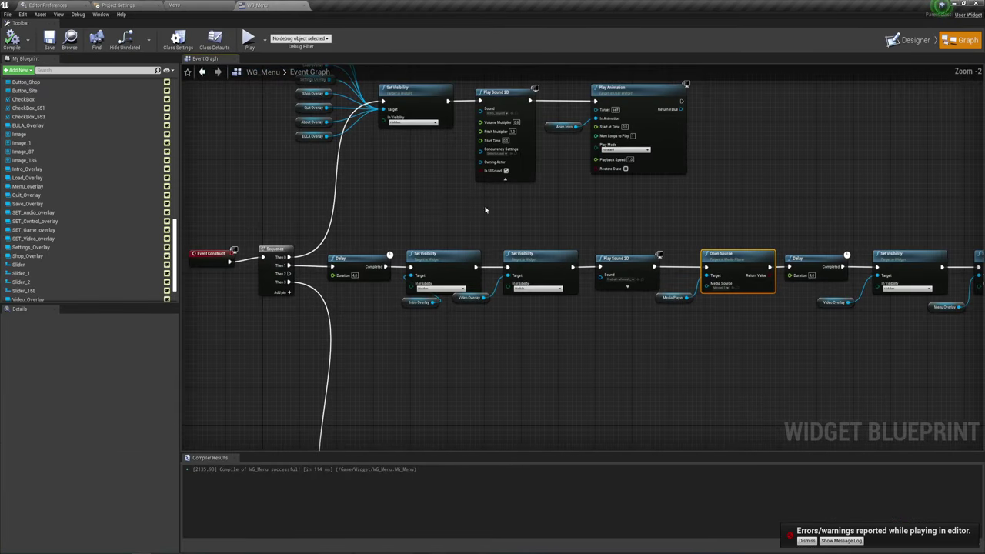
{"action": "right_click_drag", "start_coordinate": [485, 210], "coordinate": [451, 233]}
{"action": "left_click", "coordinate": [915, 40]}
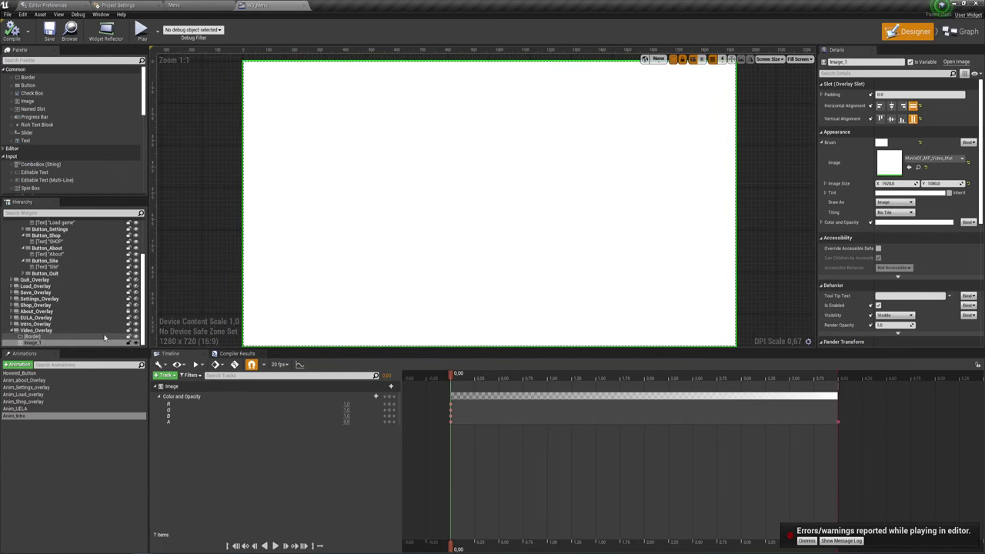
{"action": "left_click", "coordinate": [135, 336]}
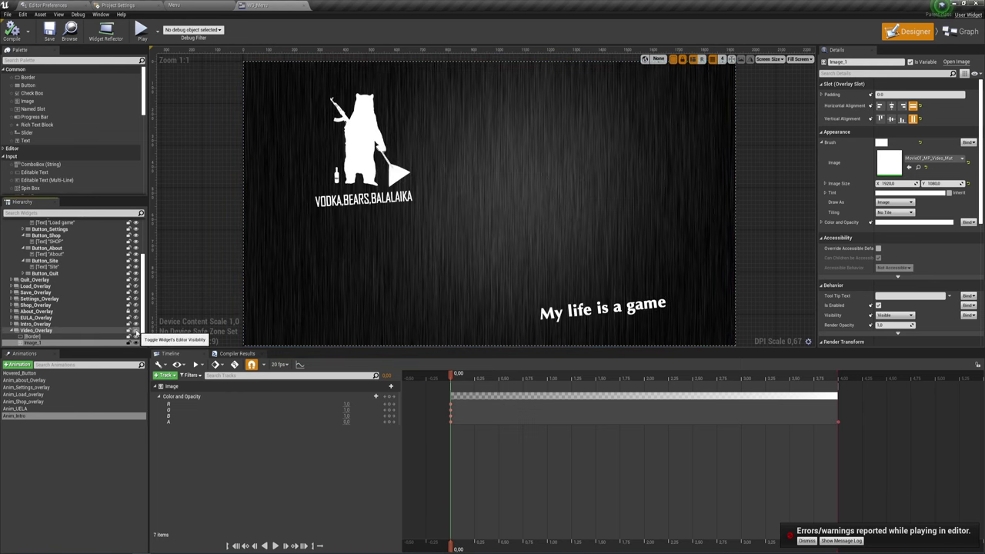
{"action": "left_click", "coordinate": [136, 337]}
{"action": "left_click", "coordinate": [34, 337]}
{"action": "left_click", "coordinate": [36, 330]}
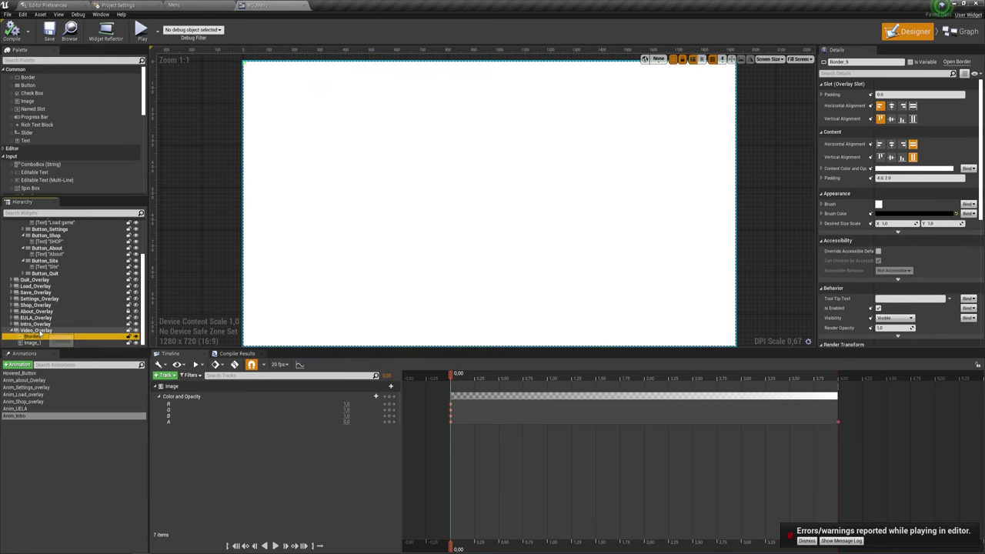
Step: Add the Video_Overlay variable to the graph and wire it into the startup Set Visibility hiding node
{"action": "left_click", "coordinate": [952, 30]}
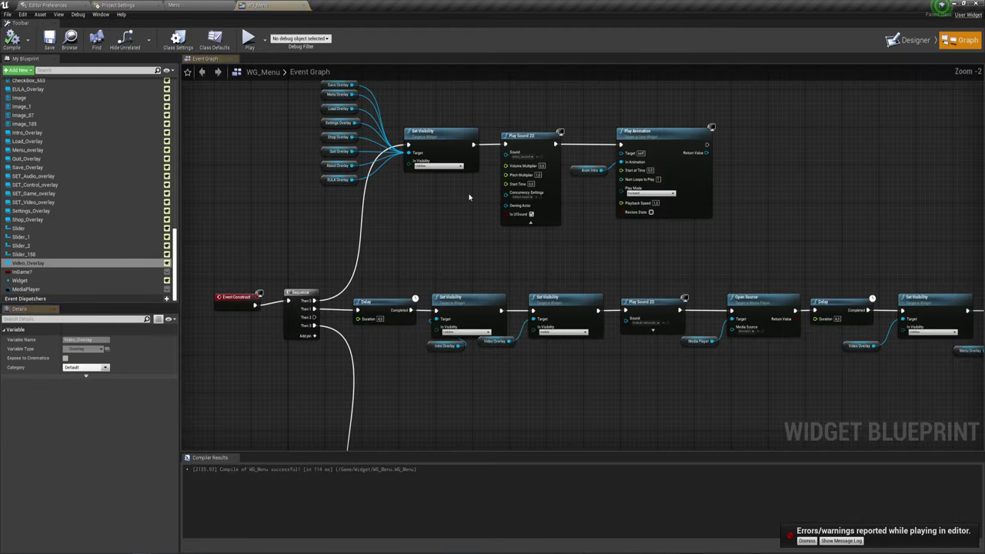
{"action": "scroll", "coordinate": [490, 311], "scroll_direction": "up", "scroll_amount": 2}
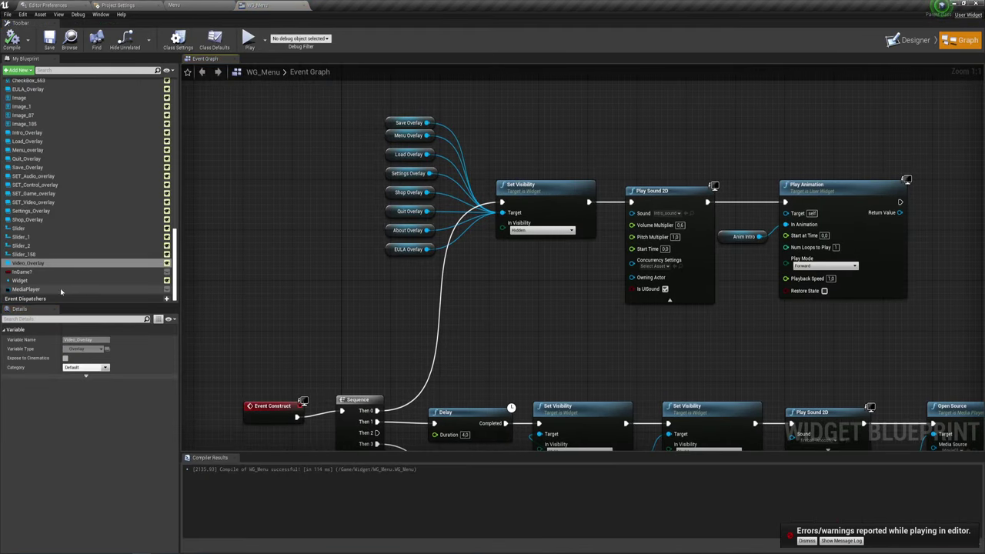
{"action": "mouse_move", "coordinate": [28, 262]}
{"action": "left_mouse_down"}
{"action": "mouse_move", "coordinate": [418, 255]}
{"action": "mouse_move", "coordinate": [392, 265]}
{"action": "mouse_move", "coordinate": [504, 213]}
{"action": "left_mouse_up"}
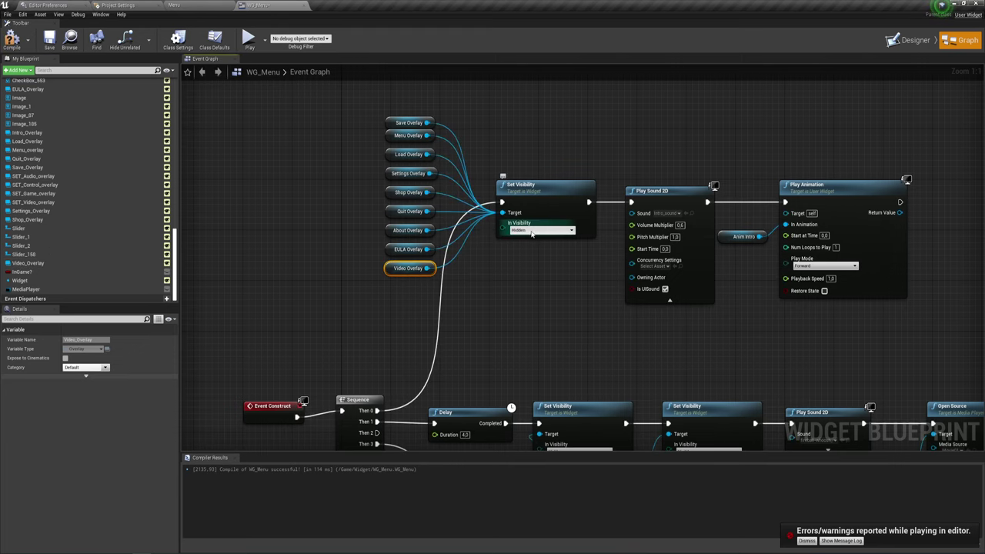
{"action": "mouse_move", "coordinate": [487, 314]}
{"action": "right_mouse_down"}
{"action": "mouse_move", "coordinate": [438, 311]}
{"action": "mouse_move", "coordinate": [459, 295]}
{"action": "mouse_move", "coordinate": [398, 274]}
{"action": "right_mouse_up"}
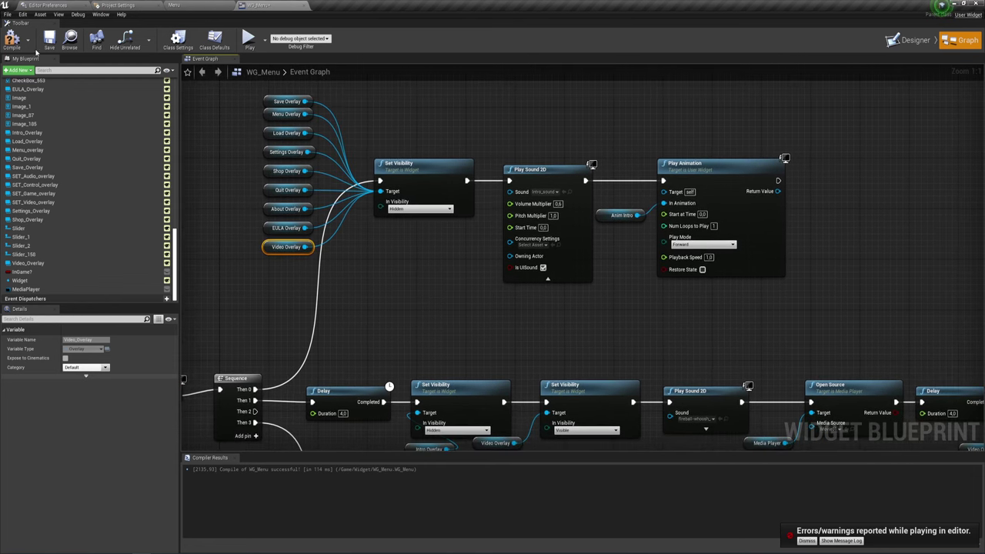
Step: Recompile and save WG_Menu, then launch a standalone game preview
{"action": "left_click", "coordinate": [11, 38]}
{"action": "left_click", "coordinate": [49, 38]}
{"action": "left_click", "coordinate": [249, 40]}
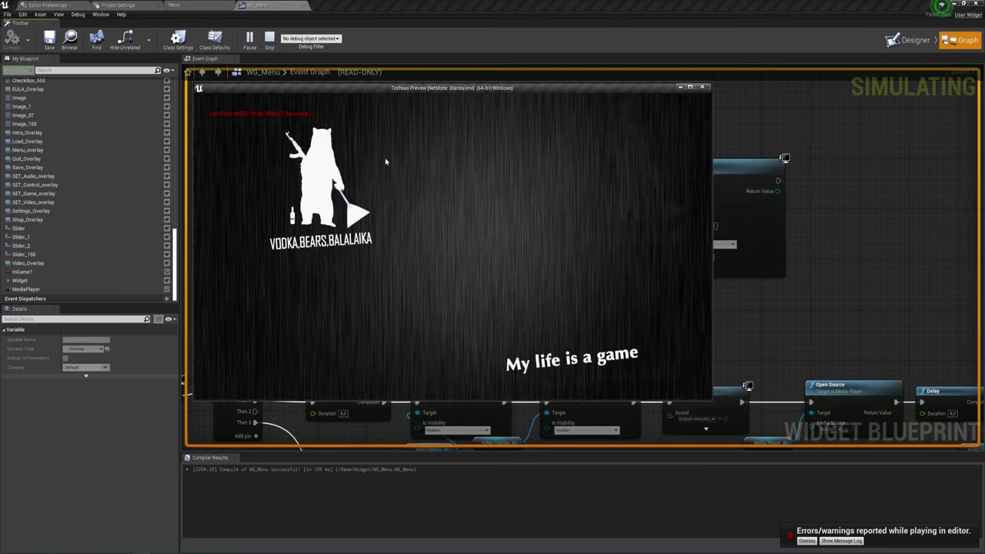
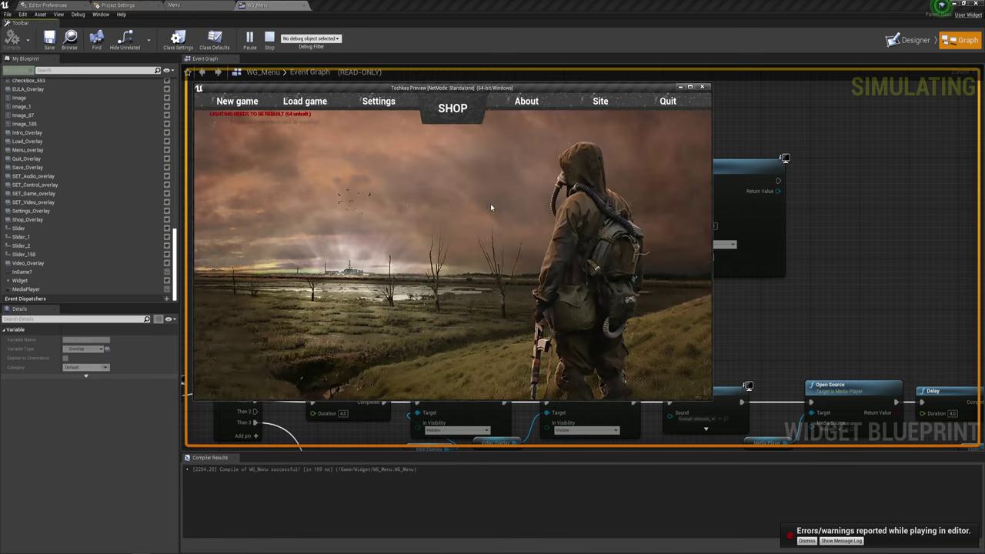
Step: Stop the preview and follow the MediaPlayer error in the Message Log to its Open Source node
{"action": "left_click", "coordinate": [702, 87]}
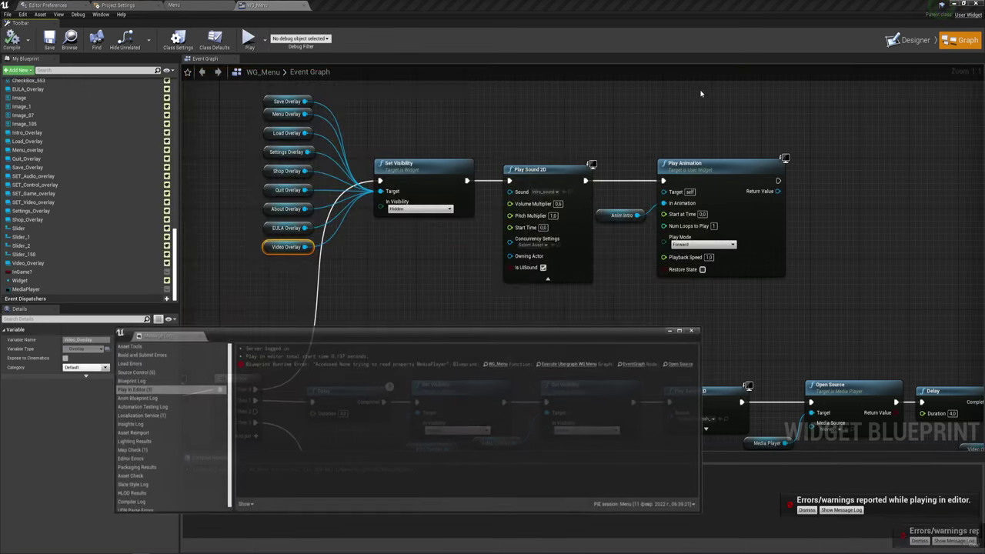
{"action": "left_click", "coordinate": [680, 363]}
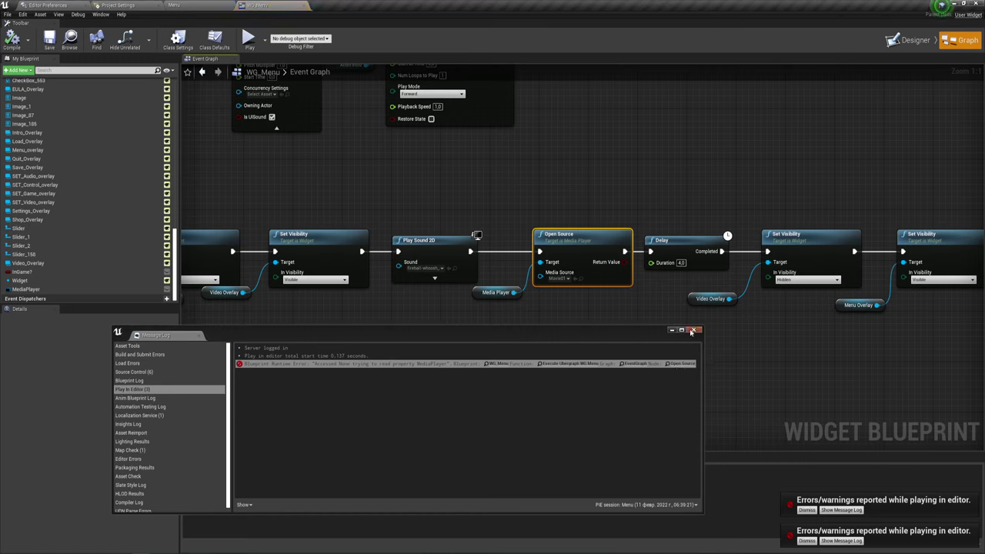
{"action": "left_click", "coordinate": [424, 366]}
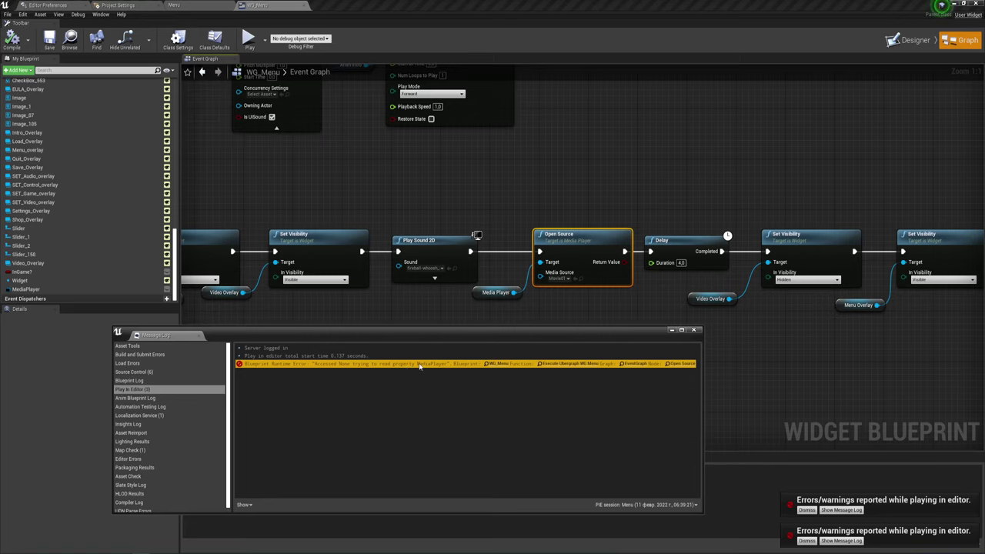
{"action": "left_click", "coordinate": [693, 330]}
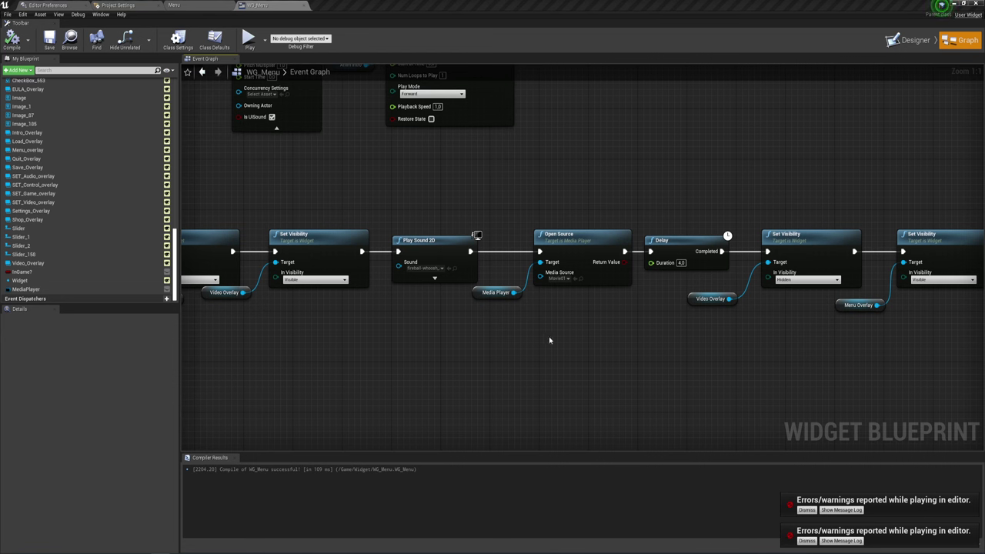
Step: Enable Precache File on the Movie01 media source, save it and close its editor
{"action": "left_click", "coordinate": [221, 4]}
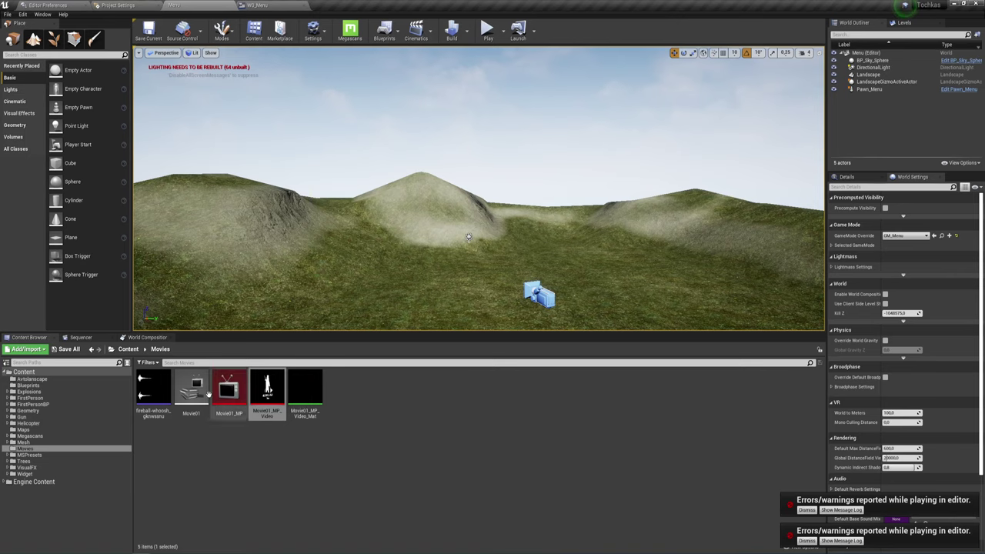
{"action": "double_click", "coordinate": [195, 381]}
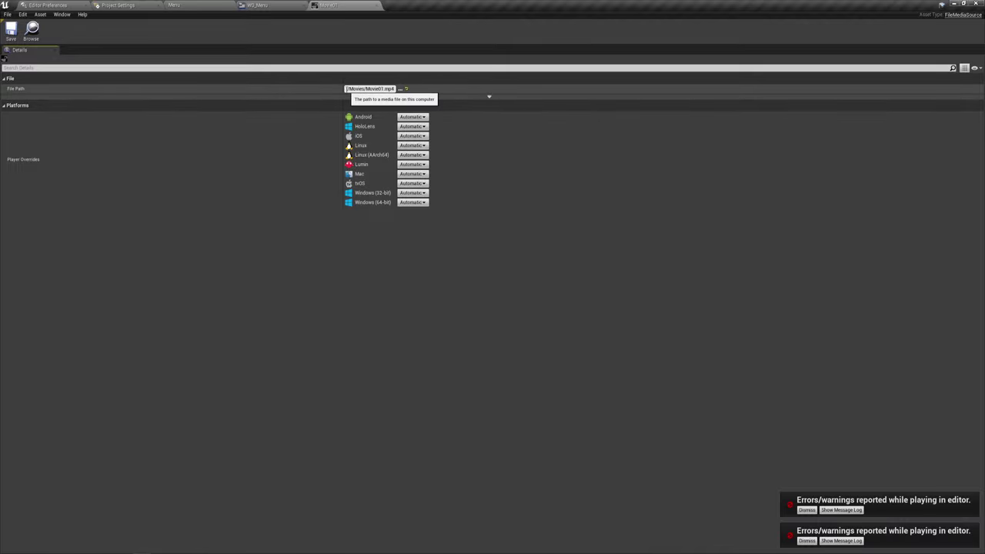
{"action": "left_click", "coordinate": [357, 89]}
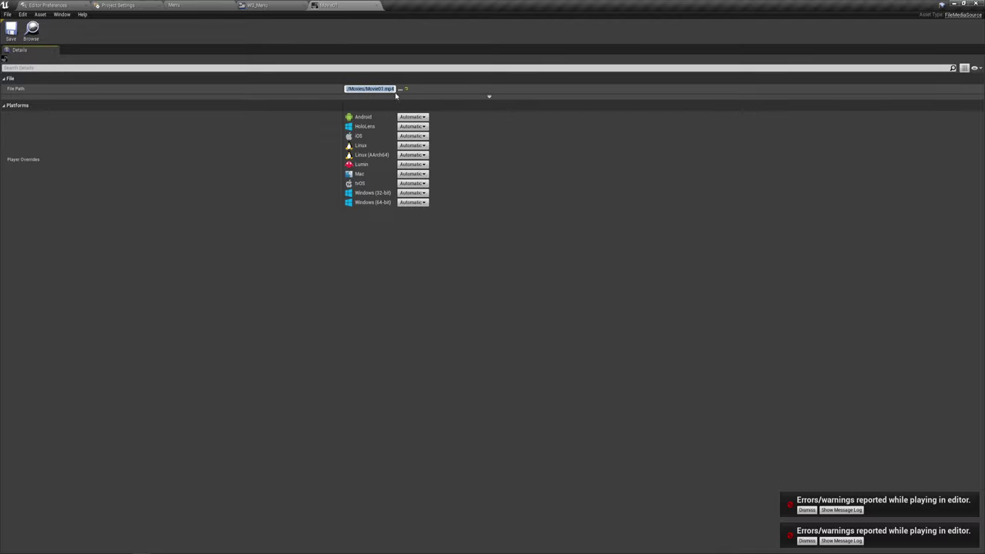
{"action": "left_click", "coordinate": [272, 98]}
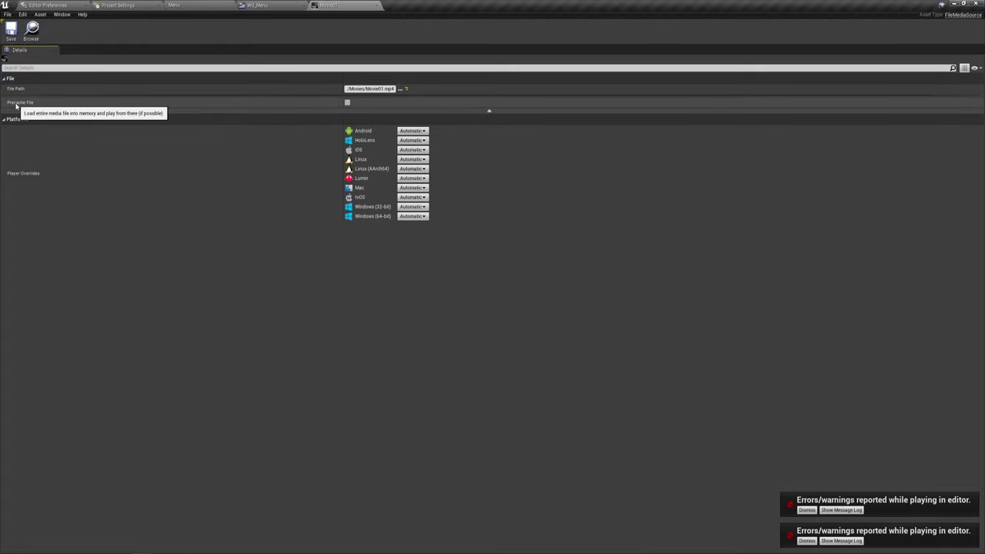
{"action": "left_click", "coordinate": [347, 104]}
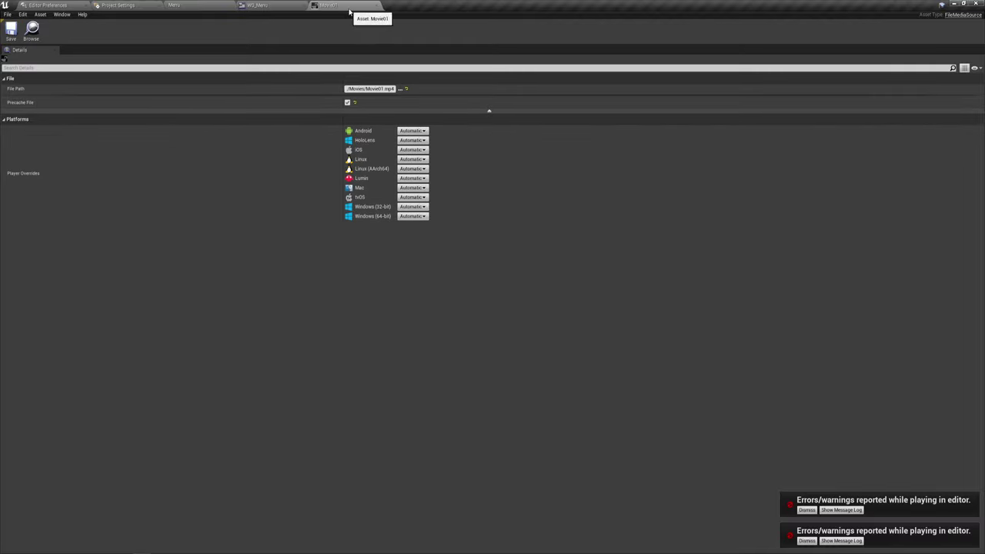
{"action": "left_click", "coordinate": [11, 29]}
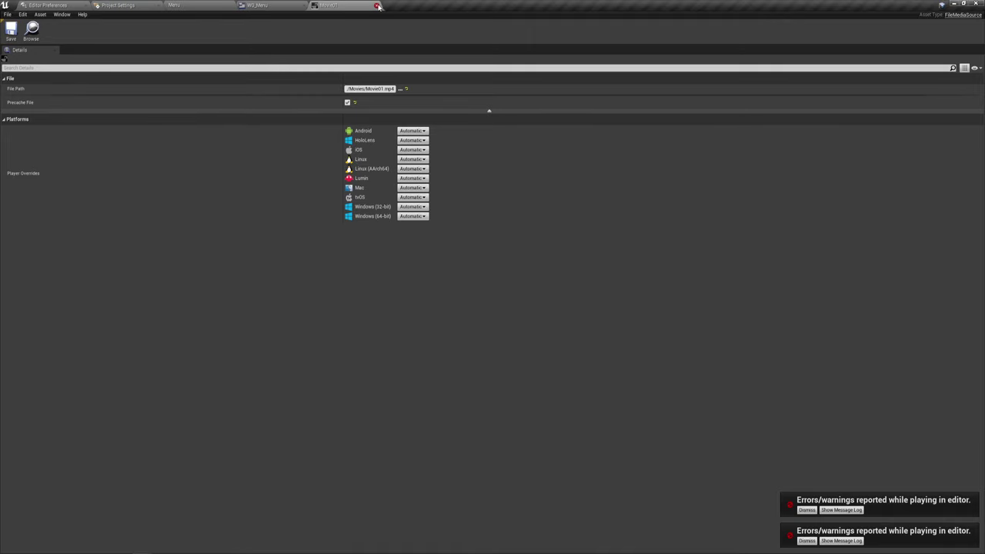
{"action": "left_click", "coordinate": [376, 5]}
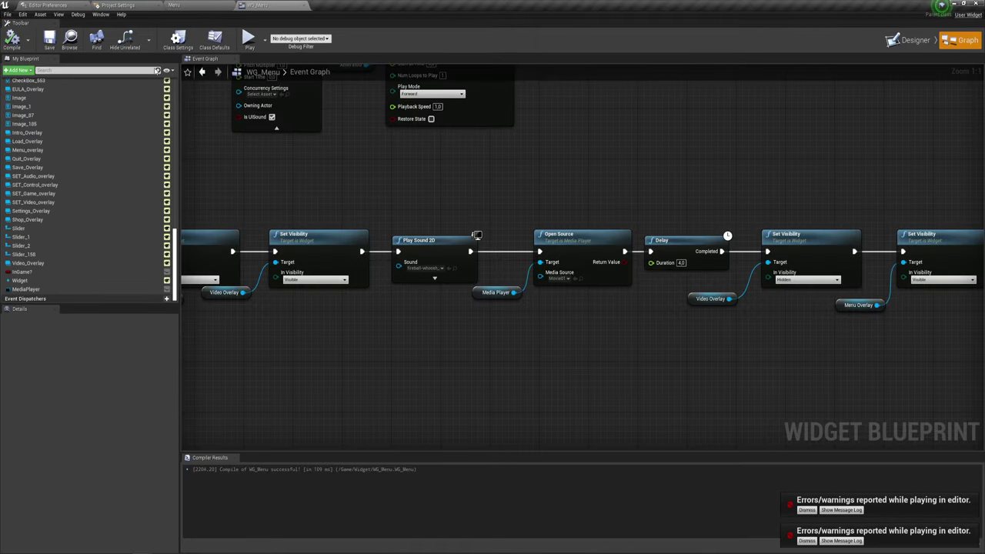
Step: Set the MediaPlayer variable's default to Movie01_MP, then compile and save WG_Menu
{"action": "left_click", "coordinate": [34, 290]}
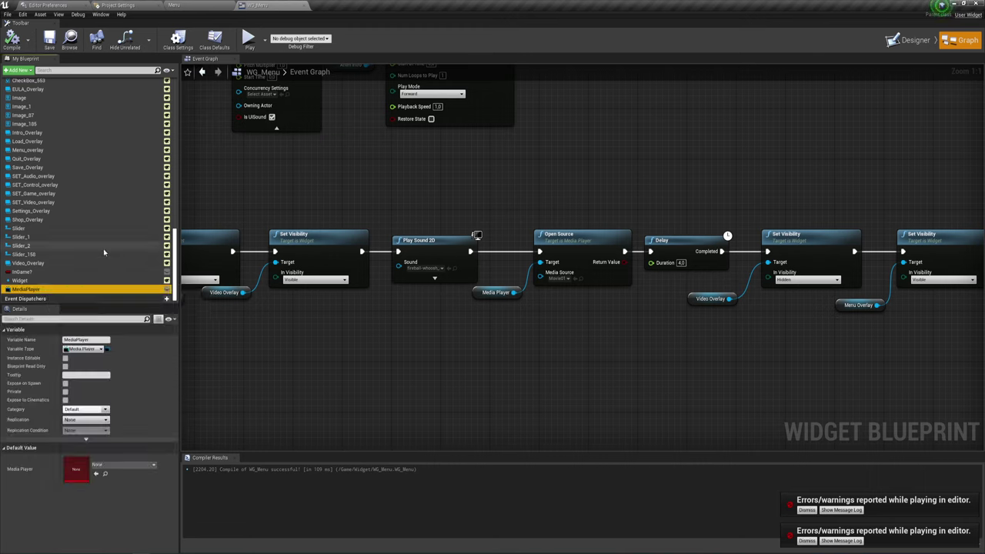
{"action": "left_click", "coordinate": [154, 467]}
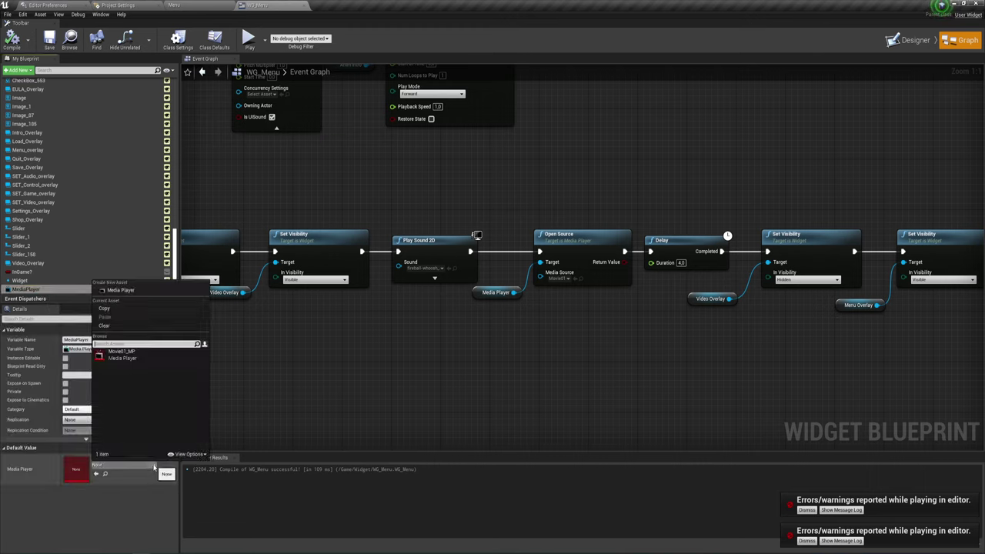
{"action": "left_click", "coordinate": [125, 357]}
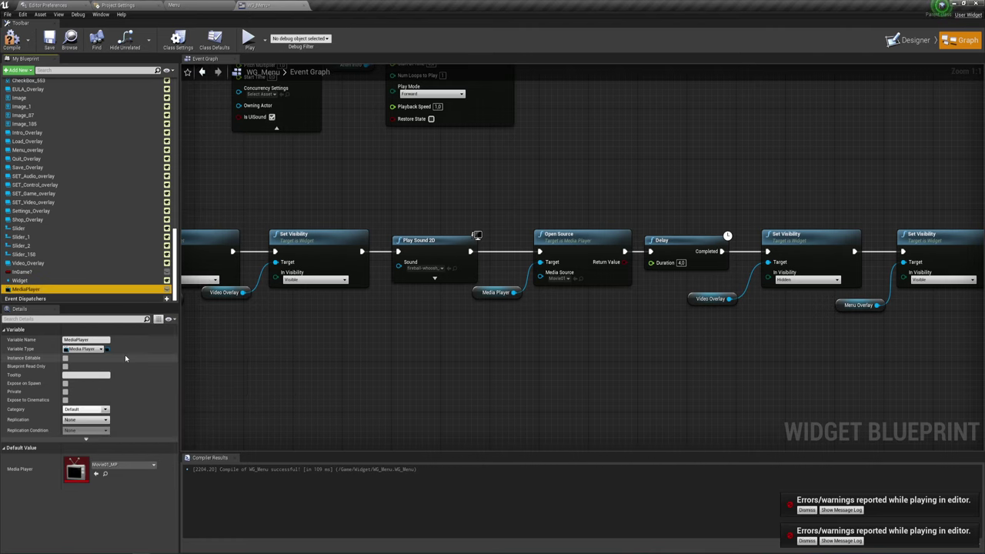
{"action": "left_click", "coordinate": [11, 39]}
{"action": "left_click", "coordinate": [55, 43]}
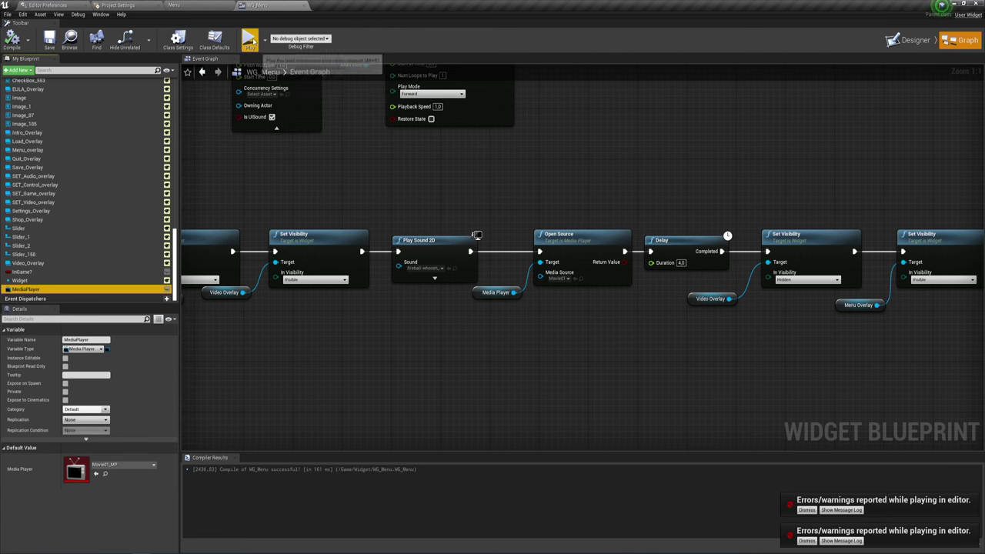
{"action": "left_click", "coordinate": [141, 5]}
{"action": "left_click", "coordinate": [173, 4]}
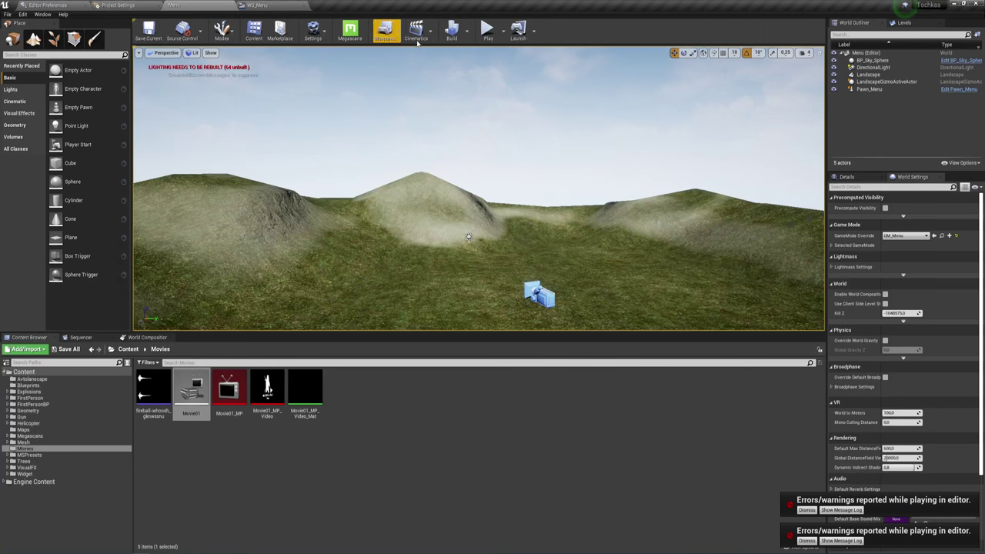
{"action": "left_click", "coordinate": [485, 31]}
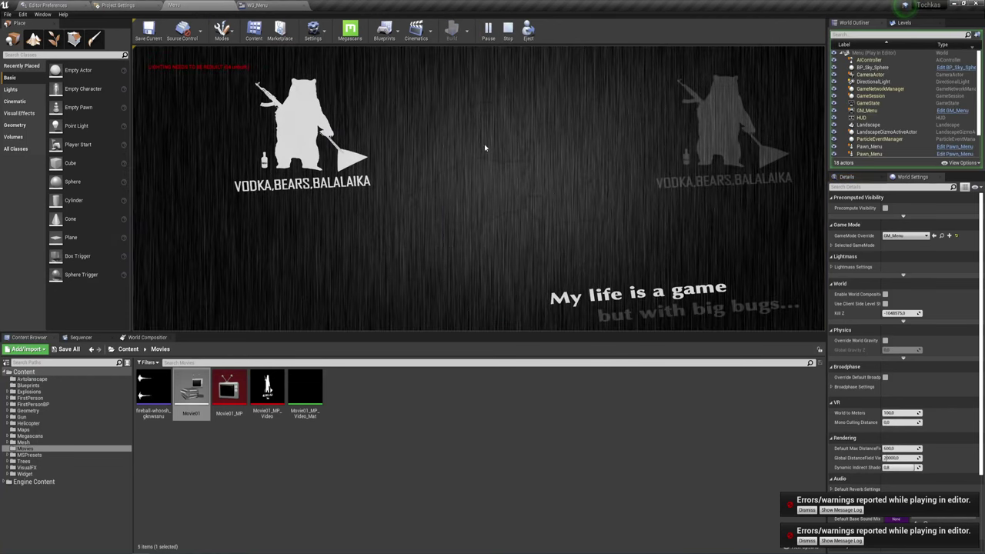
{"action": "left_click", "coordinate": [507, 30]}
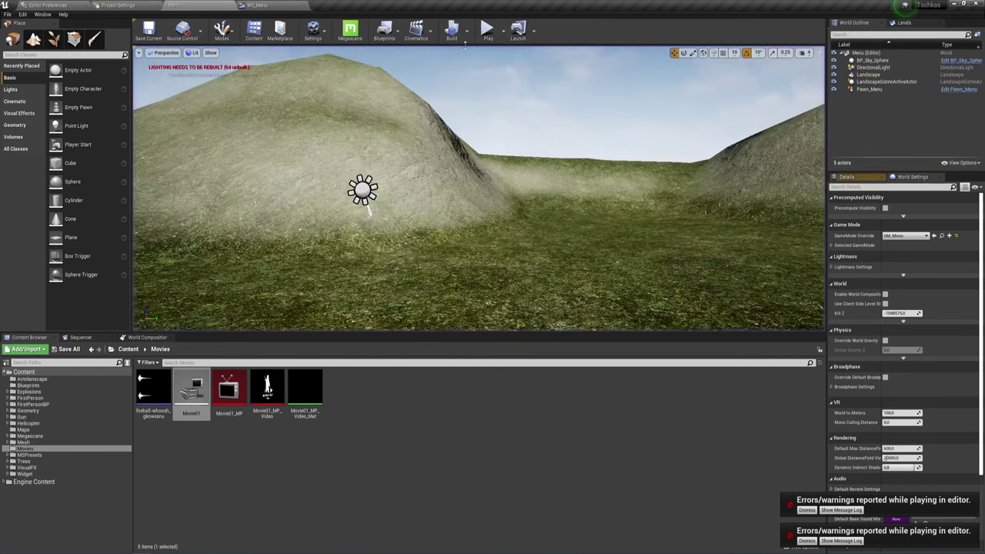
{"action": "left_click", "coordinate": [466, 33]}
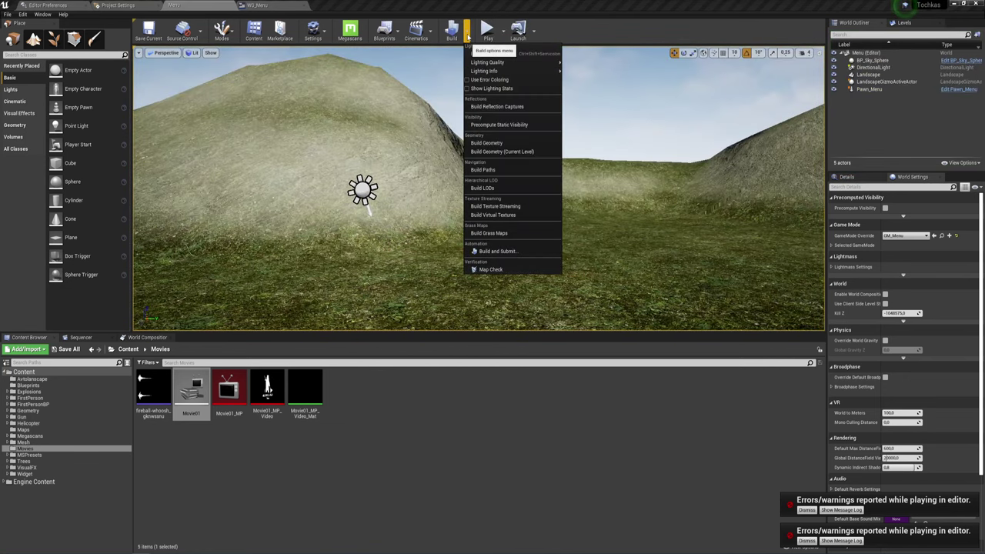
{"action": "left_click", "coordinate": [501, 32]}
{"action": "left_click", "coordinate": [552, 71]}
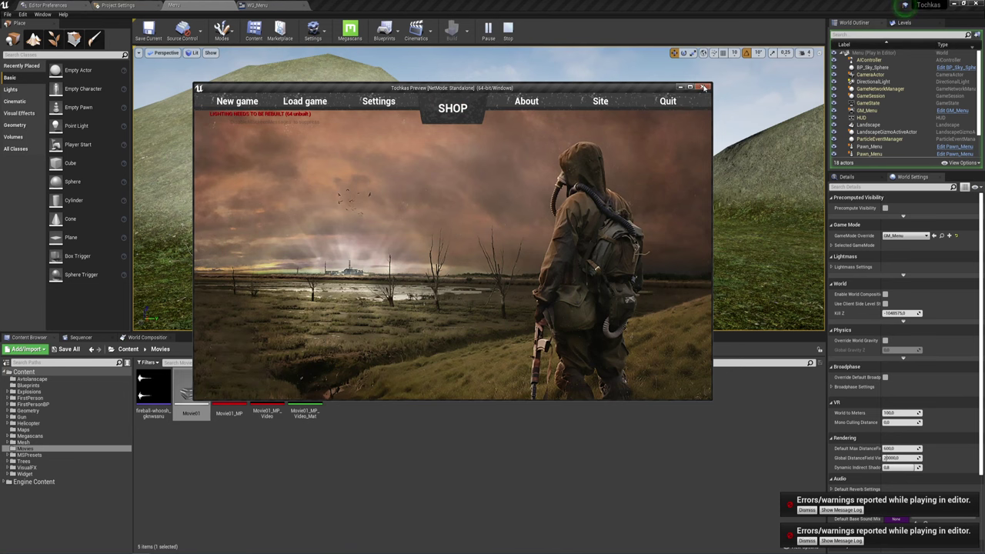
{"action": "left_click", "coordinate": [703, 87]}
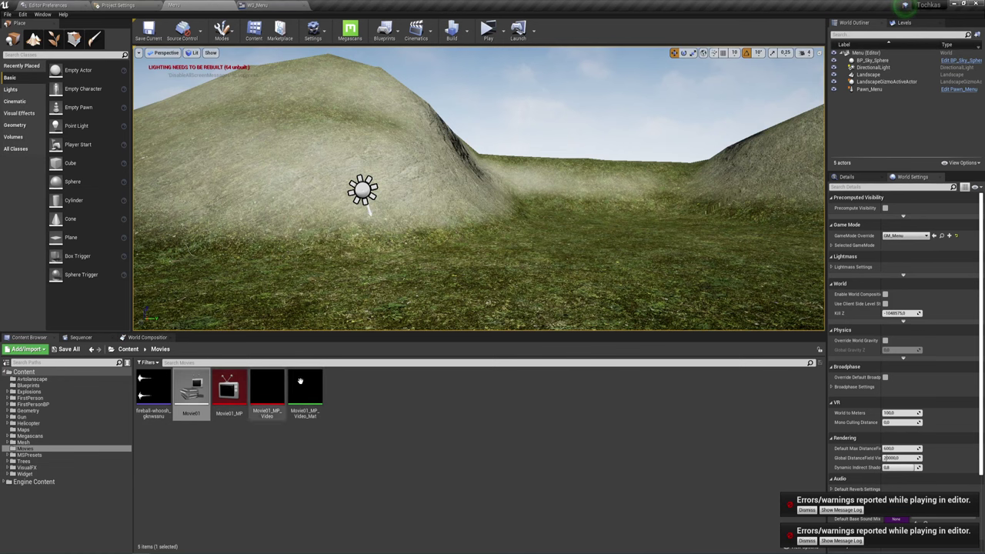
{"action": "left_click", "coordinate": [258, 5]}
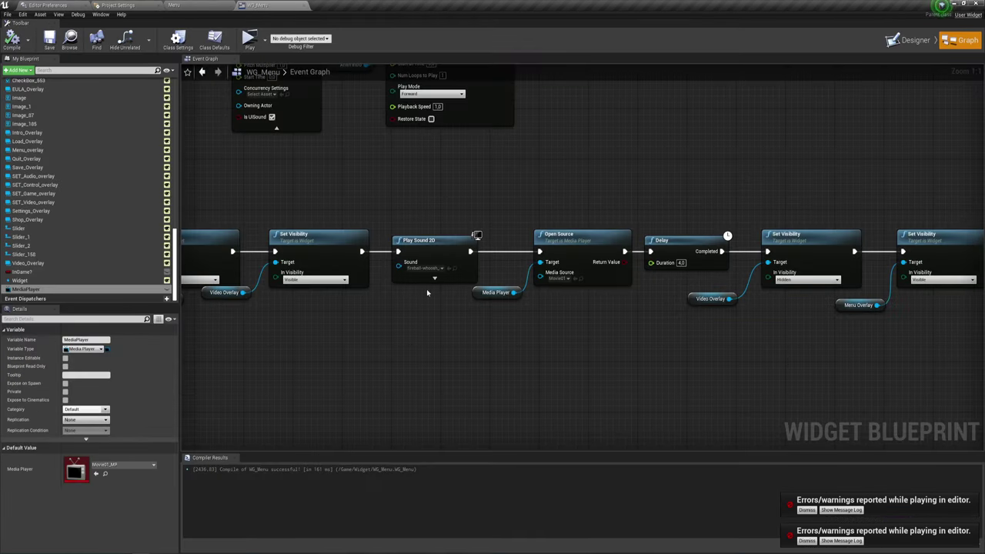
{"action": "right_click_drag", "start_coordinate": [426, 291], "coordinate": [466, 326]}
{"action": "left_click_drag", "start_coordinate": [514, 293], "coordinate": [529, 185]}
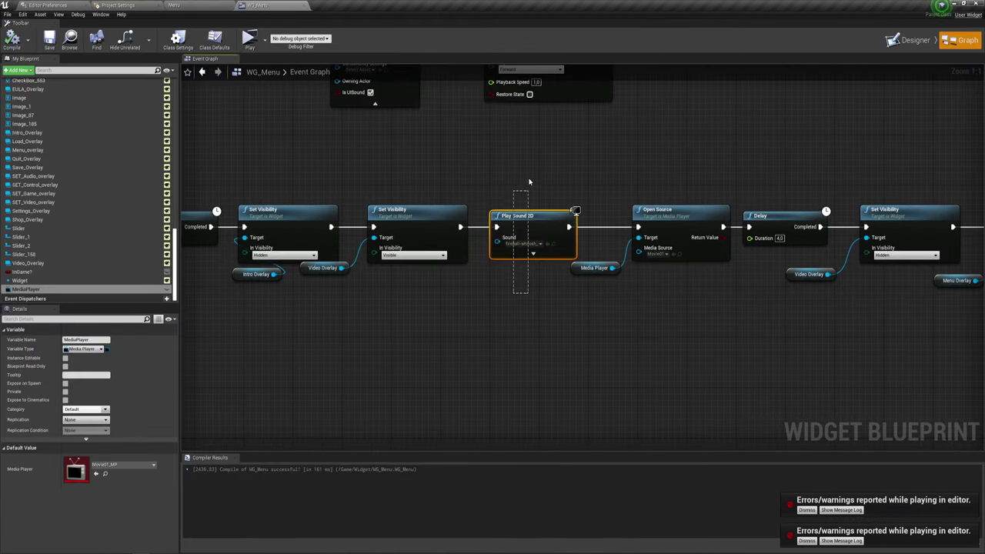
{"action": "left_click", "coordinate": [532, 253]}
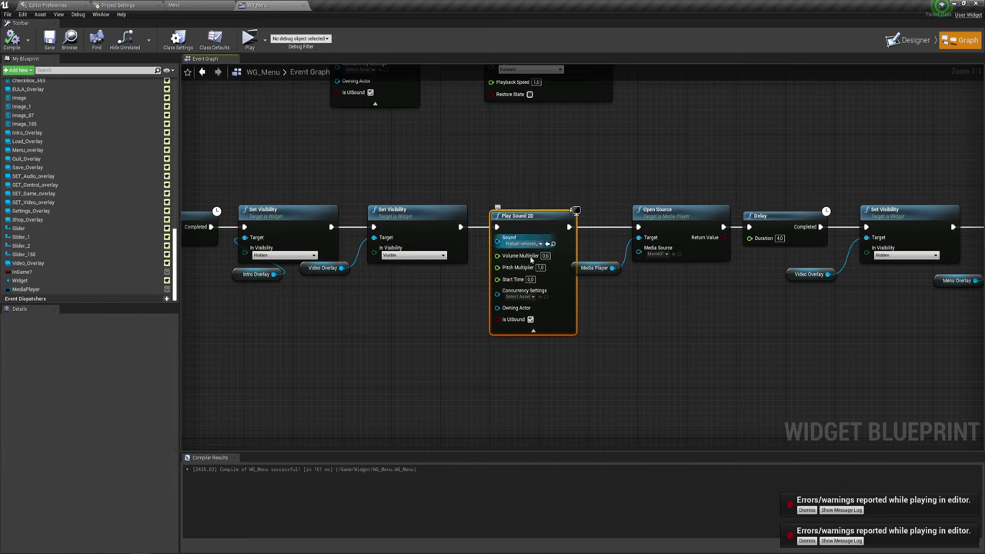
{"action": "left_click", "coordinate": [531, 162]}
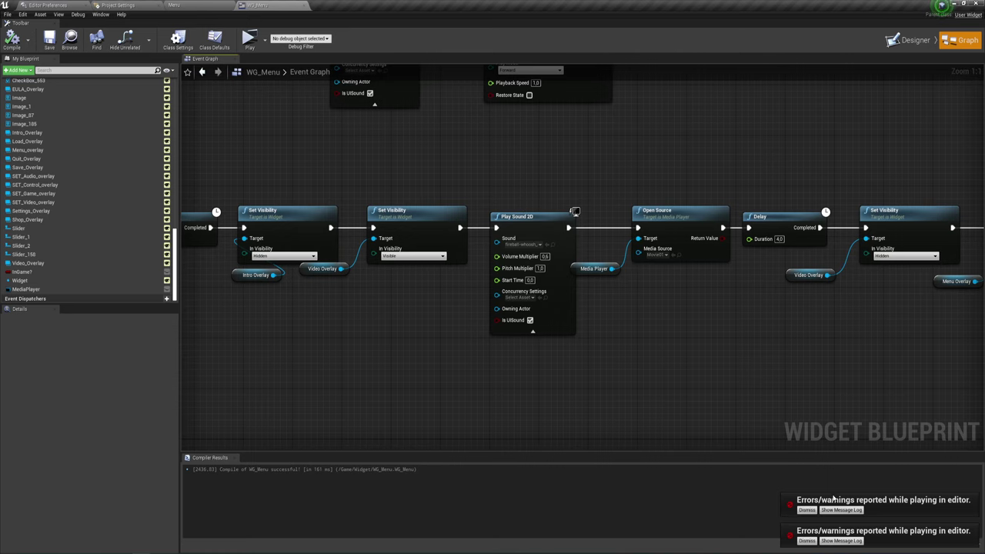
{"action": "left_click", "coordinate": [806, 511]}
{"action": "left_click", "coordinate": [807, 541]}
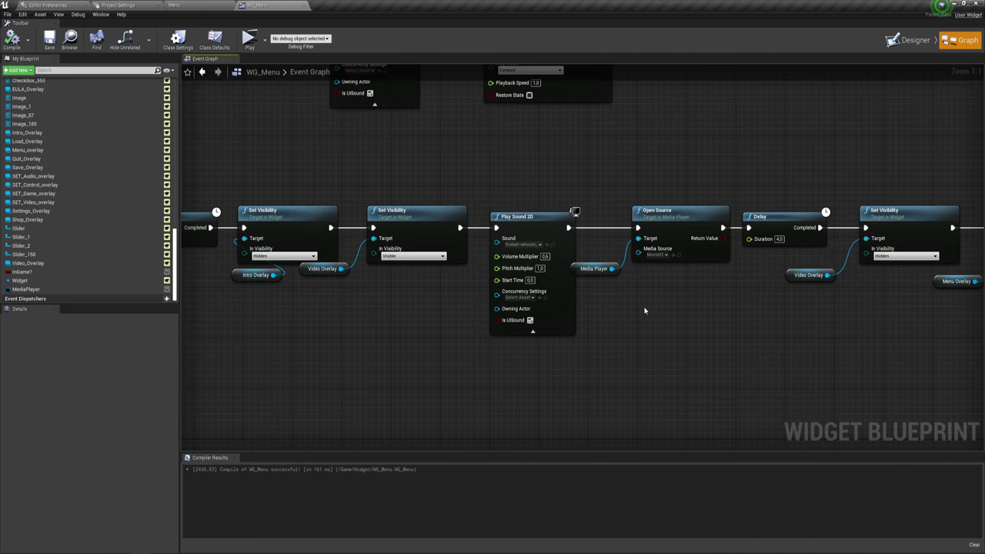
{"action": "right_click_drag", "start_coordinate": [645, 311], "coordinate": [464, 333]}
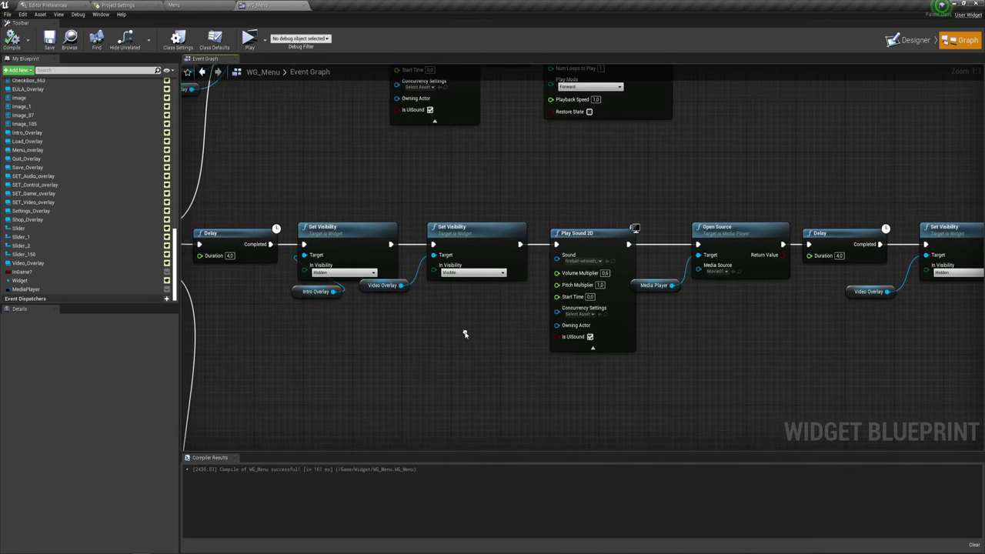
{"action": "mouse_move", "coordinate": [566, 208]}
{"action": "left_mouse_down"}
{"action": "mouse_move", "coordinate": [633, 409]}
{"action": "mouse_move", "coordinate": [605, 402]}
{"action": "left_mouse_up"}
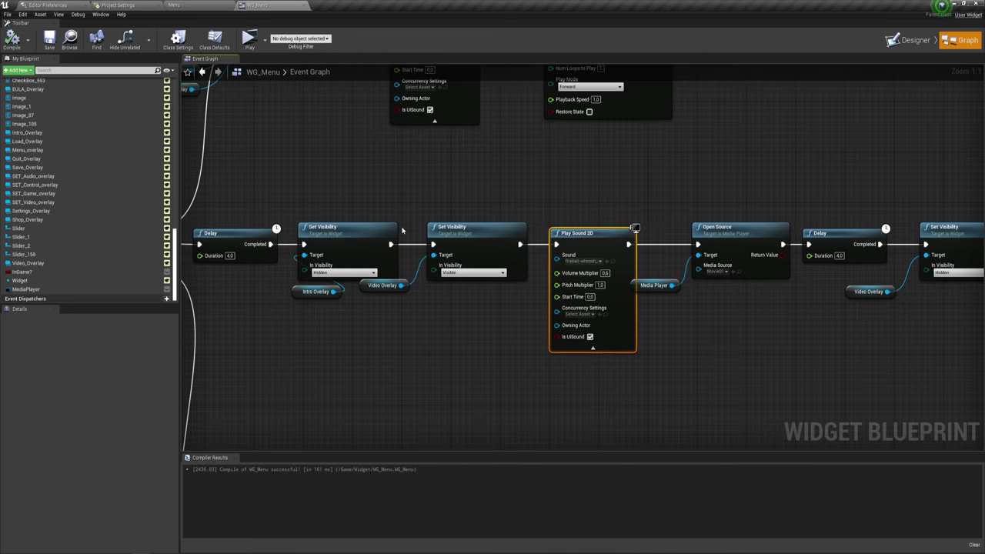
{"action": "right_click_drag", "start_coordinate": [291, 139], "coordinate": [377, 158]}
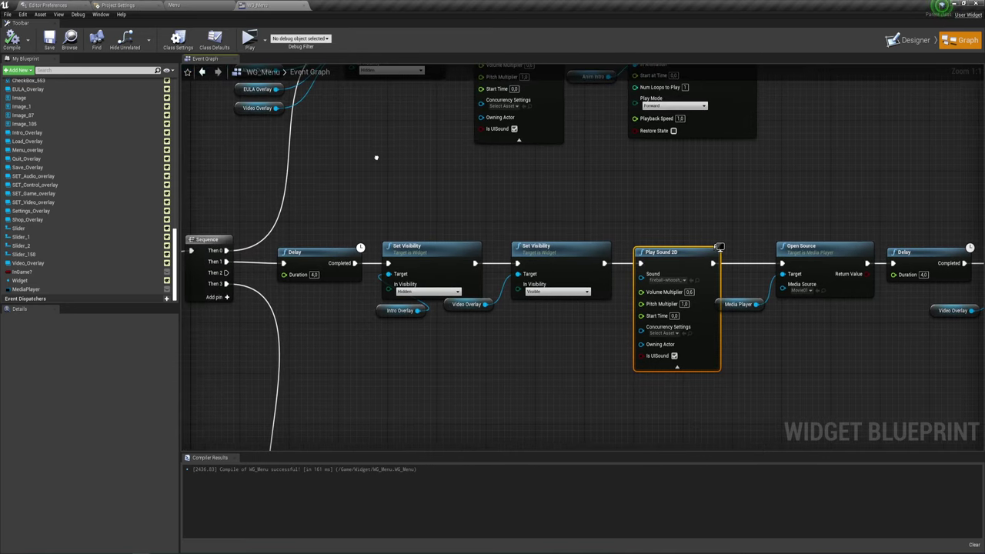
{"action": "scroll", "coordinate": [385, 176], "scroll_direction": "down", "scroll_amount": 2}
{"action": "scroll", "coordinate": [469, 253], "scroll_direction": "up", "scroll_amount": 2}
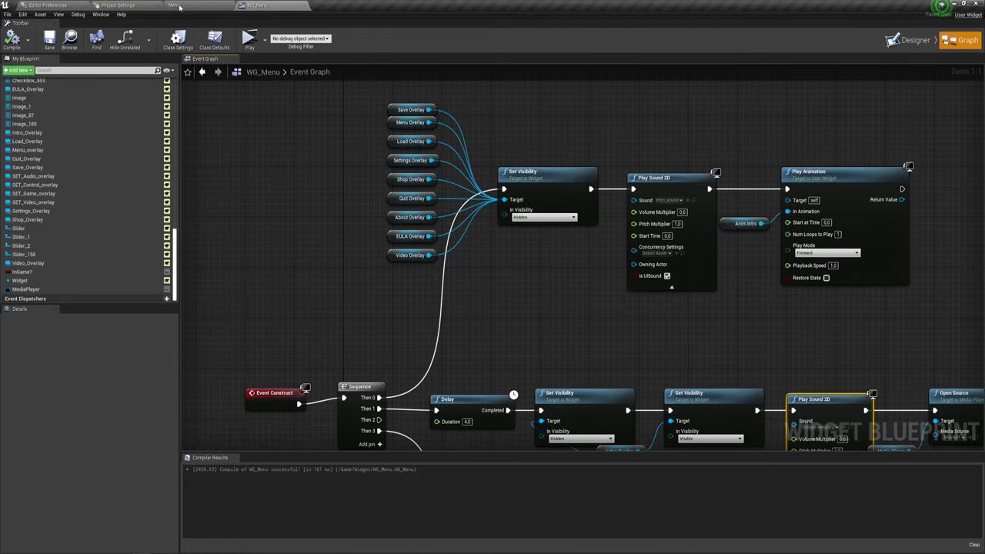
Step: Import Movie02.mp4 into the Movies folder and save the new Movie02 media source
{"action": "left_click", "coordinate": [179, 6]}
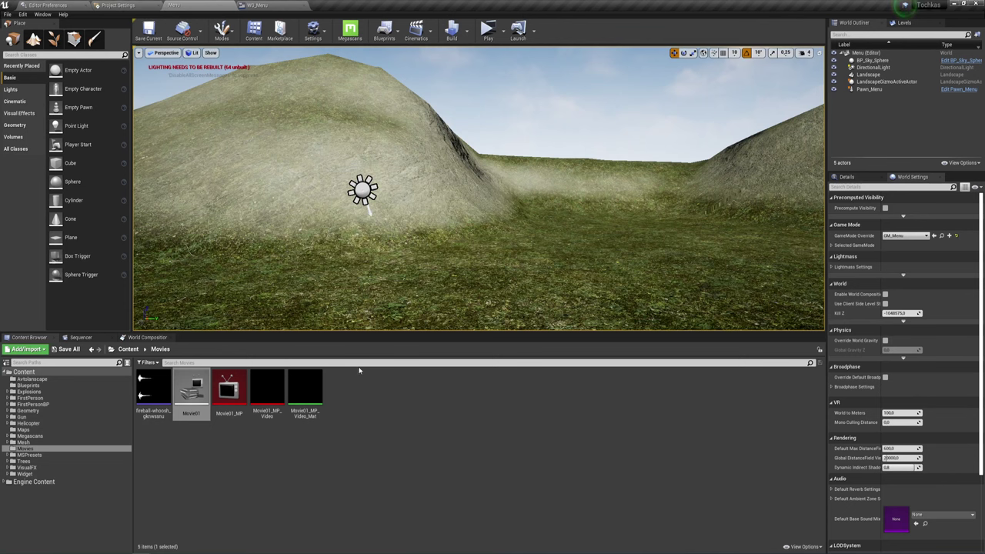
{"action": "right_click", "coordinate": [378, 405]}
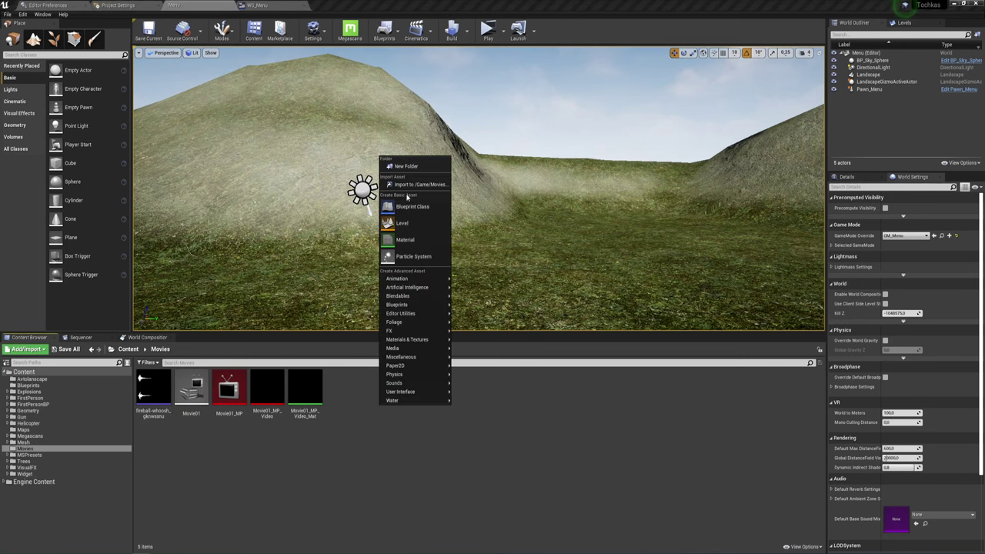
{"action": "left_click", "coordinate": [411, 191]}
{"action": "left_click", "coordinate": [266, 104]}
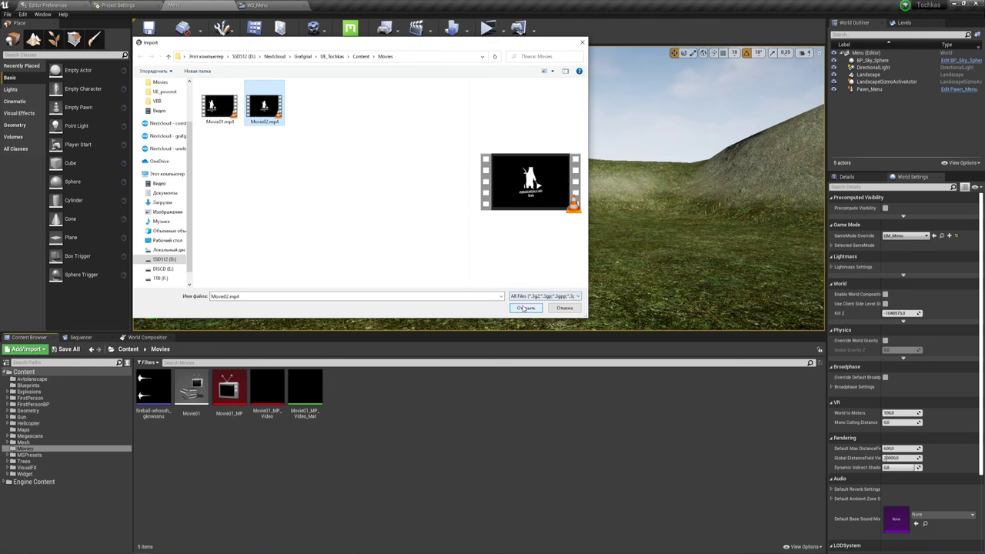
{"action": "left_click", "coordinate": [526, 309]}
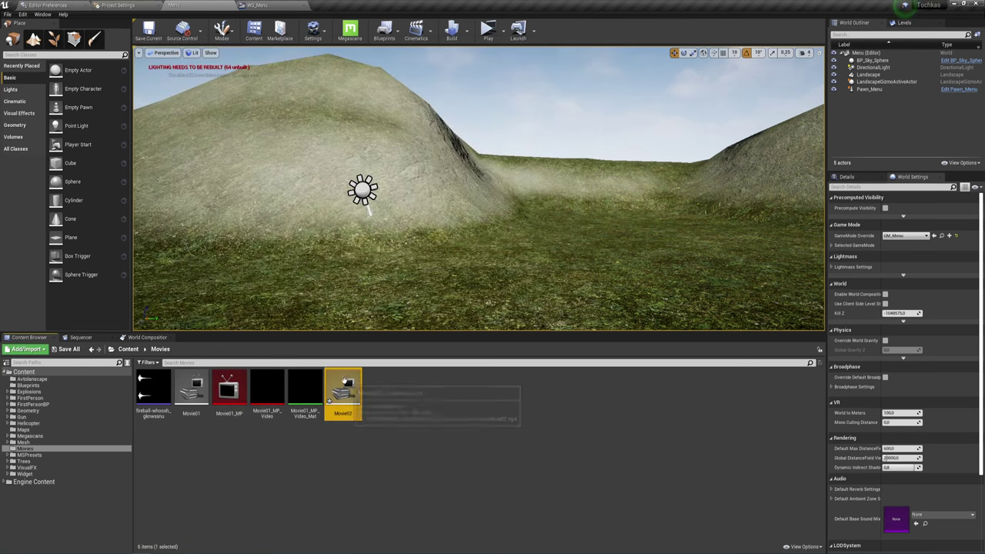
{"action": "left_click", "coordinate": [381, 416]}
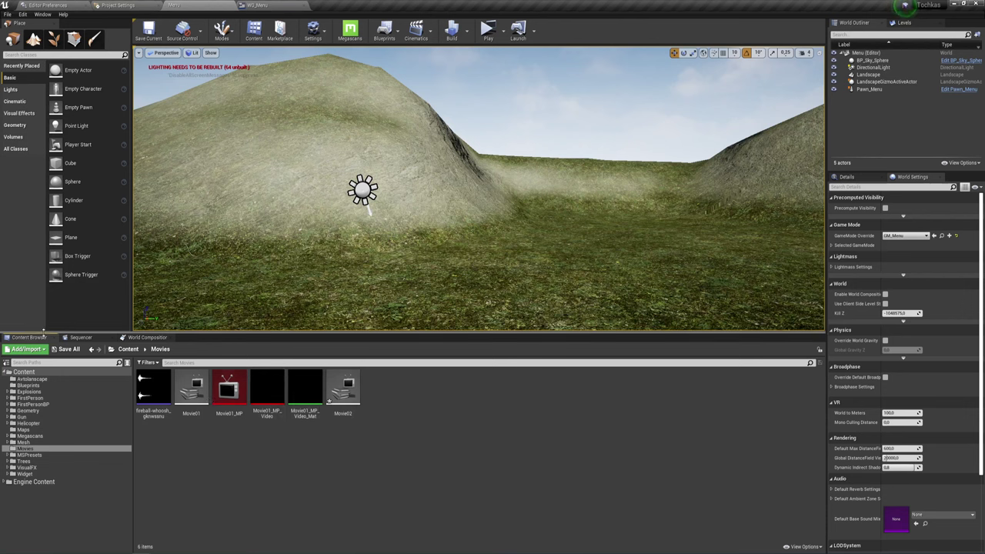
{"action": "left_click", "coordinate": [64, 348]}
{"action": "left_click", "coordinate": [568, 355]}
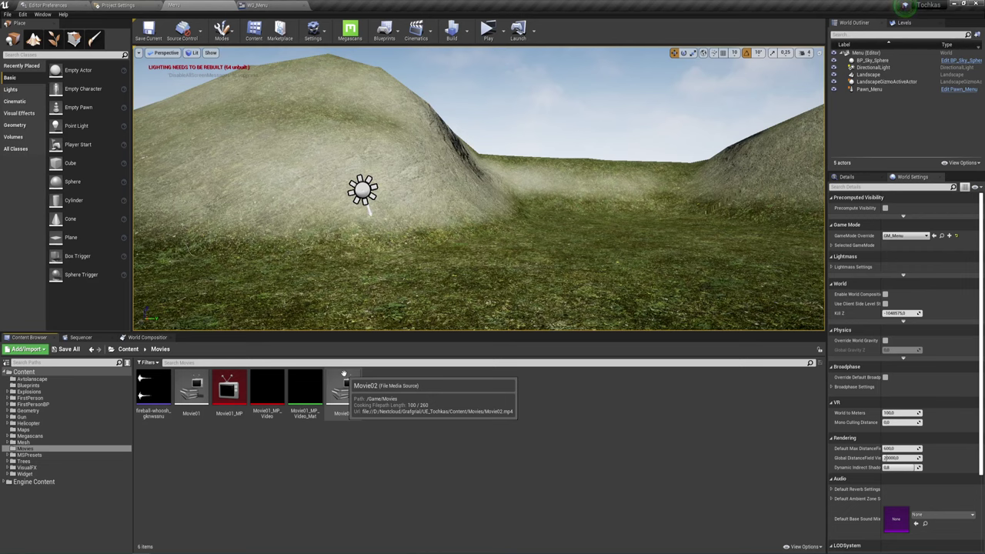
Step: In the Movies project settings, turn on Wait for Movies to Complete and add two Startup Movies entries
{"action": "left_click", "coordinate": [115, 5]}
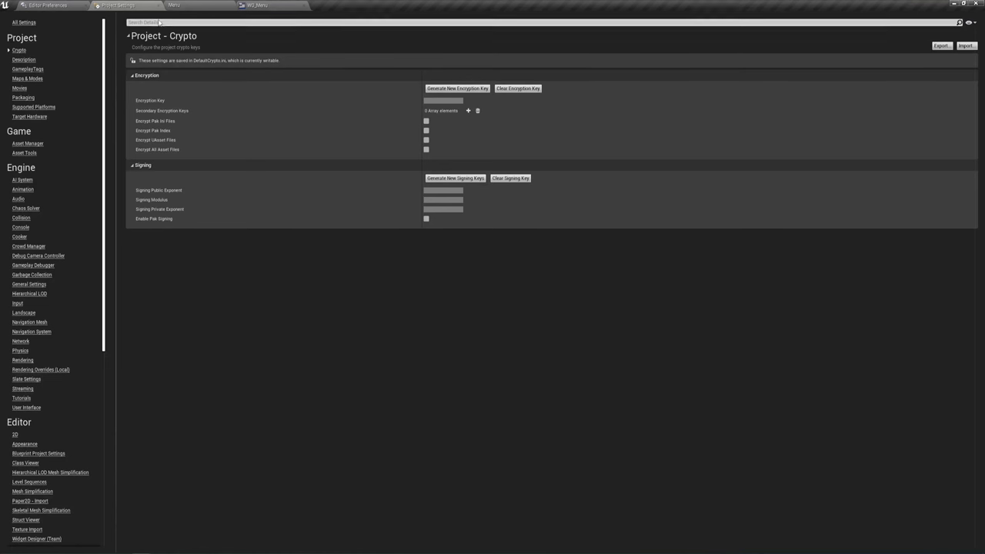
{"action": "left_click", "coordinate": [157, 23]}
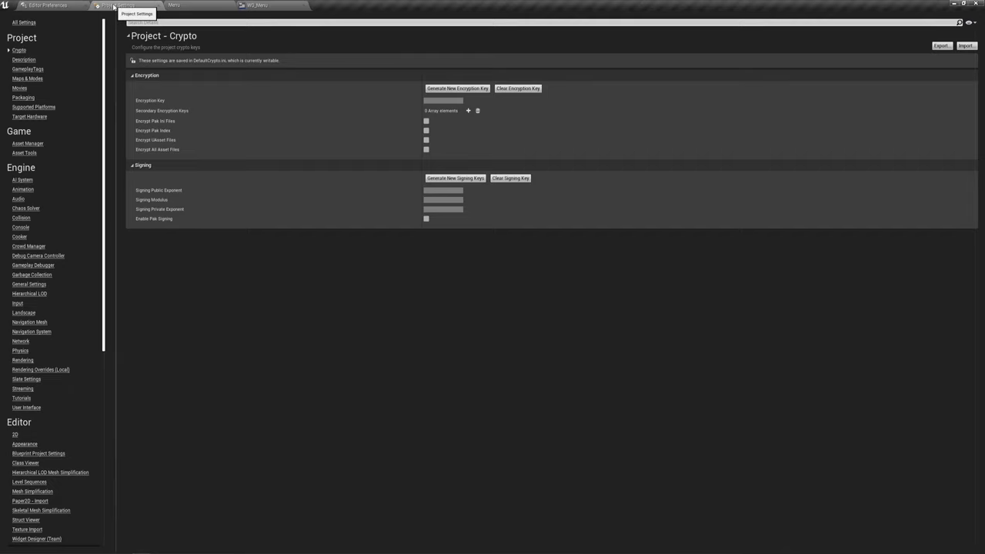
{"action": "type", "text": "mo"}
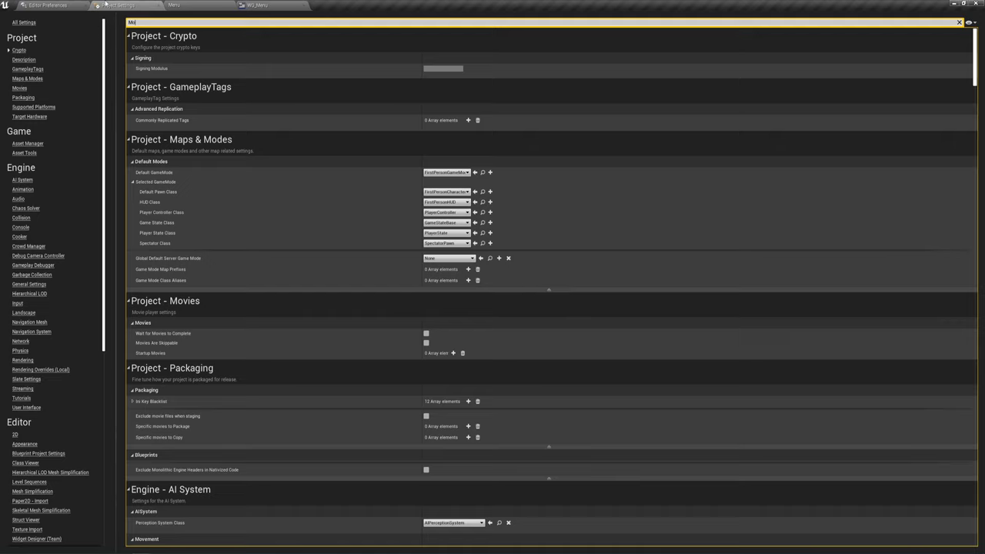
{"action": "left_click", "coordinate": [19, 88]}
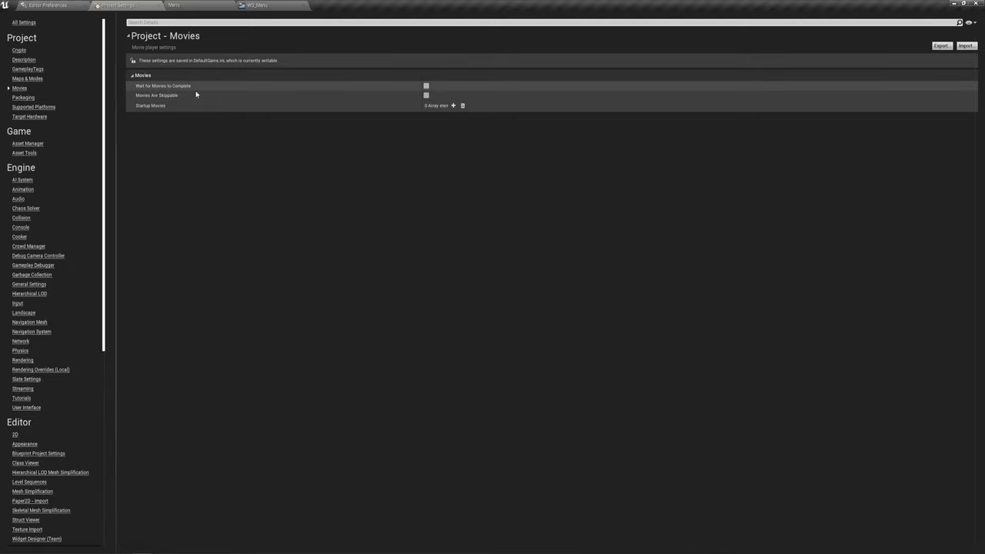
{"action": "mouse_move", "coordinate": [160, 90]}
{"action": "left_click", "coordinate": [426, 85]}
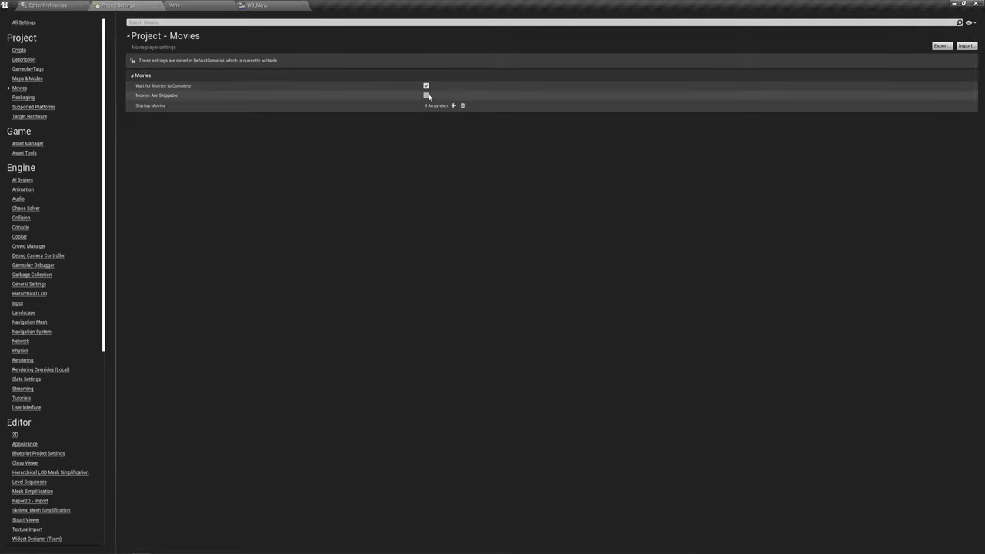
{"action": "left_click", "coordinate": [452, 107]}
{"action": "left_click", "coordinate": [453, 106]}
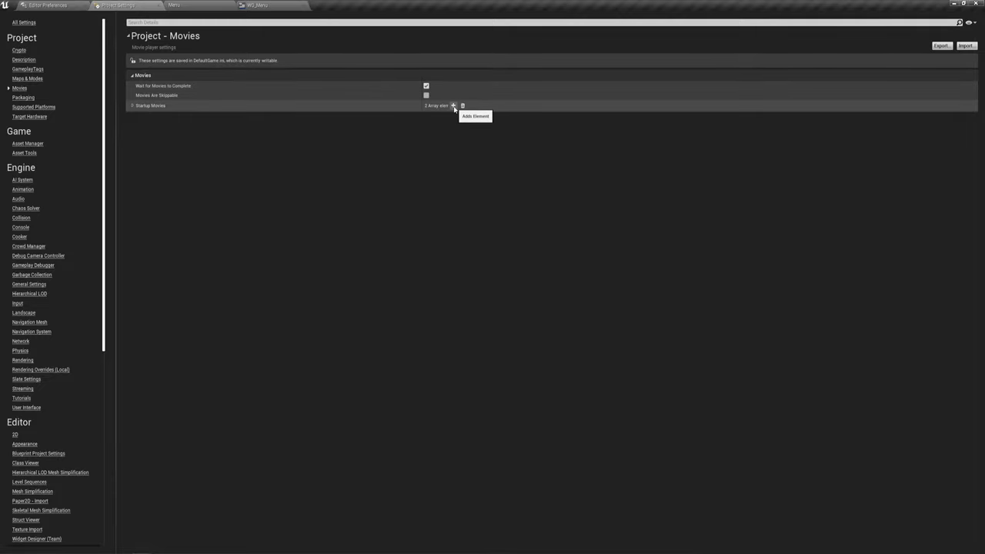
Step: Set the two startup movies to Movie01 and Movie02
{"action": "left_click", "coordinate": [134, 106]}
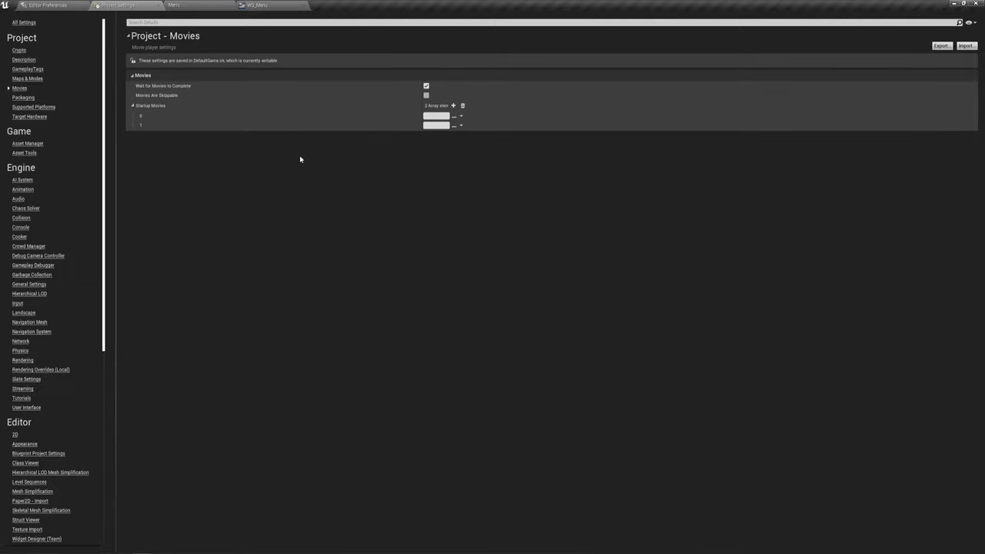
{"action": "left_click", "coordinate": [455, 117]}
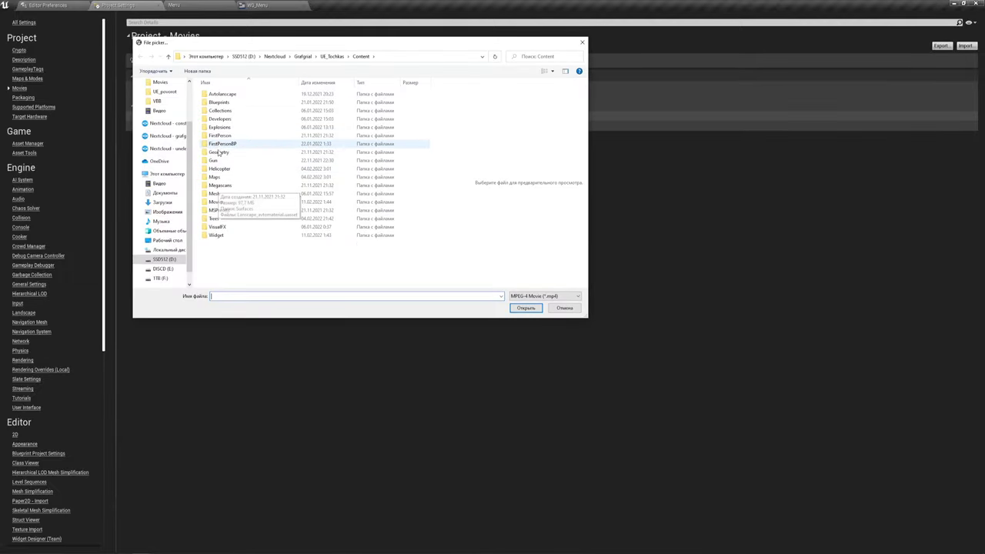
{"action": "double_click", "coordinate": [217, 202]}
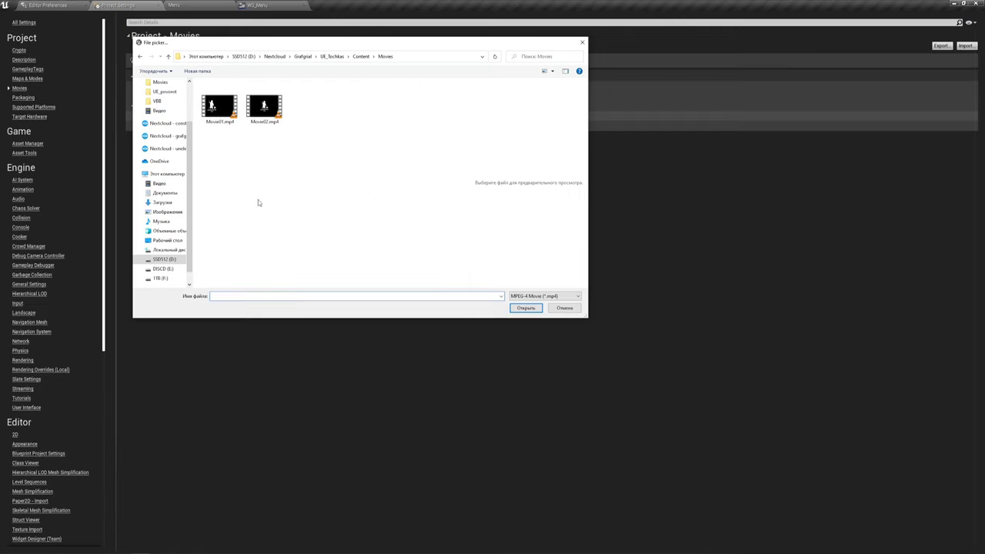
{"action": "left_click", "coordinate": [218, 107]}
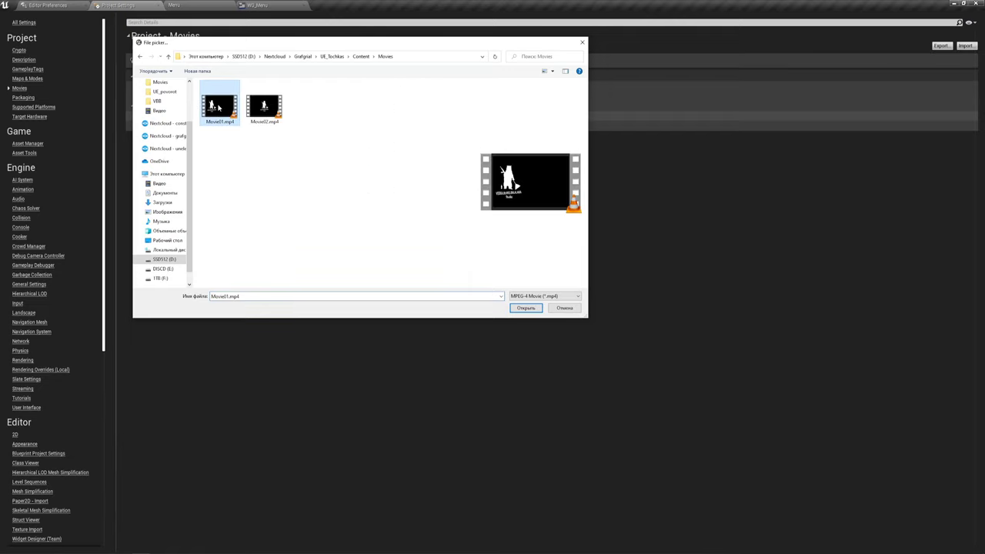
{"action": "left_click", "coordinate": [529, 309]}
{"action": "left_click", "coordinate": [454, 126]}
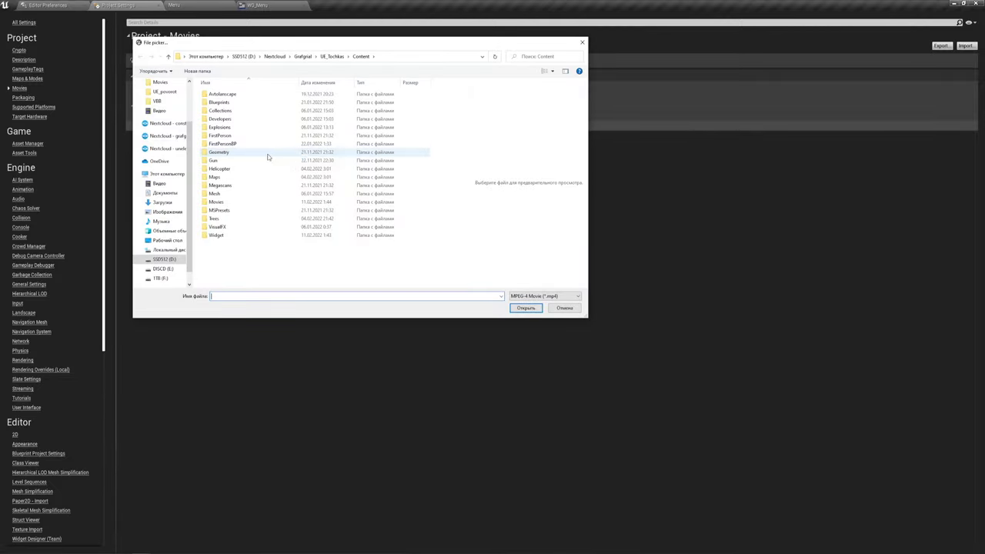
{"action": "double_click", "coordinate": [218, 202]}
{"action": "double_click", "coordinate": [273, 110]}
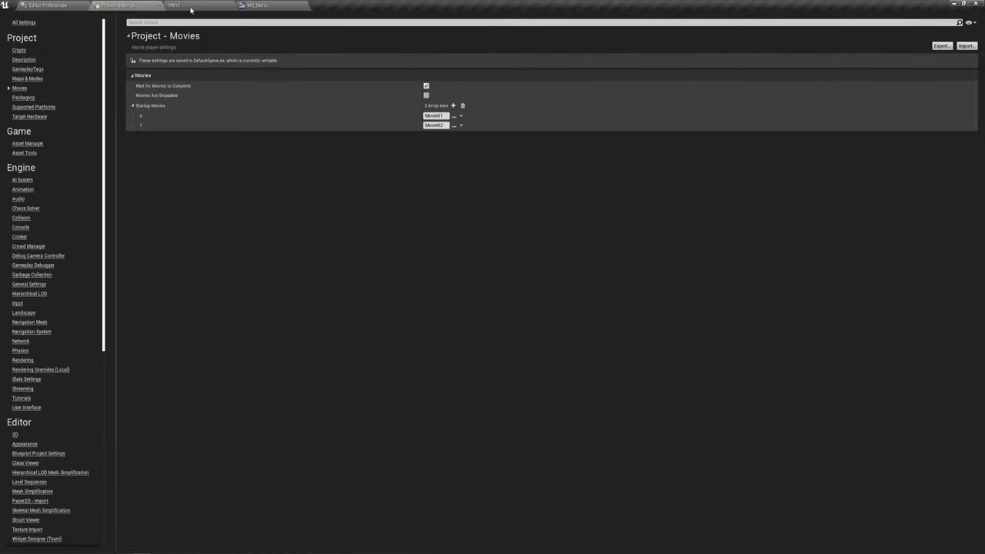
{"action": "left_click", "coordinate": [275, 6]}
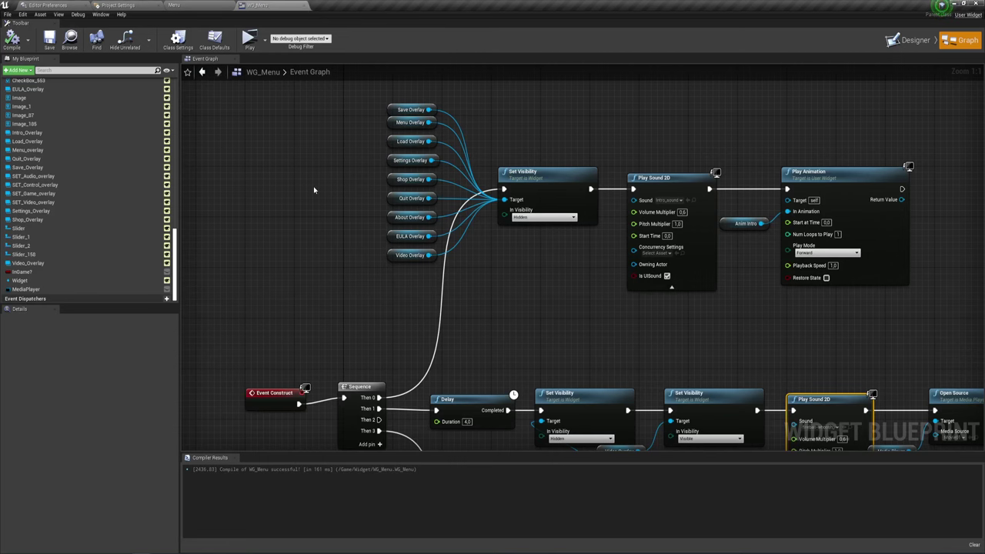
Step: Move the overlay, visibility, sound and animation nodes right to make room in the graph
{"action": "right_click_drag", "start_coordinate": [316, 190], "coordinate": [315, 177]}
{"action": "right_click_drag", "start_coordinate": [426, 245], "coordinate": [464, 247]}
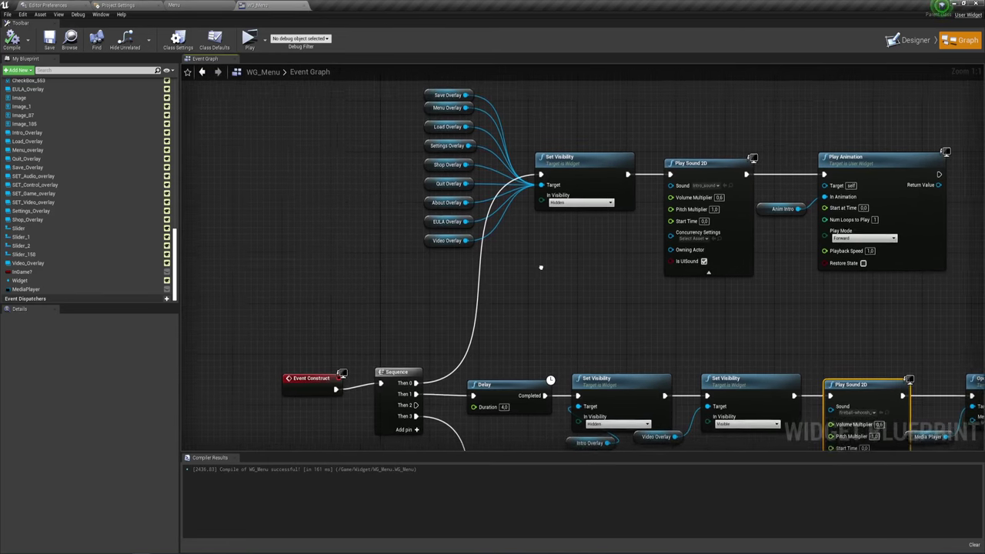
{"action": "mouse_move", "coordinate": [522, 202]}
{"action": "right_mouse_down"}
{"action": "mouse_move", "coordinate": [487, 205]}
{"action": "mouse_move", "coordinate": [437, 274]}
{"action": "right_mouse_up"}
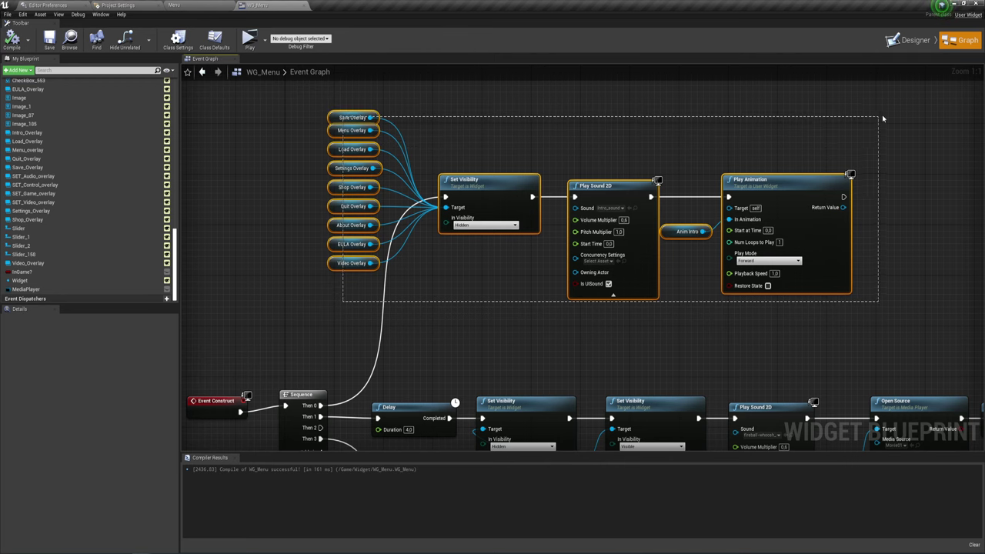
{"action": "left_click_drag", "start_coordinate": [344, 305], "coordinate": [881, 115]}
{"action": "left_click_drag", "start_coordinate": [751, 191], "coordinate": [929, 171]}
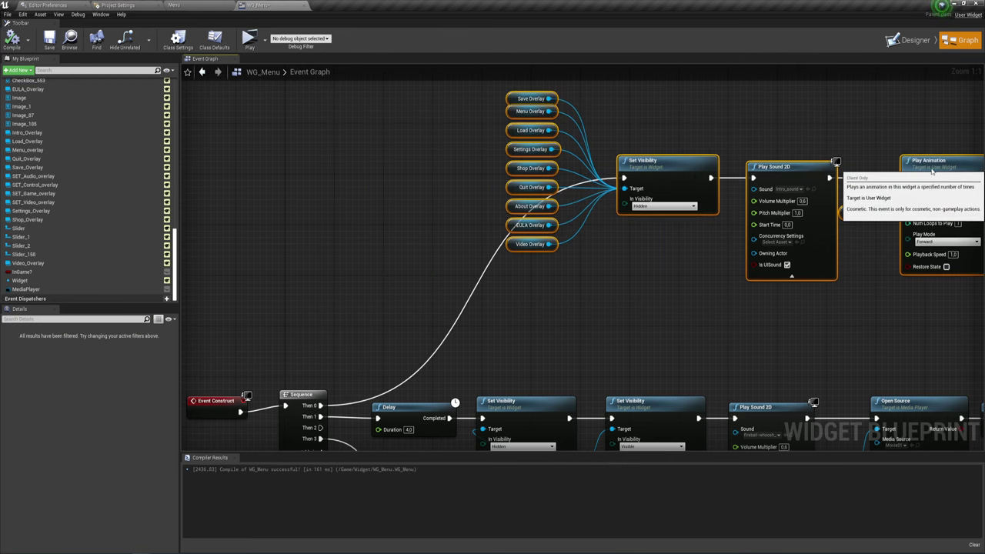
{"action": "right_click_drag", "start_coordinate": [629, 294], "coordinate": [613, 192]}
{"action": "scroll", "coordinate": [521, 190], "scroll_direction": "down", "scroll_amount": 1}
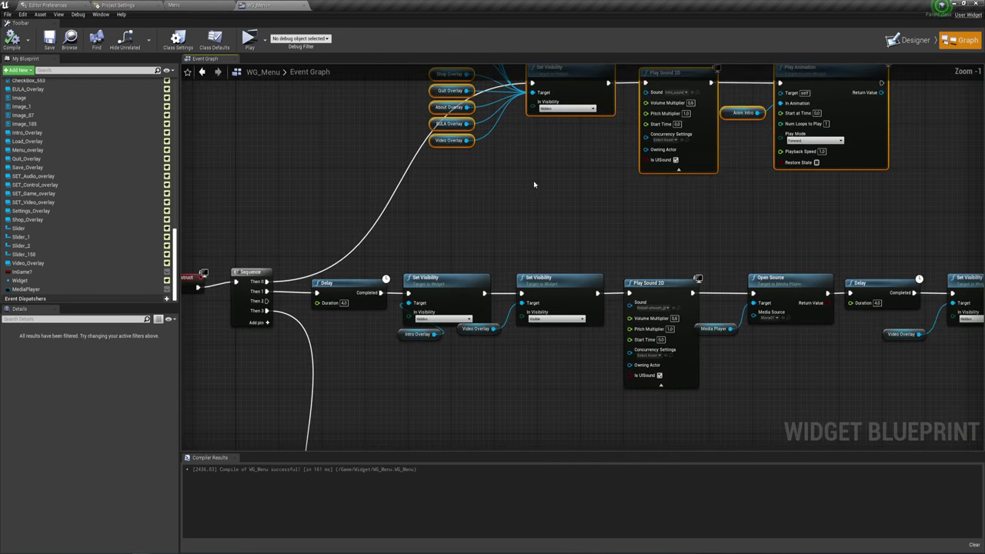
{"action": "mouse_move", "coordinate": [526, 225]}
{"action": "right_mouse_down"}
{"action": "mouse_move", "coordinate": [528, 202]}
{"action": "mouse_move", "coordinate": [583, 269]}
{"action": "right_mouse_up"}
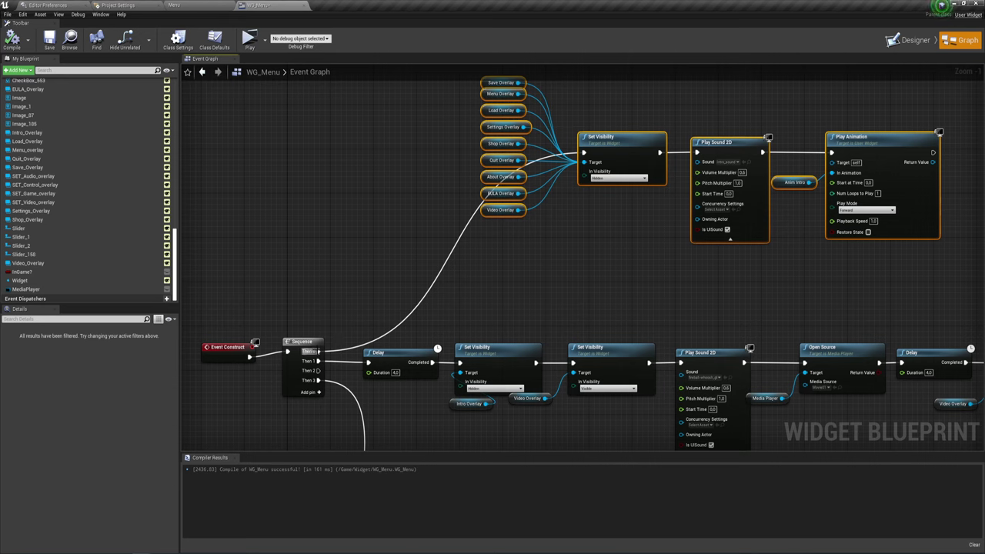
Step: Add a Delay node off the Sequence's Then 0 output and set its Duration
{"action": "left_click_drag", "start_coordinate": [318, 351], "coordinate": [322, 164]}
{"action": "type", "text": "delay"}
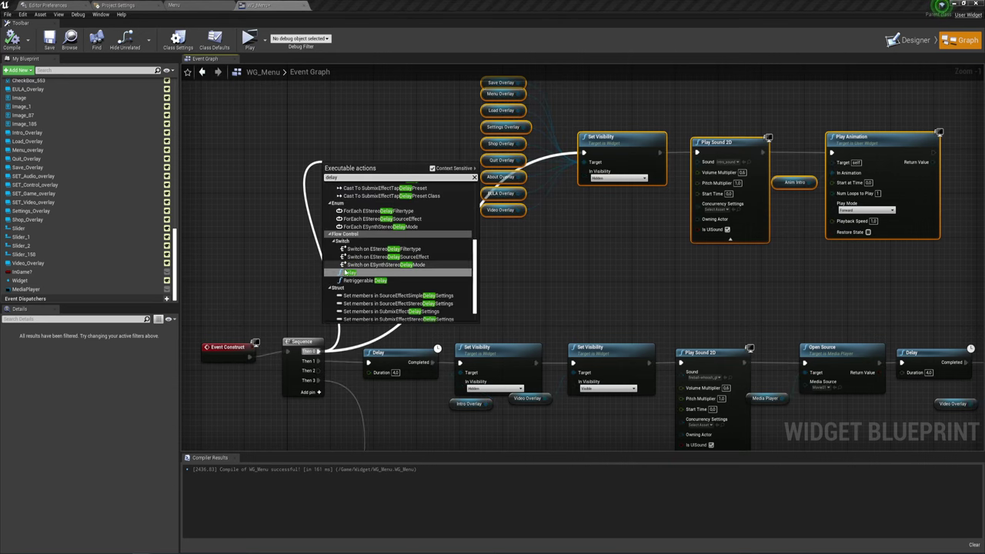
{"action": "left_click", "coordinate": [350, 274]}
{"action": "mouse_move", "coordinate": [375, 176]}
{"action": "left_mouse_down"}
{"action": "mouse_move", "coordinate": [430, 155]}
{"action": "mouse_move", "coordinate": [418, 143]}
{"action": "left_mouse_up"}
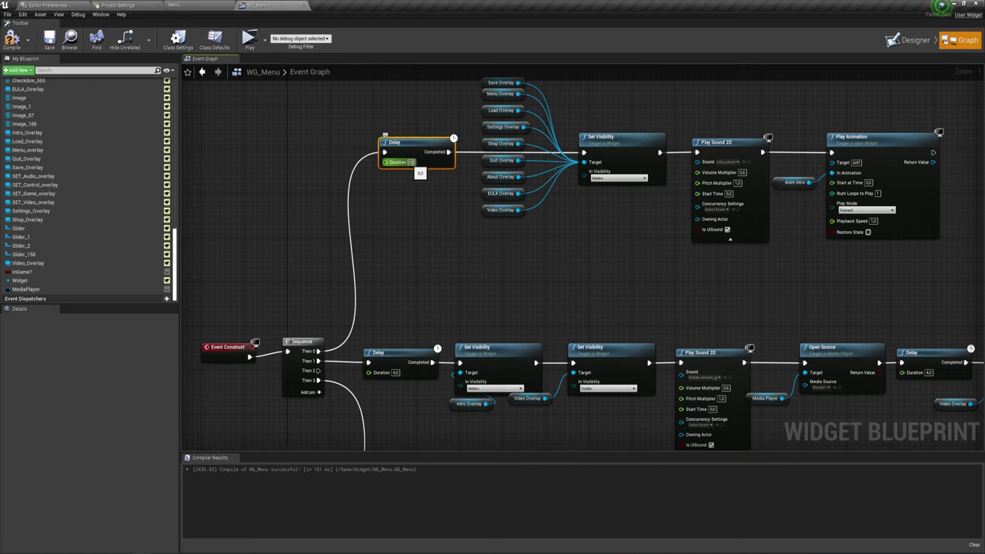
{"action": "left_click", "coordinate": [412, 162]}
{"action": "left_click_drag", "start_coordinate": [418, 162], "coordinate": [418, 162]}
{"action": "left_click", "coordinate": [422, 194]}
Step: Tidy the nodes following the Delay and compile WG_Menu
{"action": "right_click_drag", "start_coordinate": [435, 209], "coordinate": [398, 242]}
{"action": "mouse_move", "coordinate": [449, 289]}
{"action": "left_mouse_down"}
{"action": "mouse_move", "coordinate": [733, 117]}
{"action": "mouse_move", "coordinate": [778, 160]}
{"action": "left_mouse_up"}
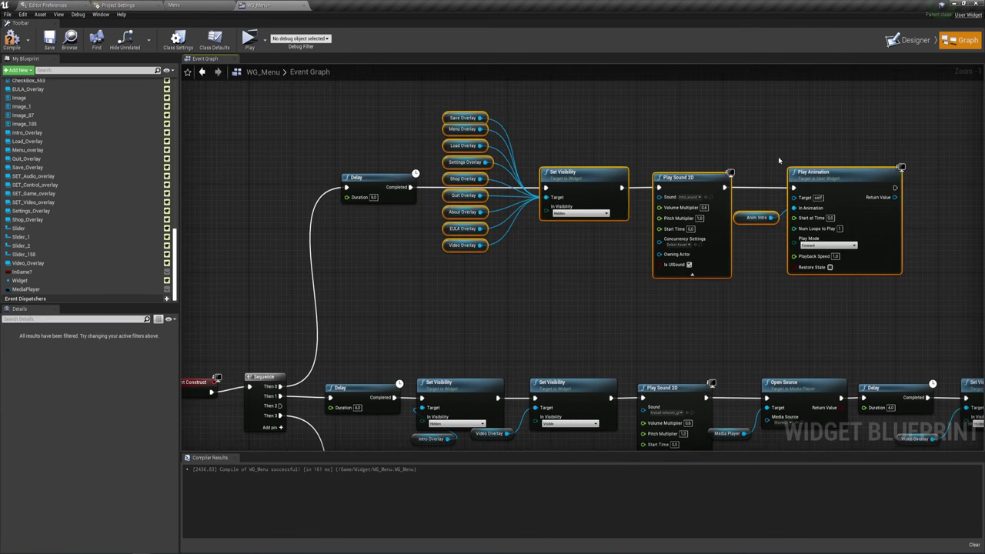
{"action": "left_click", "coordinate": [582, 279]}
{"action": "right_click_drag", "start_coordinate": [582, 278], "coordinate": [580, 237]}
{"action": "left_click_drag", "start_coordinate": [390, 101], "coordinate": [416, 175]}
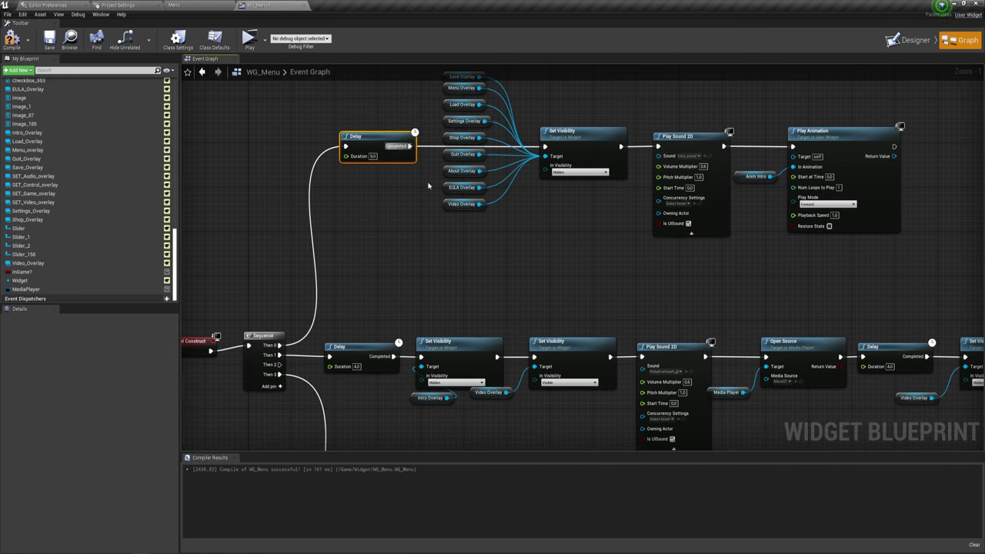
{"action": "left_click_drag", "start_coordinate": [460, 231], "coordinate": [847, 97]}
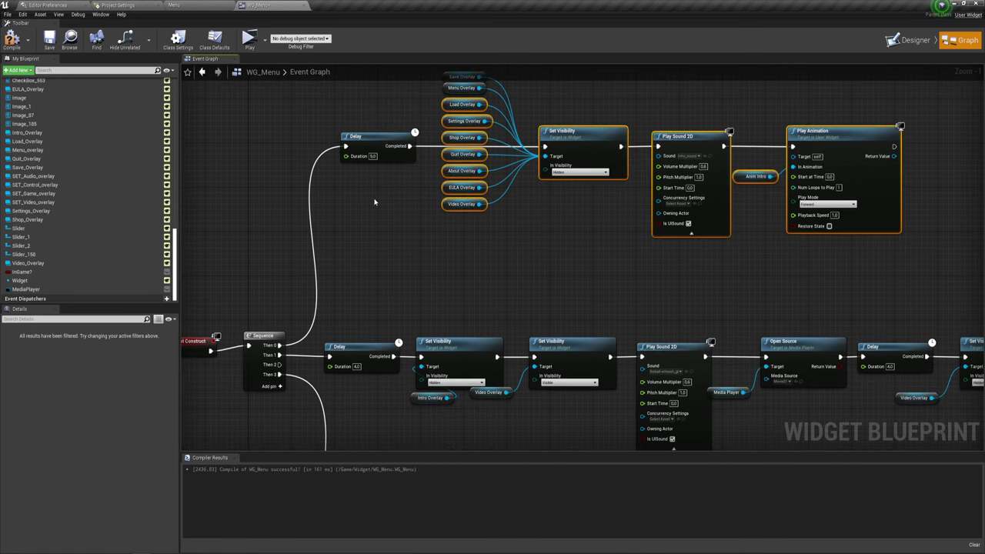
{"action": "left_click", "coordinate": [11, 39]}
{"action": "left_click", "coordinate": [141, 6]}
{"action": "left_click", "coordinate": [216, 7]}
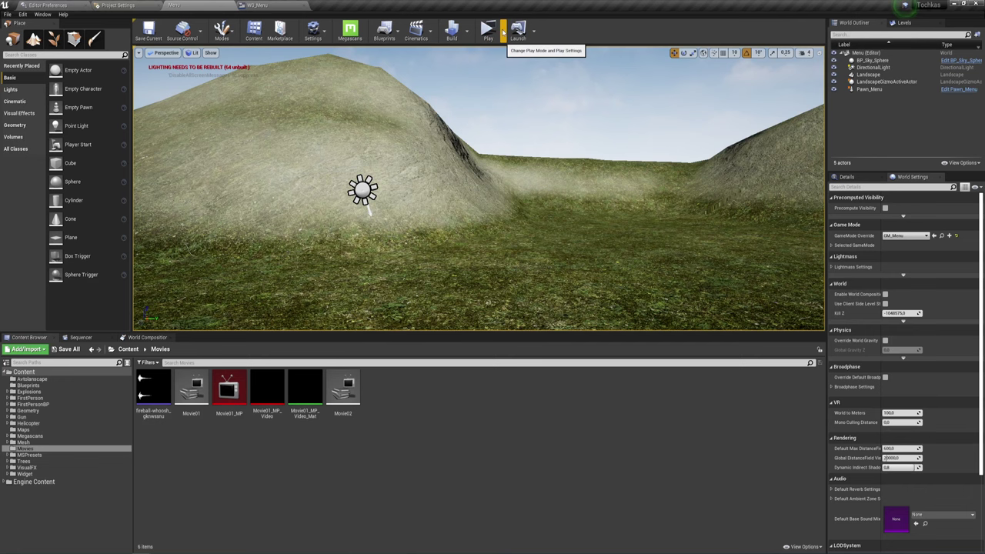
Step: Play the Menu level in a standalone preview, close it, and reopen the WG_Menu graph
{"action": "left_click", "coordinate": [488, 31]}
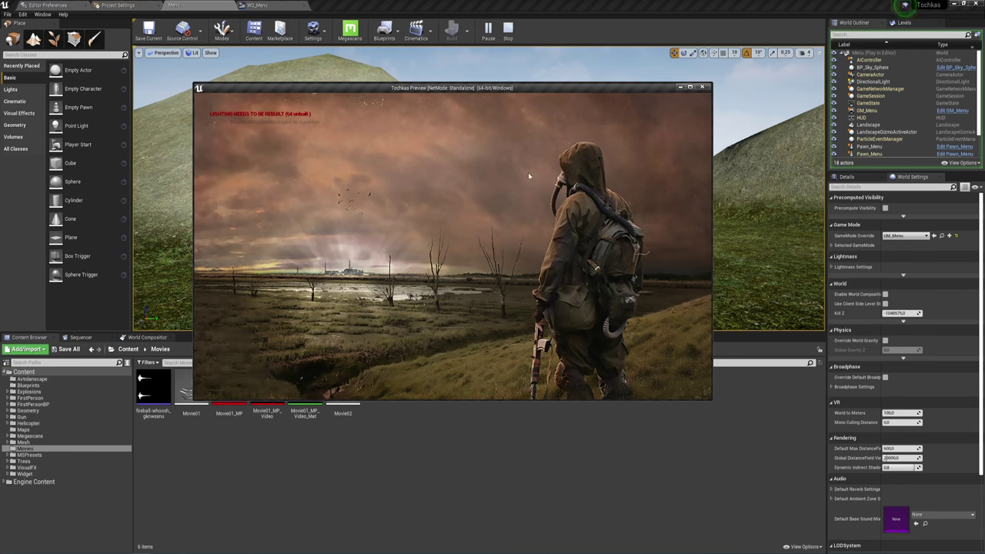
{"action": "left_click", "coordinate": [701, 88]}
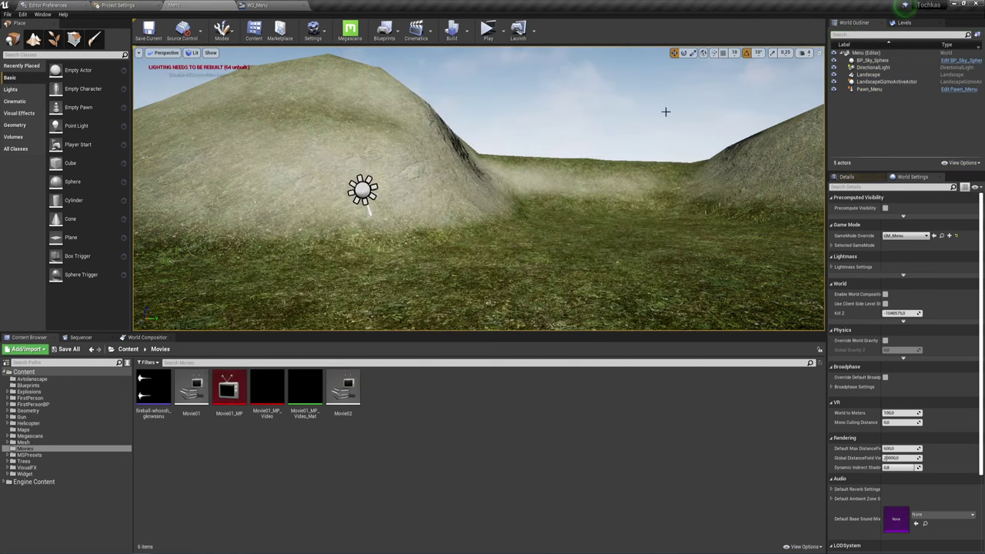
{"action": "left_click", "coordinate": [262, 6]}
{"action": "right_click_drag", "start_coordinate": [514, 261], "coordinate": [527, 203]}
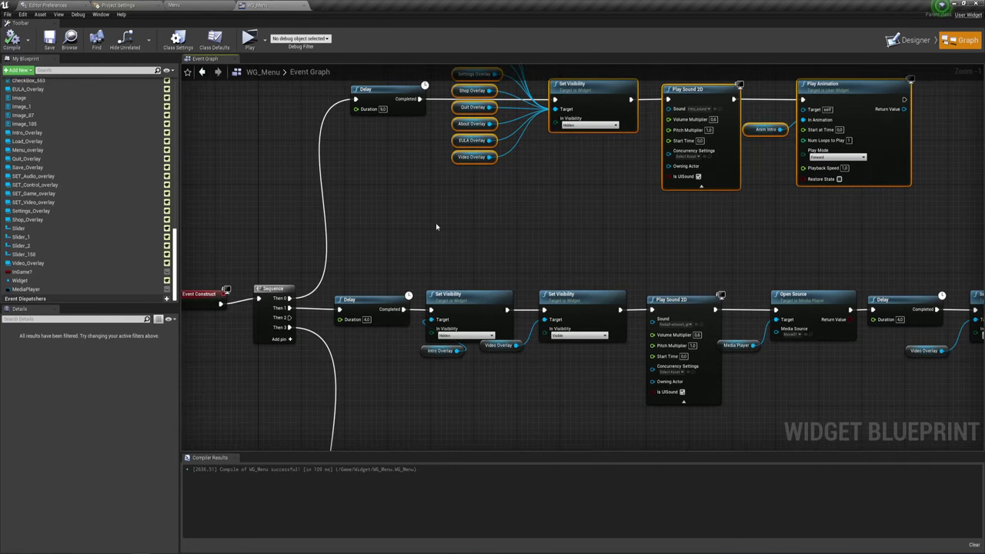
Step: Set the lower Delay node's Duration to 1
{"action": "right_click_drag", "start_coordinate": [438, 224], "coordinate": [503, 226]}
{"action": "right_click_drag", "start_coordinate": [474, 184], "coordinate": [465, 202]}
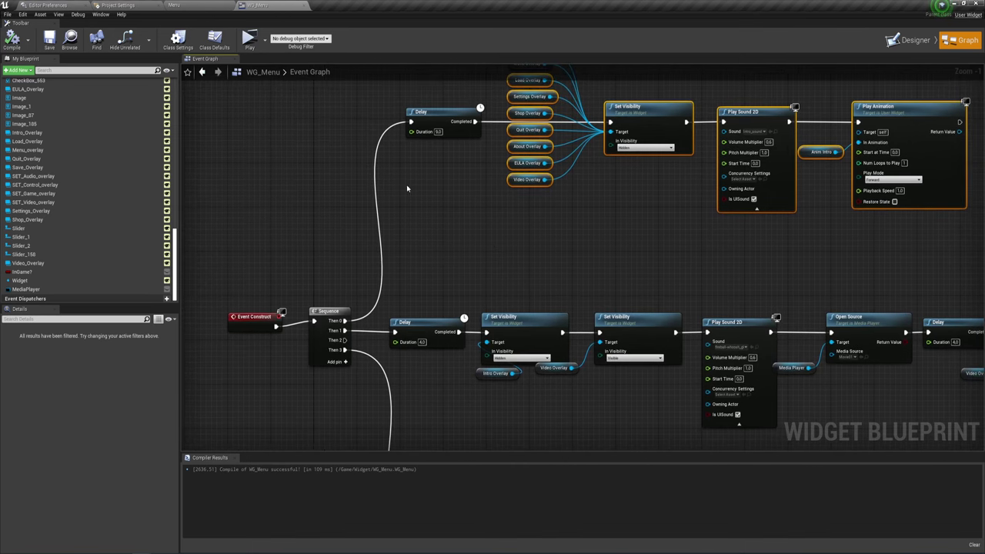
{"action": "left_click", "coordinate": [426, 127]}
{"action": "right_click_drag", "start_coordinate": [435, 262], "coordinate": [433, 239]}
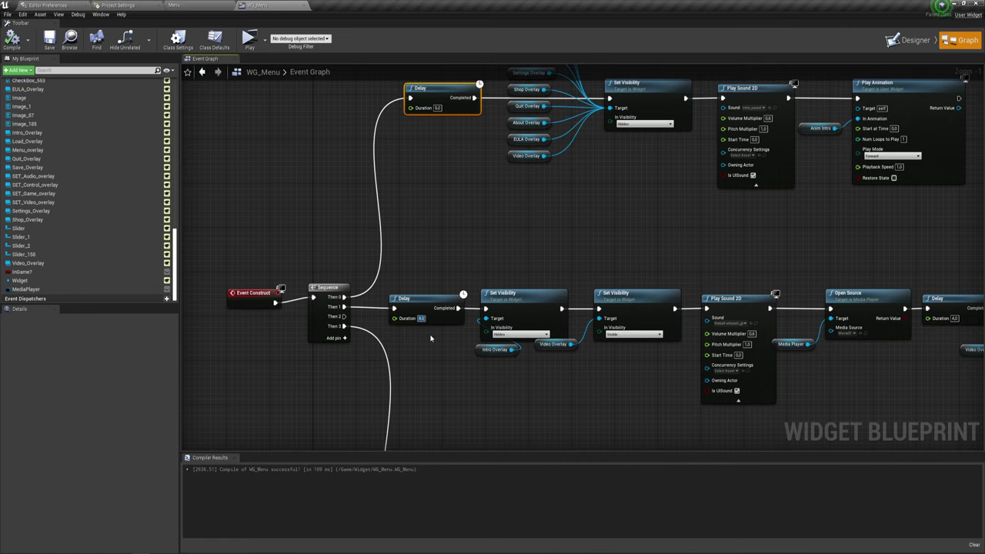
{"action": "type", "text": "1"}
{"action": "key", "text": "Return"}
{"action": "left_click", "coordinate": [424, 347]}
{"action": "mouse_move", "coordinate": [422, 233]}
{"action": "left_mouse_down"}
{"action": "mouse_move", "coordinate": [777, 404]}
{"action": "mouse_move", "coordinate": [882, 408]}
{"action": "left_mouse_up"}
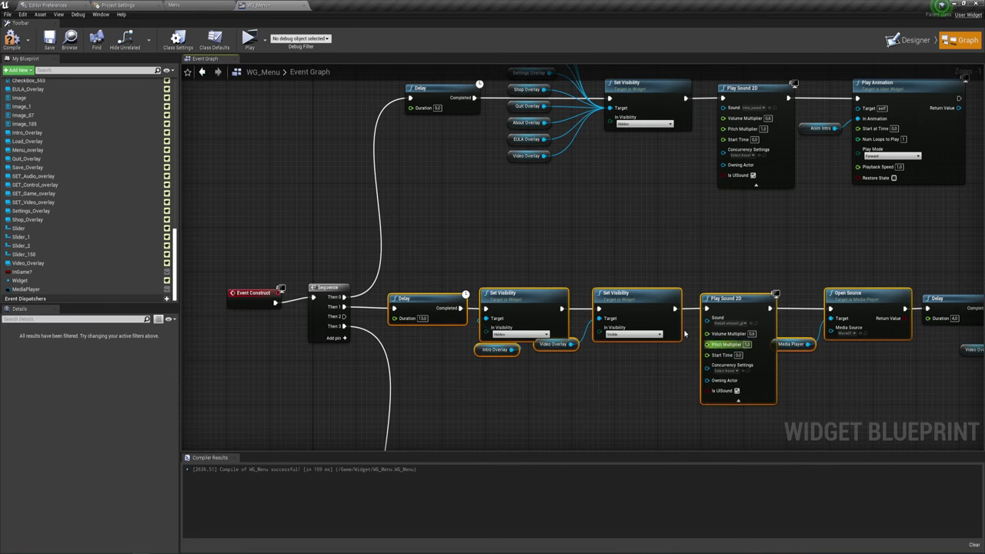
{"action": "left_click", "coordinate": [549, 249]}
Step: Recompile WG_Menu and check the result in a standalone preview
{"action": "left_click", "coordinate": [10, 42]}
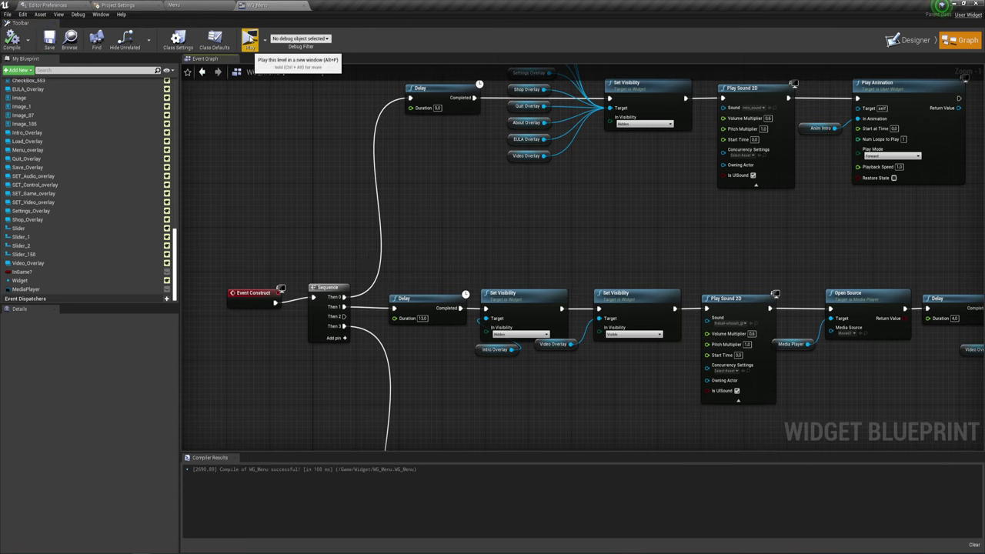
{"action": "left_click", "coordinate": [250, 40]}
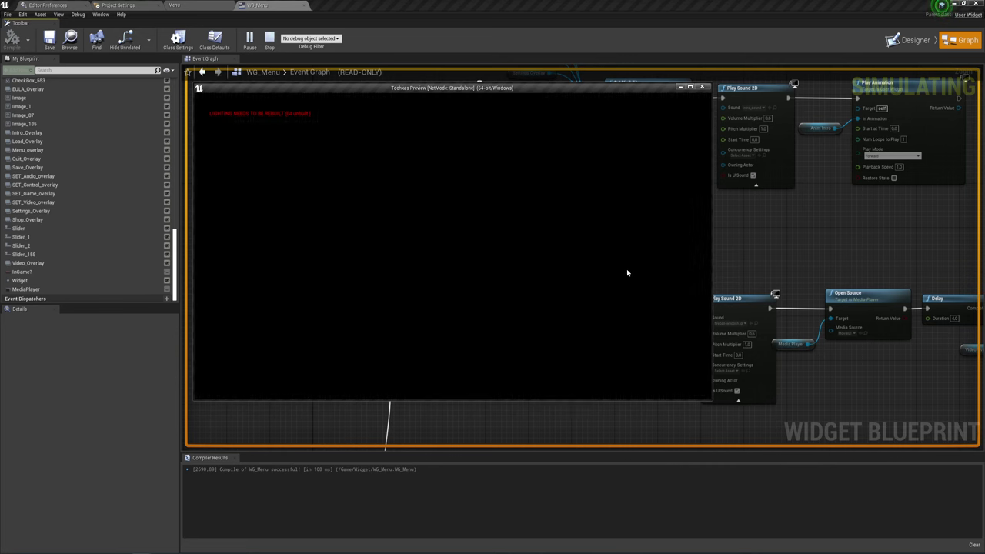
{"action": "left_click", "coordinate": [702, 89]}
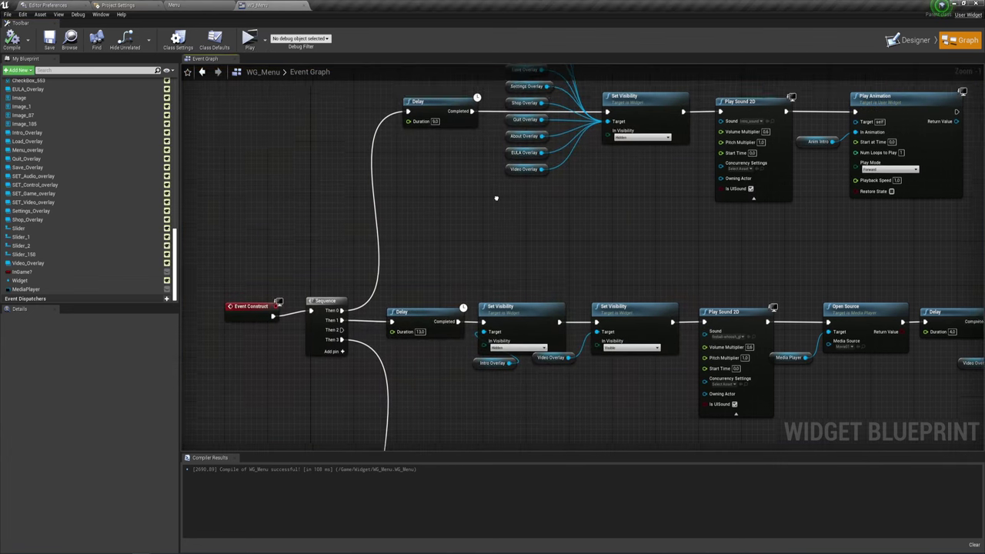
Step: Run a standalone preview of the Menu level, which shows only black, and close it
{"action": "left_click_drag", "start_coordinate": [413, 96], "coordinate": [451, 217]}
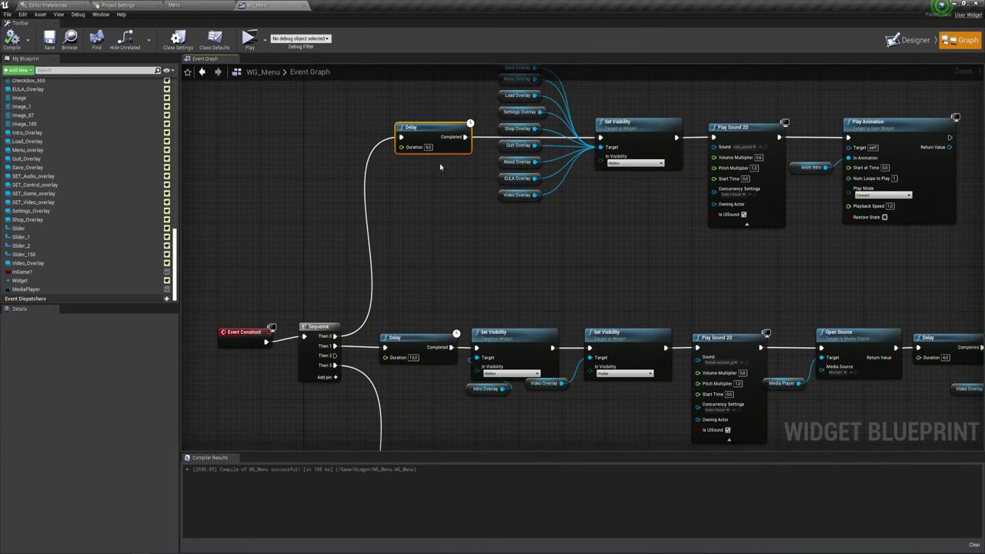
{"action": "left_click_drag", "start_coordinate": [426, 170], "coordinate": [446, 116]}
{"action": "right_click_drag", "start_coordinate": [440, 200], "coordinate": [385, 241]}
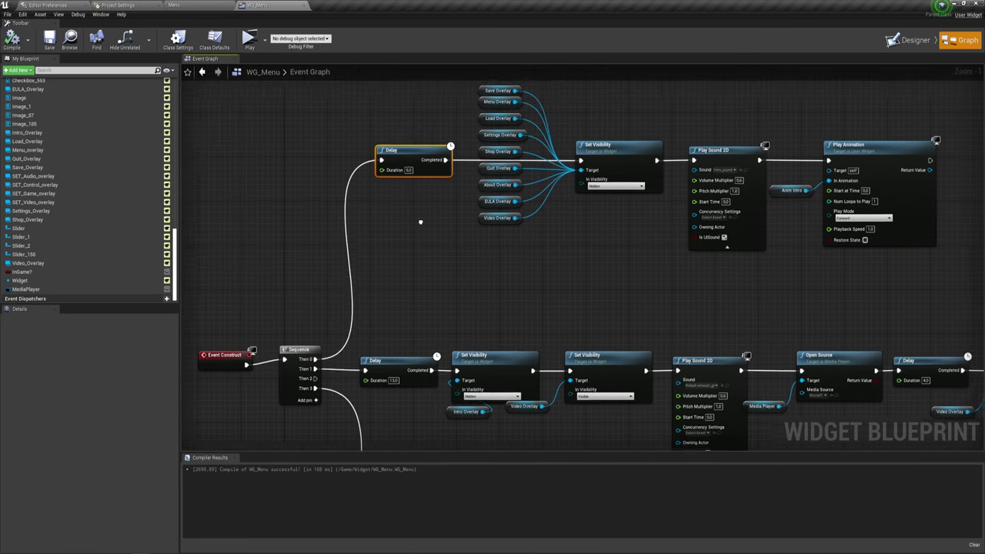
{"action": "left_click", "coordinate": [173, 5]}
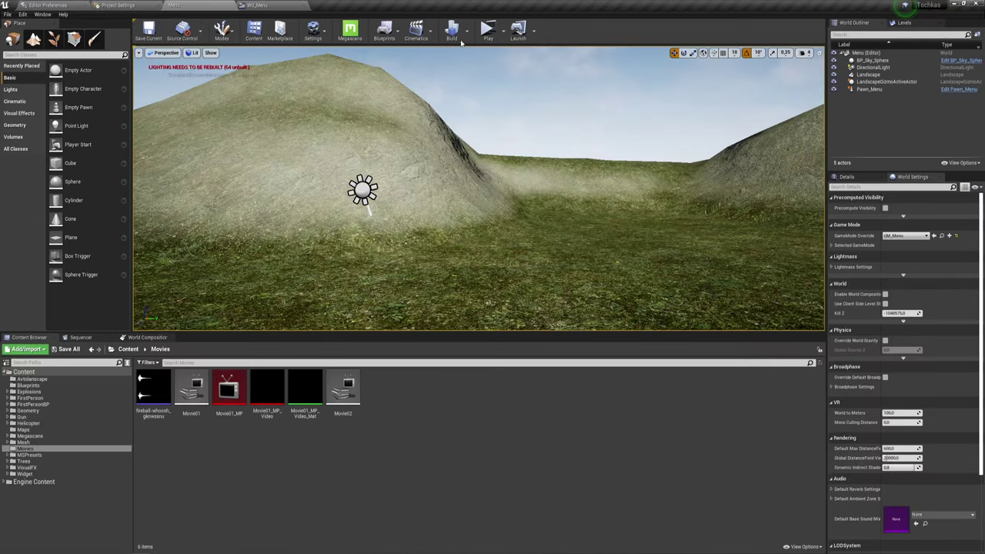
{"action": "left_click", "coordinate": [488, 29]}
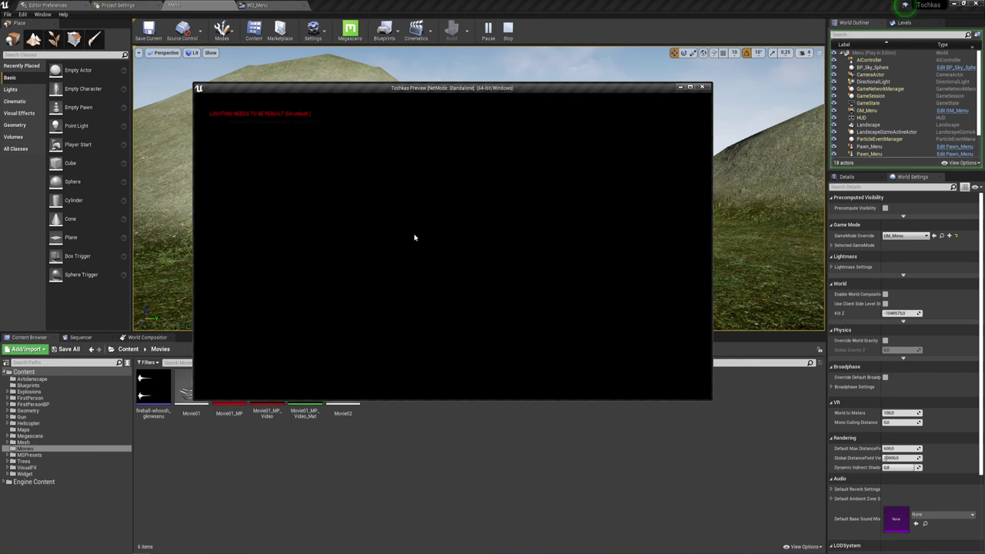
{"action": "left_click", "coordinate": [701, 87]}
{"action": "left_click", "coordinate": [345, 389]}
Step: Inspect the Movie02 media source, preview the level, then launch it as a Standalone Game
{"action": "double_click", "coordinate": [351, 380]}
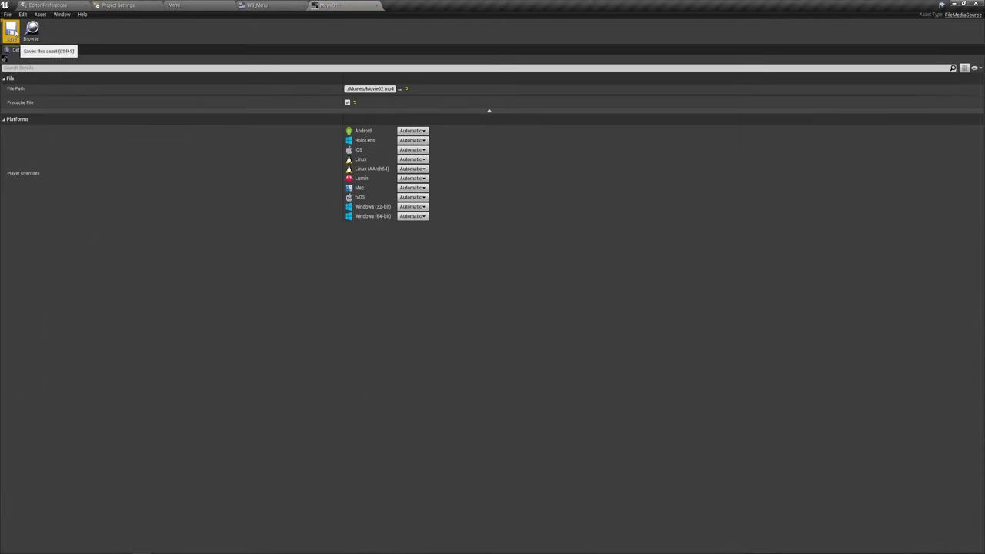
{"action": "left_click", "coordinate": [193, 6]}
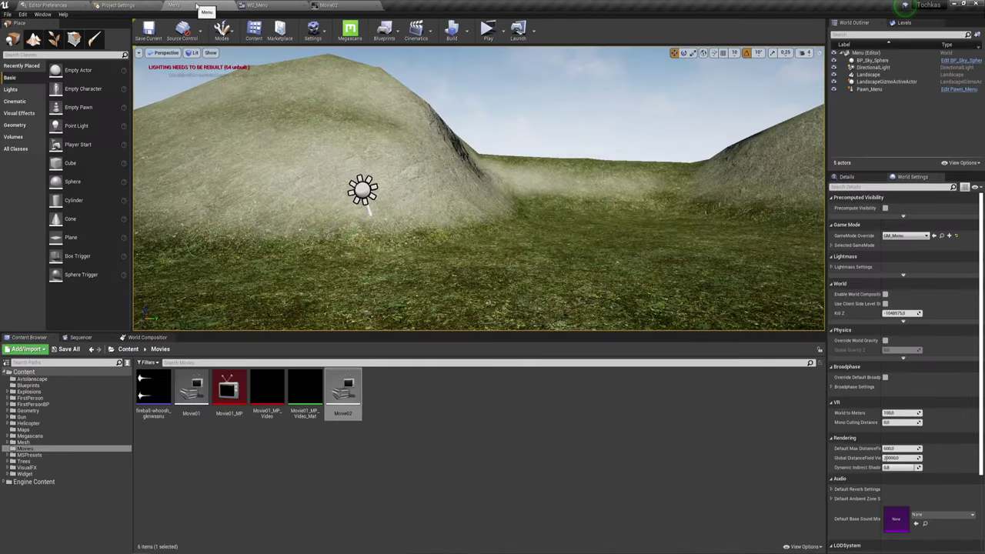
{"action": "left_click", "coordinate": [489, 30]}
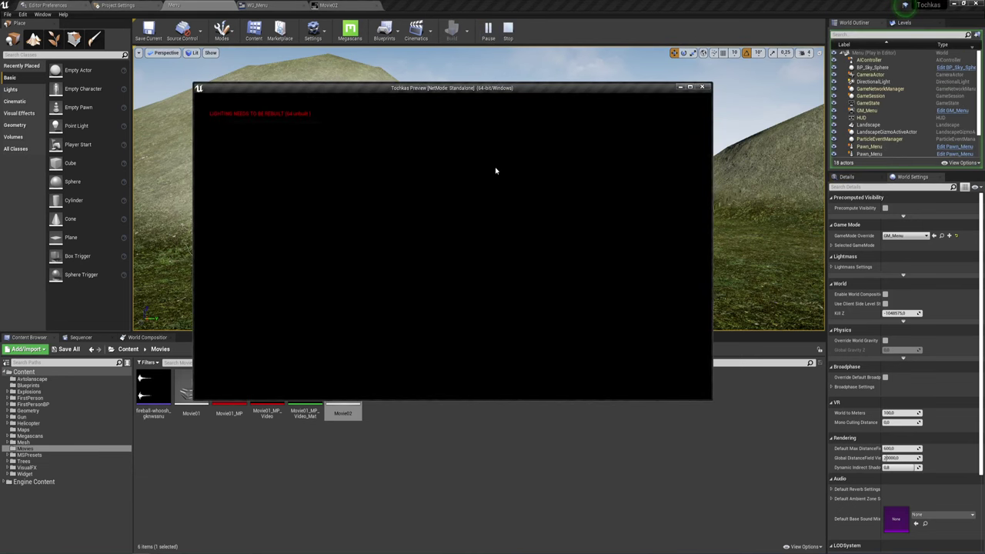
{"action": "left_click_drag", "start_coordinate": [478, 89], "coordinate": [489, 82]}
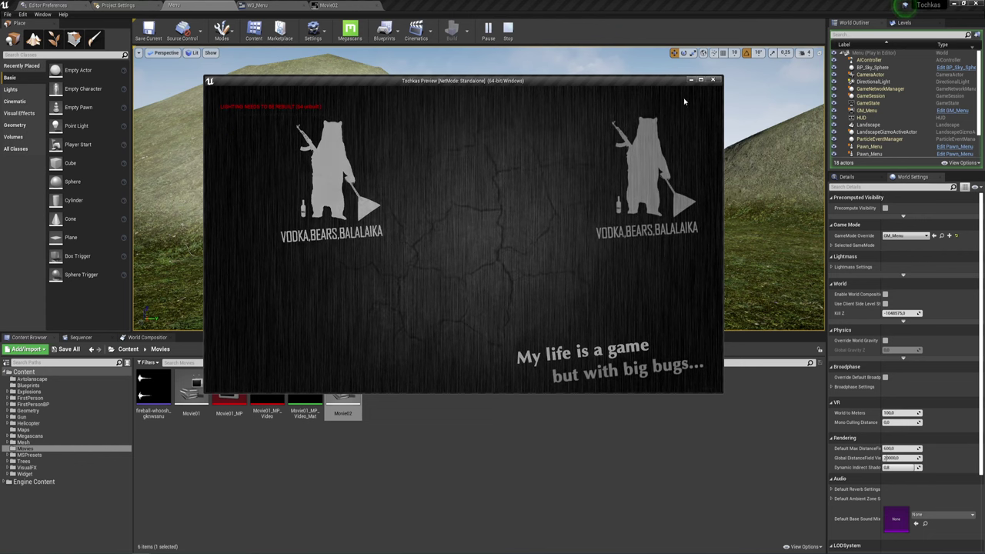
{"action": "key", "text": "Escape"}
{"action": "left_click", "coordinate": [503, 37]}
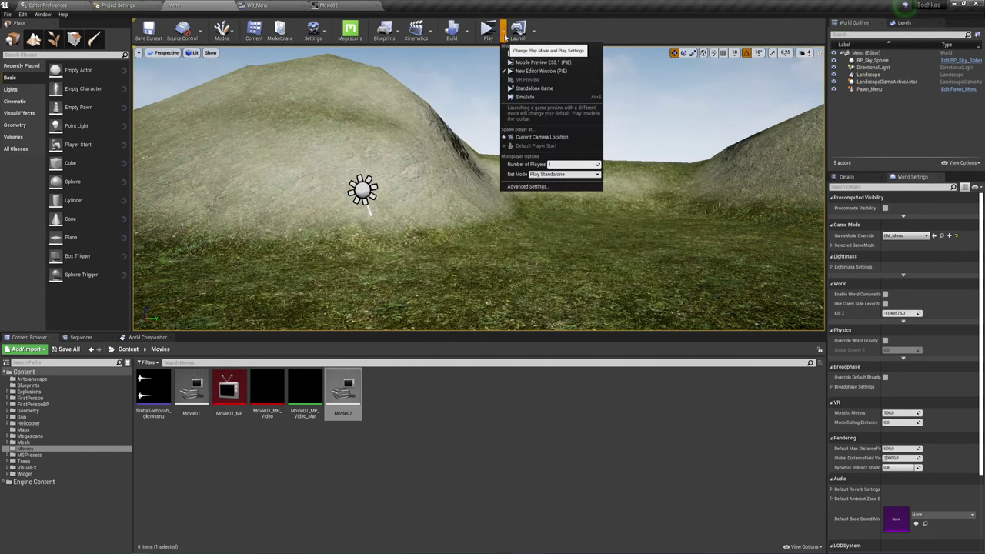
{"action": "left_click", "coordinate": [524, 89]}
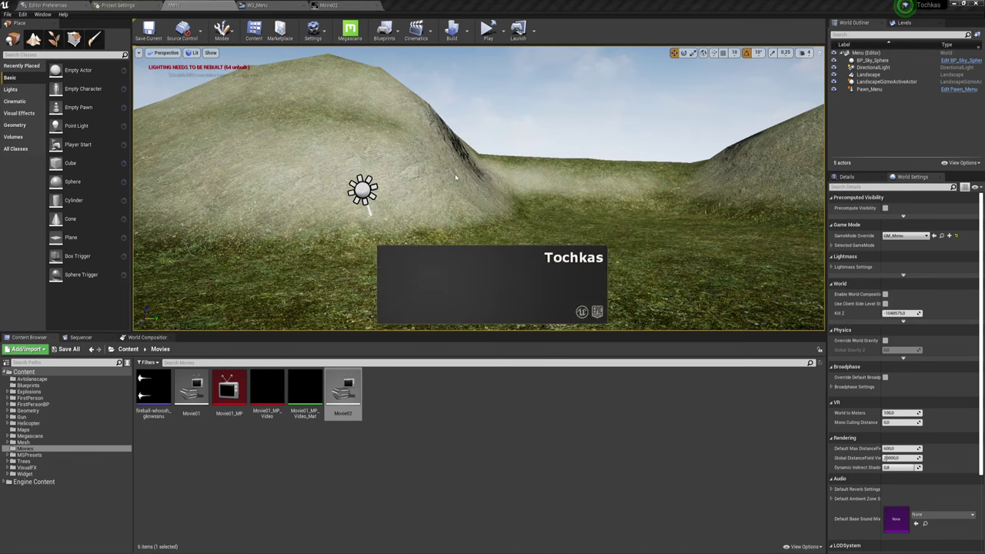
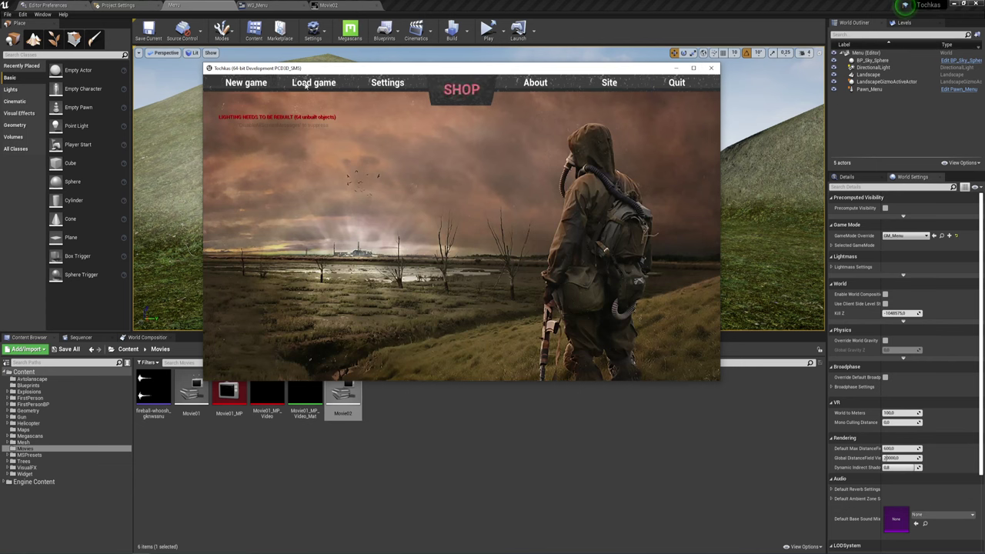
Step: Close the game window, return to the WG_Menu event graph and pan to the Delay chain
{"action": "left_click", "coordinate": [714, 69]}
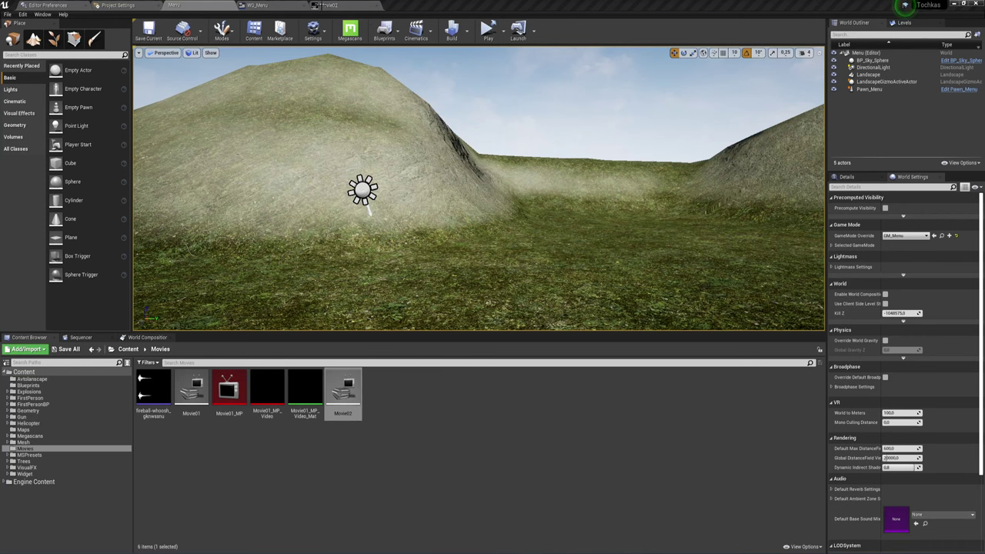
{"action": "left_click", "coordinate": [277, 7]}
{"action": "right_click_drag", "start_coordinate": [431, 269], "coordinate": [478, 280]}
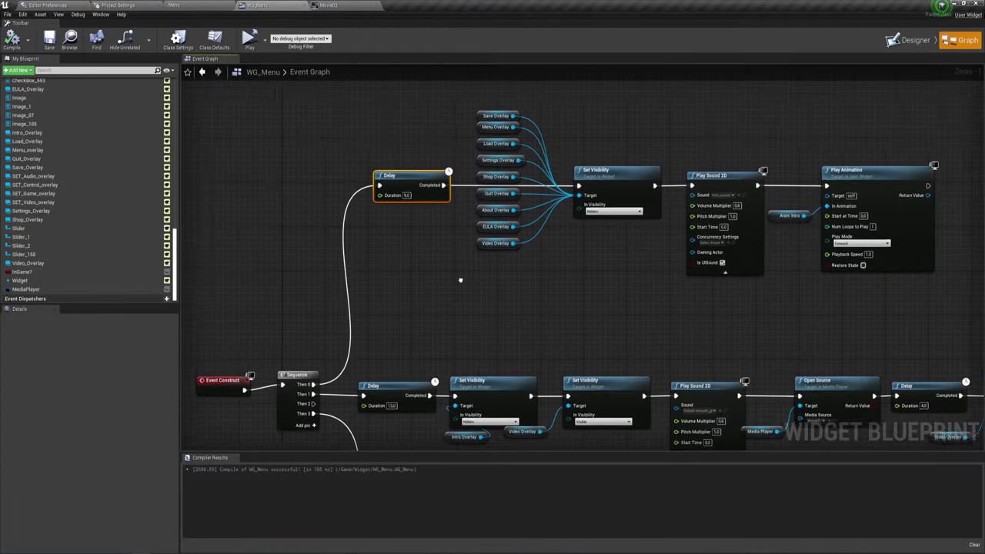
{"action": "left_click_drag", "start_coordinate": [398, 228], "coordinate": [444, 103]}
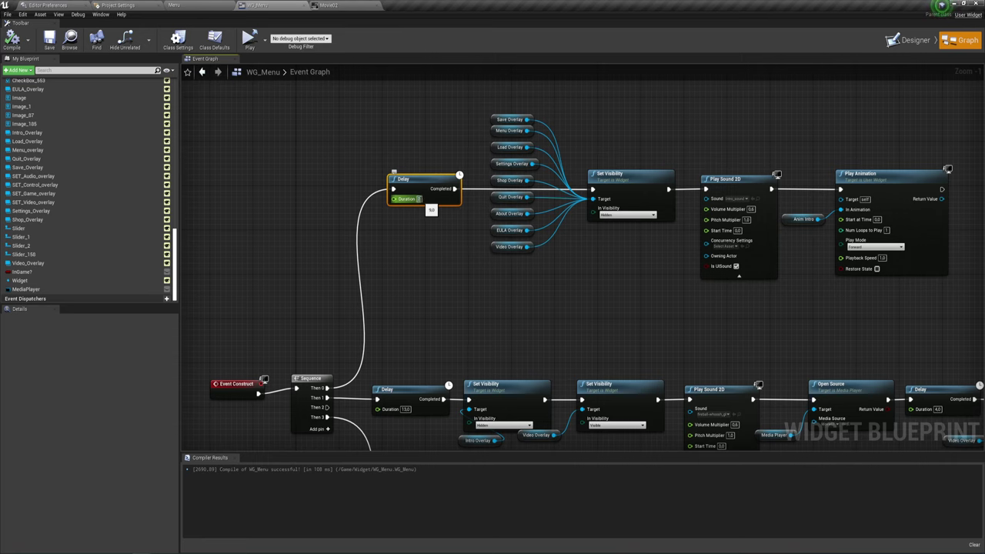
{"action": "mouse_move", "coordinate": [640, 281]}
{"action": "right_mouse_down"}
{"action": "mouse_move", "coordinate": [548, 248]}
{"action": "mouse_move", "coordinate": [516, 264]}
{"action": "right_mouse_up"}
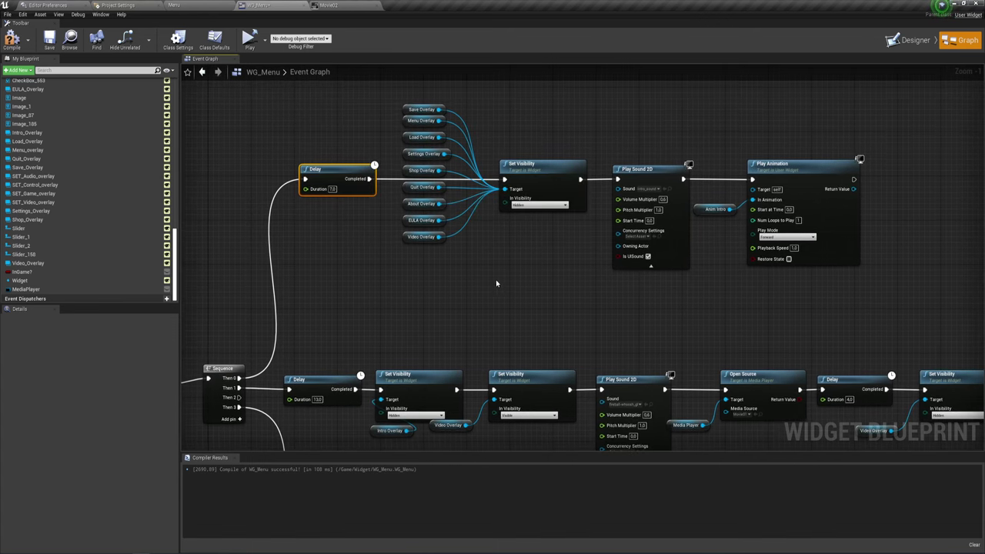
{"action": "mouse_move", "coordinate": [494, 279]}
{"action": "right_mouse_down"}
{"action": "mouse_move", "coordinate": [464, 276]}
{"action": "mouse_move", "coordinate": [519, 305]}
{"action": "right_mouse_up"}
Step: Pull the Delay node out of the chain and place it after Set Visibility
{"action": "mouse_move", "coordinate": [355, 196]}
{"action": "left_mouse_down"}
{"action": "mouse_move", "coordinate": [500, 108]}
{"action": "mouse_move", "coordinate": [641, 107]}
{"action": "left_mouse_up"}
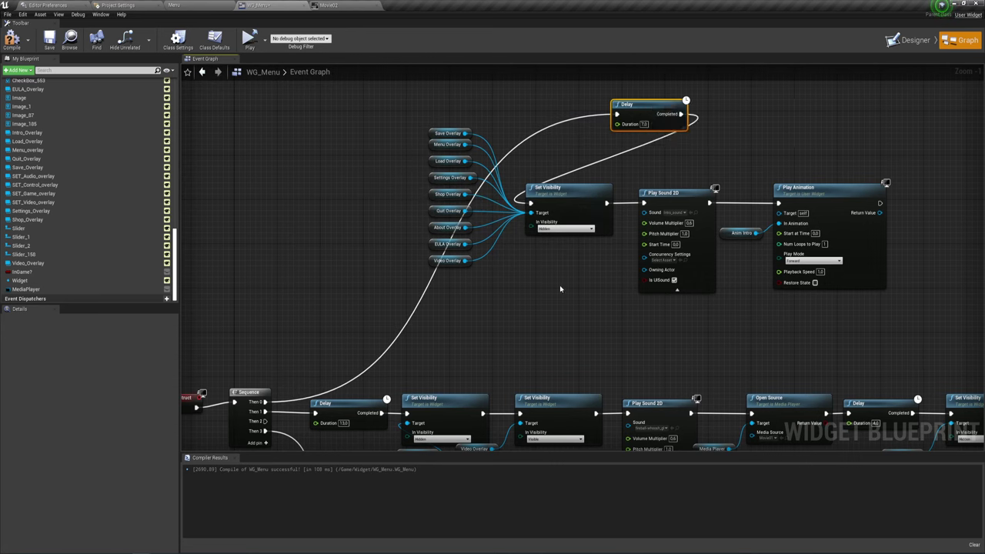
{"action": "left_click_drag", "start_coordinate": [560, 289], "coordinate": [446, 123]}
{"action": "left_click_drag", "start_coordinate": [574, 201], "coordinate": [435, 195]}
{"action": "left_click", "coordinate": [642, 115]}
{"action": "left_click_drag", "start_coordinate": [643, 114], "coordinate": [534, 214]}
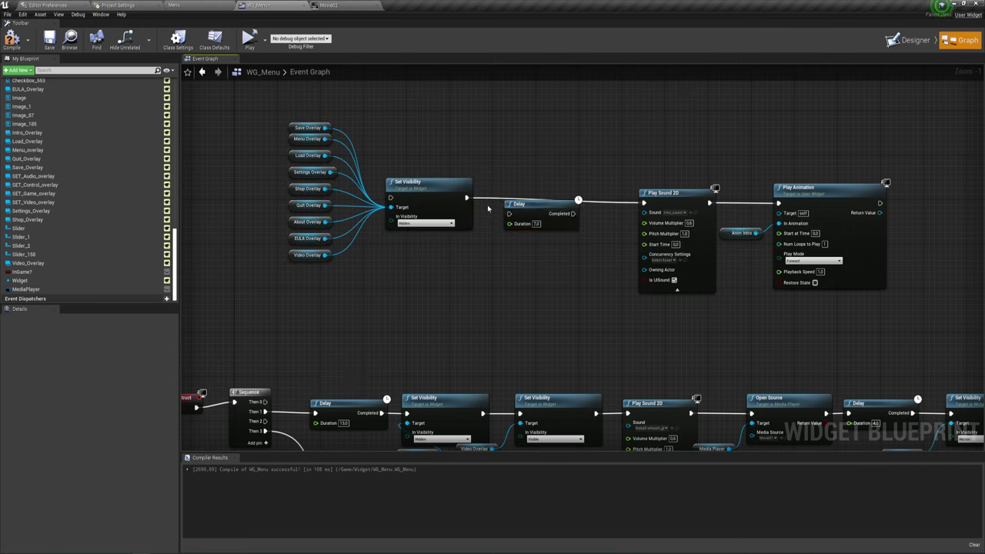
Step: Wire Sequence Then 0 to Set Visibility, then into Delay, then Delay Completed to Play Sound 2D
{"action": "left_click_drag", "start_coordinate": [465, 197], "coordinate": [508, 213]}
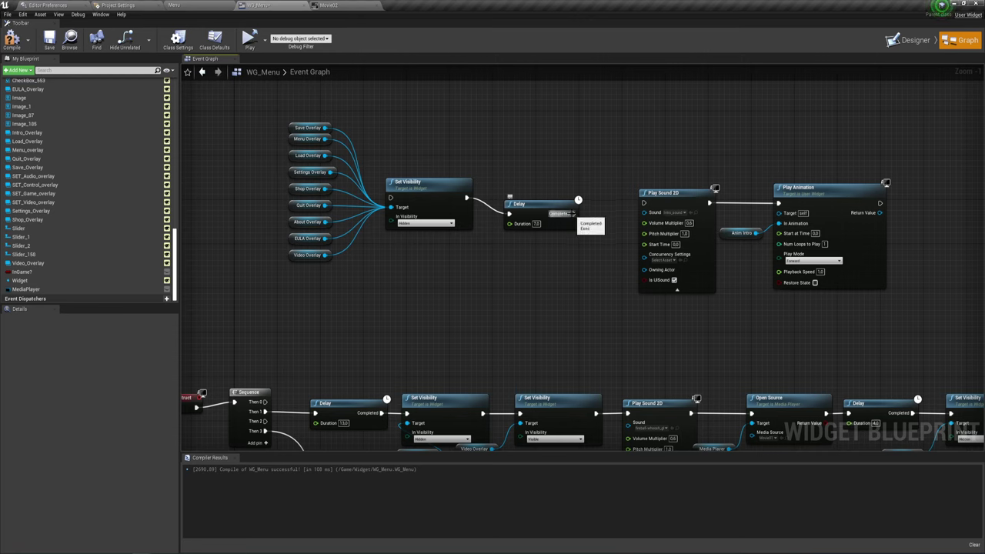
{"action": "left_click_drag", "start_coordinate": [574, 213], "coordinate": [644, 203]}
{"action": "left_click_drag", "start_coordinate": [530, 204], "coordinate": [535, 187]}
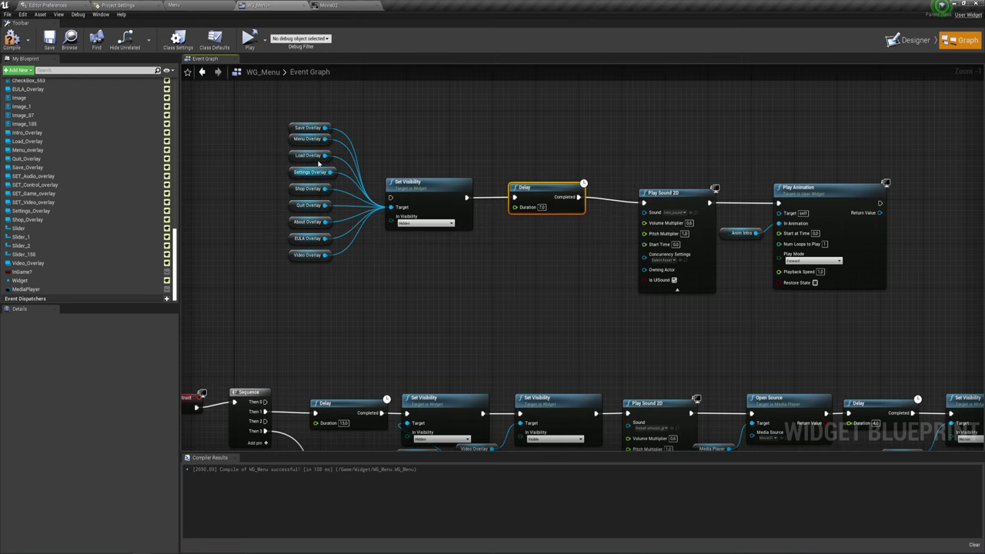
{"action": "left_click_drag", "start_coordinate": [265, 401], "coordinate": [390, 198]}
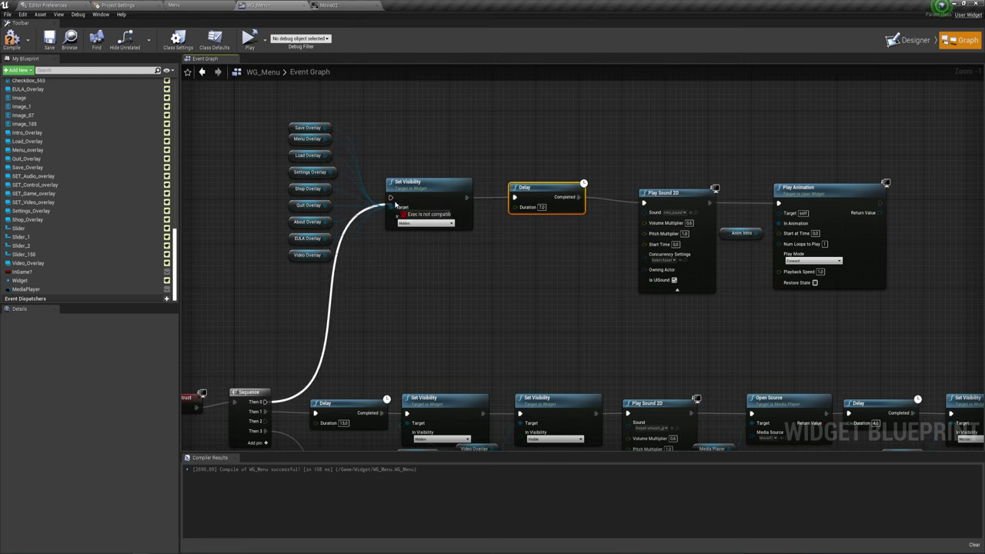
{"action": "right_click_drag", "start_coordinate": [558, 295], "coordinate": [461, 290]}
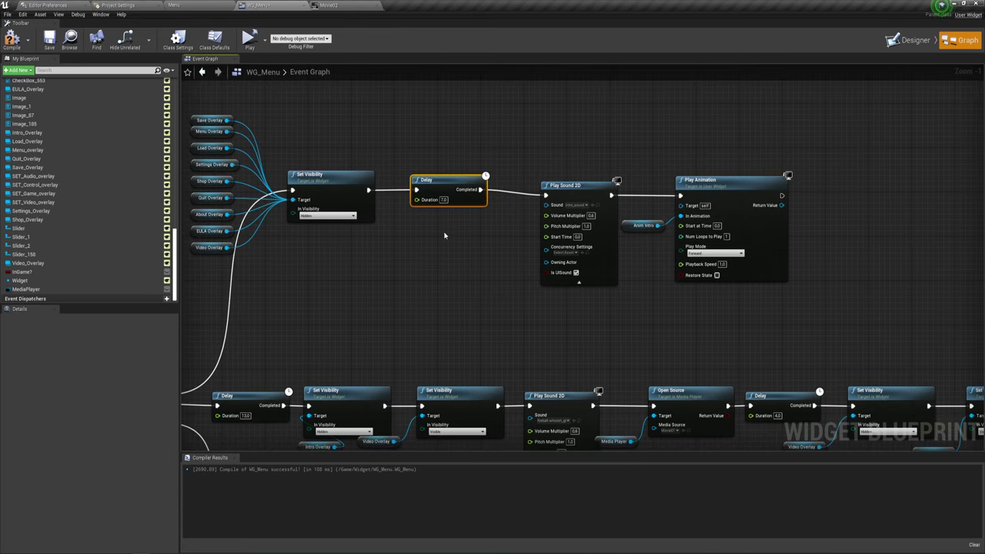
Step: Review the new wiring and select the Anim Intro and Play Animation nodes
{"action": "right_click_drag", "start_coordinate": [453, 237], "coordinate": [471, 231]}
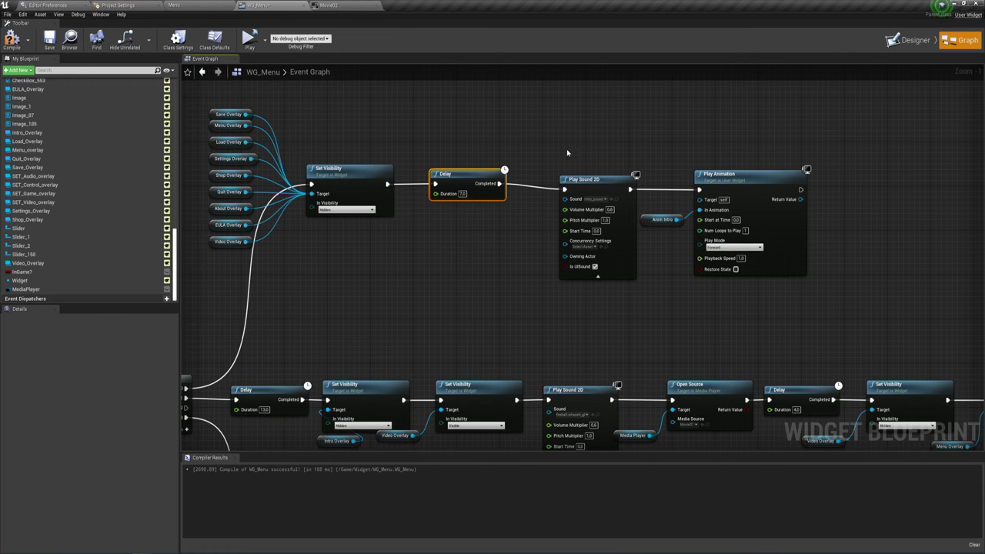
{"action": "right_click_drag", "start_coordinate": [649, 281], "coordinate": [531, 278]}
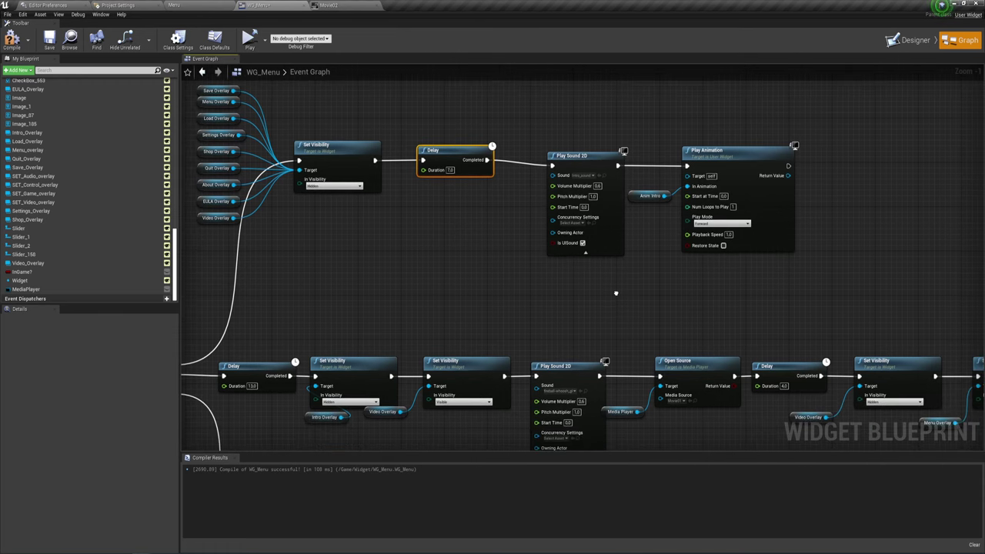
{"action": "left_click_drag", "start_coordinate": [605, 92], "coordinate": [846, 277]}
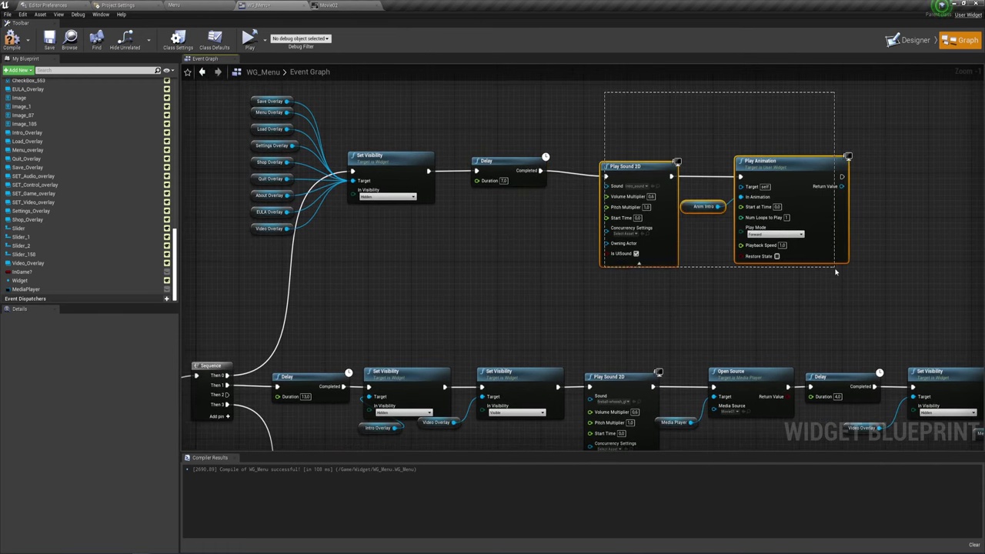
{"action": "mouse_move", "coordinate": [697, 146]}
{"action": "left_mouse_down"}
{"action": "mouse_move", "coordinate": [815, 268]}
{"action": "mouse_move", "coordinate": [858, 289]}
{"action": "left_mouse_up"}
{"action": "right_click_drag", "start_coordinate": [496, 217], "coordinate": [471, 224]}
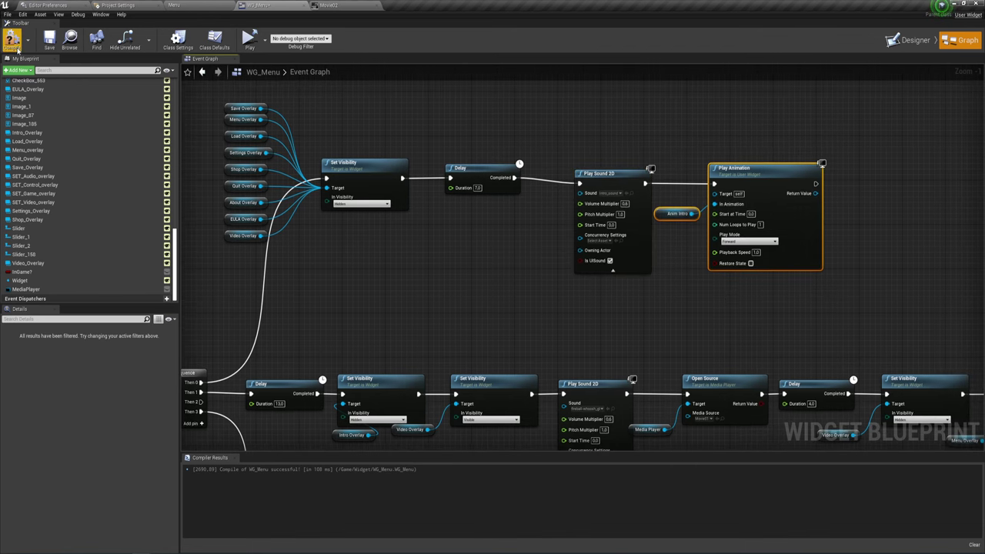
Step: Compile WG_Menu, play the Menu level to watch the intro logo, then reopen WG_Menu
{"action": "left_click", "coordinate": [12, 40]}
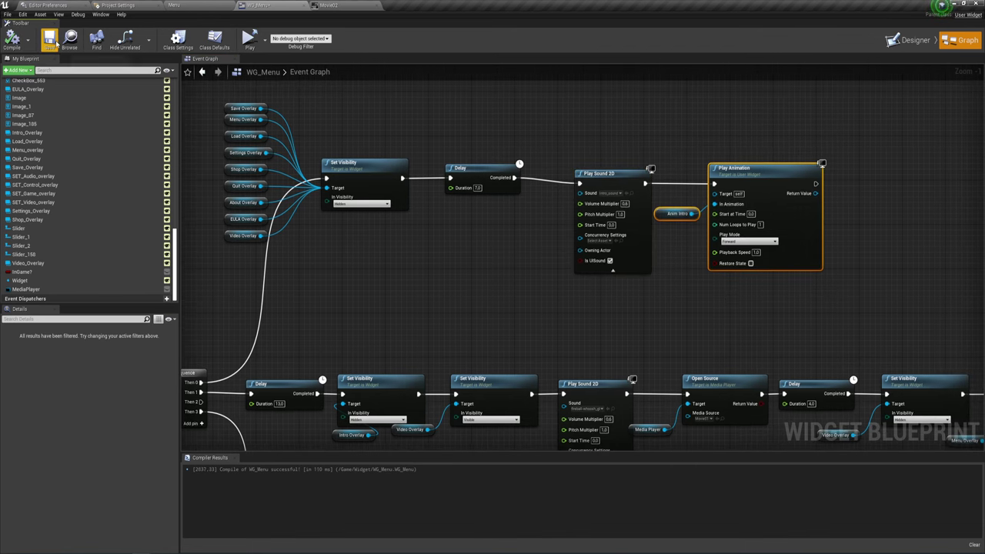
{"action": "left_click", "coordinate": [199, 7]}
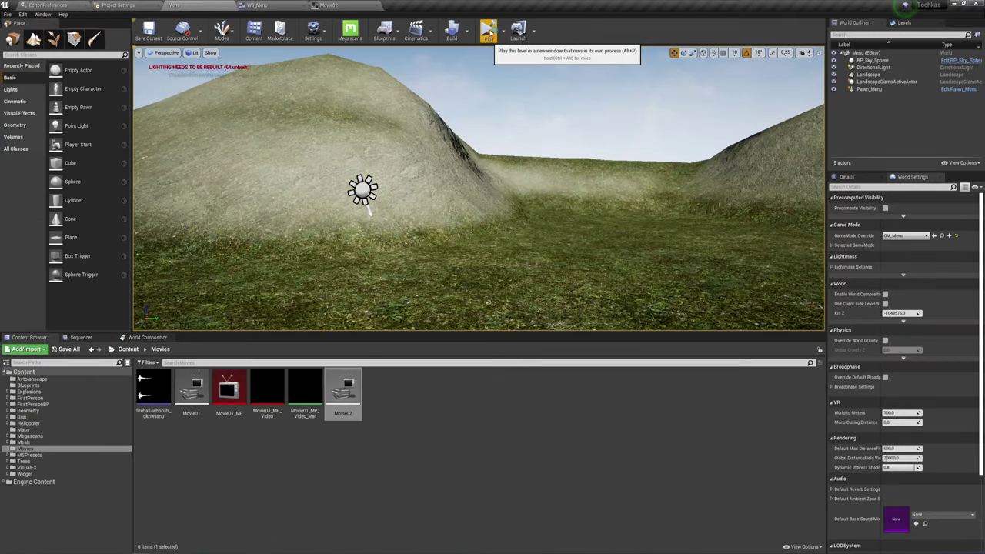
{"action": "left_click", "coordinate": [490, 31]}
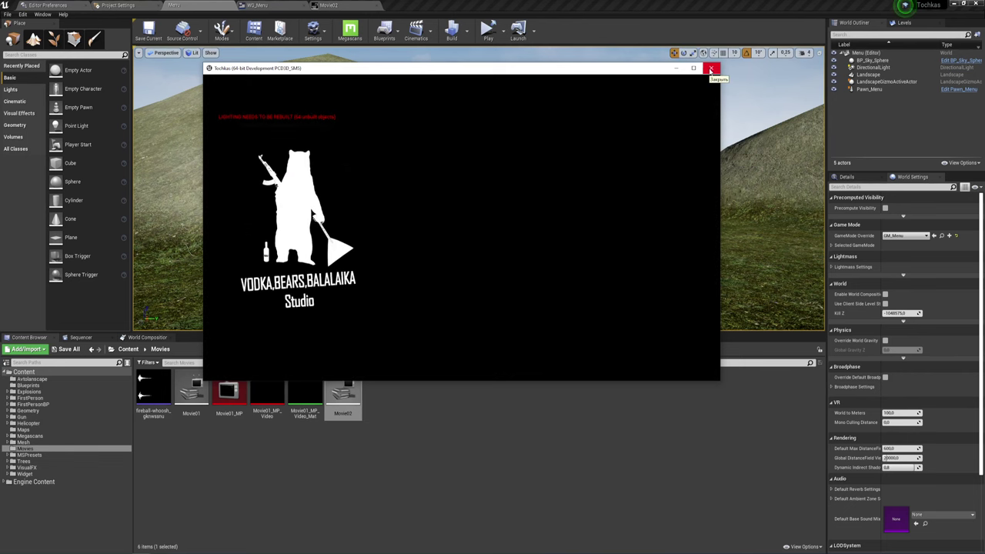
{"action": "left_click", "coordinate": [711, 69]}
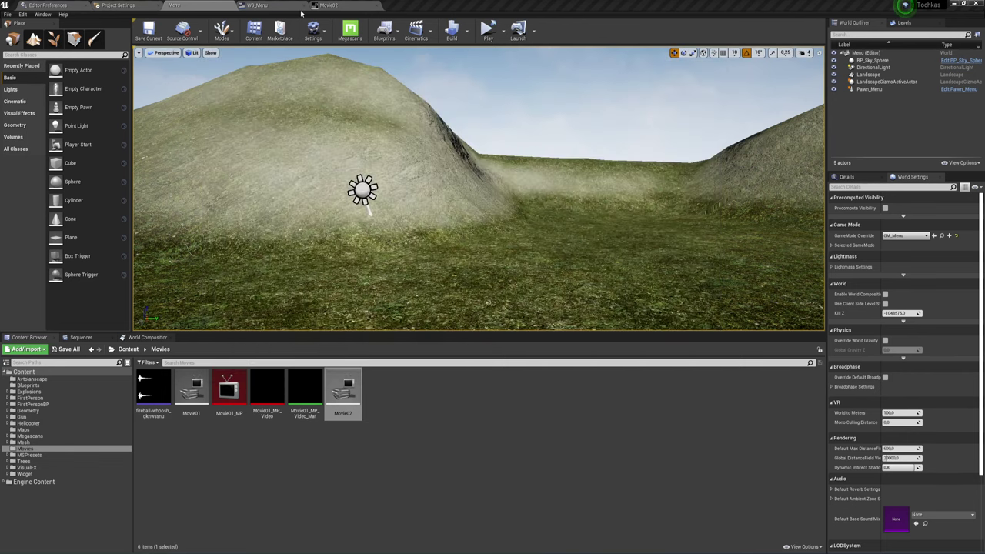
{"action": "left_click", "coordinate": [254, 6]}
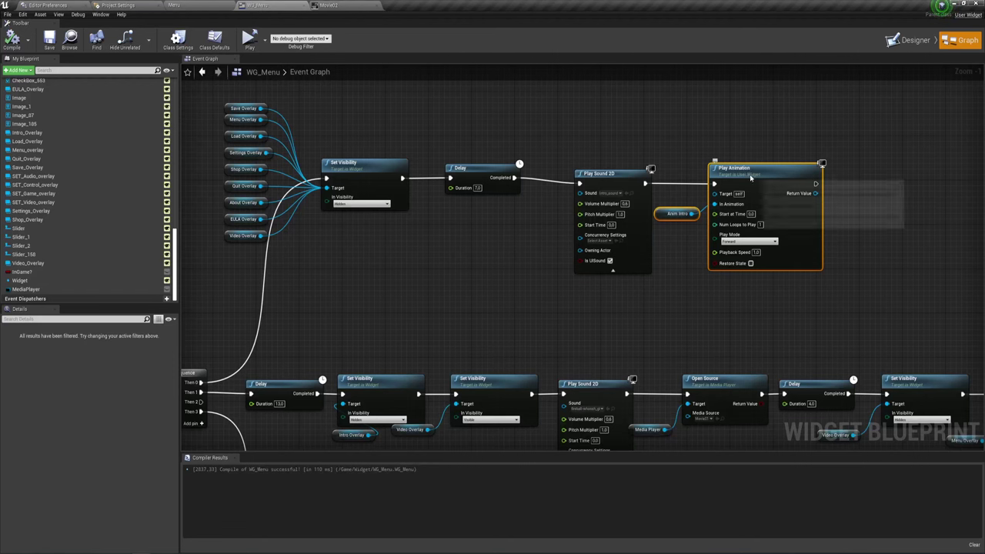
Step: In the Designer, expand Intro_Overlay and select the intro image Image_185
{"action": "left_click", "coordinate": [751, 175]}
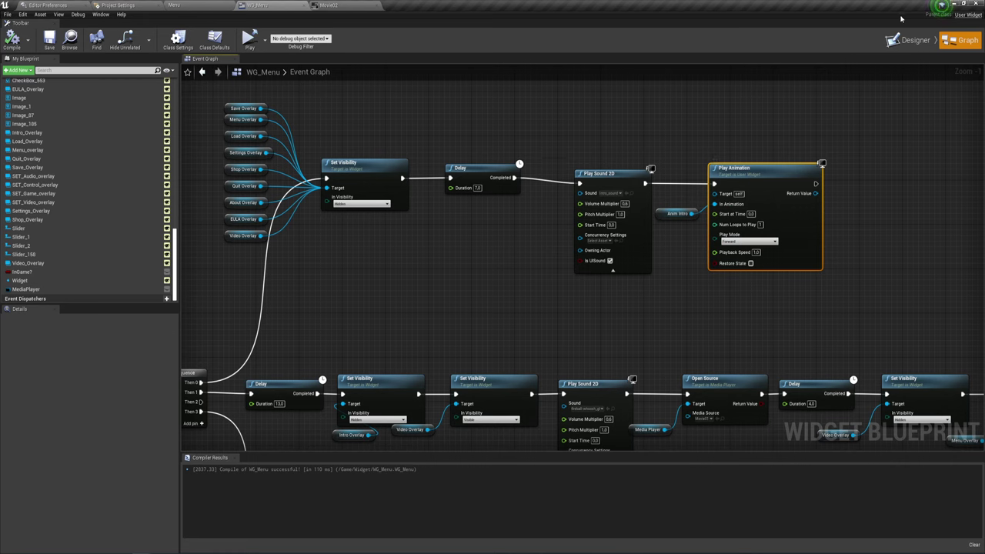
{"action": "left_click", "coordinate": [913, 41]}
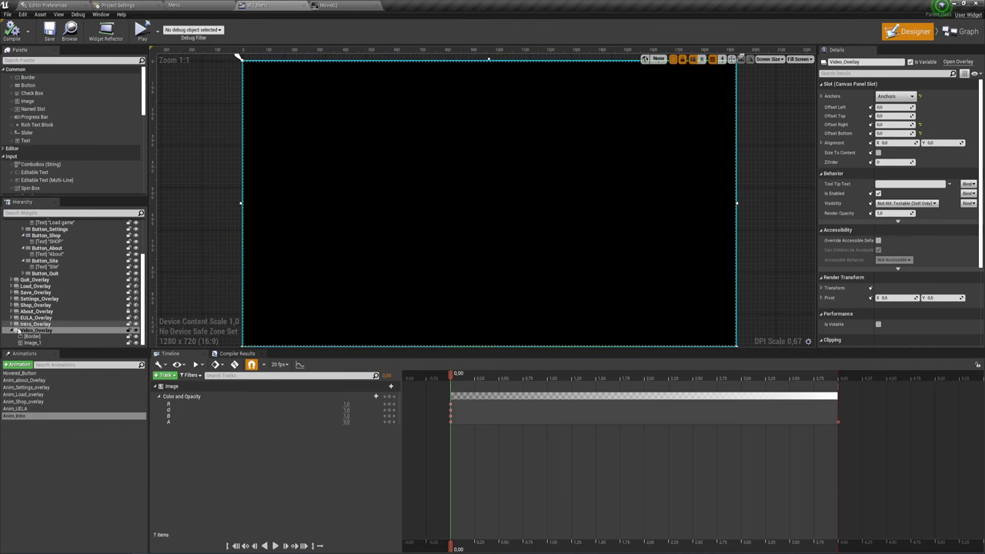
{"action": "left_click", "coordinate": [18, 330]}
{"action": "left_click", "coordinate": [13, 331]}
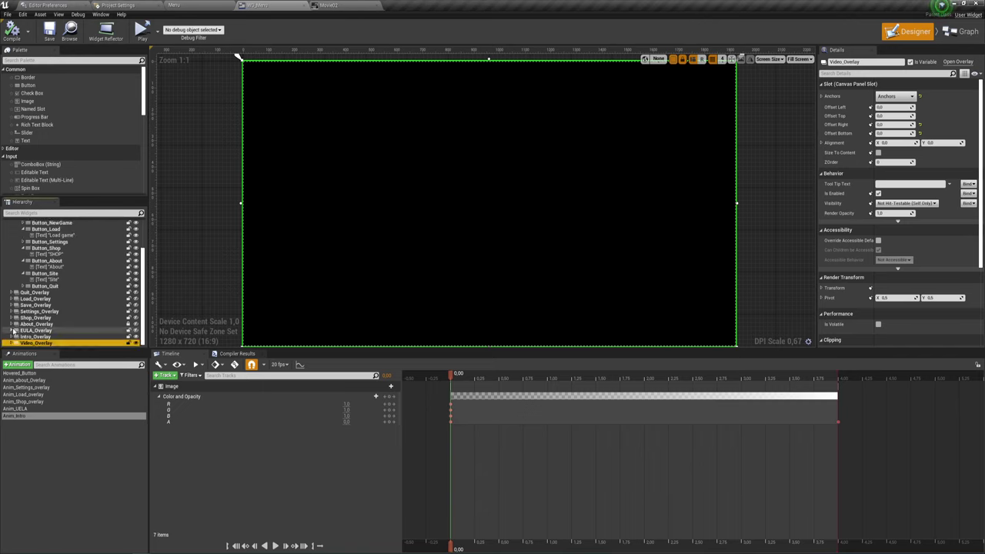
{"action": "left_click", "coordinate": [11, 336]}
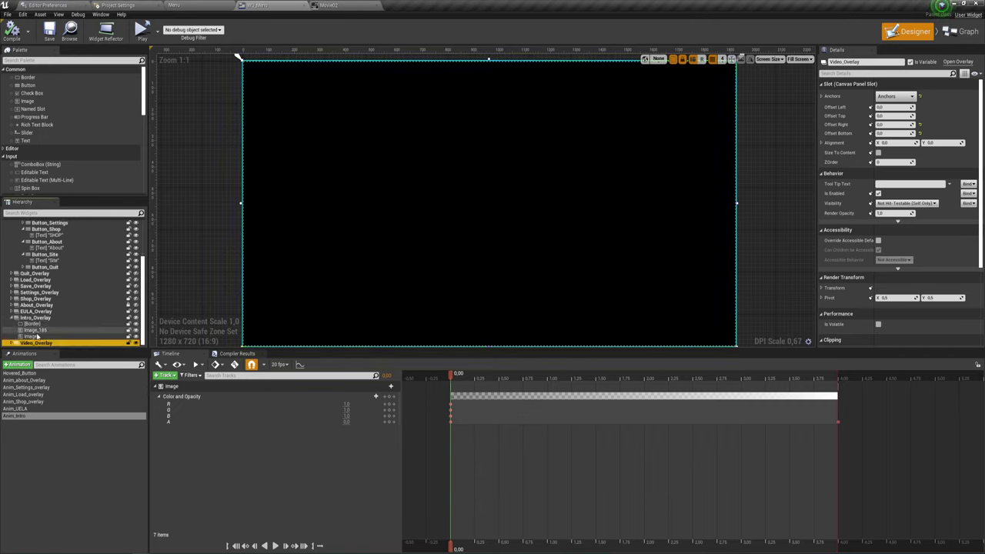
{"action": "left_click", "coordinate": [35, 330]}
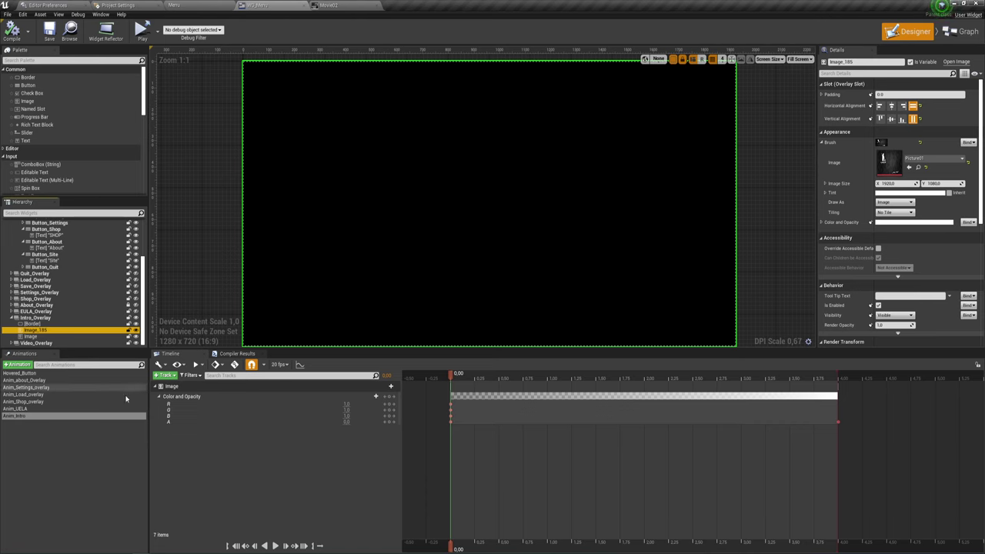
Step: Add Image_185 to Anim_Intro with a Color and Opacity track, removing the stray Cursor track, and expand RGBA
{"action": "left_click", "coordinate": [166, 375]}
{"action": "left_click", "coordinate": [192, 434]}
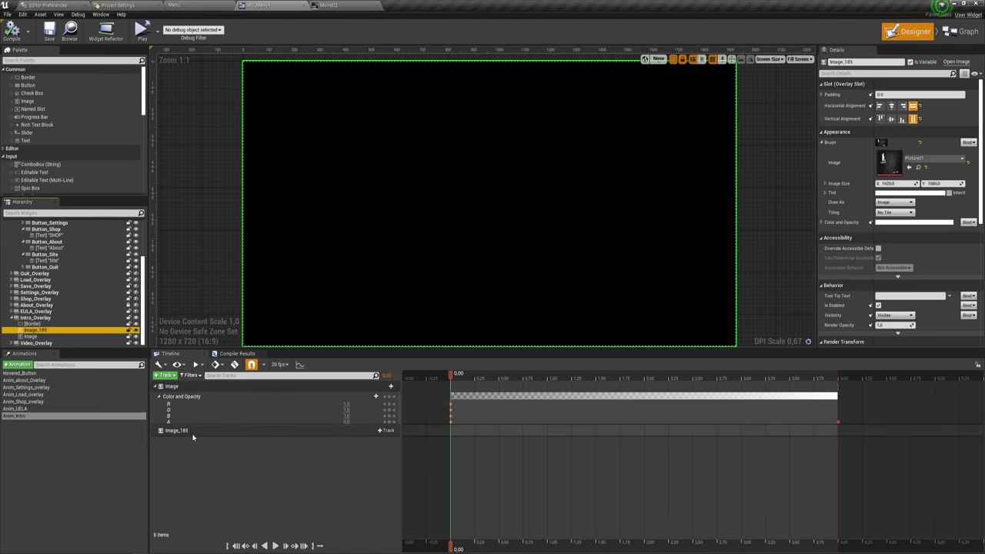
{"action": "left_click", "coordinate": [192, 433]}
{"action": "left_click", "coordinate": [388, 430]}
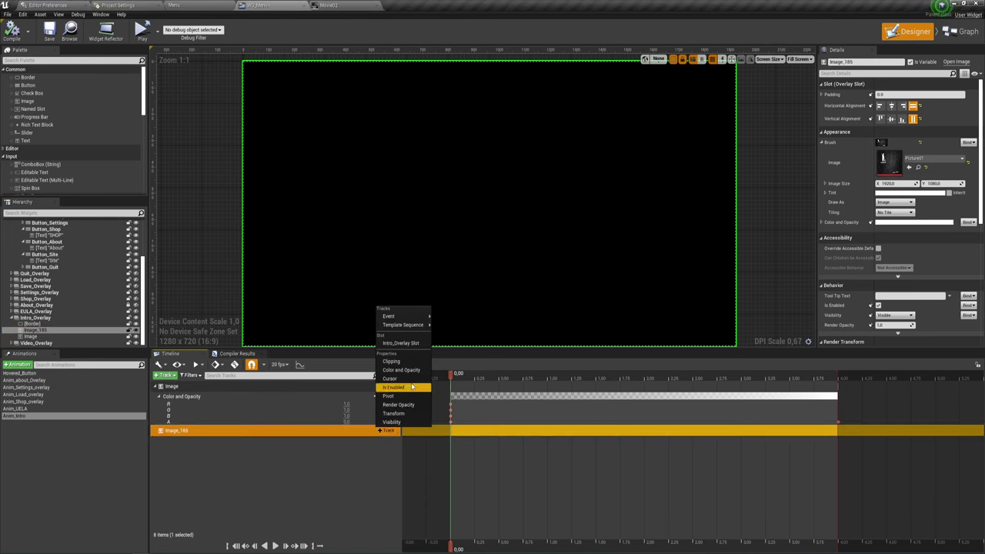
{"action": "left_click", "coordinate": [415, 379]}
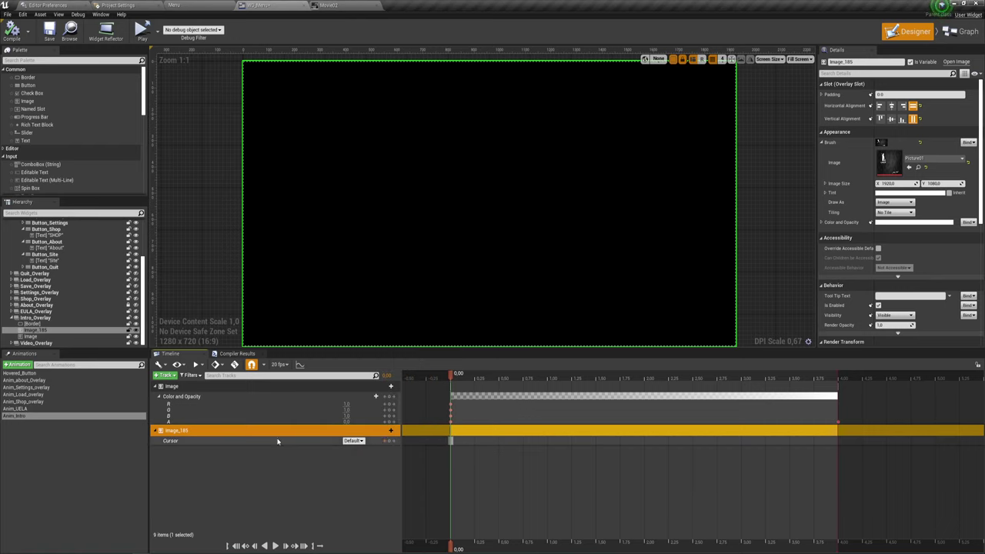
{"action": "left_click", "coordinate": [305, 442]}
{"action": "key", "text": "Delete"}
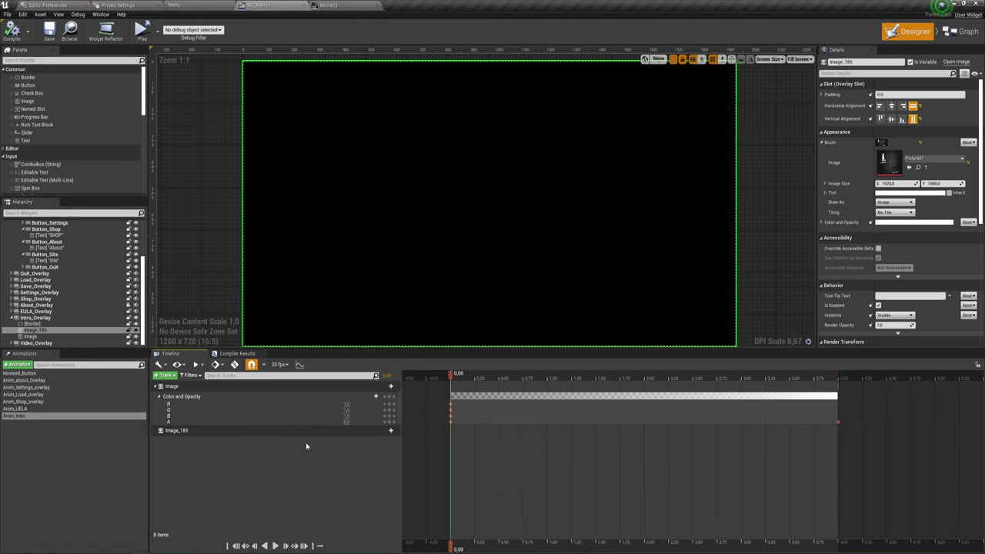
{"action": "left_click", "coordinate": [390, 430]}
{"action": "left_click", "coordinate": [406, 373]}
{"action": "left_click", "coordinate": [159, 441]}
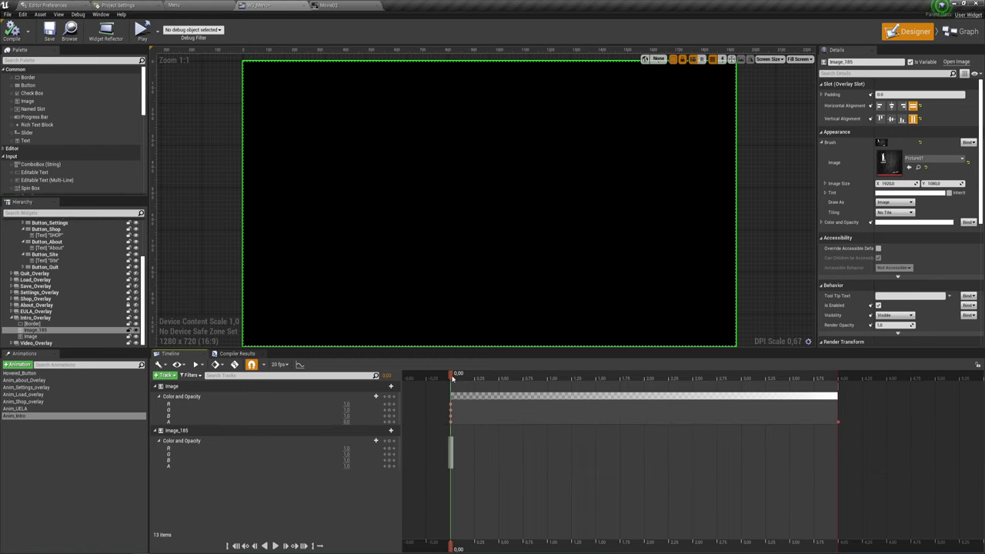
Step: Make the intro image visible and key Image_185's alpha at 2.00
{"action": "left_click_drag", "start_coordinate": [454, 375], "coordinate": [504, 377]}
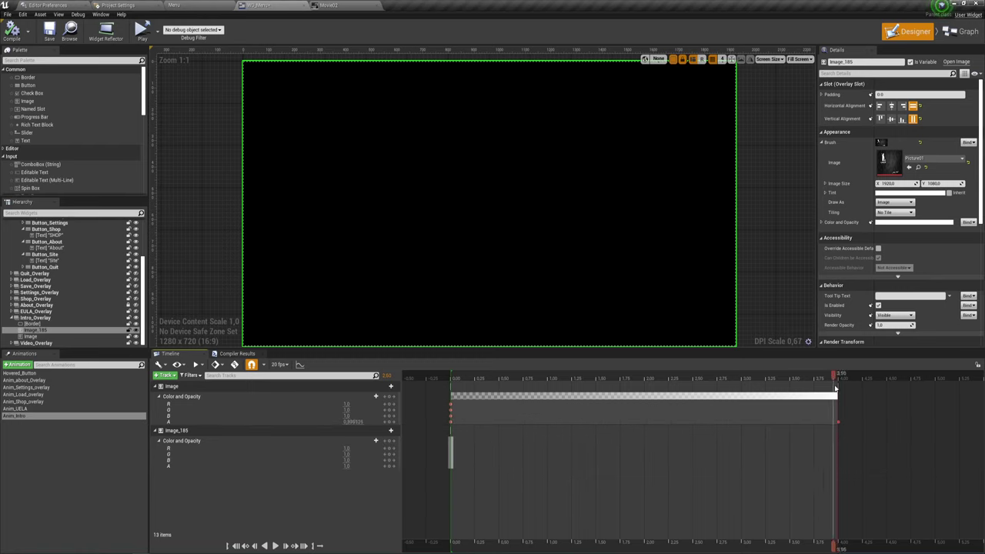
{"action": "left_click_drag", "start_coordinate": [835, 389], "coordinate": [453, 392]}
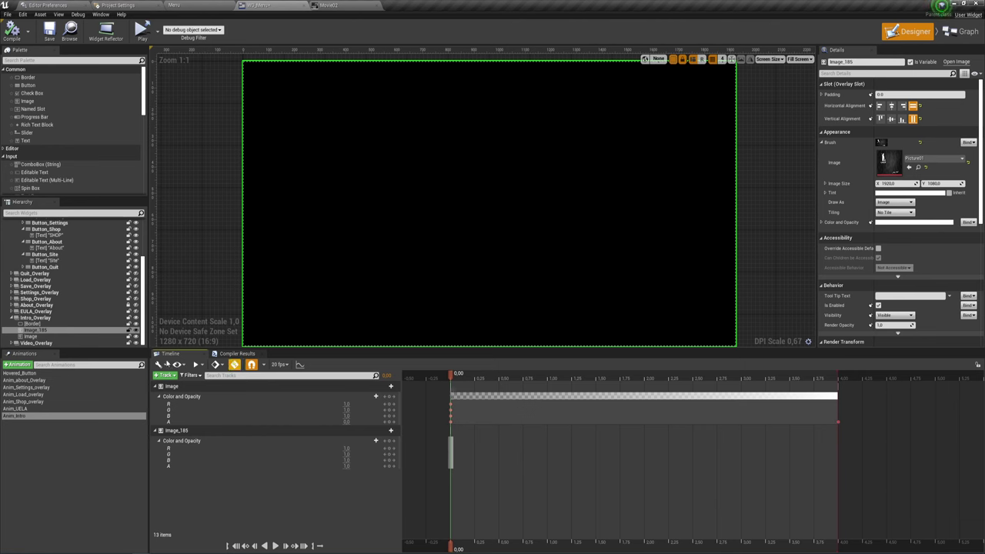
{"action": "left_click", "coordinate": [137, 342]}
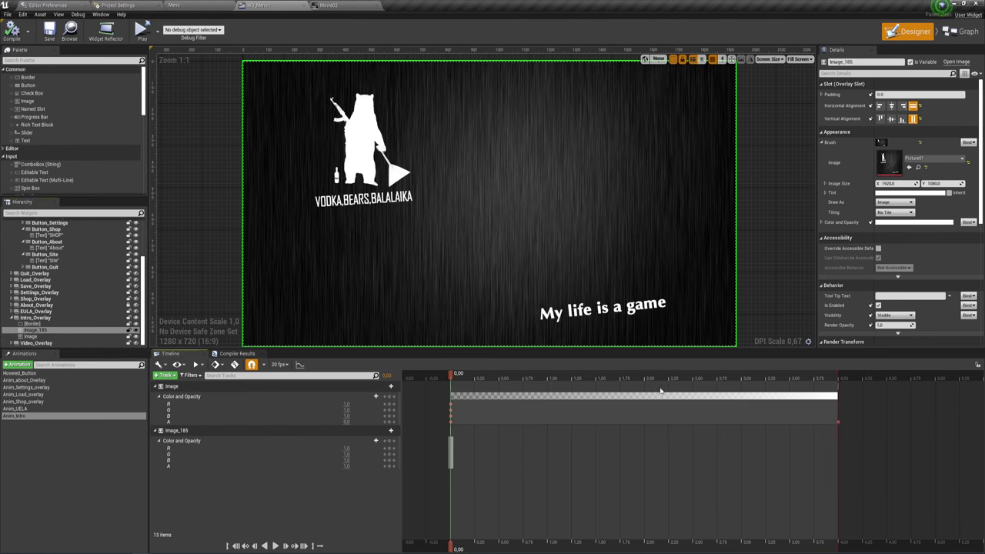
{"action": "mouse_move", "coordinate": [670, 390]}
{"action": "left_mouse_down"}
{"action": "mouse_move", "coordinate": [617, 390]}
{"action": "mouse_move", "coordinate": [644, 392]}
{"action": "left_mouse_up"}
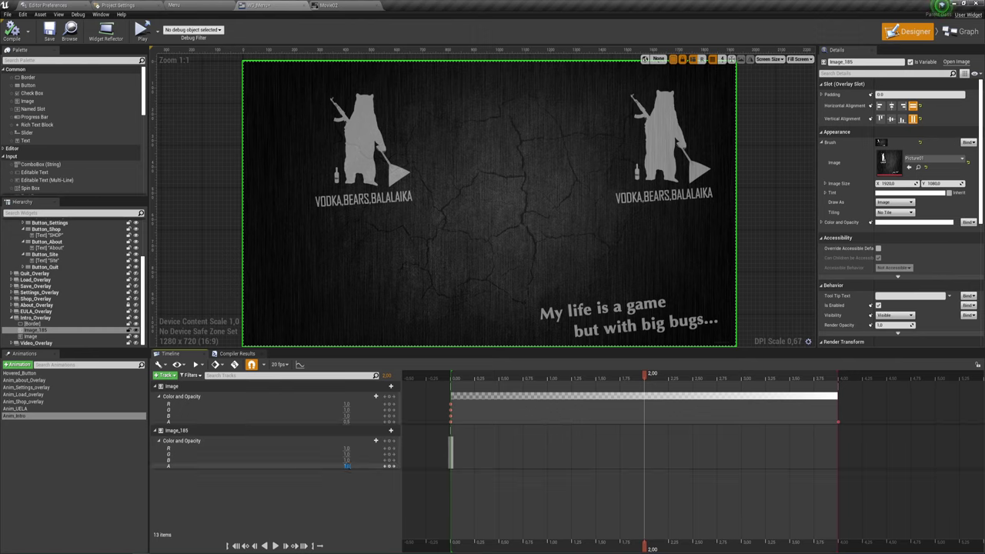
{"action": "left_click", "coordinate": [347, 465]}
{"action": "key", "text": "Return"}
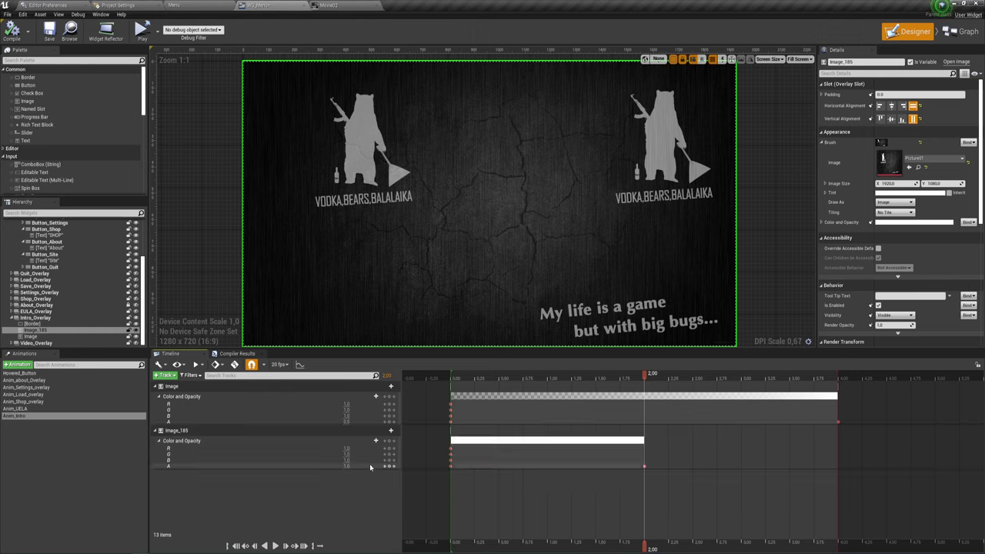
Step: Key Image_185's alpha at 1 at the 0.00 start
{"action": "left_click_drag", "start_coordinate": [645, 376], "coordinate": [451, 376]}
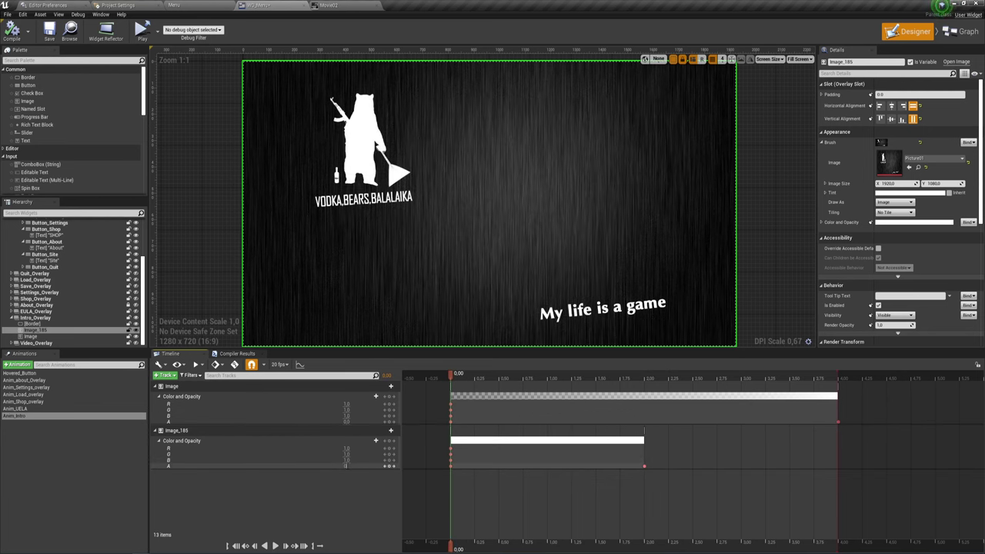
{"action": "key", "text": "Return"}
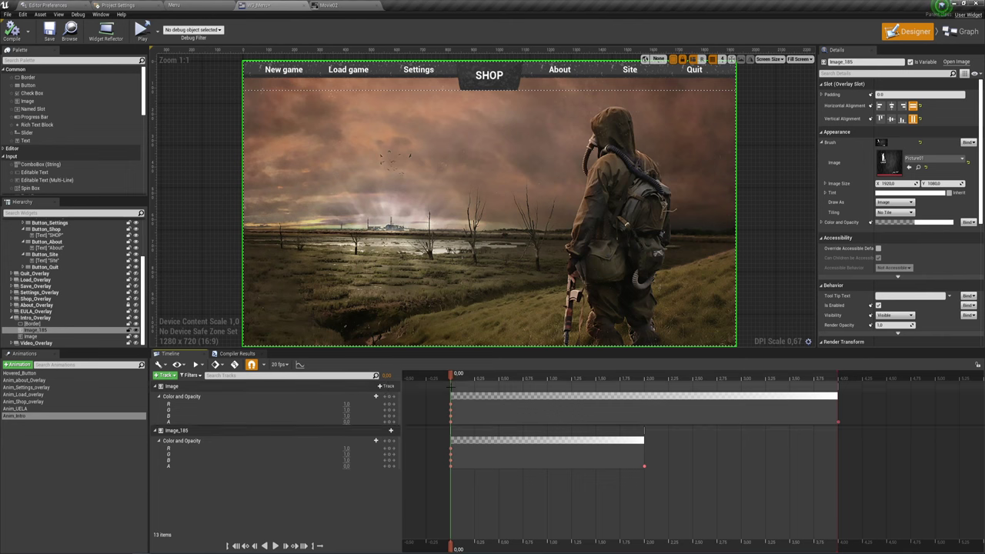
{"action": "left_click", "coordinate": [347, 465]}
{"action": "type", "text": "1"}
{"action": "key", "text": "Return"}
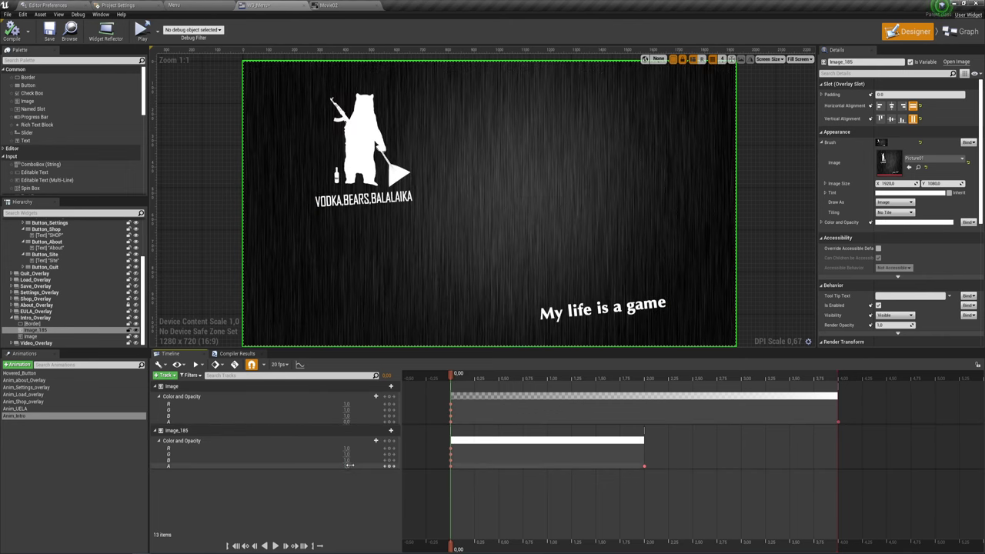
Step: Set alpha to 0 at 2.25, keep a full-opacity key at 2.00, and preview the fade
{"action": "left_click_drag", "start_coordinate": [455, 376], "coordinate": [644, 392]}
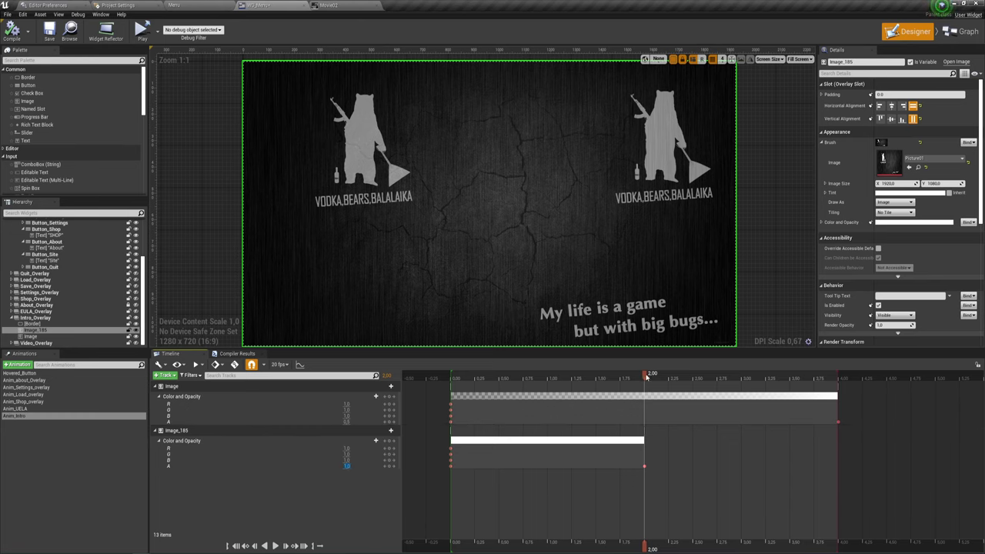
{"action": "mouse_move", "coordinate": [643, 376]}
{"action": "left_mouse_down"}
{"action": "mouse_move", "coordinate": [627, 378]}
{"action": "mouse_move", "coordinate": [645, 379]}
{"action": "left_mouse_up"}
{"action": "left_click_drag", "start_coordinate": [647, 377], "coordinate": [669, 381]}
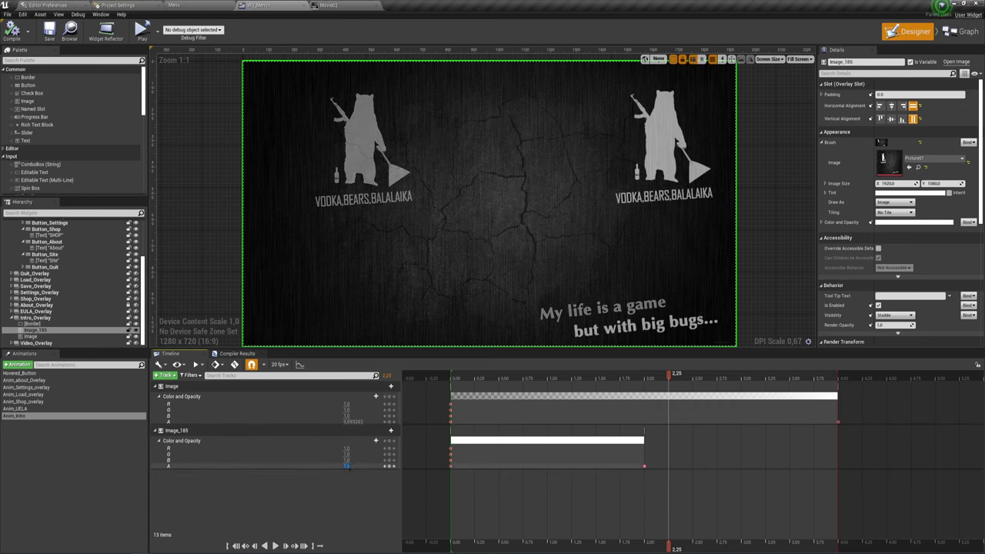
{"action": "left_click_drag", "start_coordinate": [347, 465], "coordinate": [323, 466]}
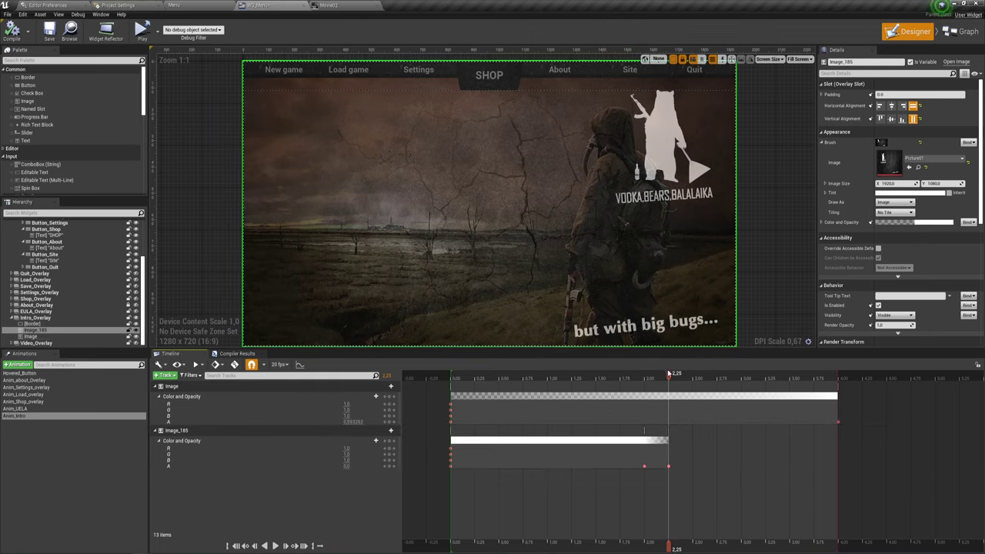
{"action": "left_click_drag", "start_coordinate": [669, 375], "coordinate": [643, 385]}
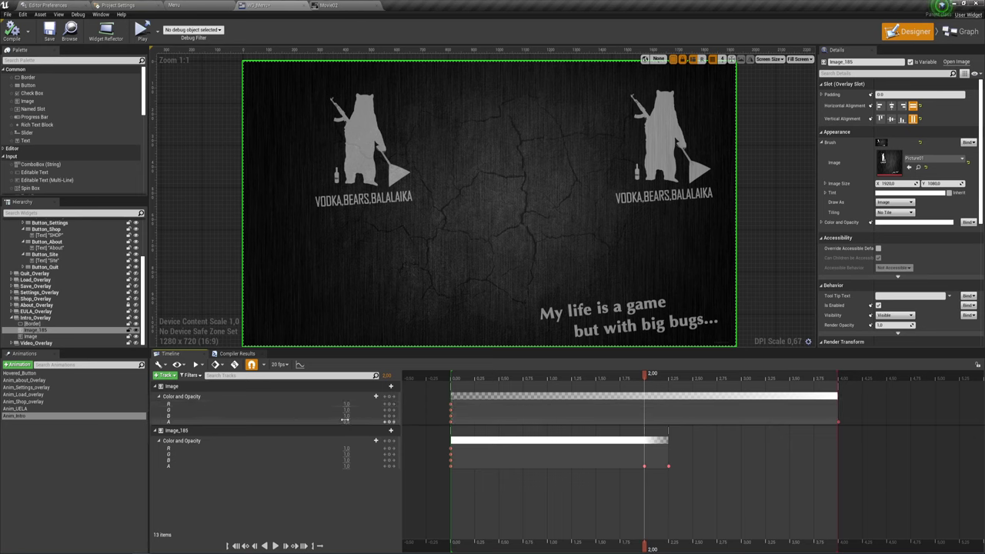
{"action": "left_click_drag", "start_coordinate": [348, 422], "coordinate": [308, 422]}
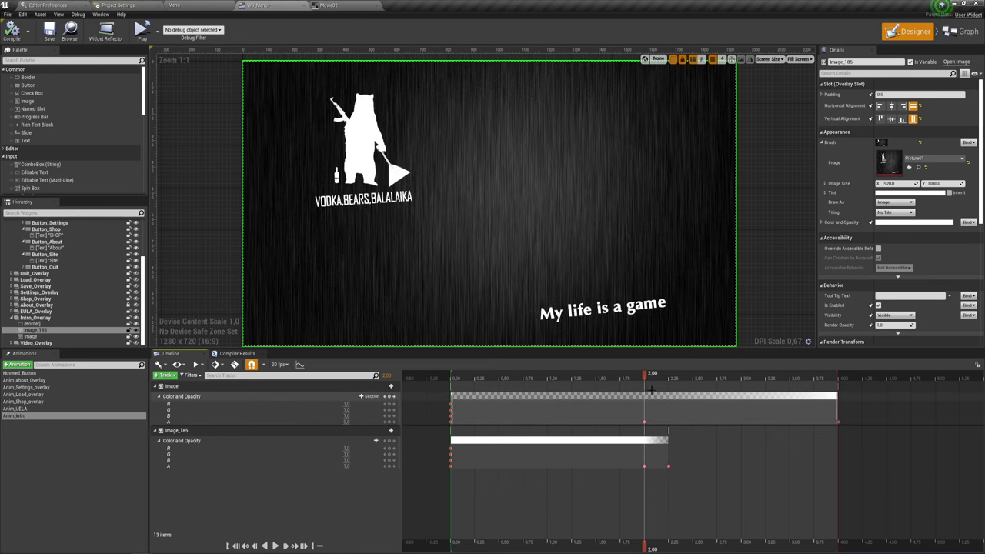
{"action": "left_click_drag", "start_coordinate": [651, 388], "coordinate": [668, 382]}
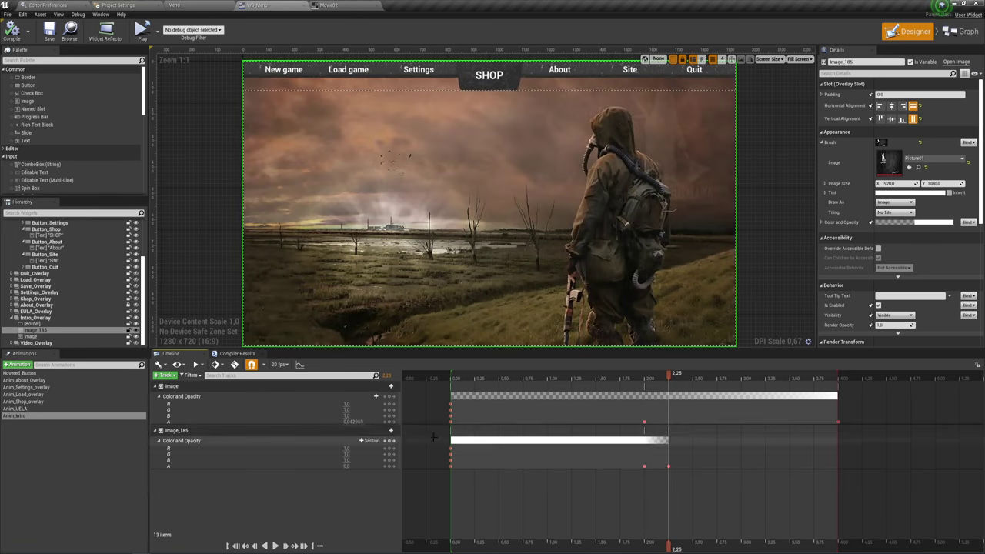
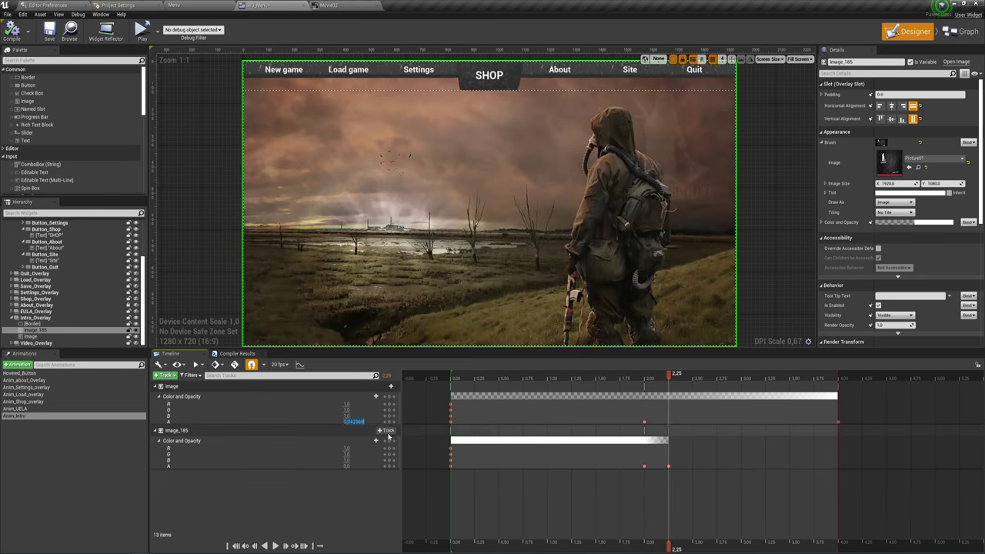
Step: Preview the crossfade on the Image opacity track between the 2.00 and 2.25 marks
{"action": "mouse_move", "coordinate": [668, 377]}
{"action": "left_mouse_down"}
{"action": "mouse_move", "coordinate": [722, 377]}
{"action": "mouse_move", "coordinate": [448, 385]}
{"action": "left_mouse_up"}
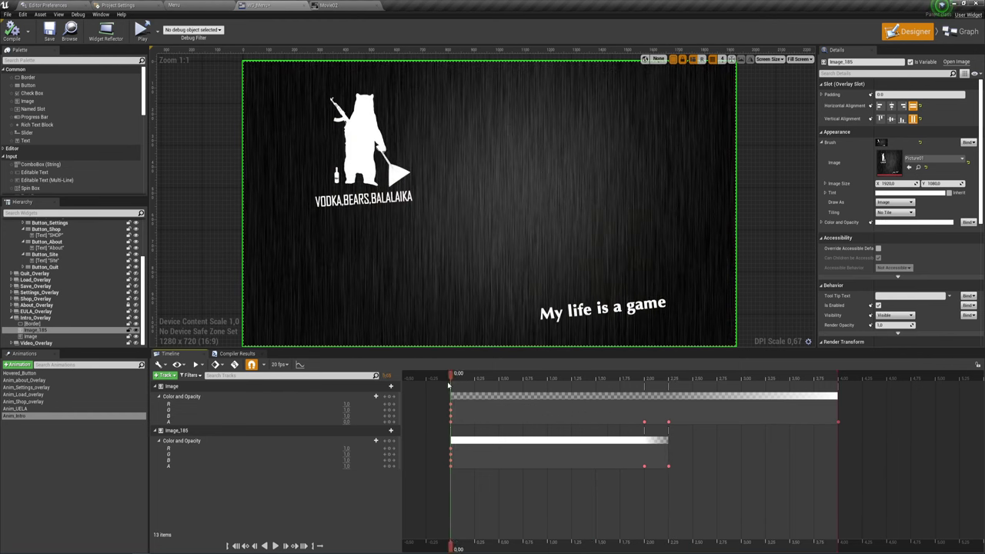
{"action": "left_click_drag", "start_coordinate": [570, 378], "coordinate": [644, 377]}
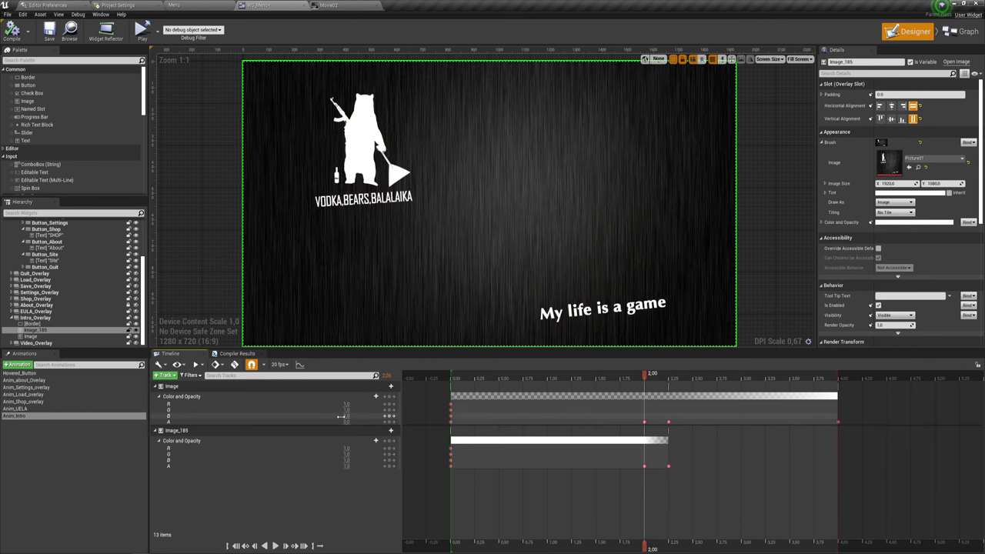
{"action": "left_click", "coordinate": [643, 380]}
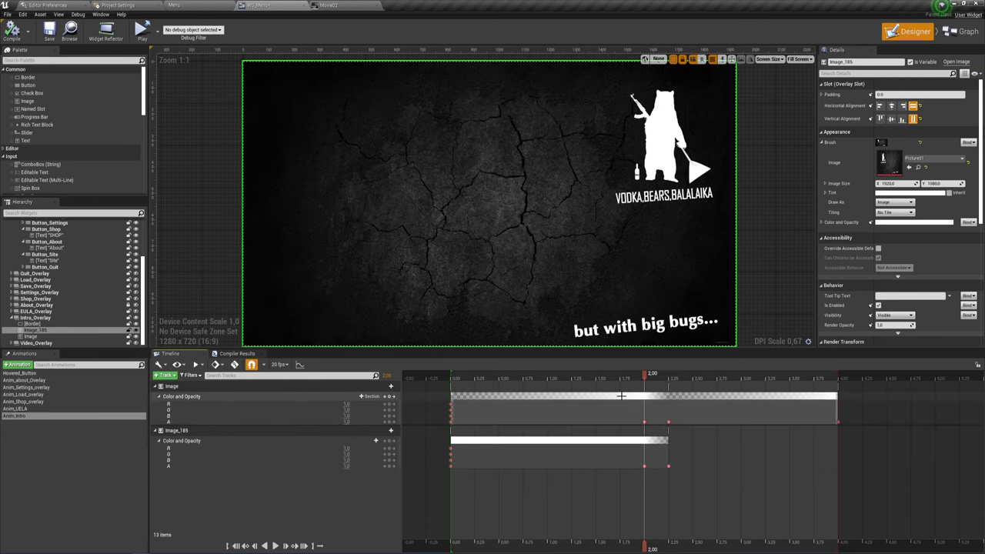
{"action": "left_click_drag", "start_coordinate": [642, 380], "coordinate": [668, 377]}
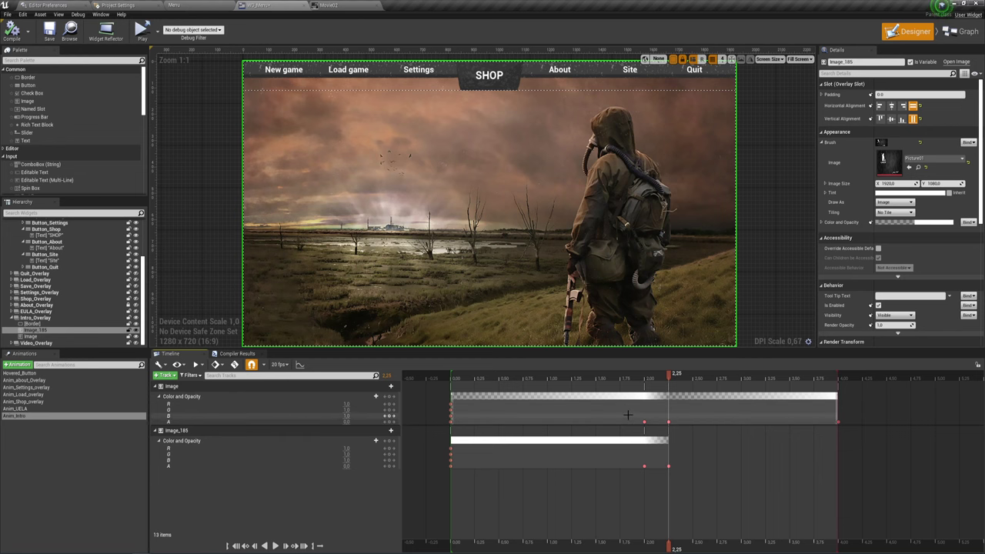
{"action": "left_click_drag", "start_coordinate": [671, 378], "coordinate": [599, 386]}
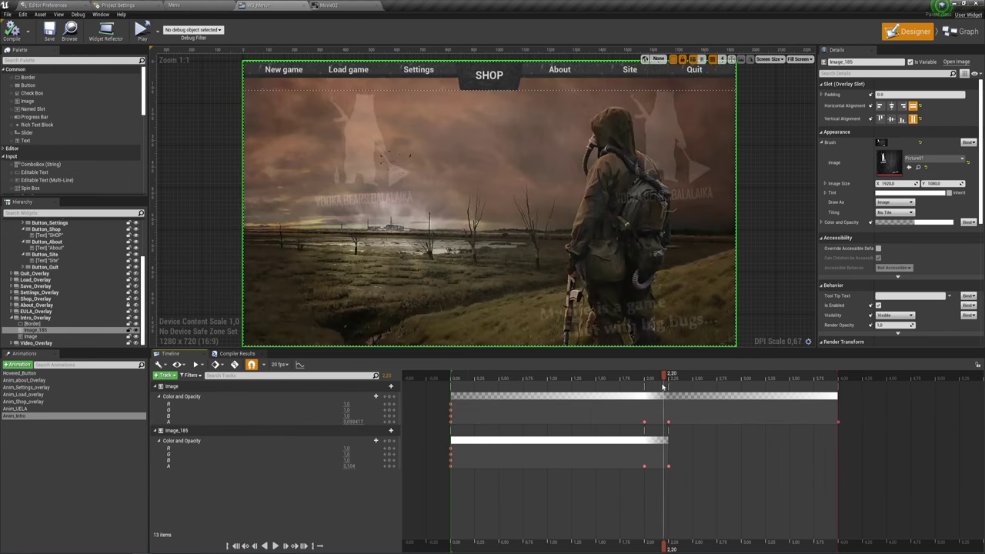
{"action": "left_click_drag", "start_coordinate": [599, 386], "coordinate": [620, 378]}
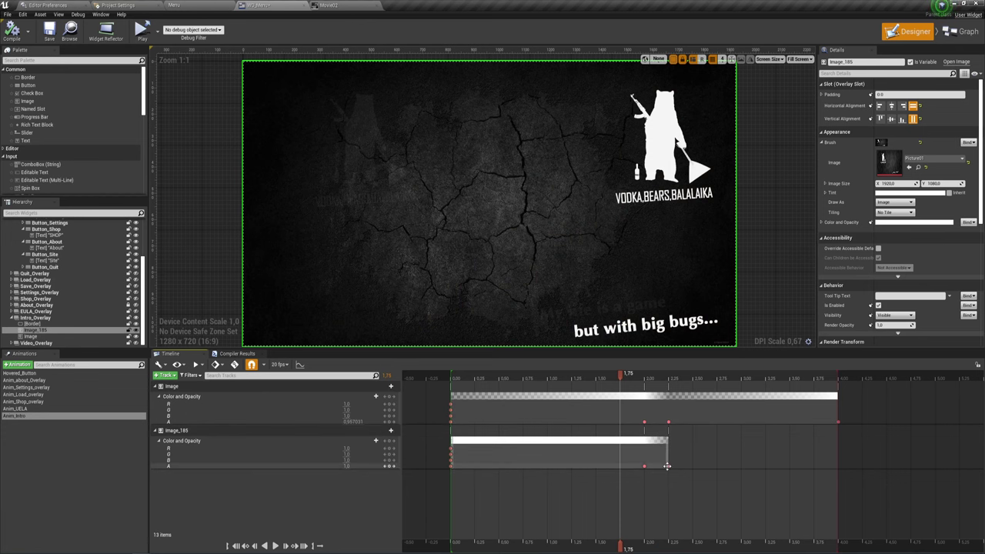
Step: Stretch Image_185's section out to 4.00 and key its opacity at 2.25
{"action": "left_click_drag", "start_coordinate": [666, 465], "coordinate": [837, 466]}
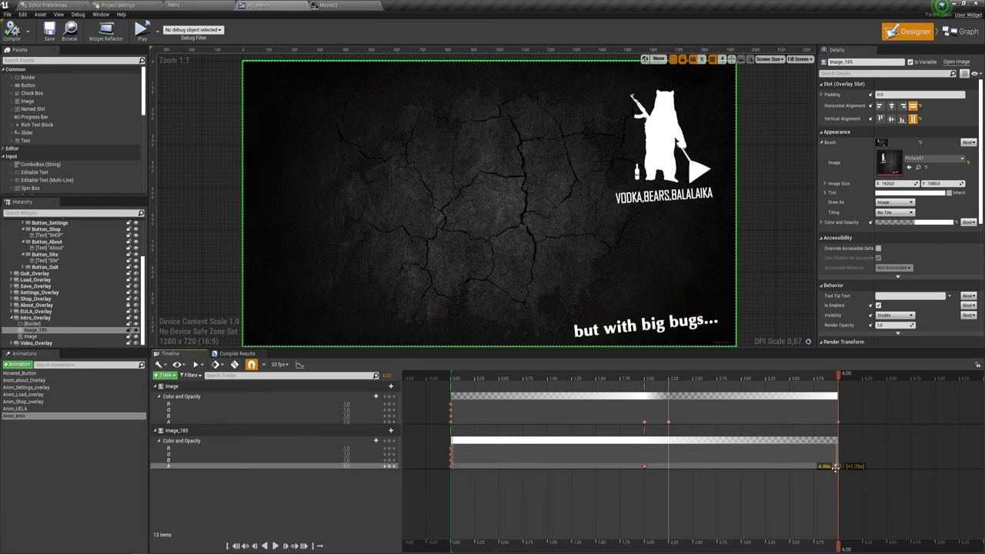
{"action": "left_click", "coordinate": [670, 450]}
{"action": "left_click", "coordinate": [666, 377]}
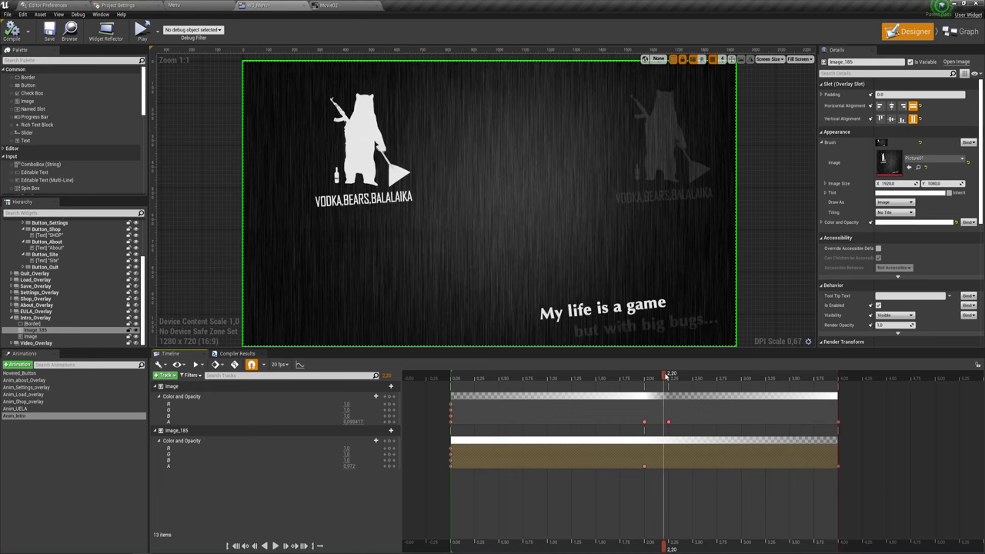
{"action": "left_click_drag", "start_coordinate": [667, 377], "coordinate": [676, 376]}
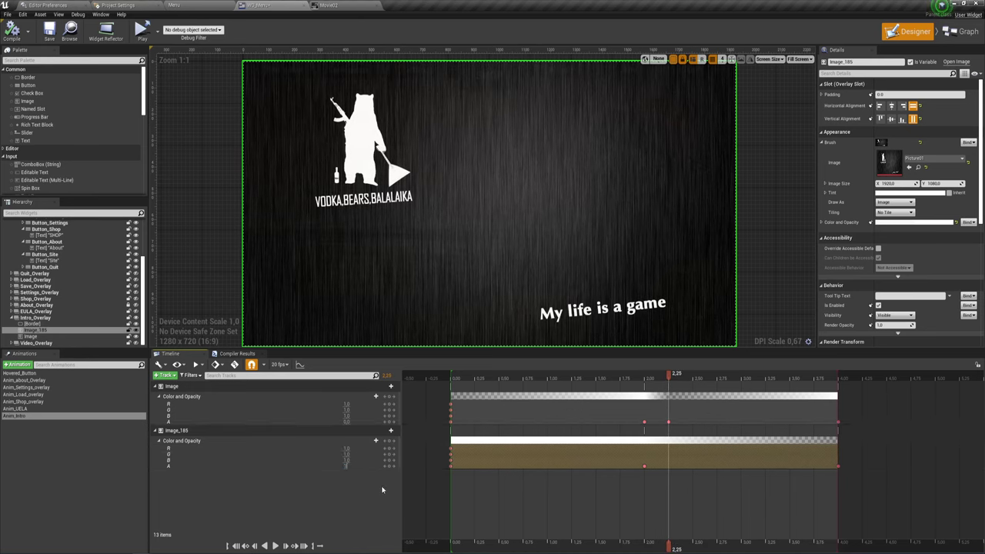
{"action": "key", "text": "Return"}
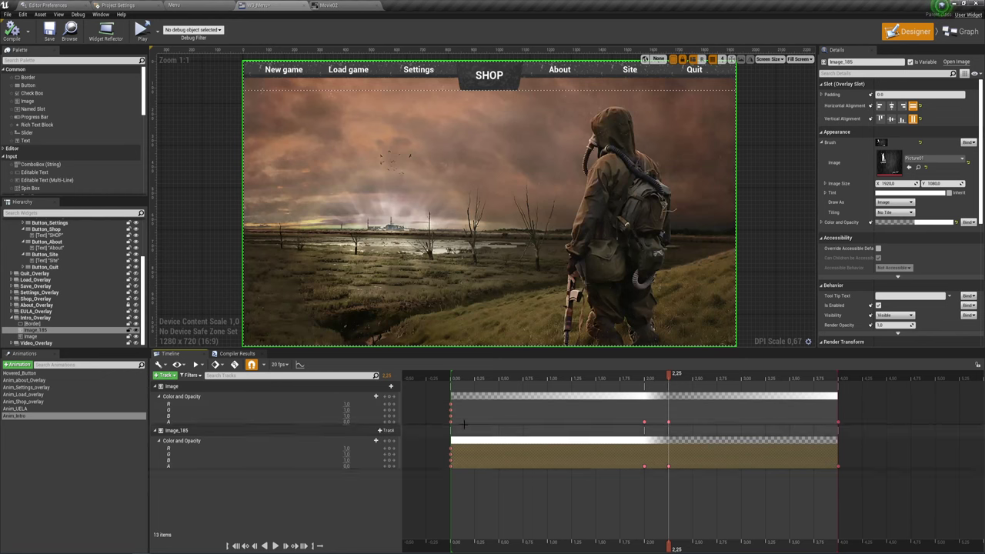
{"action": "left_click", "coordinate": [564, 377]}
{"action": "mouse_move", "coordinate": [482, 378]}
{"action": "left_mouse_down"}
{"action": "mouse_move", "coordinate": [805, 381]}
{"action": "mouse_move", "coordinate": [668, 377]}
{"action": "left_mouse_up"}
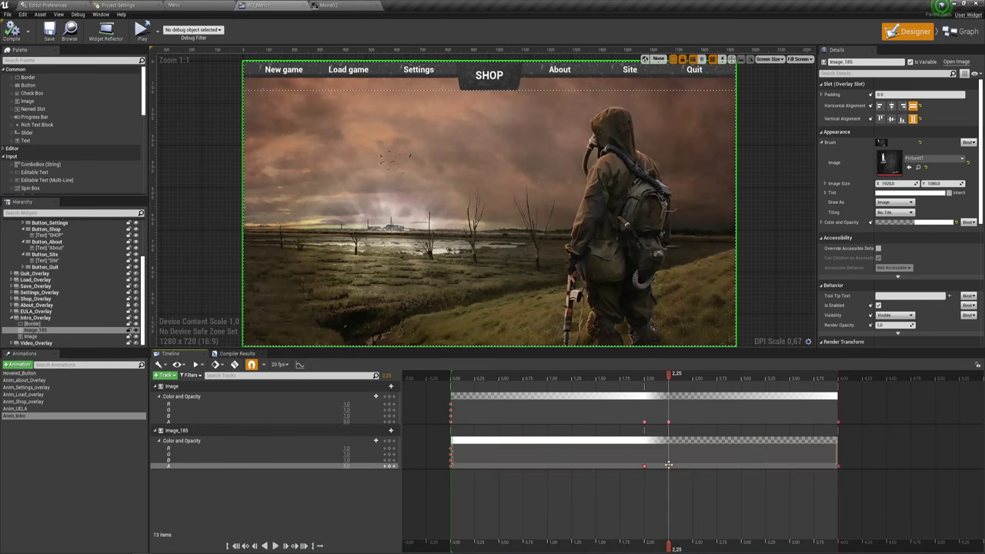
{"action": "left_click", "coordinate": [645, 468]}
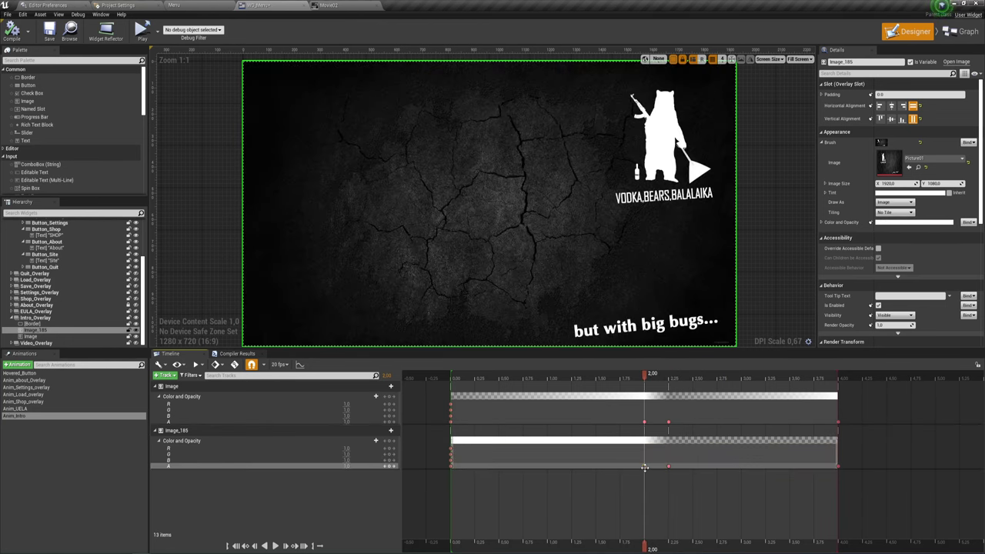
{"action": "left_click", "coordinate": [668, 465]}
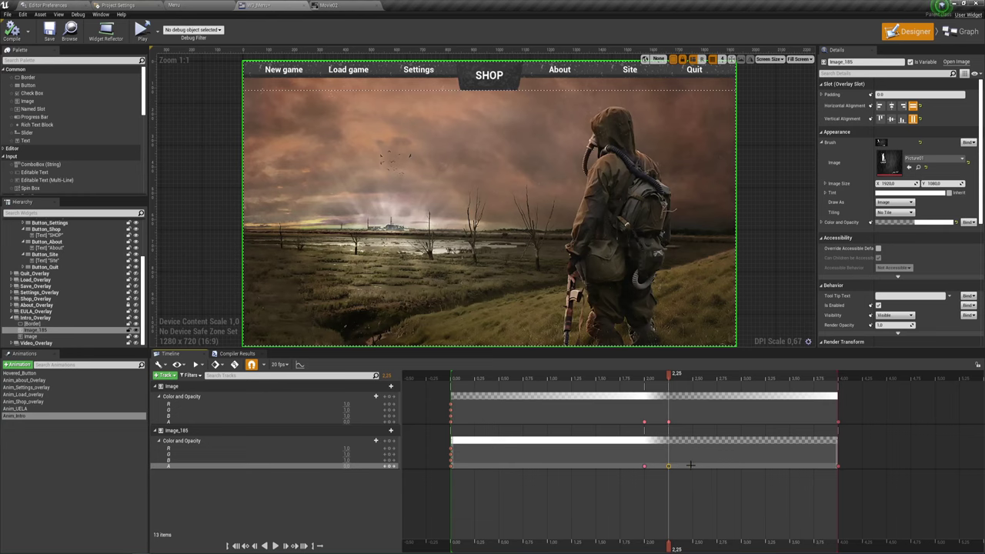
{"action": "left_click", "coordinate": [837, 466]}
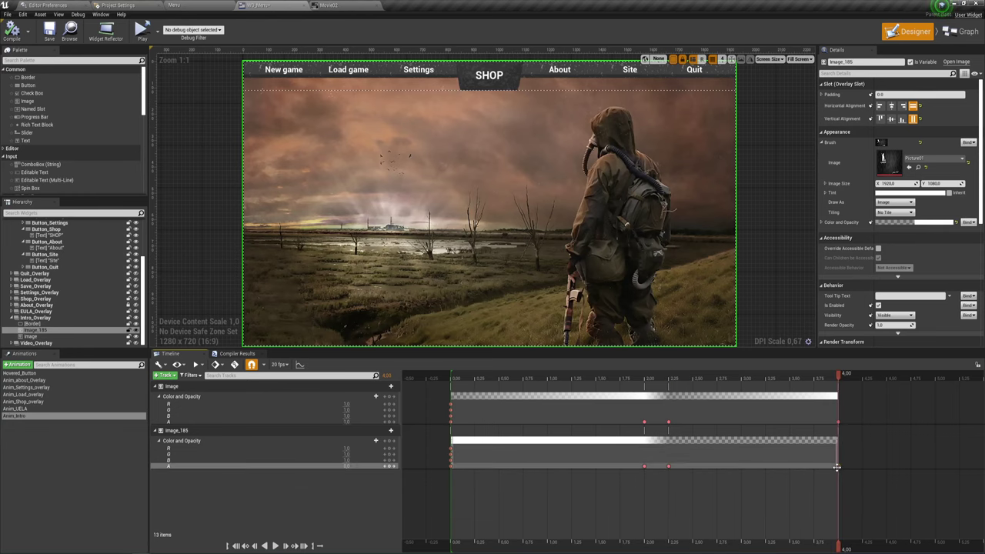
{"action": "left_click", "coordinate": [838, 467]}
{"action": "left_click", "coordinate": [645, 422]}
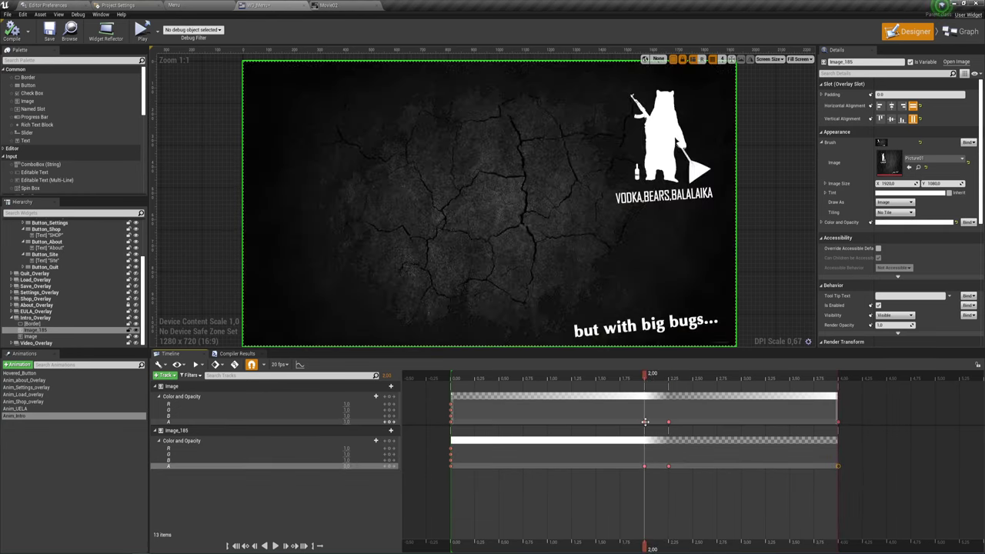
{"action": "left_click", "coordinate": [669, 422]}
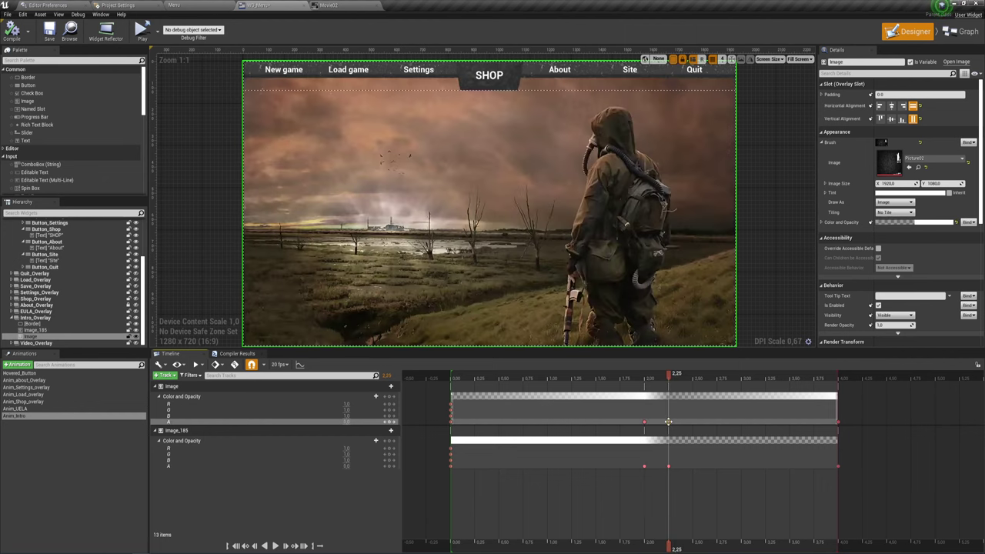
{"action": "left_click", "coordinate": [669, 467]}
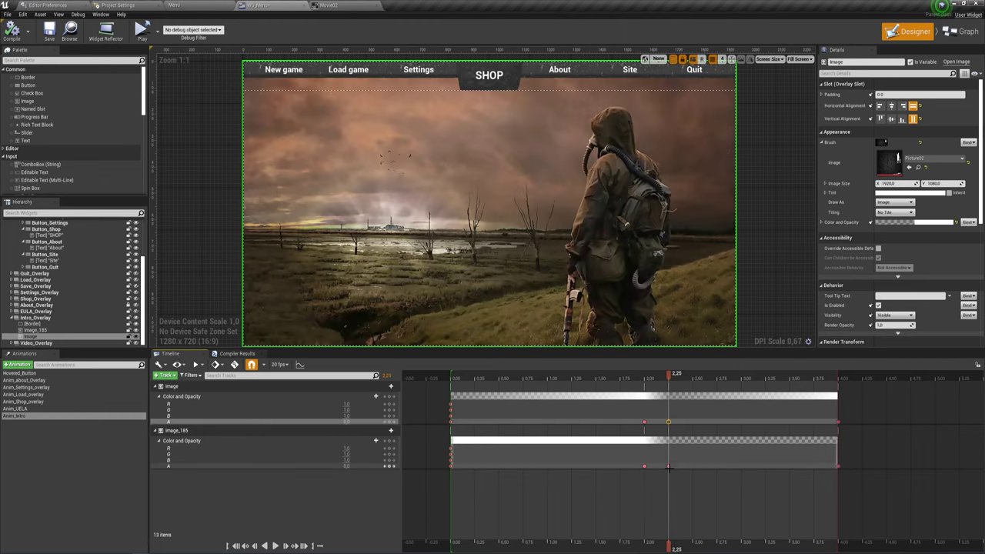
{"action": "left_click", "coordinate": [669, 466]}
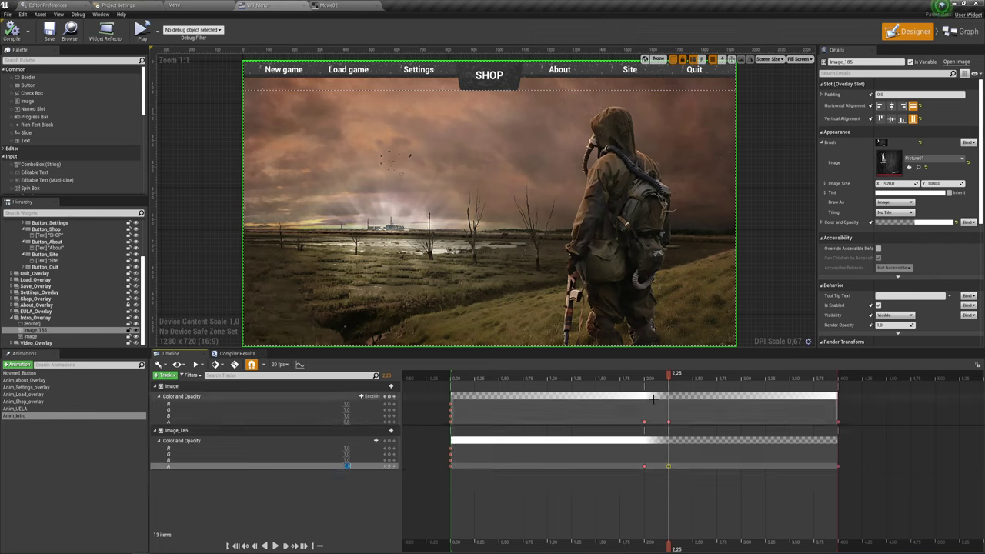
{"action": "left_click", "coordinate": [668, 466]}
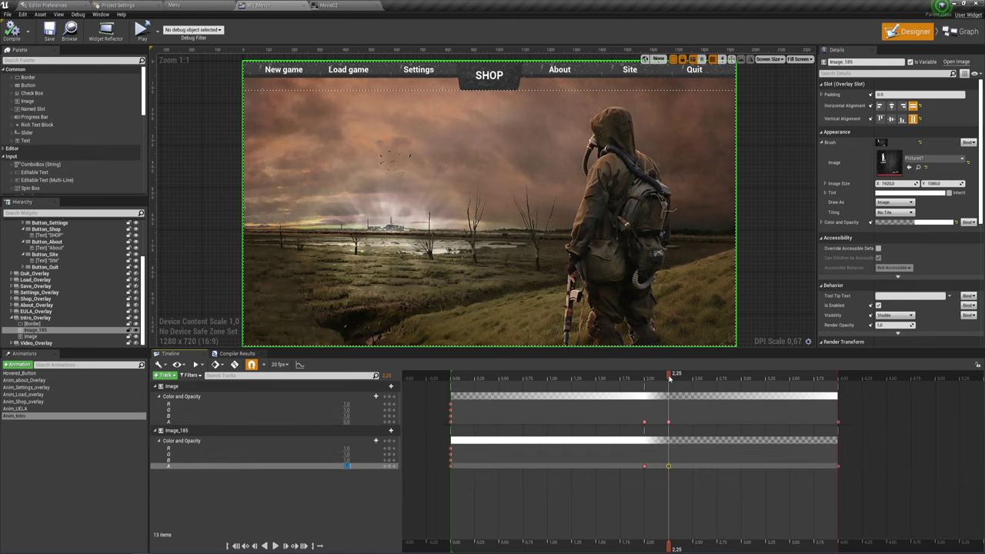
{"action": "left_click", "coordinate": [645, 377]}
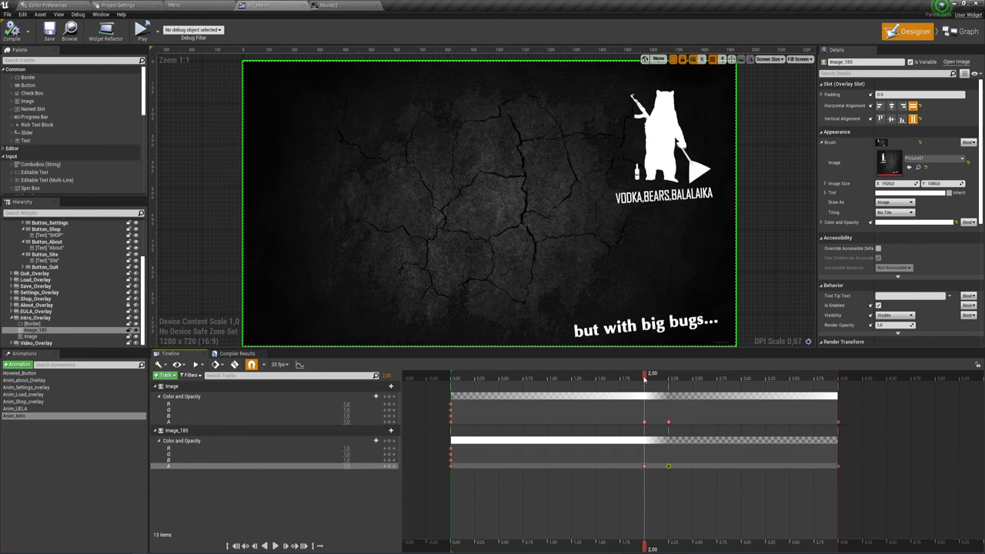
{"action": "mouse_move", "coordinate": [645, 377]}
{"action": "left_mouse_down"}
{"action": "mouse_move", "coordinate": [576, 377]}
{"action": "mouse_move", "coordinate": [630, 387]}
{"action": "left_mouse_up"}
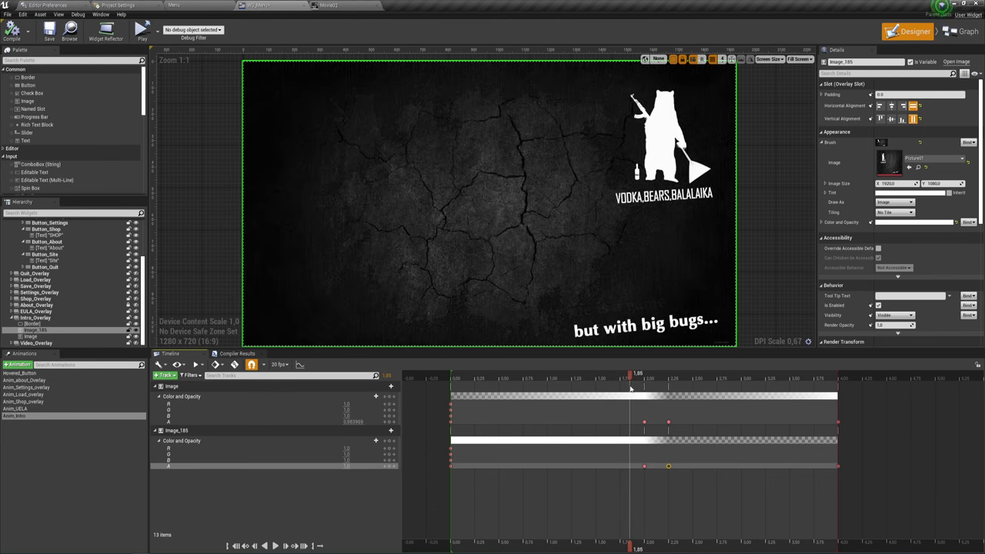
Step: Select the Image layer, toggle its preview visibility, and move the timeline to 2.00
{"action": "left_click", "coordinate": [631, 395]}
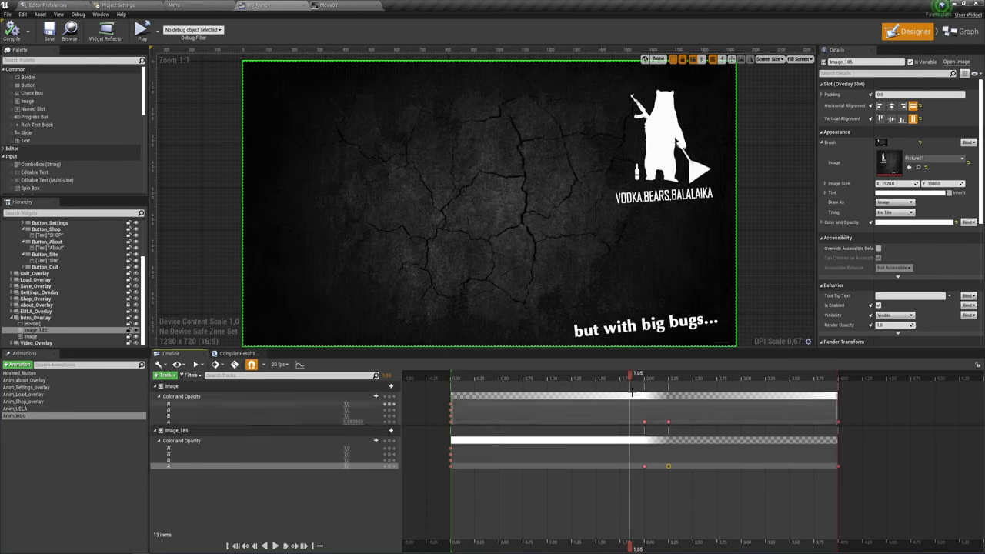
{"action": "left_click_drag", "start_coordinate": [630, 377], "coordinate": [513, 382]}
{"action": "left_click", "coordinate": [34, 336]}
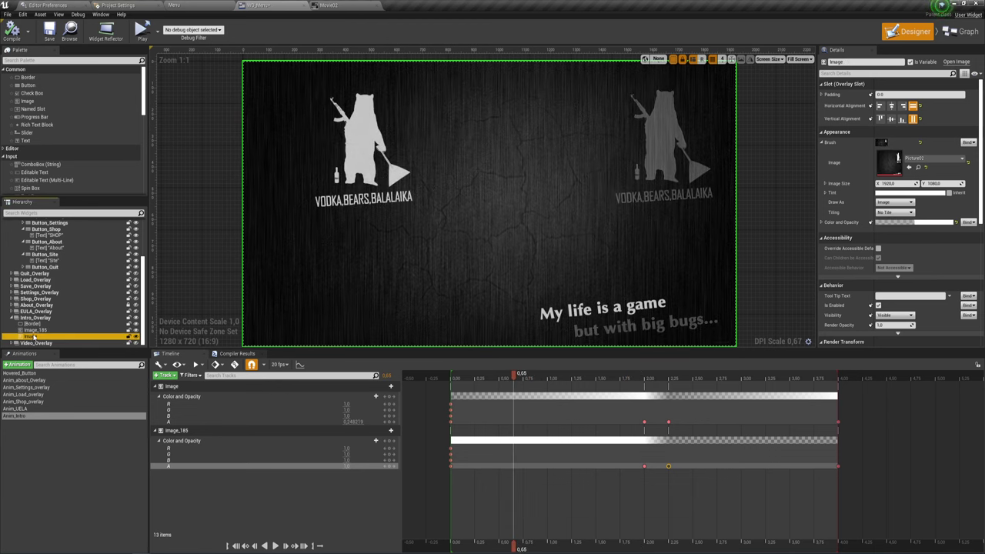
{"action": "left_click", "coordinate": [135, 335]}
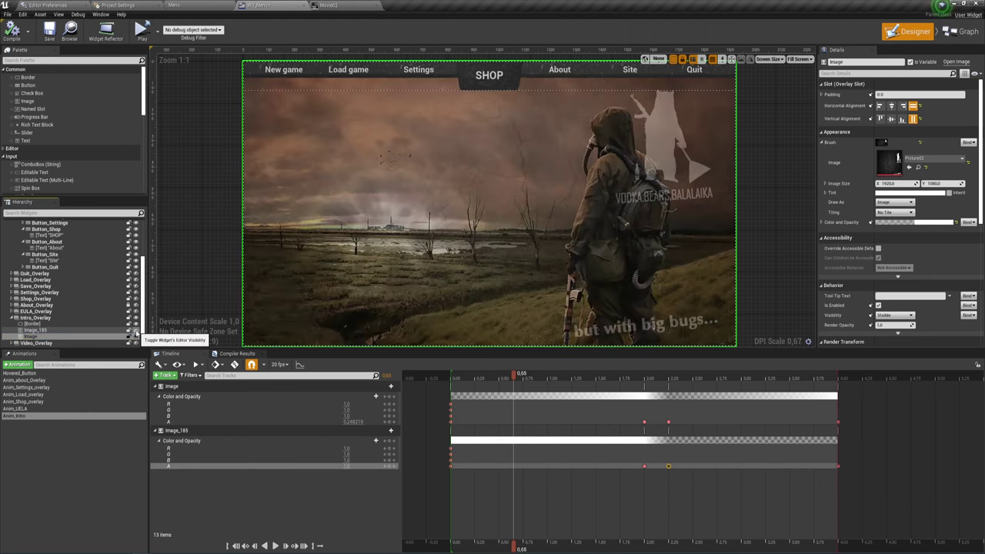
{"action": "left_click", "coordinate": [136, 334]}
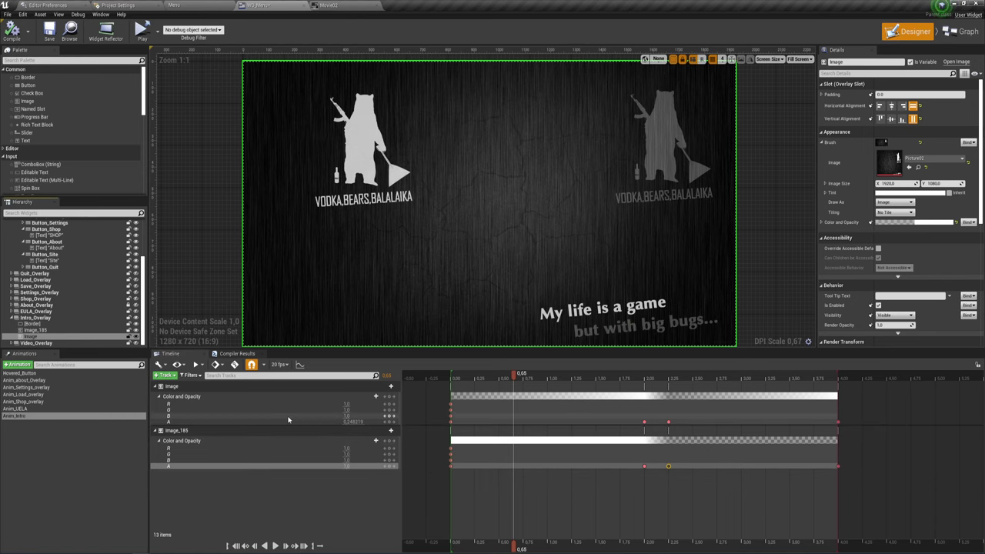
{"action": "left_click", "coordinate": [451, 378]}
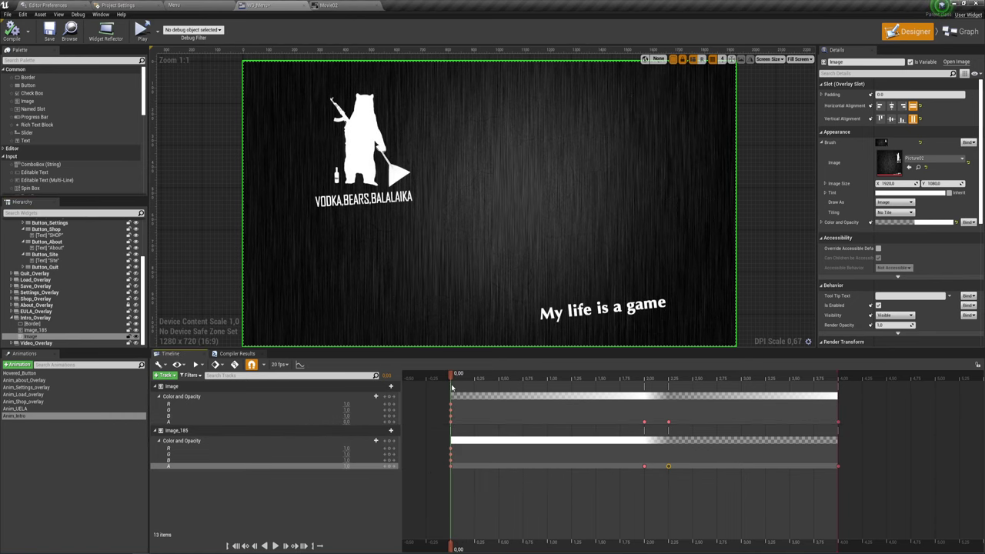
{"action": "left_click_drag", "start_coordinate": [452, 387], "coordinate": [643, 397]}
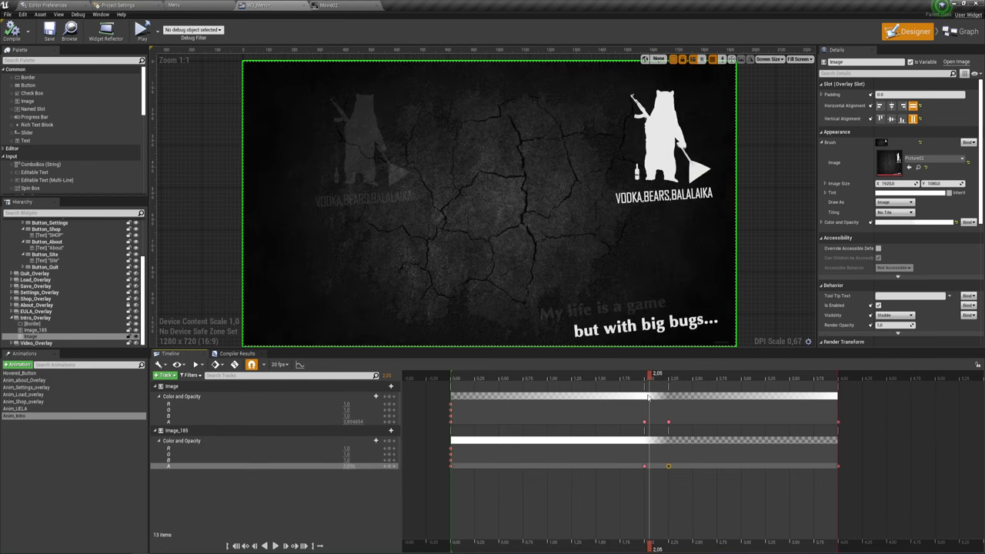
Step: Key the Image layer's opacity at 2.25 with value 1.0, then review the crossfade
{"action": "left_click", "coordinate": [643, 423]}
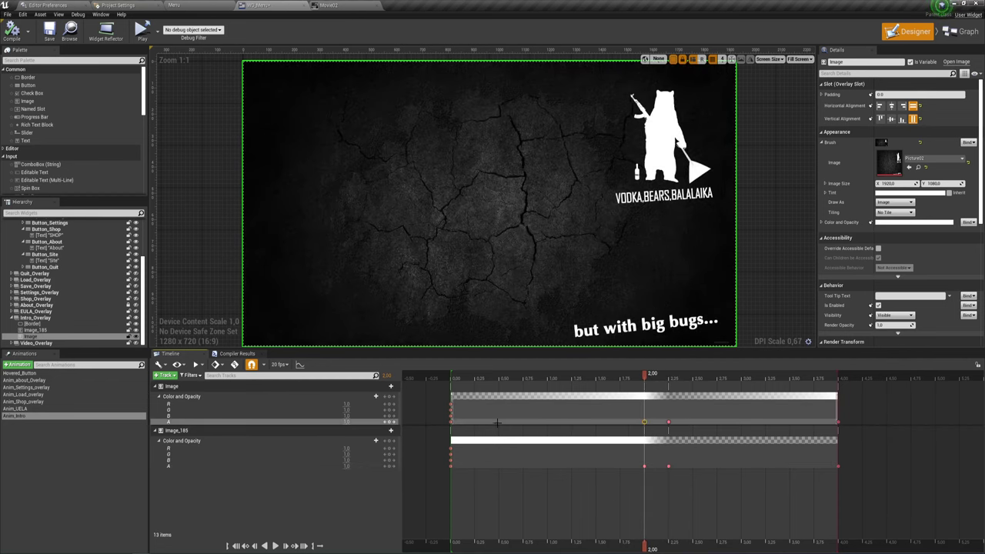
{"action": "left_click", "coordinate": [670, 420]}
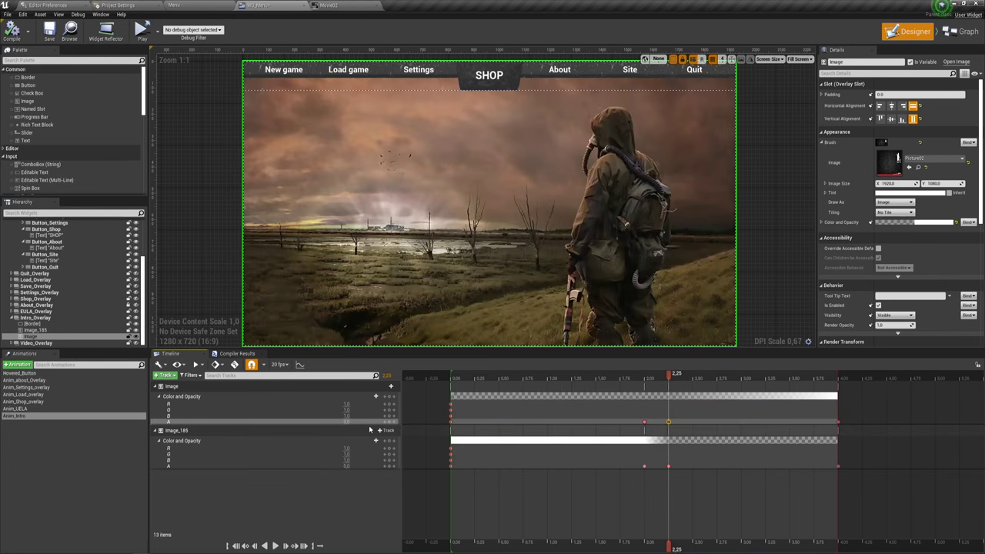
{"action": "type", "text": "1"}
{"action": "key", "text": "Return"}
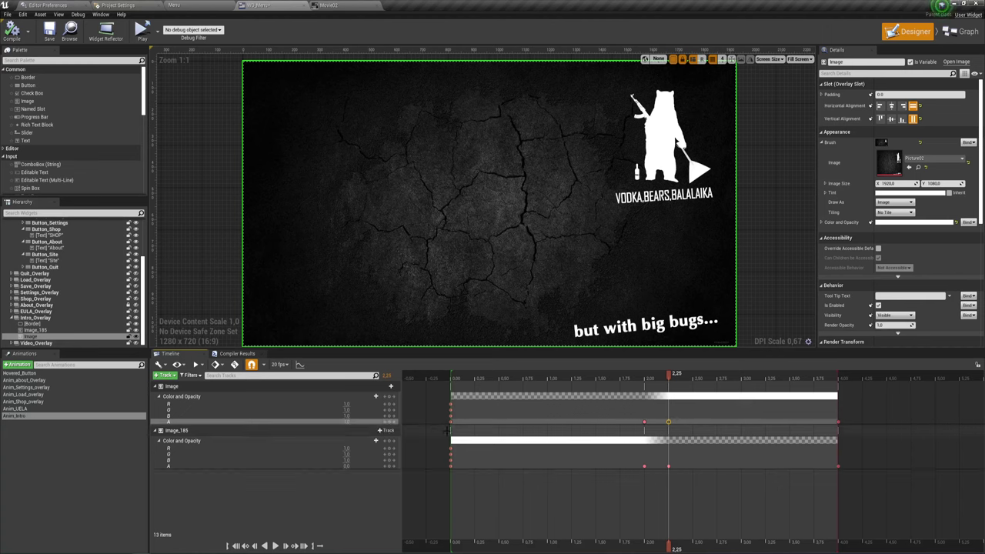
{"action": "mouse_move", "coordinate": [668, 379]}
{"action": "left_mouse_down"}
{"action": "mouse_move", "coordinate": [660, 405]}
{"action": "mouse_move", "coordinate": [453, 431]}
{"action": "left_mouse_up"}
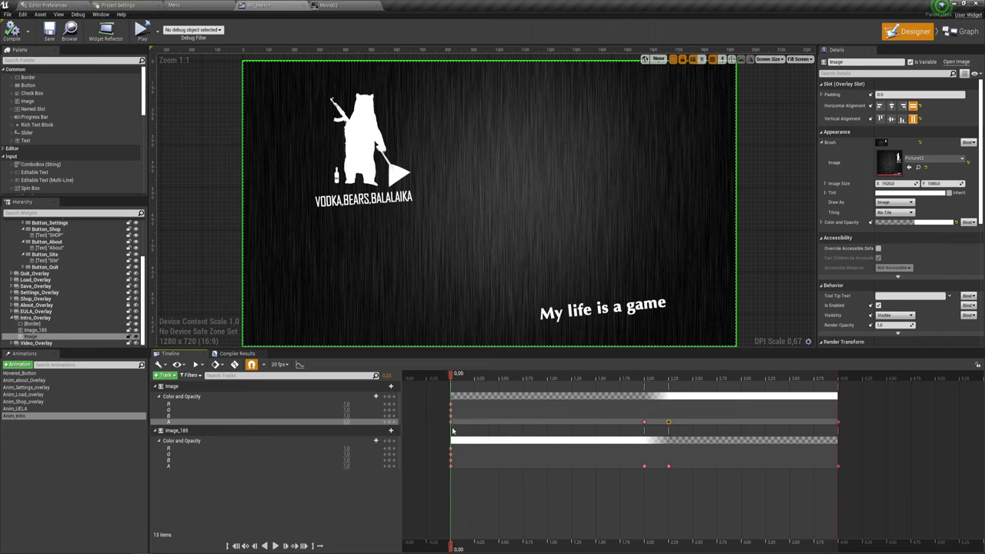
Step: Review Image_185's opacity track, scrubbing through 2.00 to the cracked-wall scene at 2.20
{"action": "left_click", "coordinate": [452, 465]}
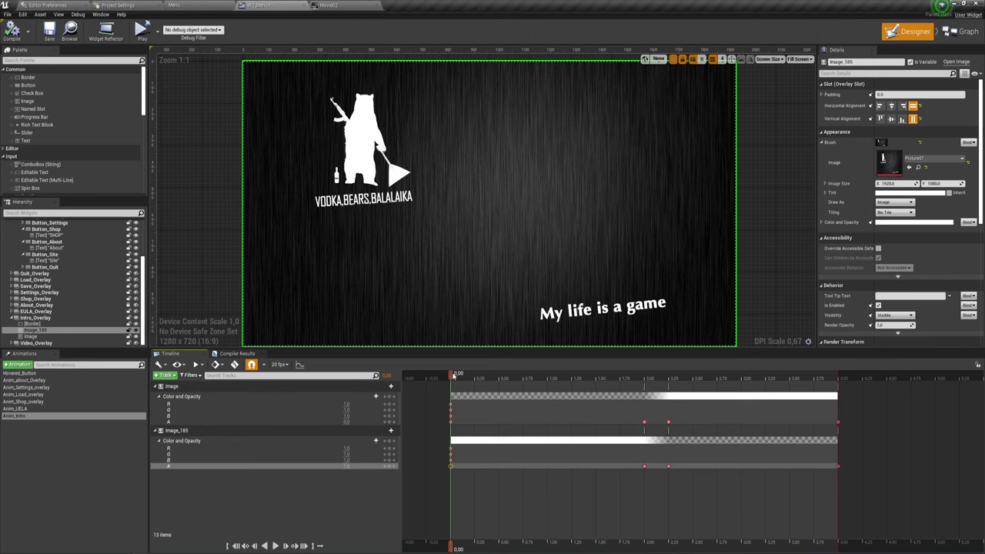
{"action": "left_click", "coordinate": [450, 422]}
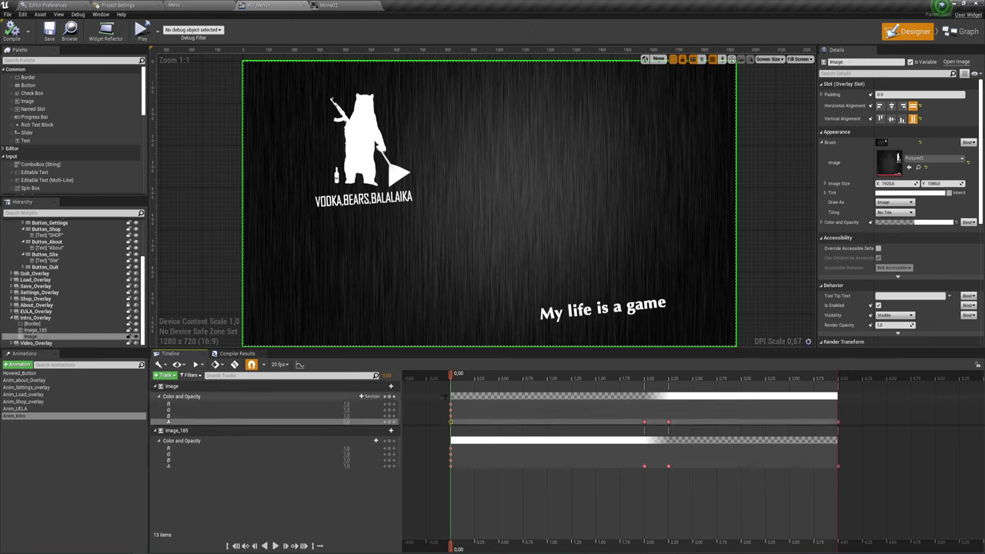
{"action": "left_click", "coordinate": [449, 467]}
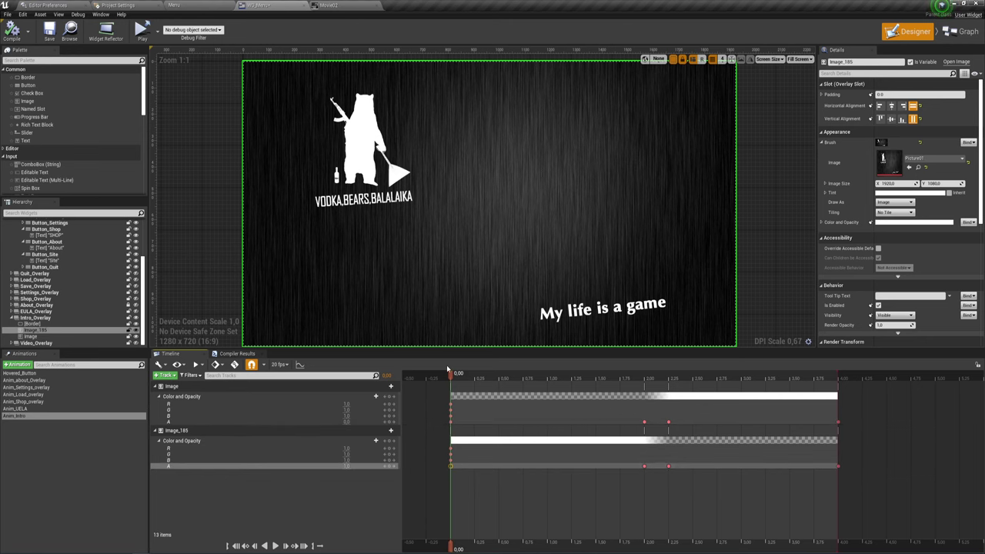
{"action": "left_click_drag", "start_coordinate": [451, 376], "coordinate": [644, 409]}
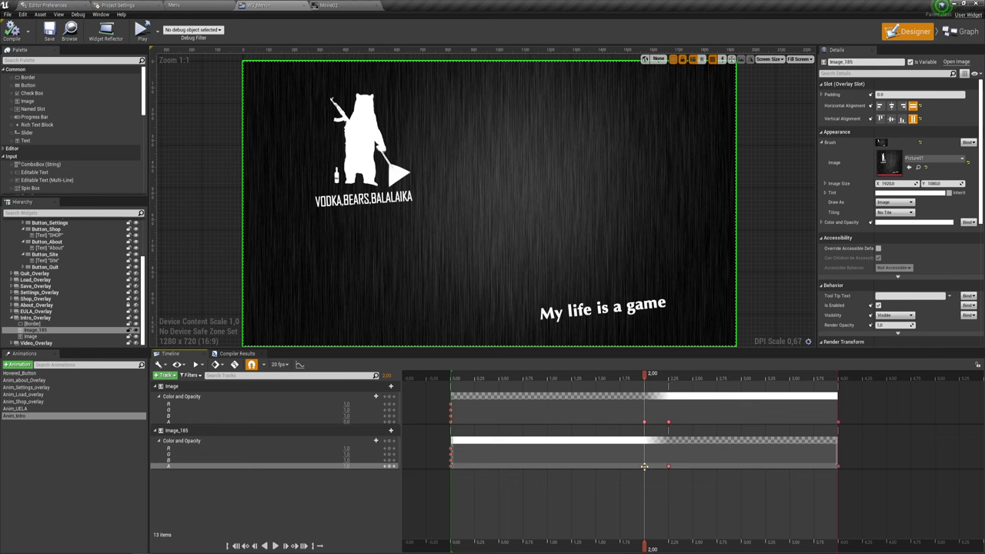
{"action": "left_click_drag", "start_coordinate": [645, 377], "coordinate": [674, 378]}
Step: Play the Intro animation, then save the menu widget and switch to the level editor
{"action": "key", "text": "space"}
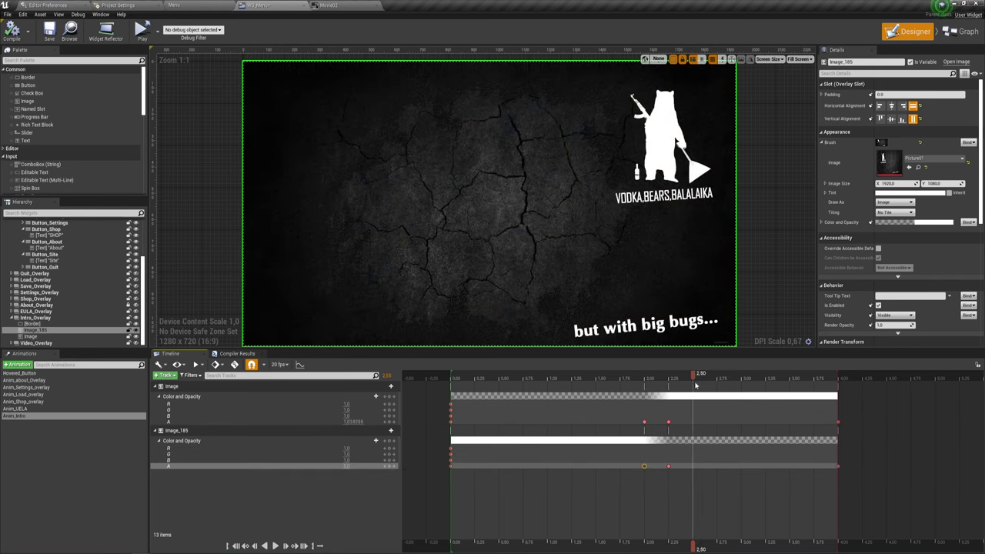
{"action": "left_click", "coordinate": [50, 31]}
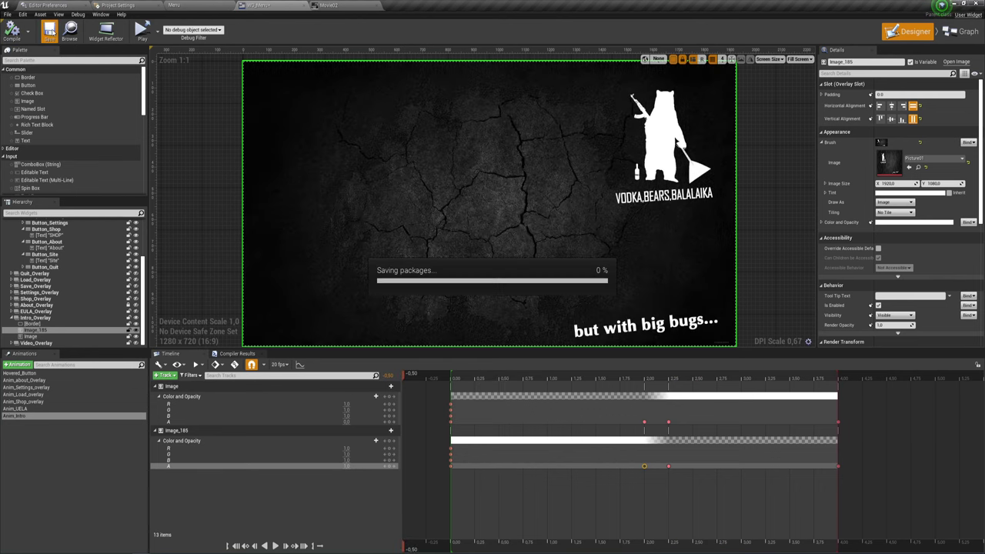
{"action": "left_click", "coordinate": [195, 5]}
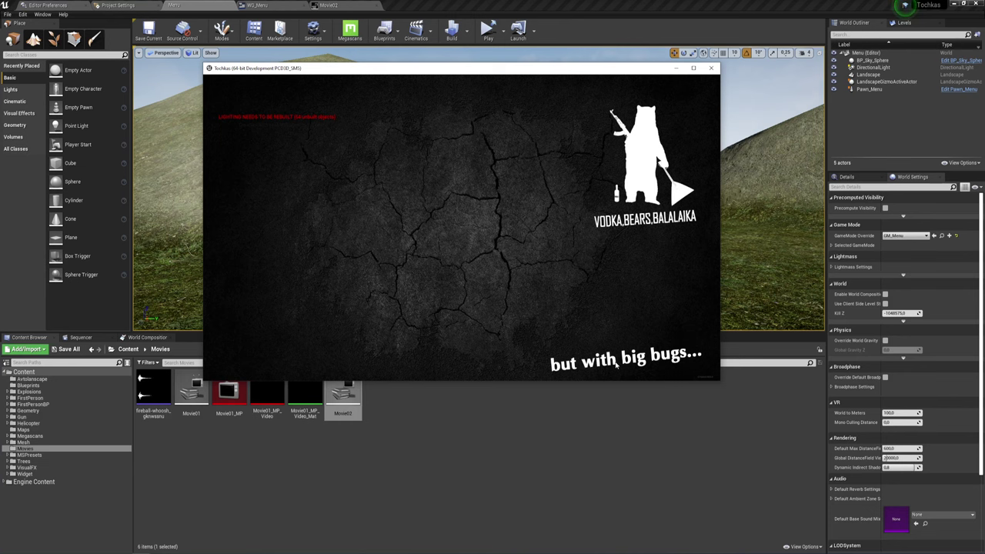
Step: Close the game preview window after the 'but with big bugs...' splash fades out
{"action": "left_click", "coordinate": [713, 69]}
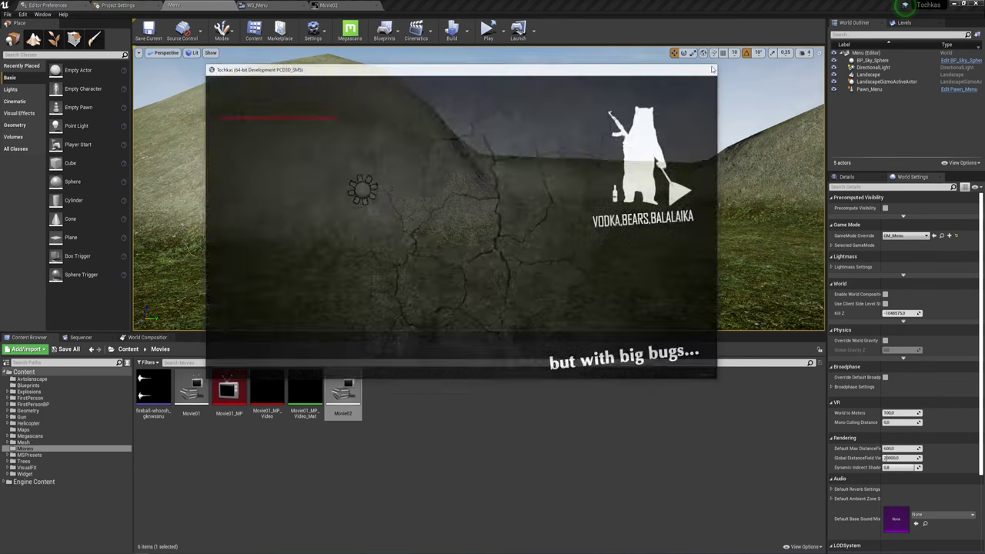
Step: In the menu widget editor, select the Image layer, then switch to the Menu level to run the game
{"action": "left_click", "coordinate": [287, 6]}
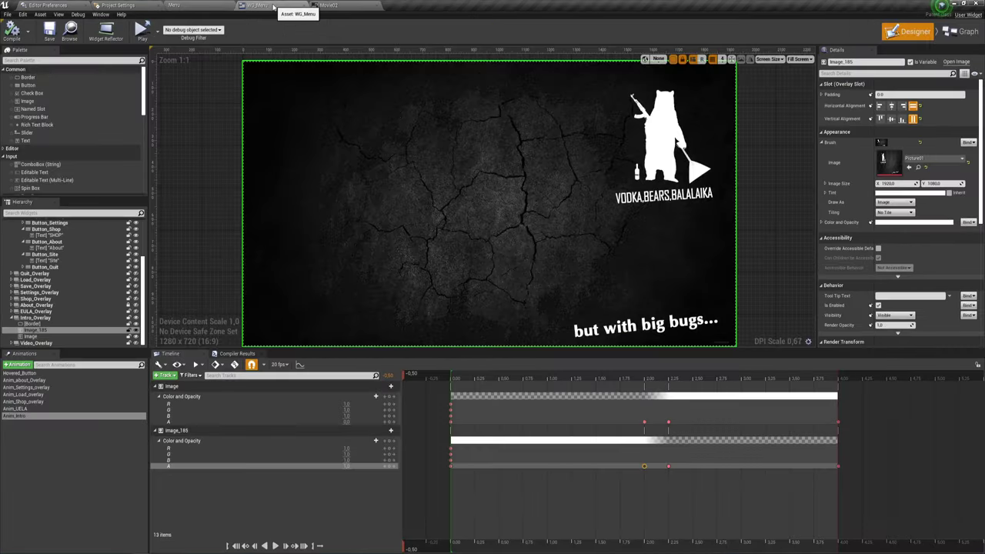
{"action": "left_click", "coordinate": [35, 331]}
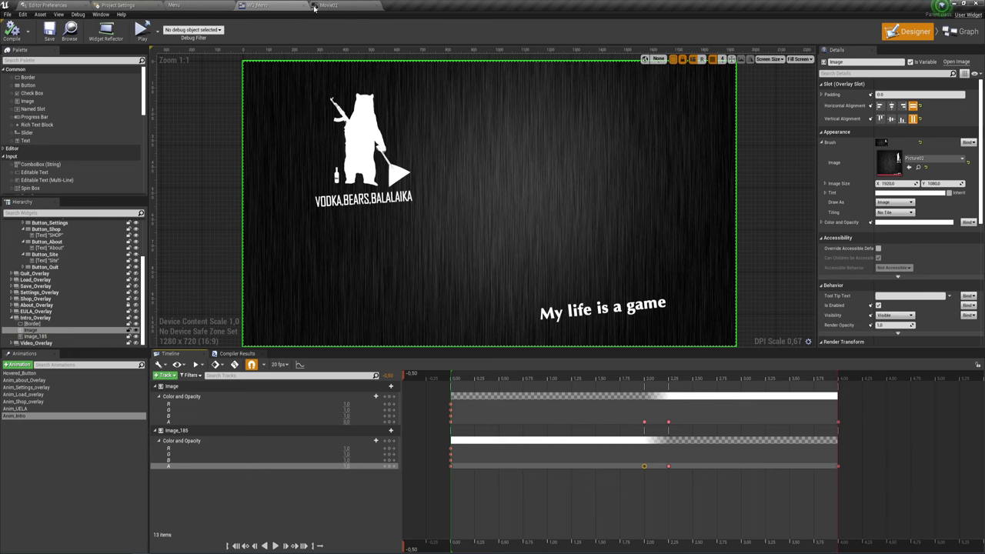
{"action": "left_click", "coordinate": [185, 3]}
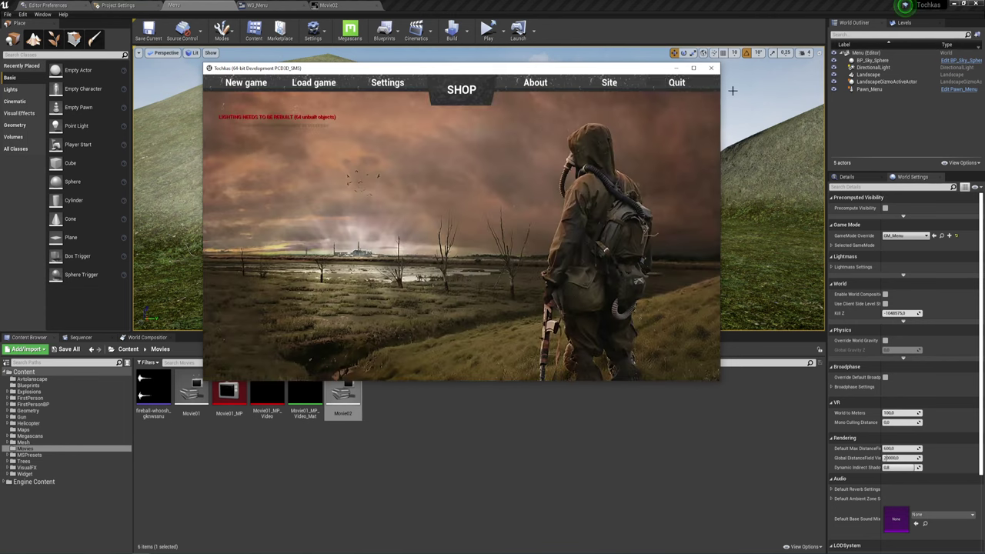
Step: Close the game window showing the main menu and reopen the menu widget editor
{"action": "left_click", "coordinate": [711, 68]}
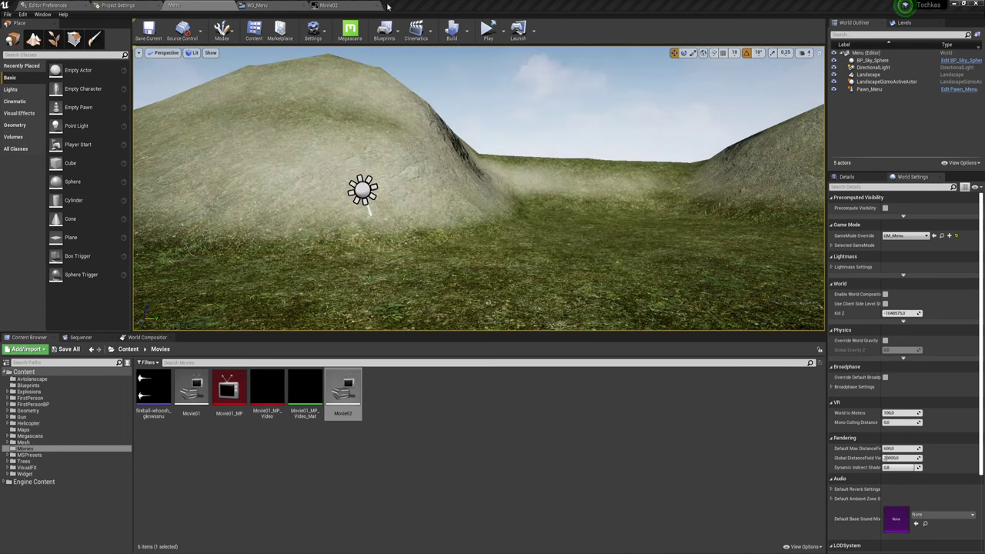
{"action": "left_click", "coordinate": [260, 5]}
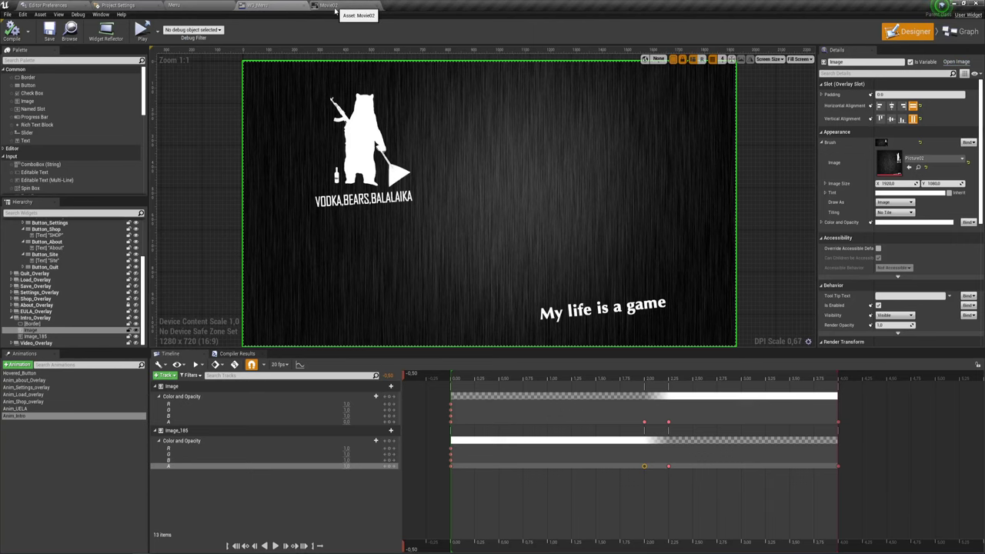
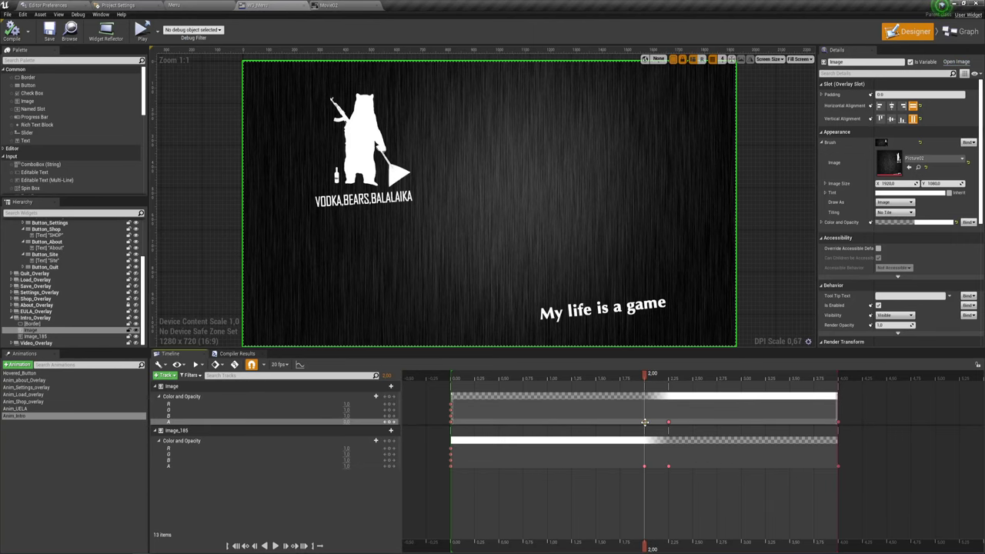
Step: Move the Image and Image_185 alpha keyframes so the crossfade runs from 1.60 s to 2.55 s
{"action": "left_click", "coordinate": [644, 423]}
{"action": "mouse_move", "coordinate": [646, 377]}
{"action": "left_mouse_down"}
{"action": "mouse_move", "coordinate": [715, 386]}
{"action": "mouse_move", "coordinate": [631, 386]}
{"action": "mouse_move", "coordinate": [719, 386]}
{"action": "mouse_move", "coordinate": [588, 386]}
{"action": "mouse_move", "coordinate": [682, 387]}
{"action": "left_mouse_up"}
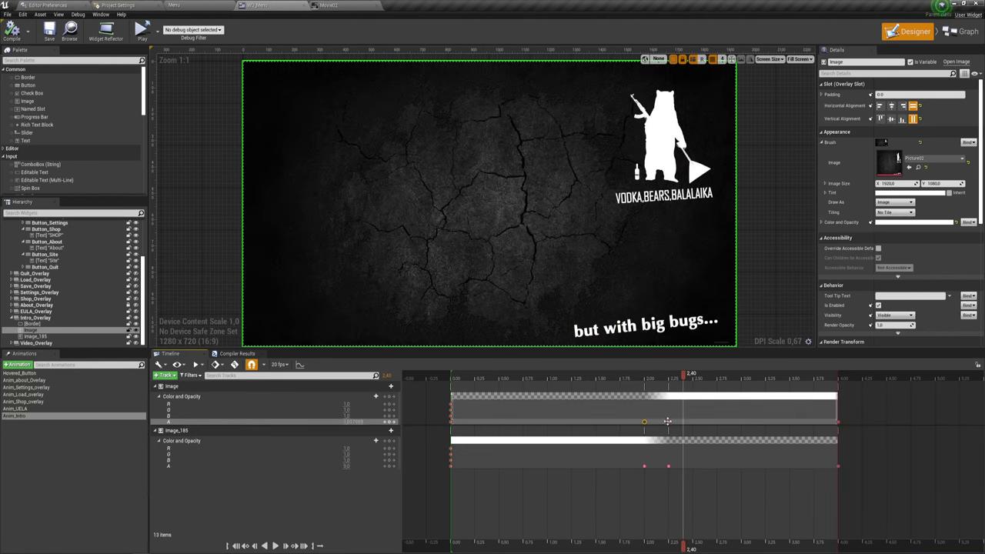
{"action": "left_click_drag", "start_coordinate": [668, 421], "coordinate": [698, 421]}
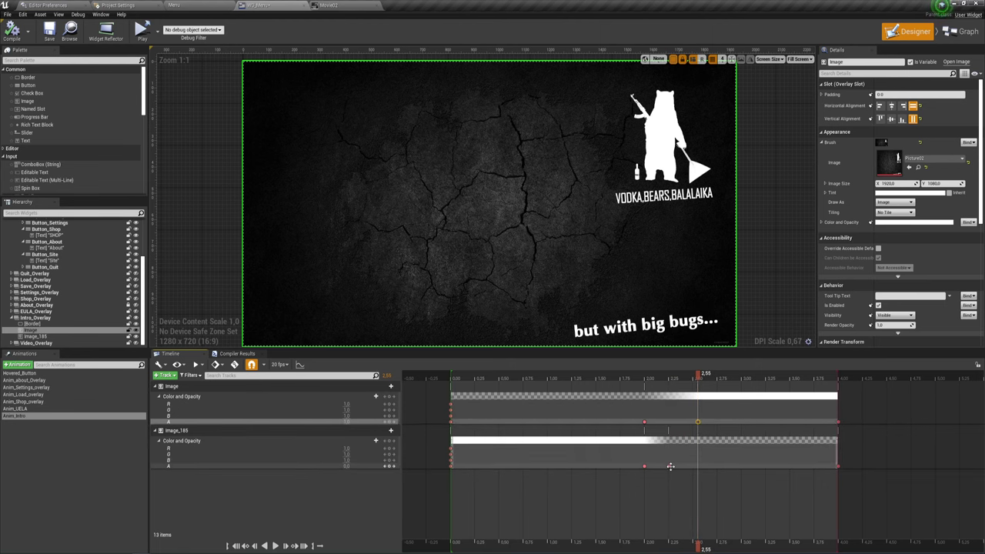
{"action": "left_click_drag", "start_coordinate": [668, 466], "coordinate": [697, 467]}
{"action": "mouse_move", "coordinate": [644, 422]}
{"action": "left_mouse_down"}
{"action": "mouse_move", "coordinate": [587, 422]}
{"action": "mouse_move", "coordinate": [605, 421]}
{"action": "left_mouse_up"}
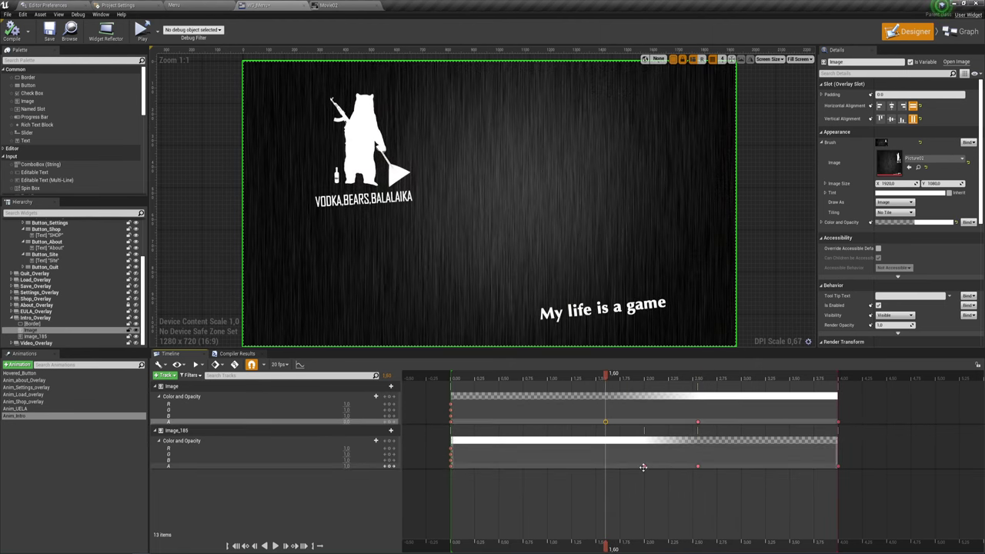
{"action": "left_click_drag", "start_coordinate": [643, 466], "coordinate": [605, 466]}
Step: Scrub the Intro timeline from 0.85 s to 2.30 s to preview the crossfade
{"action": "left_click", "coordinate": [532, 378]}
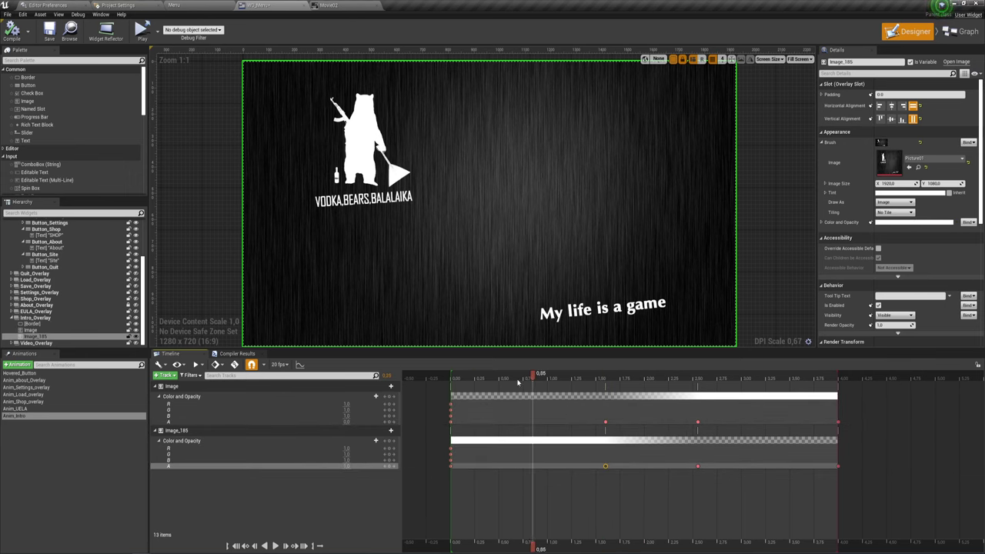
{"action": "left_click_drag", "start_coordinate": [517, 381], "coordinate": [645, 383]}
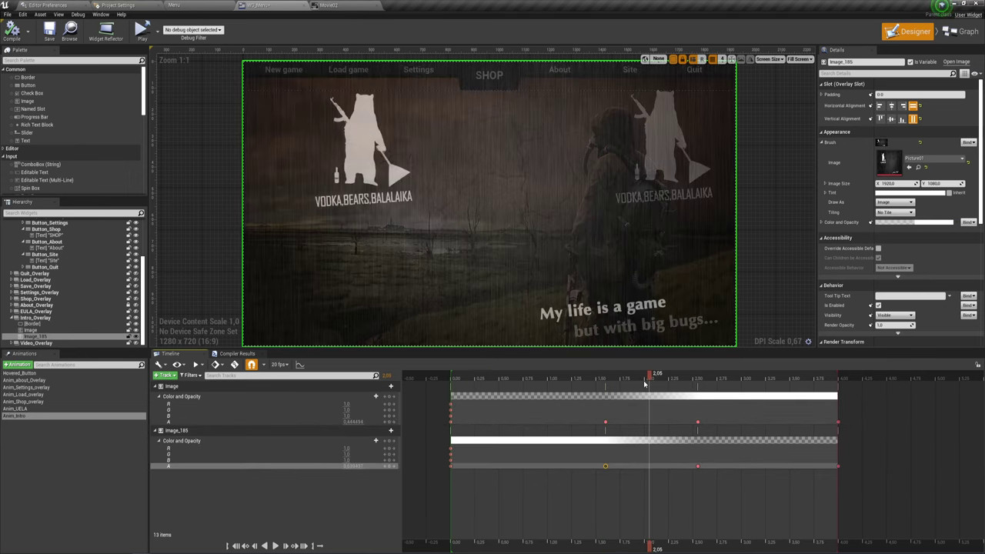
{"action": "left_click_drag", "start_coordinate": [645, 383], "coordinate": [674, 378]}
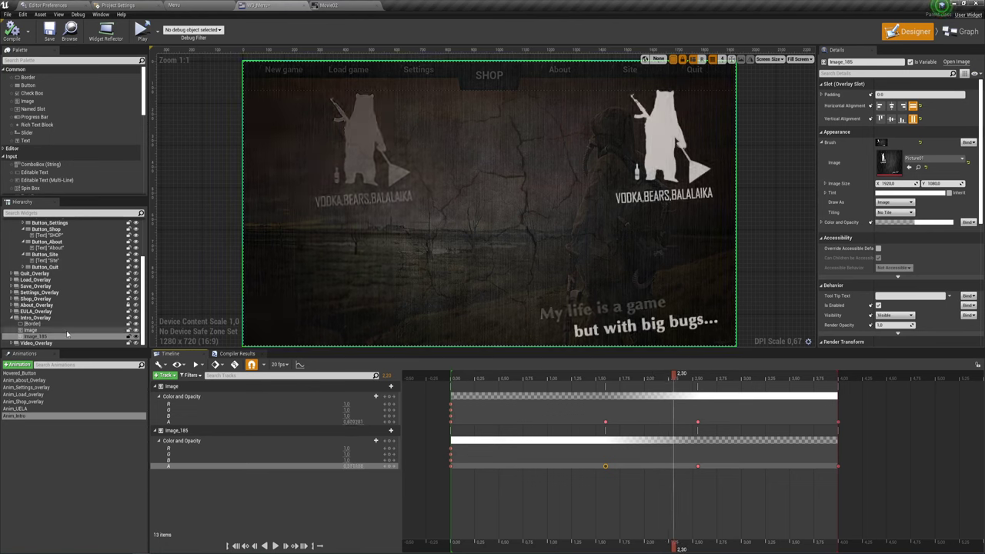
Step: Set the Border's Horizontal Alignment to Fill, then Compile and Save and return to the Menu level tab
{"action": "left_click", "coordinate": [45, 324]}
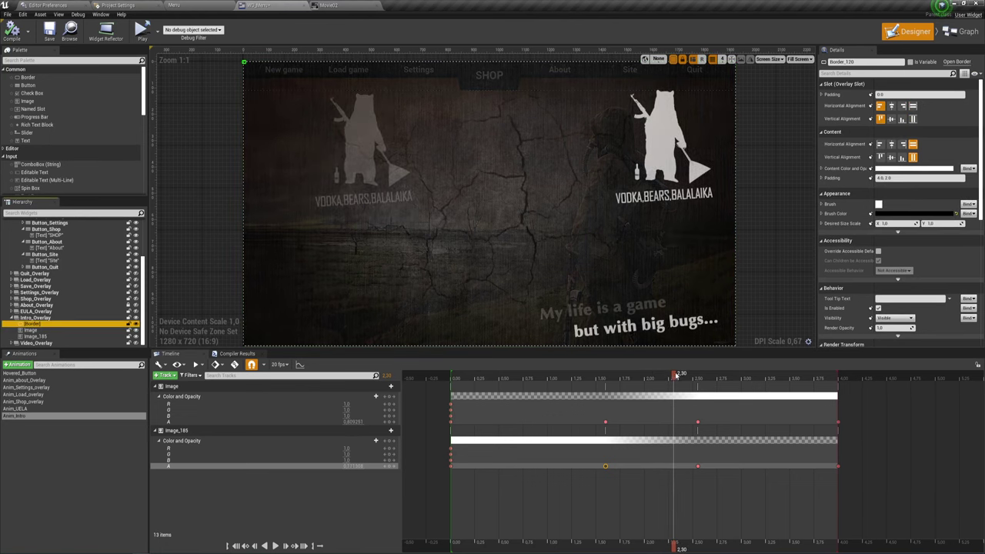
{"action": "left_click_drag", "start_coordinate": [538, 382], "coordinate": [665, 383]}
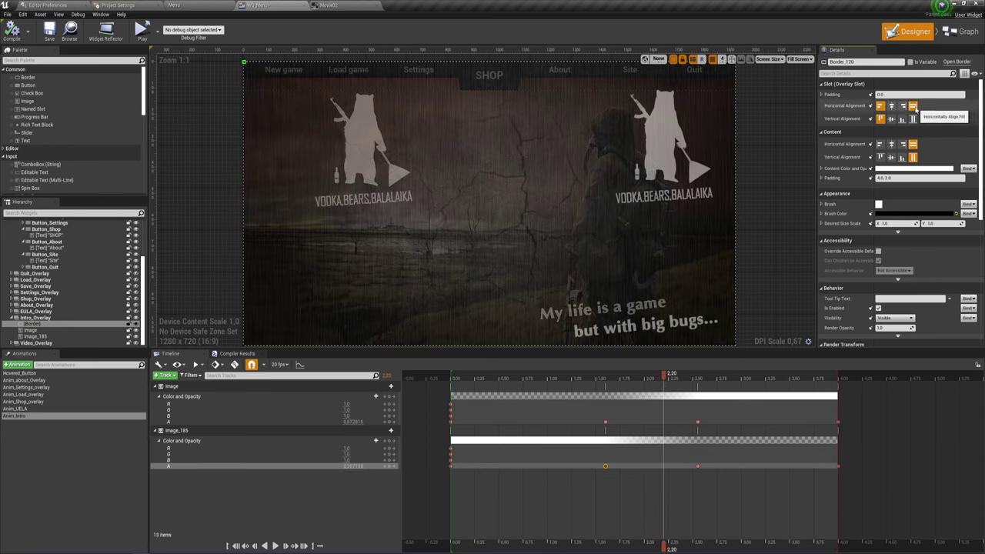
{"action": "left_click", "coordinate": [913, 107]}
{"action": "mouse_move", "coordinate": [665, 377]}
{"action": "left_mouse_down"}
{"action": "mouse_move", "coordinate": [576, 378]}
{"action": "mouse_move", "coordinate": [681, 382]}
{"action": "mouse_move", "coordinate": [329, 381]}
{"action": "left_mouse_up"}
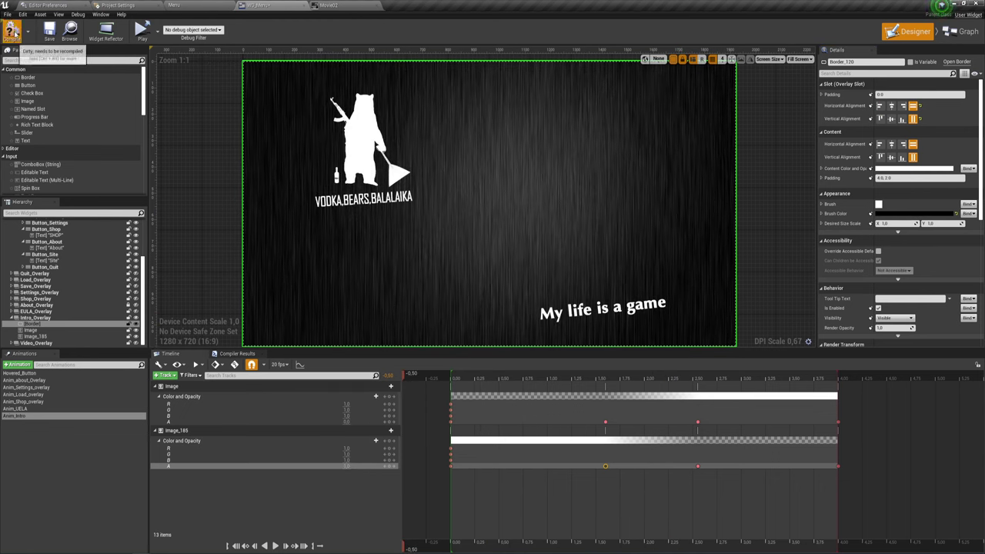
{"action": "left_click", "coordinate": [49, 31]}
{"action": "left_click", "coordinate": [181, 7]}
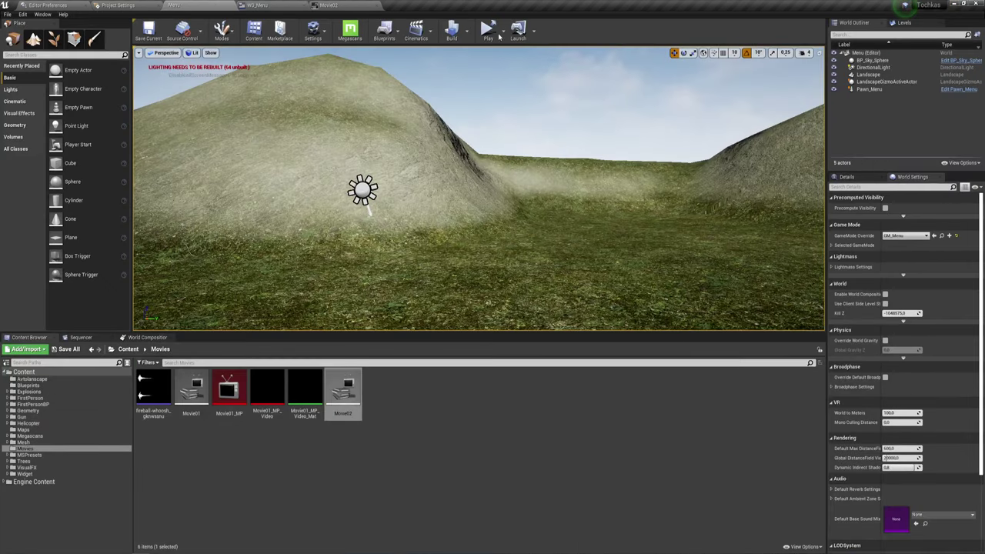